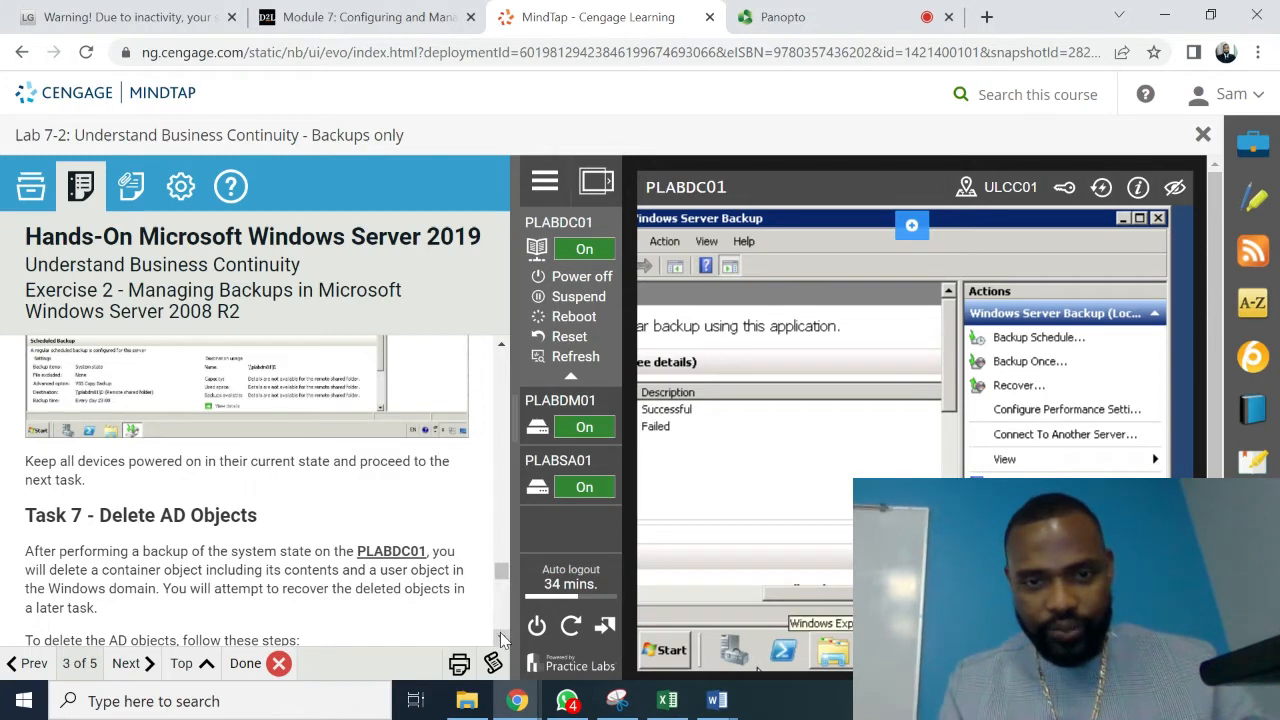
- Scroll the lab instructions to Task 7, Step 1, and close Windows Server Backup on PLABDC01
scroll(501, 630, down, 3)
scroll(503, 638, down, 3)
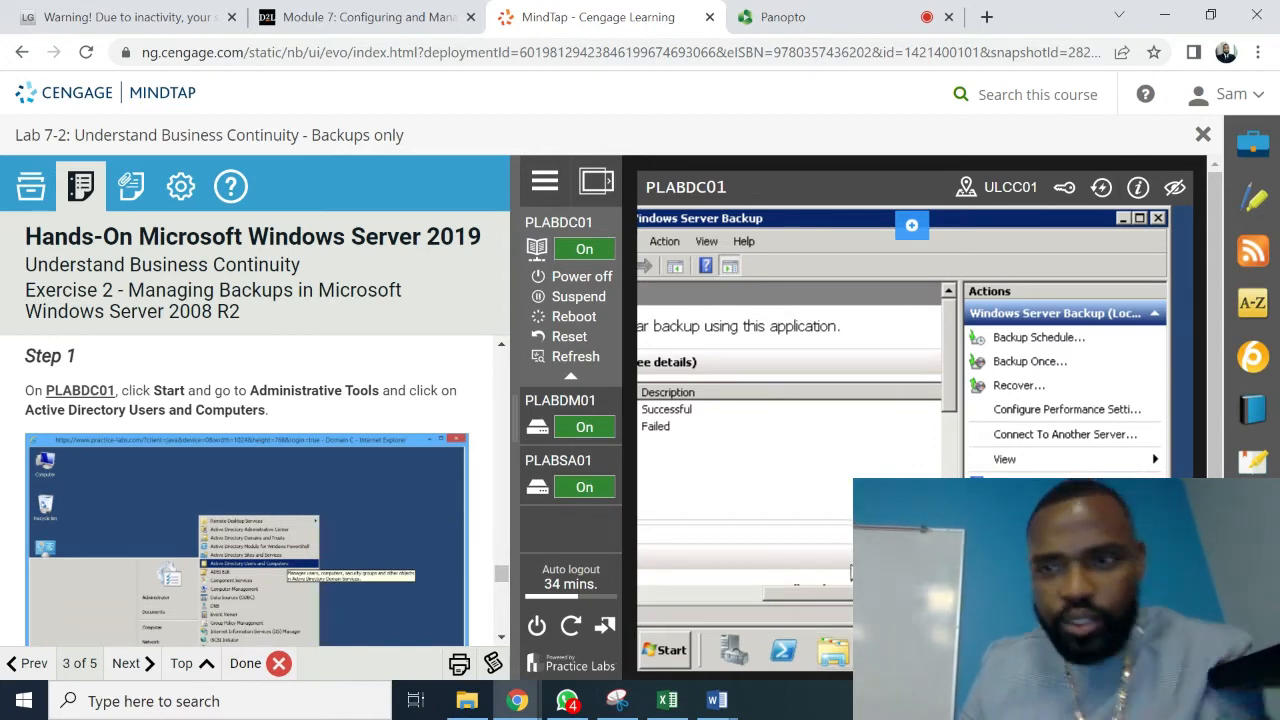
click(1158, 218)
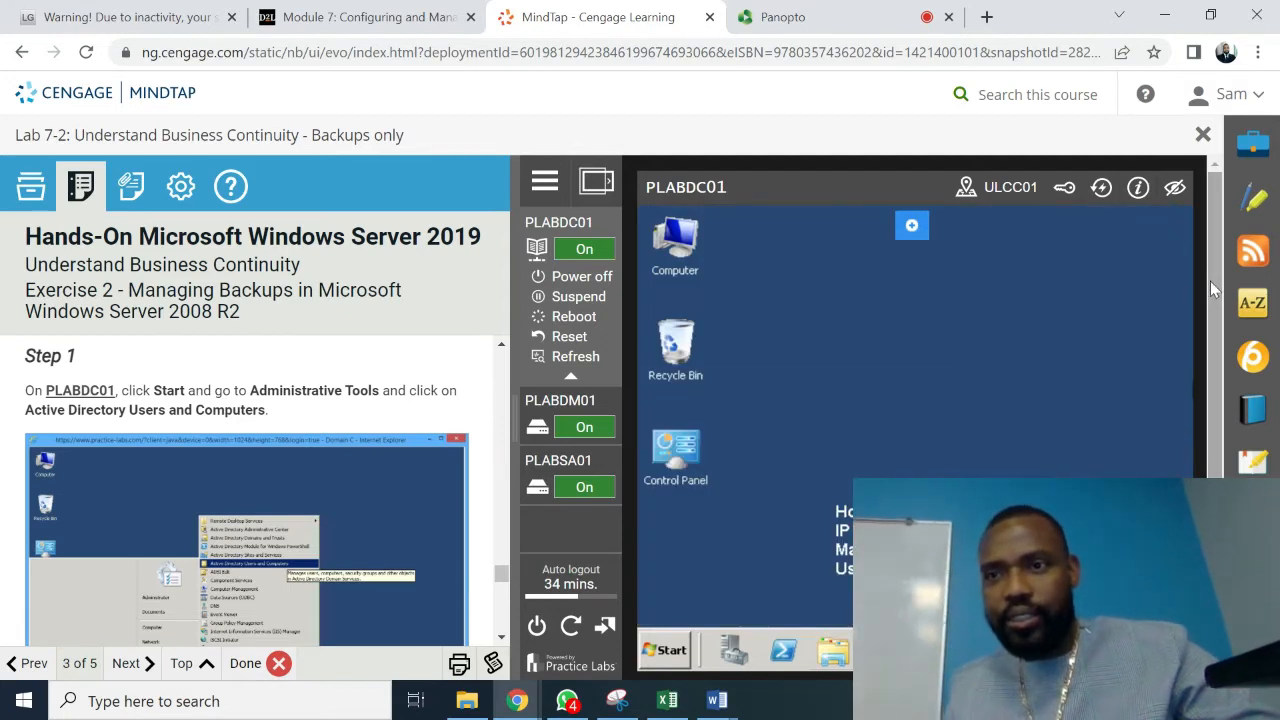
- Show the Administrative Tools submenu from PLABDC01's Start menu
click(672, 650)
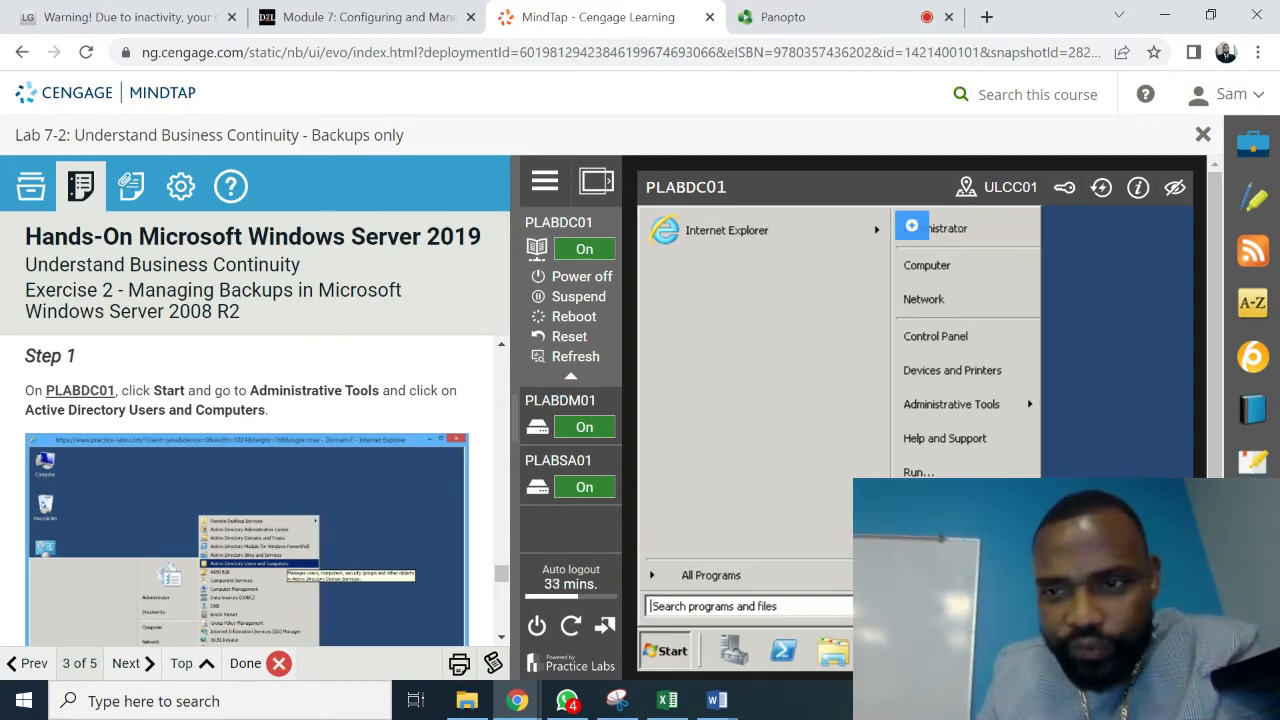
mouse_move(973, 397)
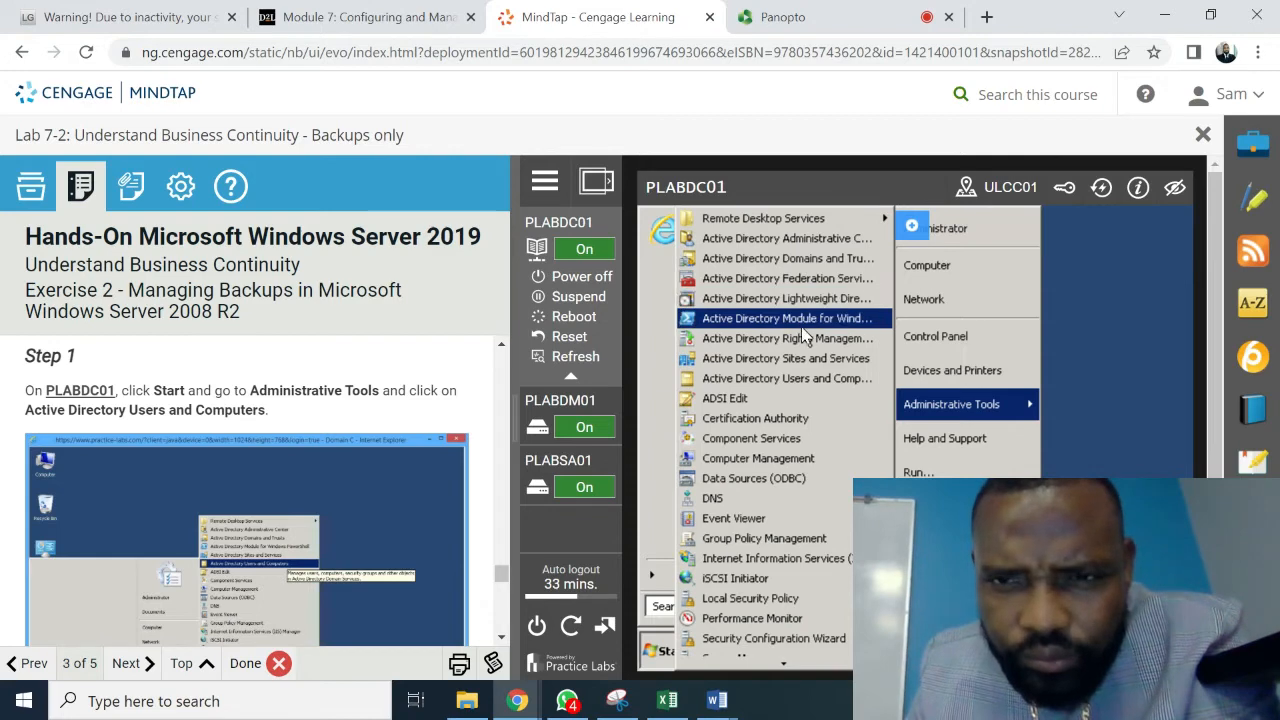
- Launch Active Directory Users and Computers and scroll the instructions further
click(798, 380)
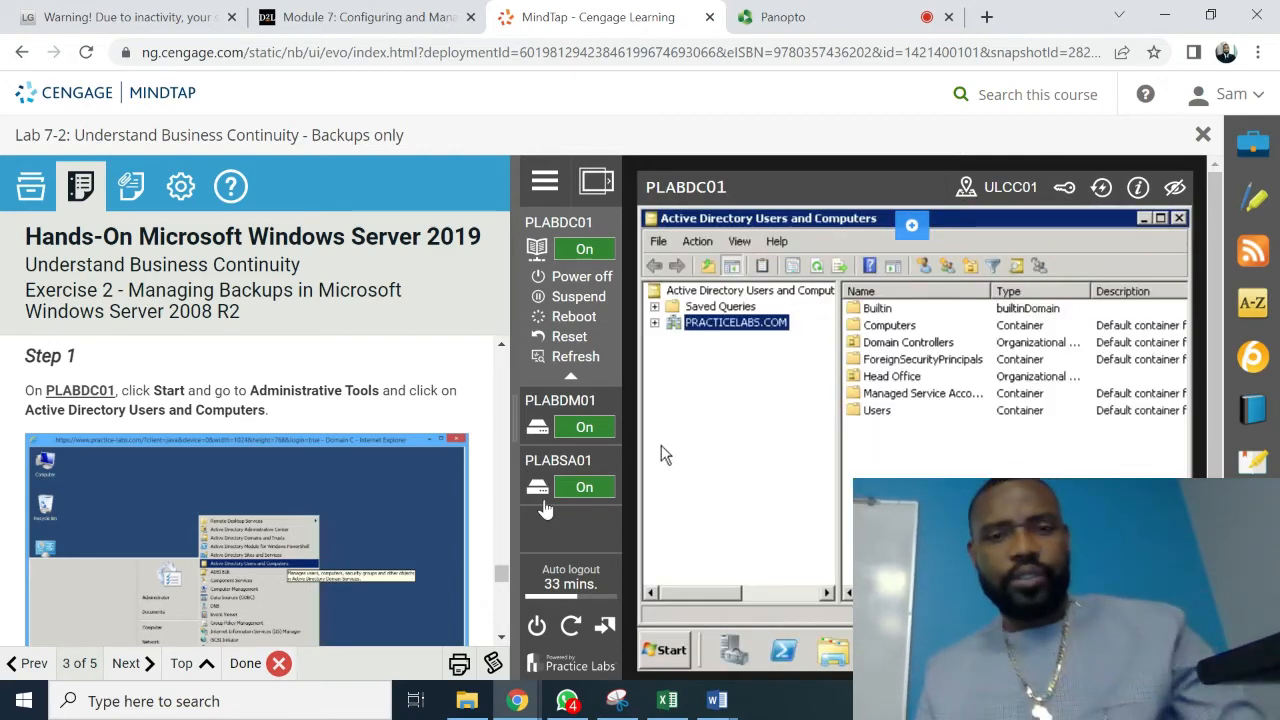
click(502, 641)
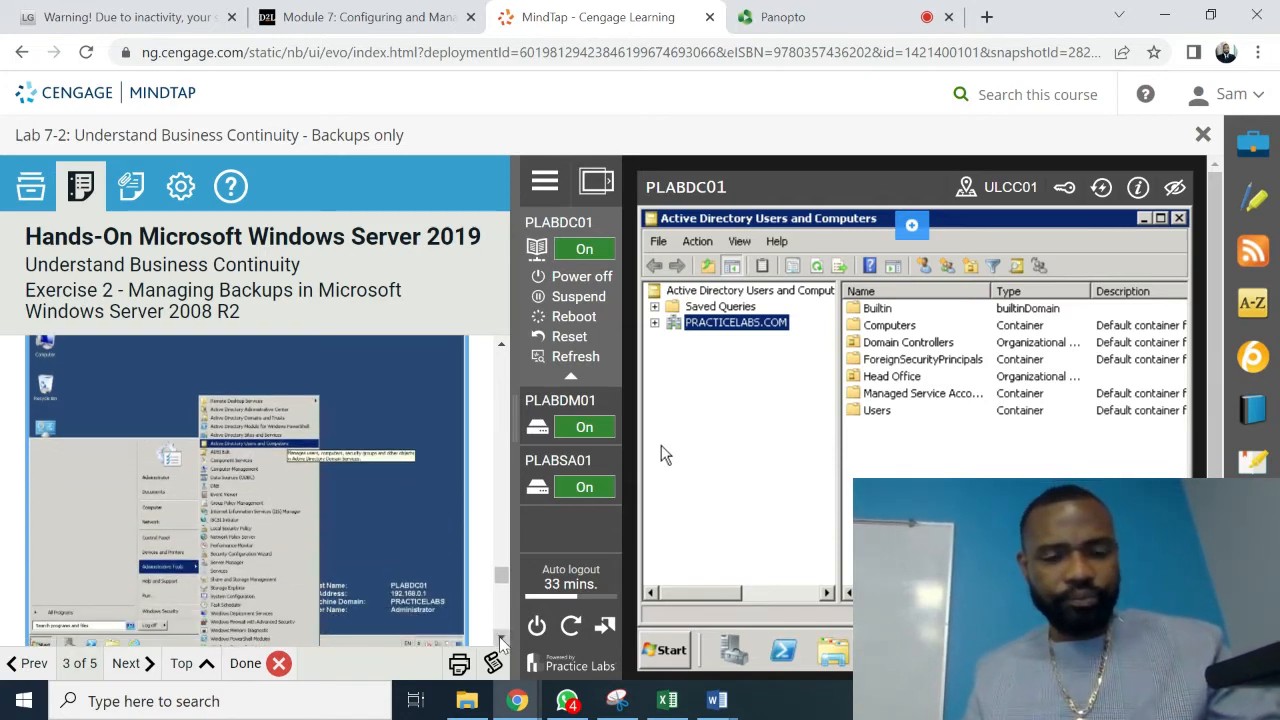
scroll(502, 645, down, 5)
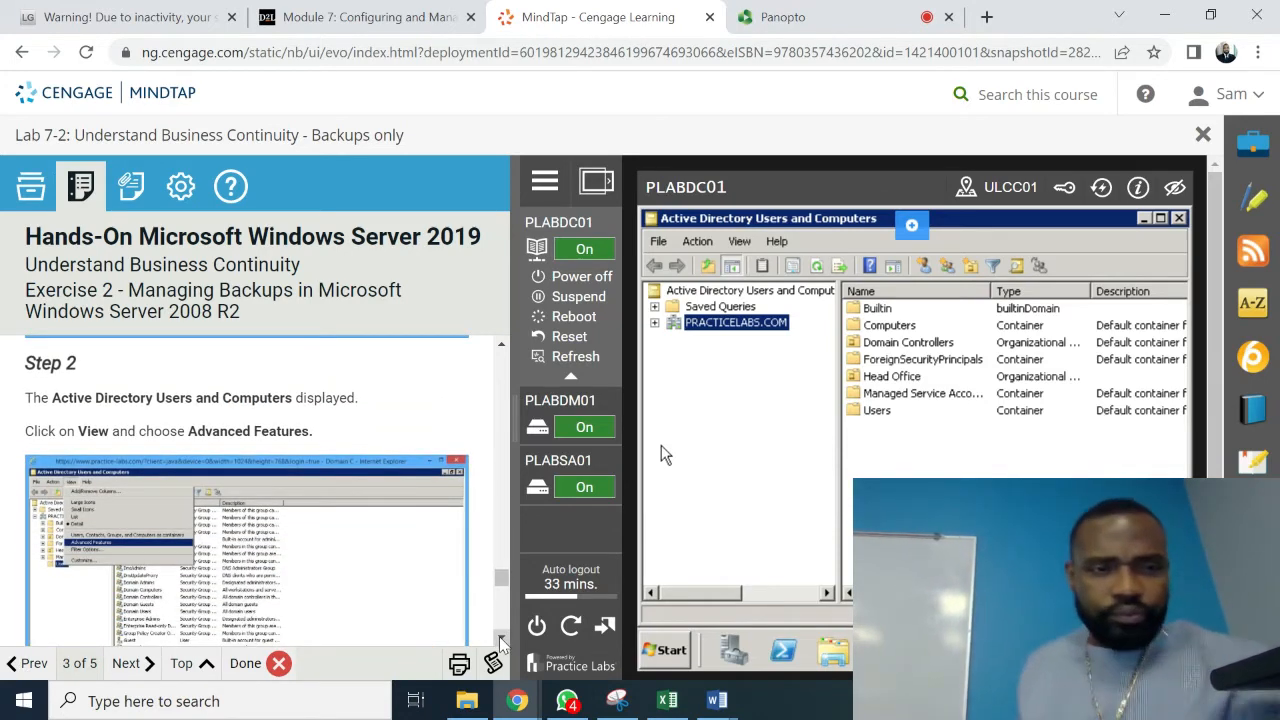
- Turn on View > Advanced Features and scroll the instructions to Step 4
click(739, 242)
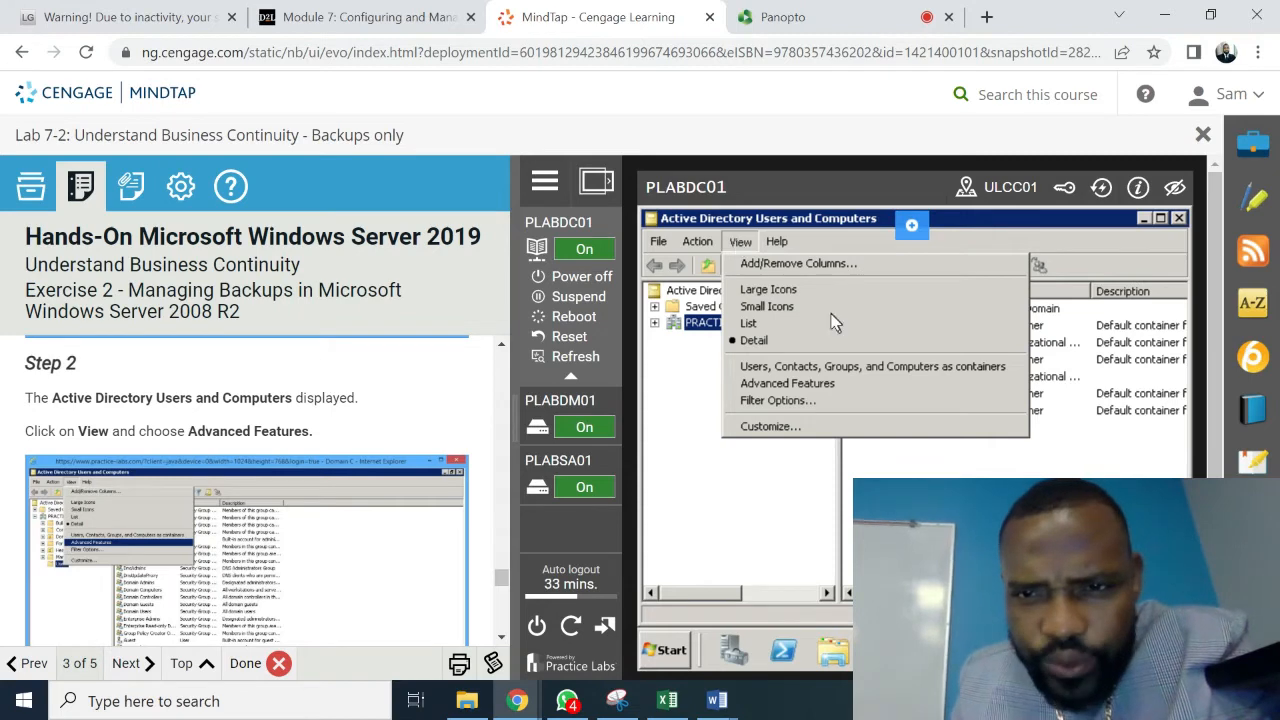
click(798, 390)
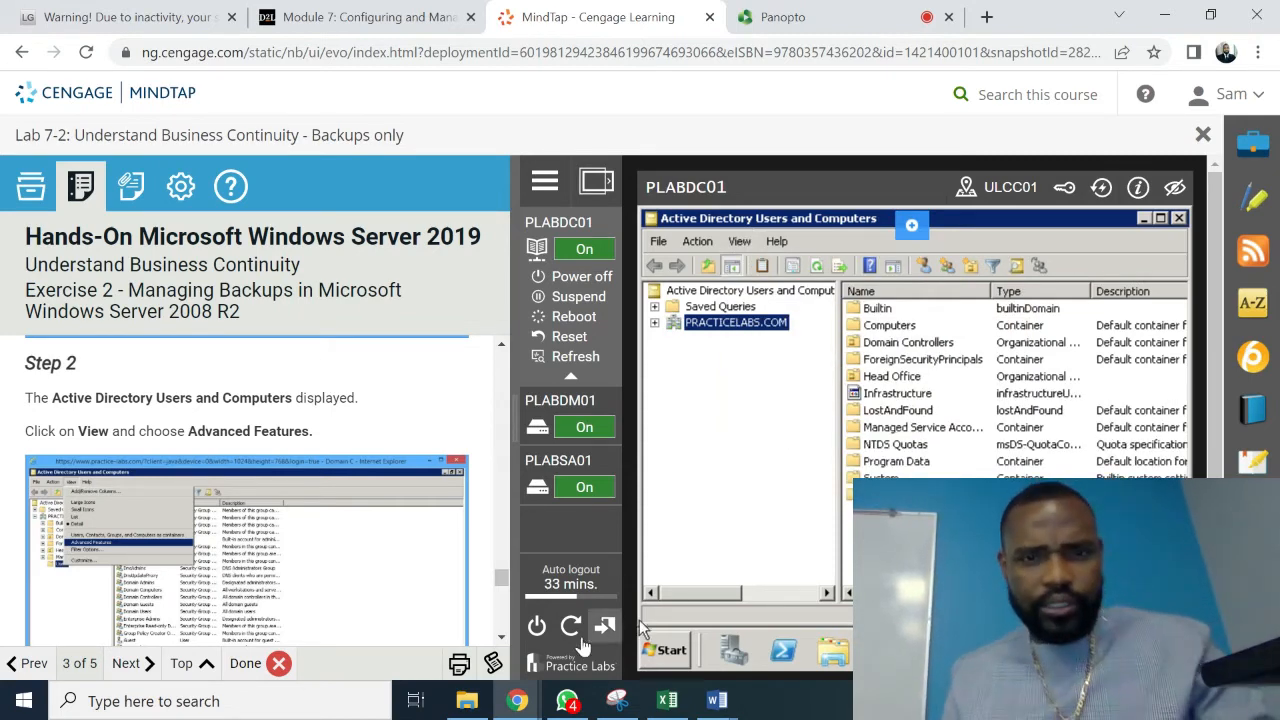
click(501, 638)
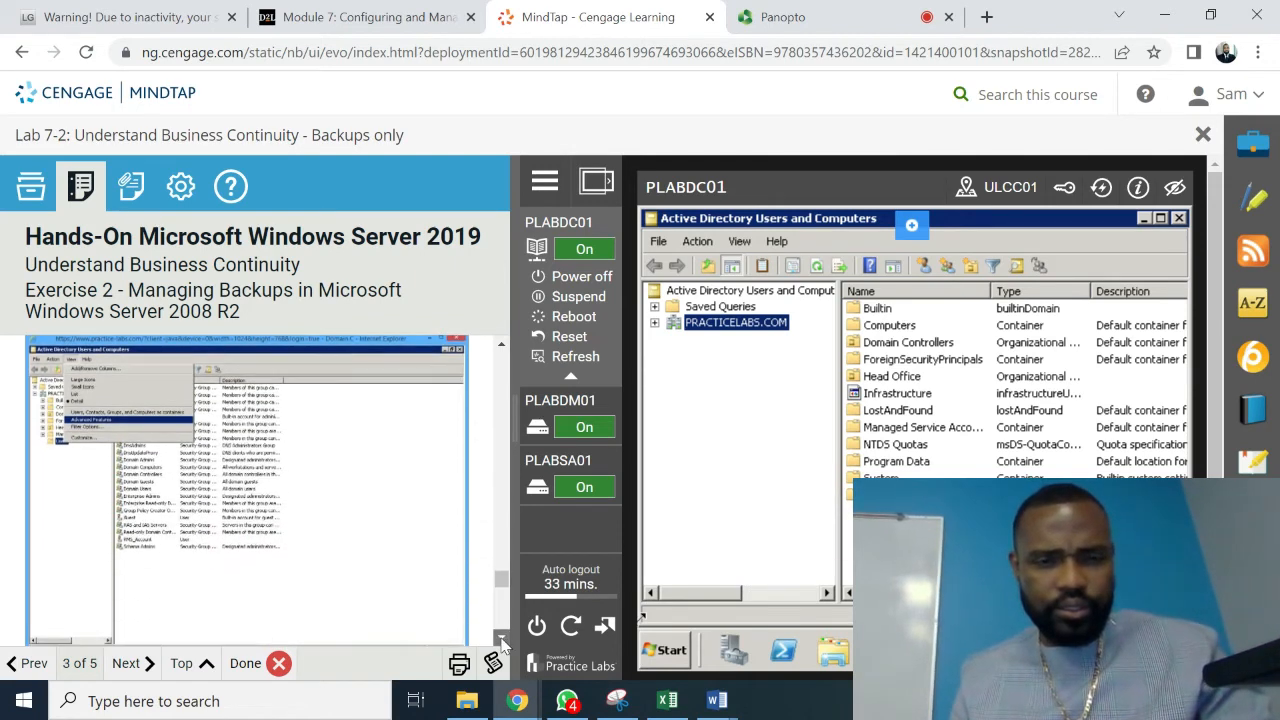
click(501, 638)
click(501, 638)
click(501, 638)
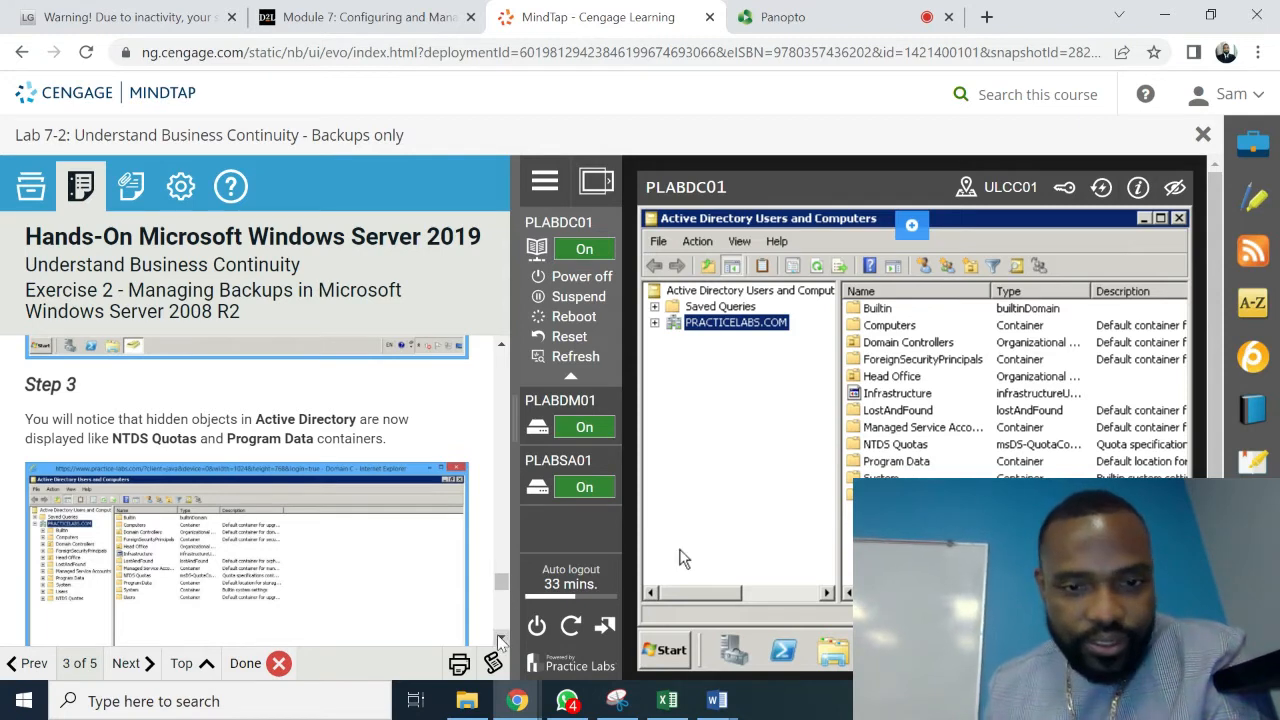
scroll(500, 640, down, 5)
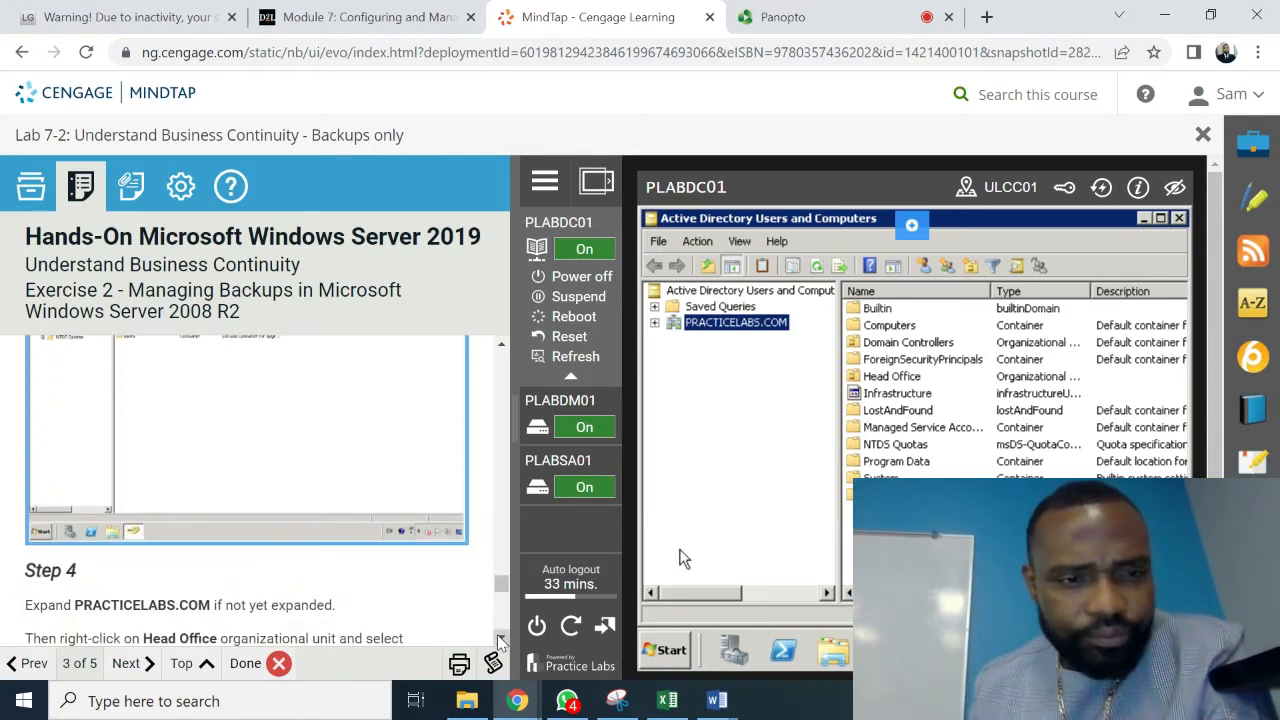
scroll(500, 640, down, 4)
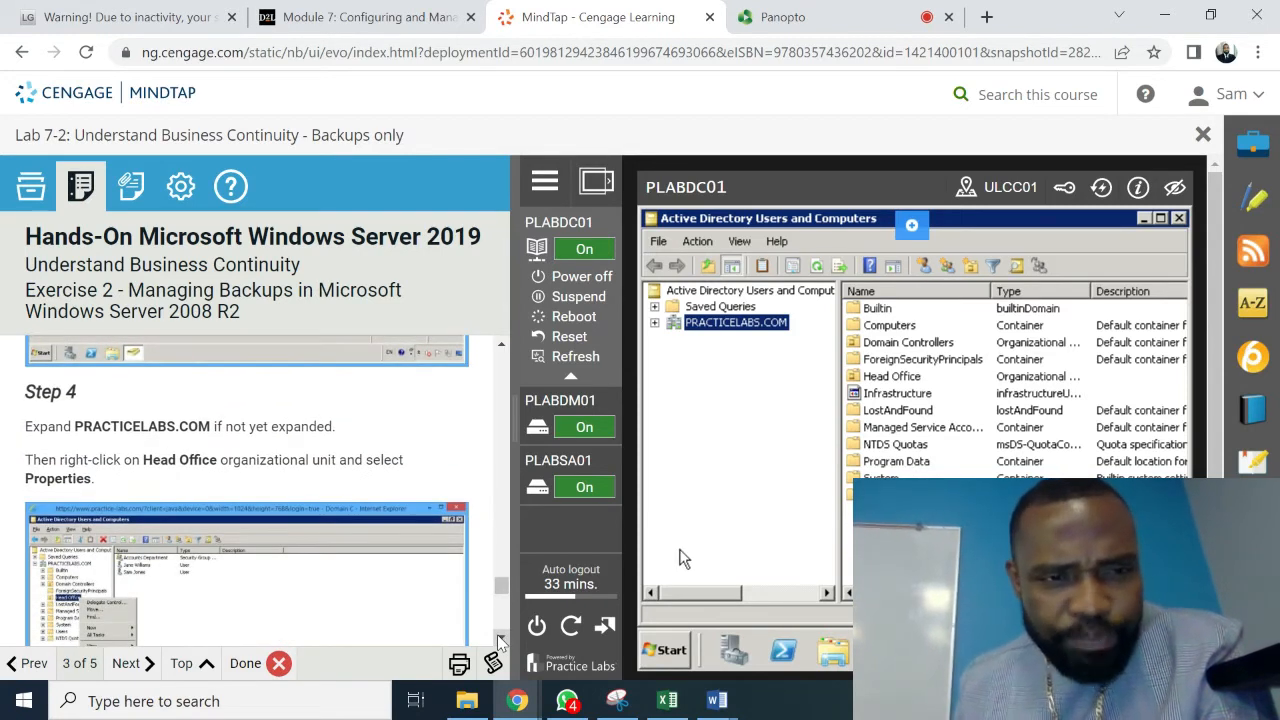
- Expand PRACTICELABS.COM and open the Head Office unit's Properties
click(655, 323)
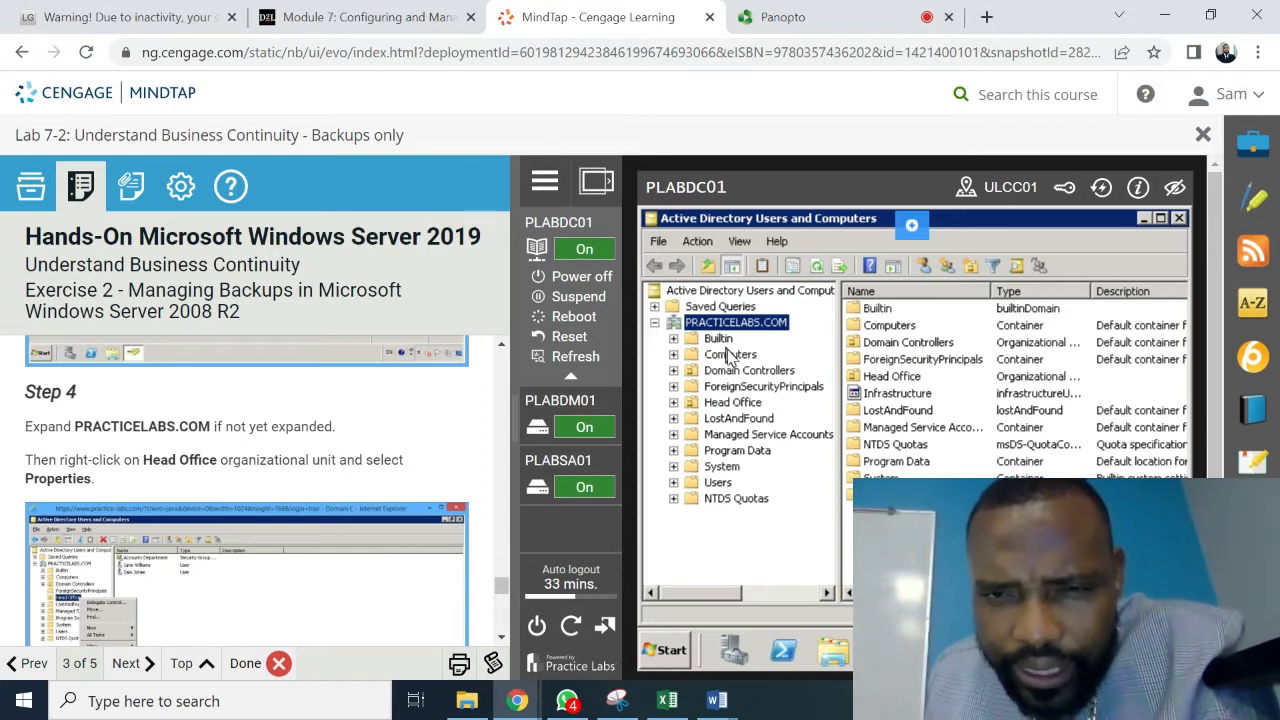
right_click(733, 405)
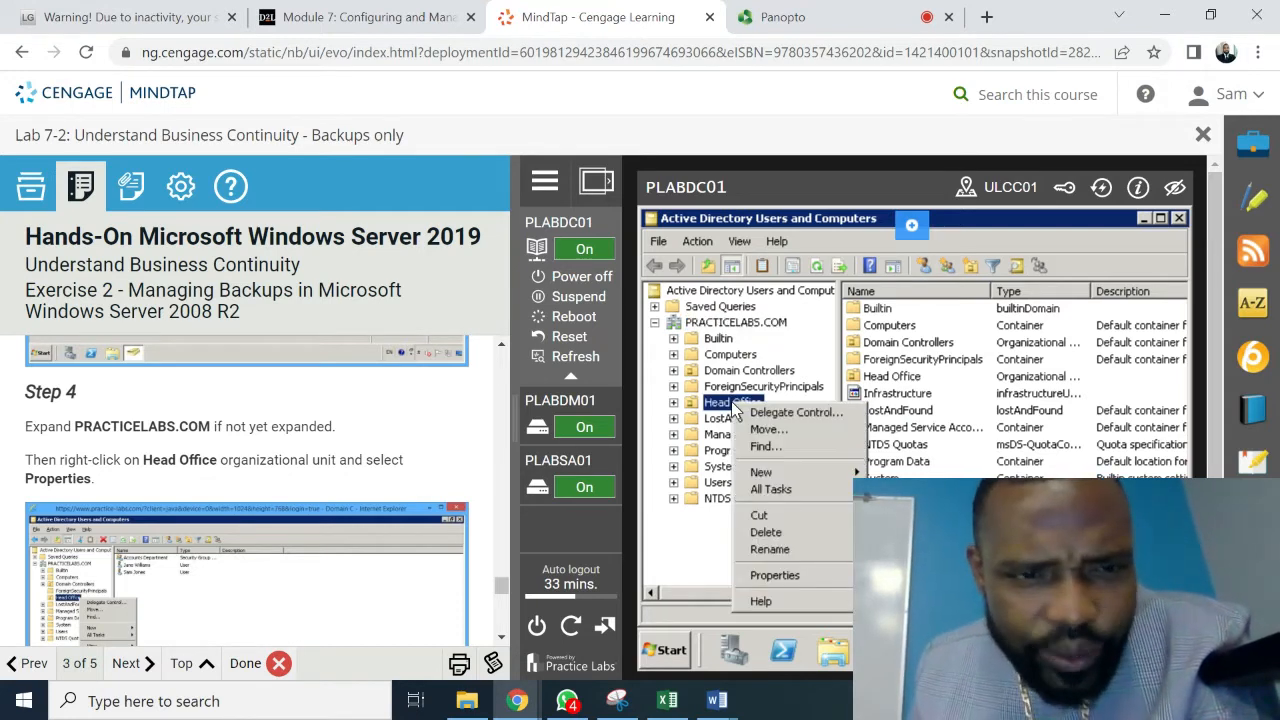
click(798, 577)
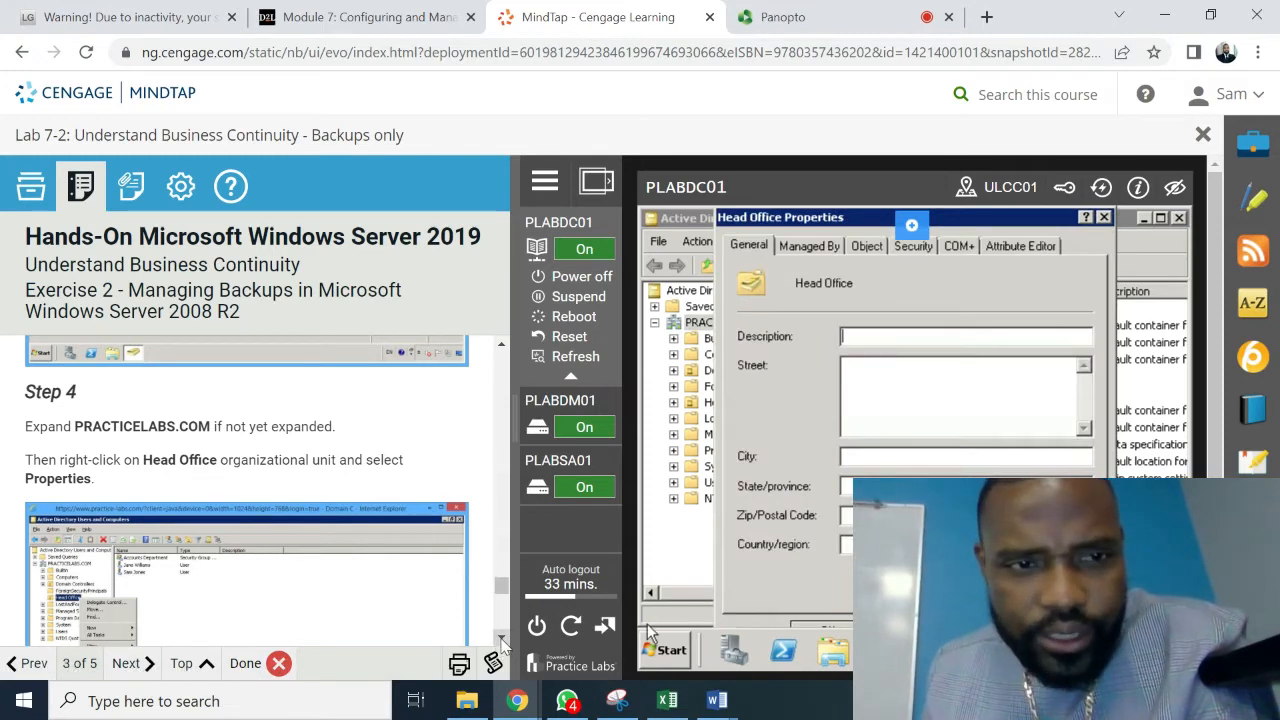
scroll(503, 645, down, 3)
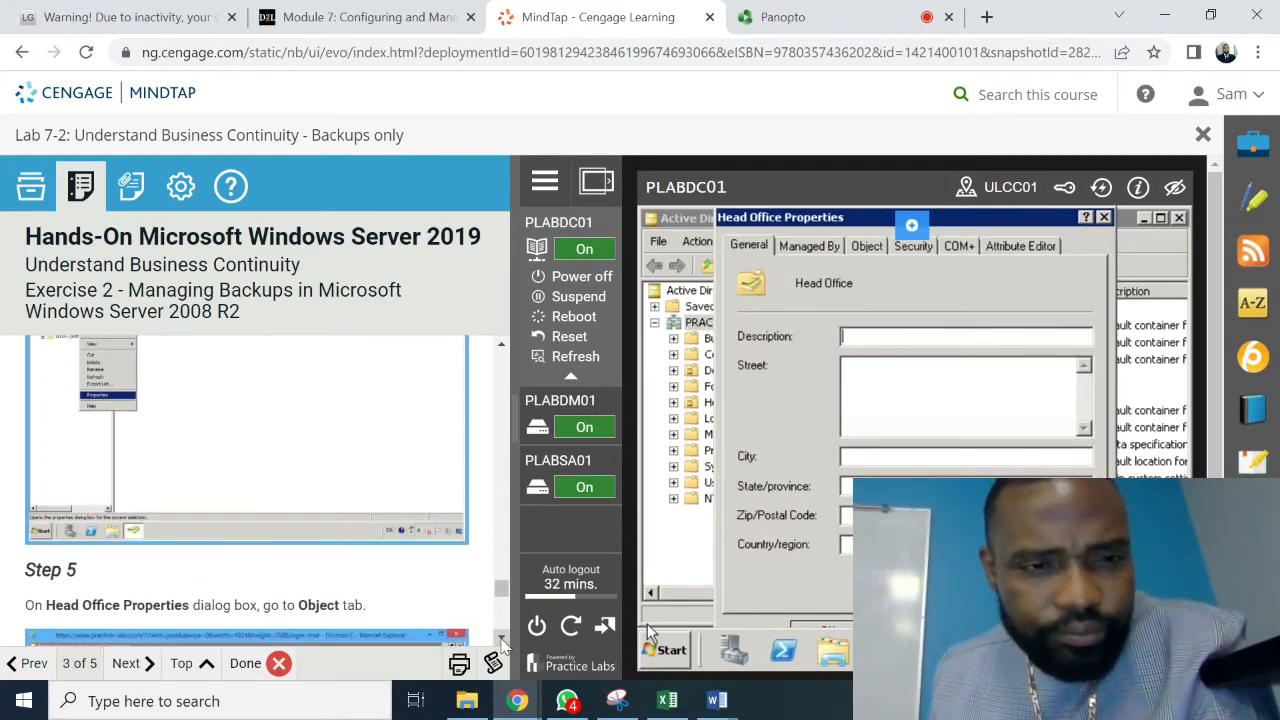
scroll(503, 645, down, 3)
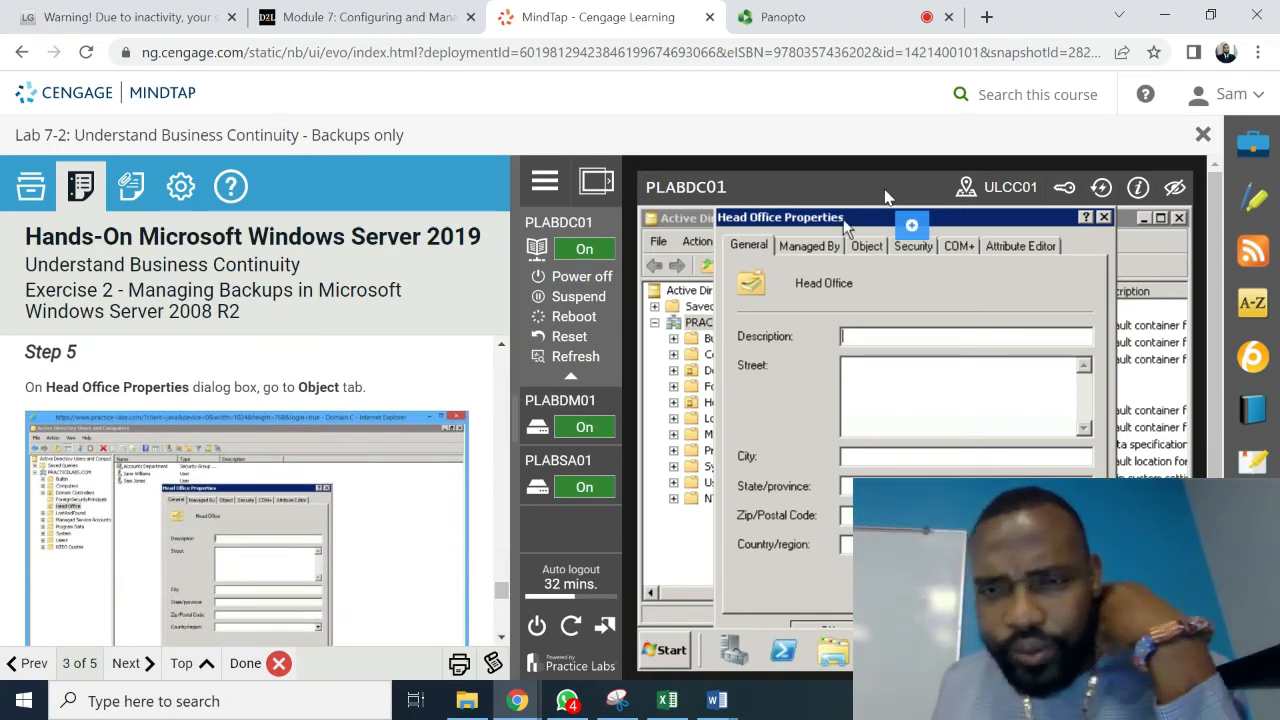
- Review Head Office's Object tab, then close the Properties dialog
click(867, 249)
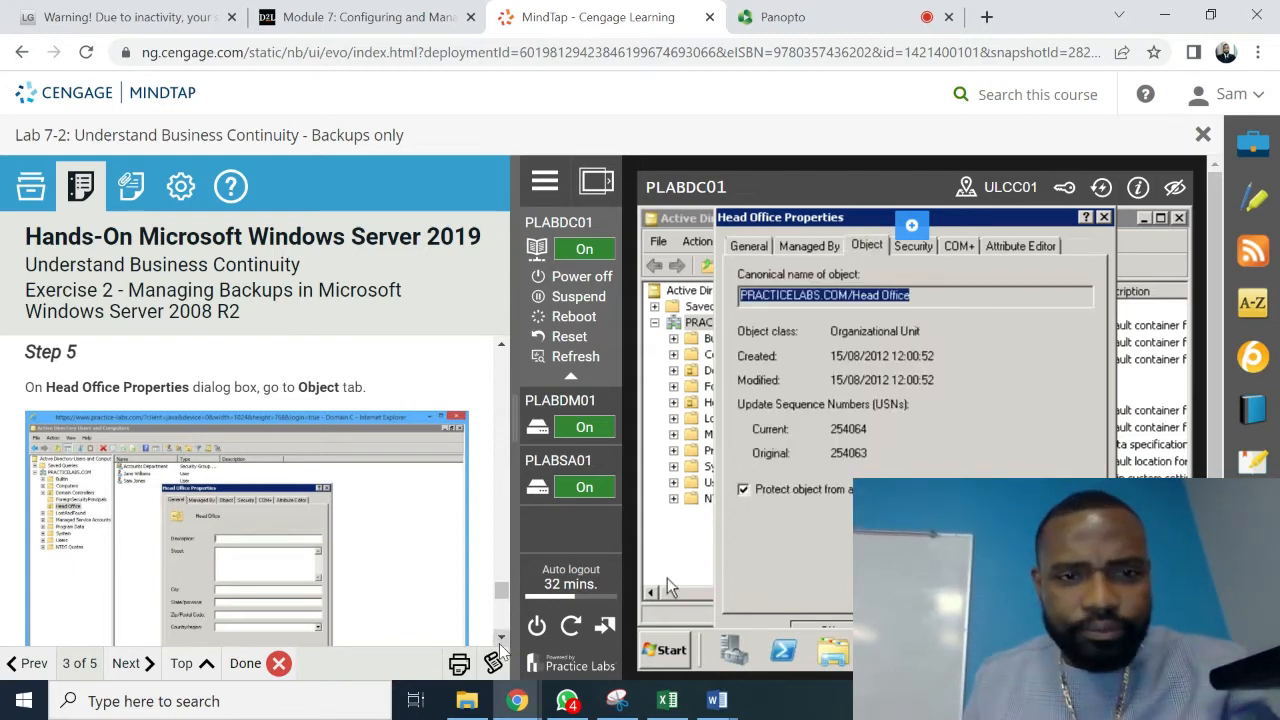
scroll(500, 645, down, 4)
scroll(500, 645, down, 3)
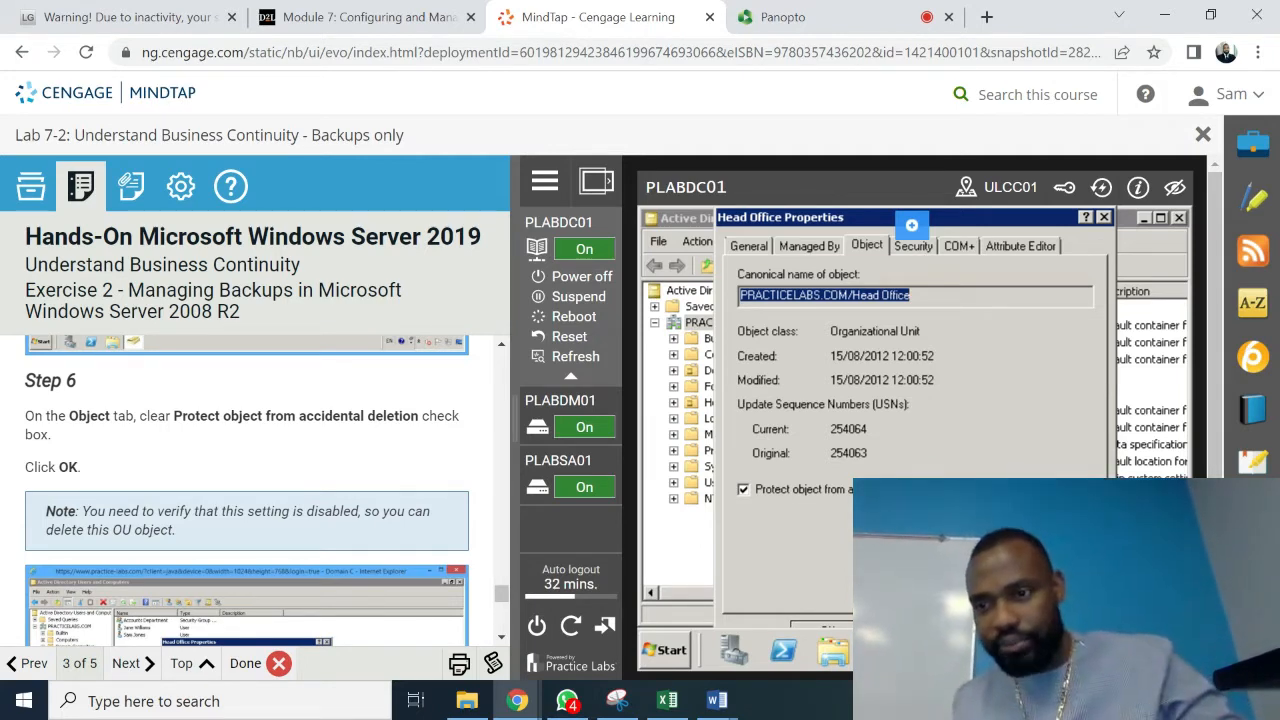
scroll(915, 420, down, 1)
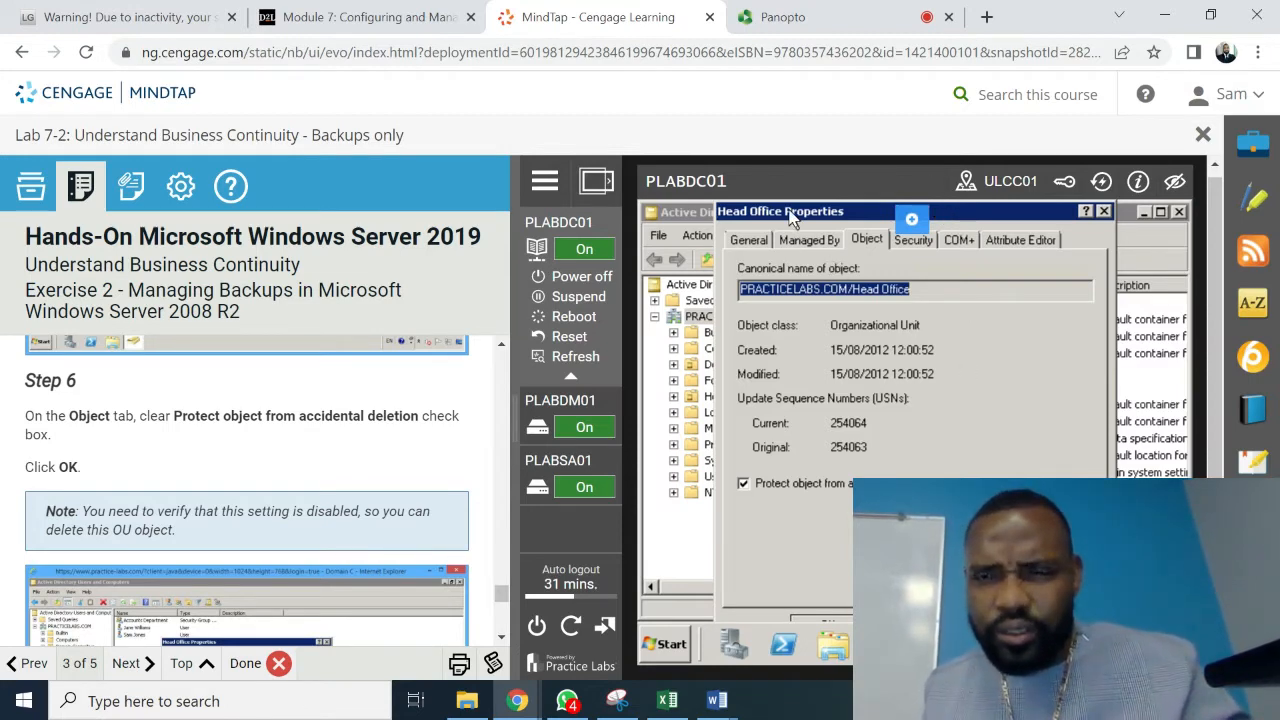
drag(802, 212, 816, 182)
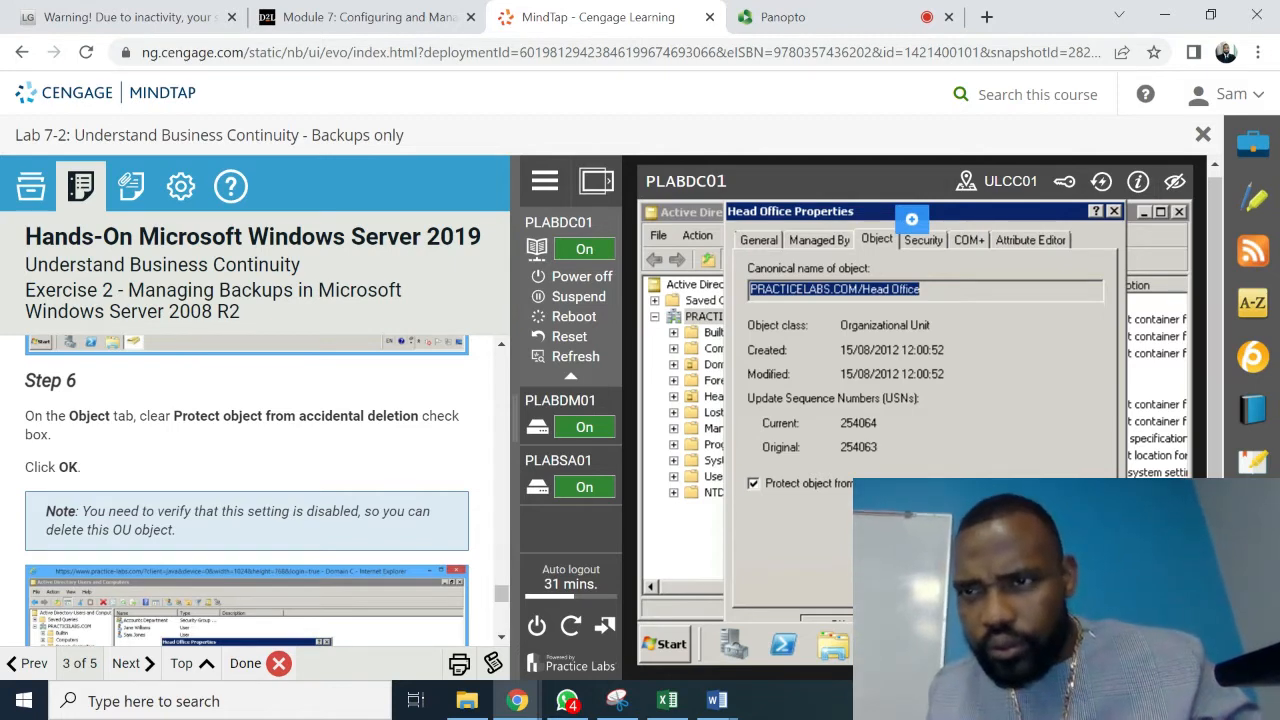
click(916, 620)
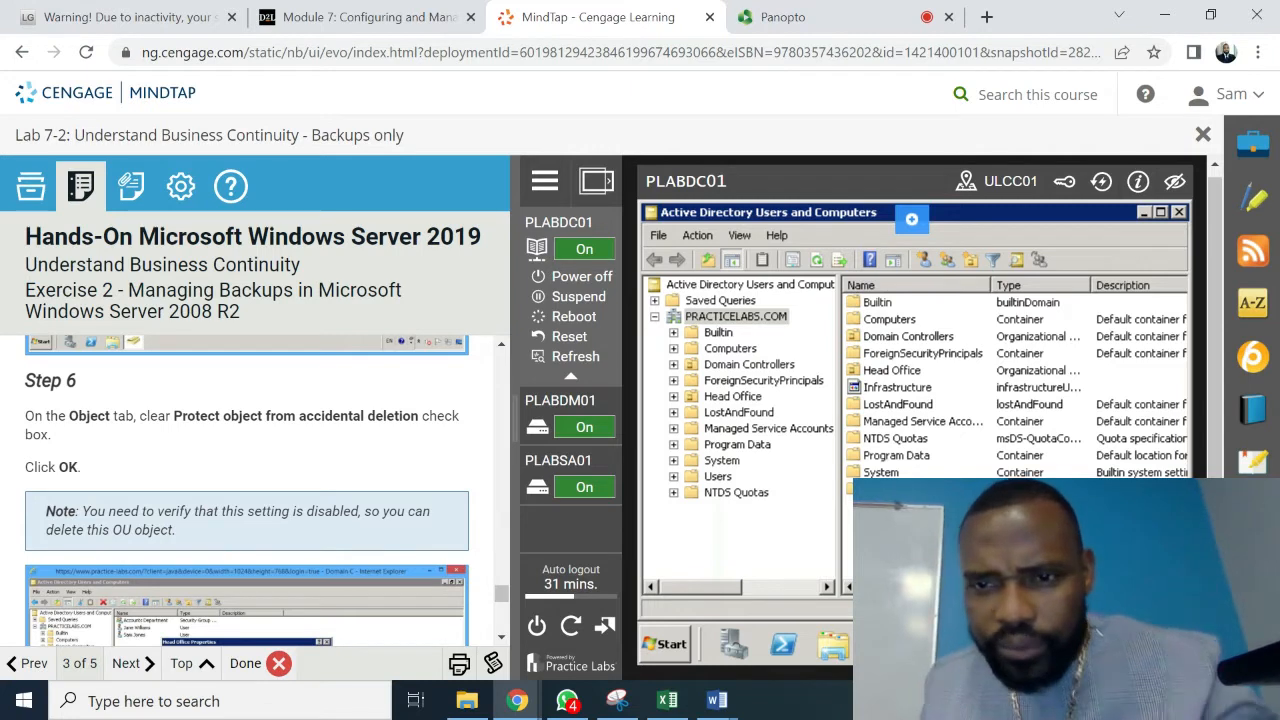
- Bring the Head Office Properties dialog back to front and dismiss the browser context menu
click(883, 645)
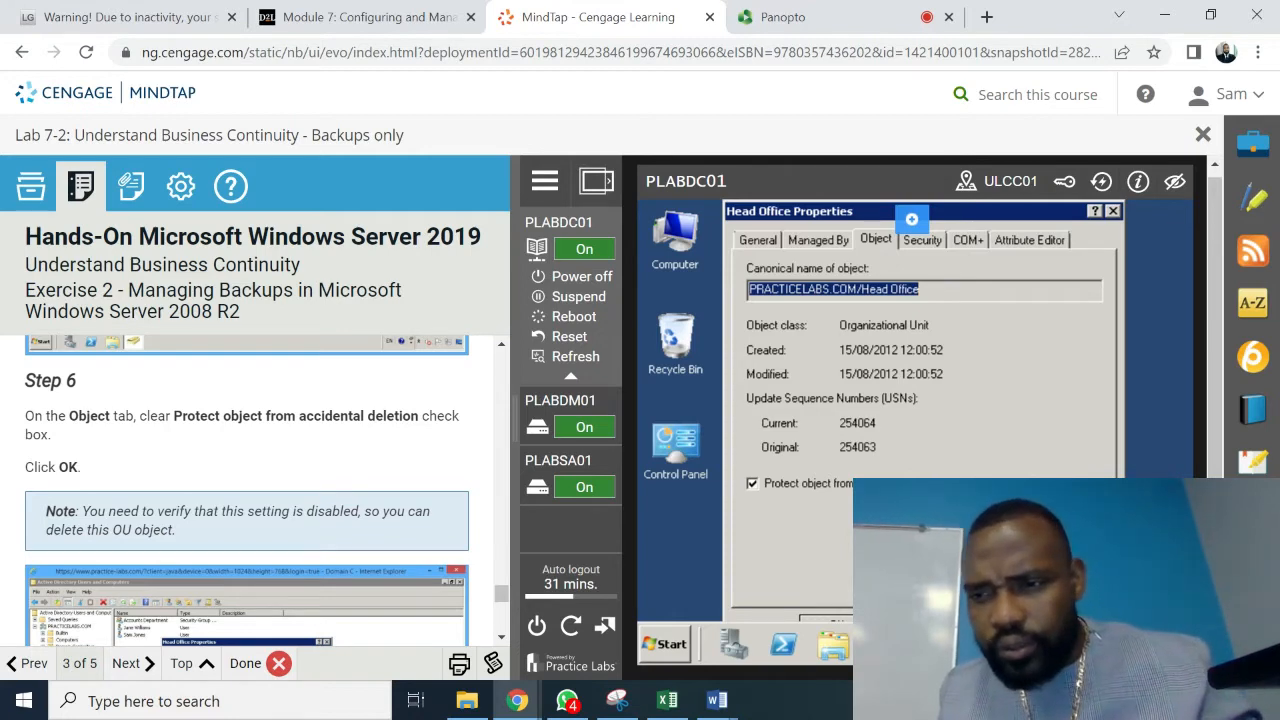
right_click(1180, 300)
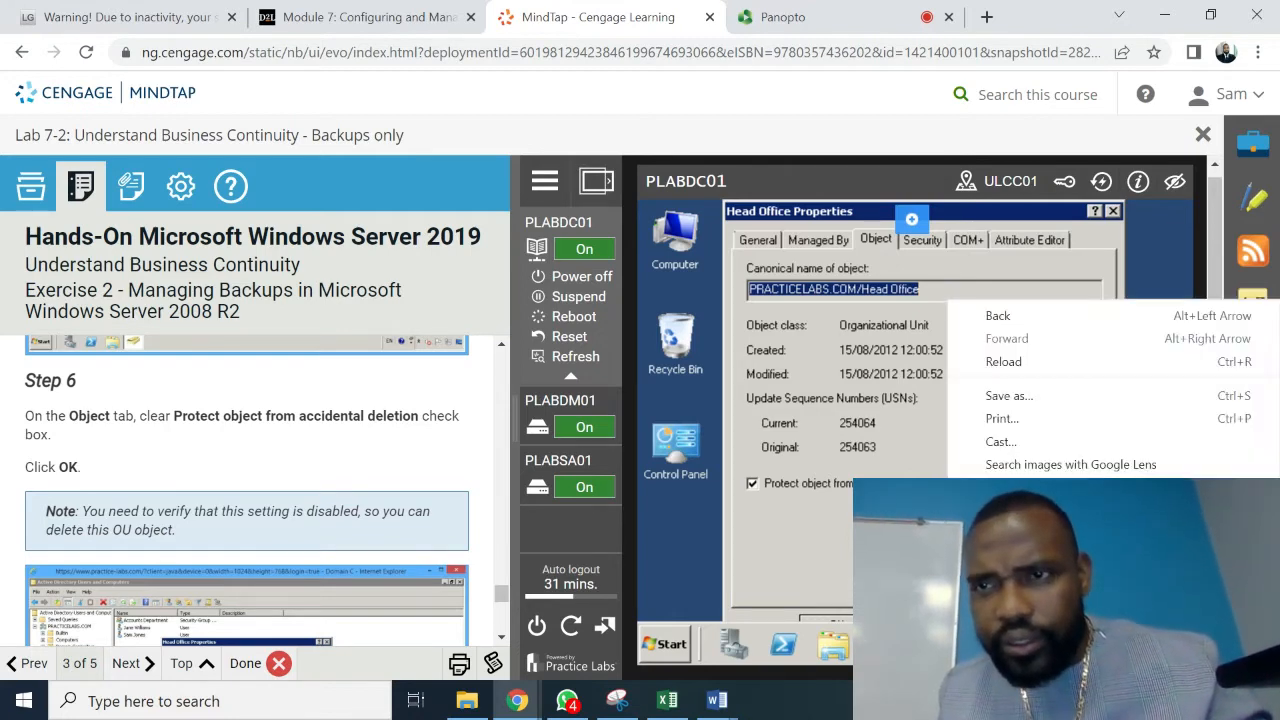
drag(1178, 296, 1019, 413)
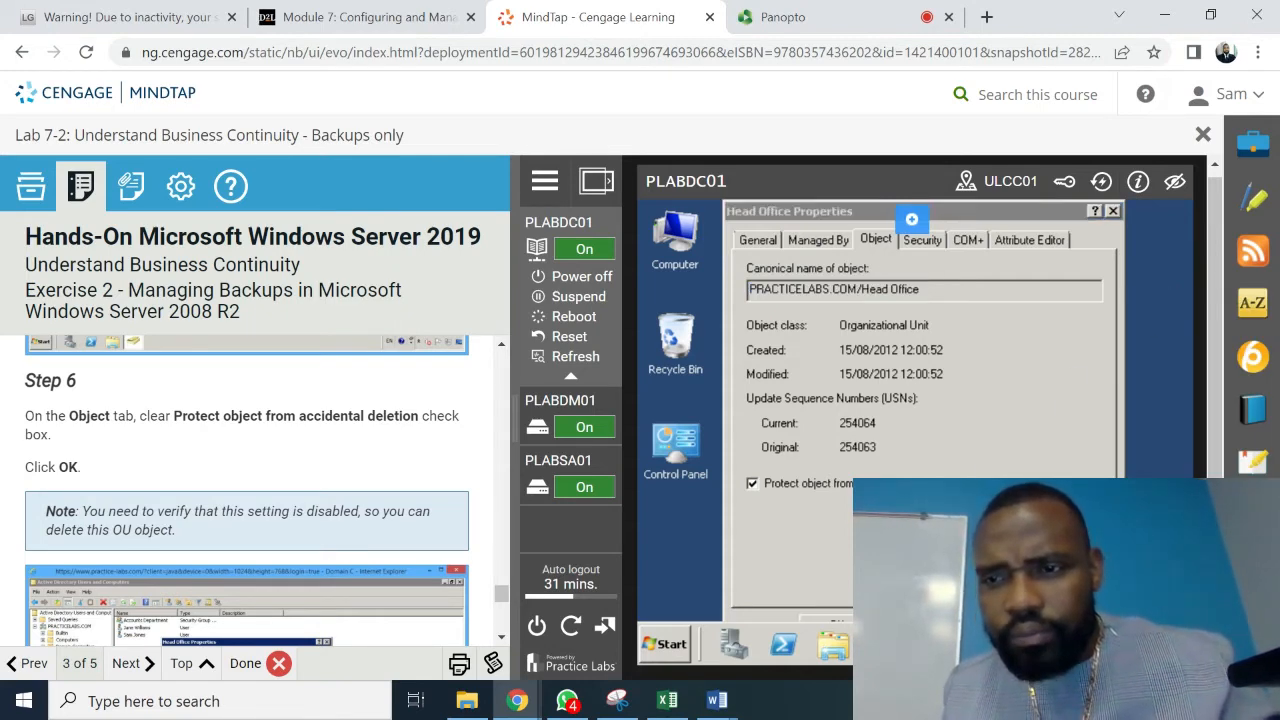
click(1019, 413)
key(Down)
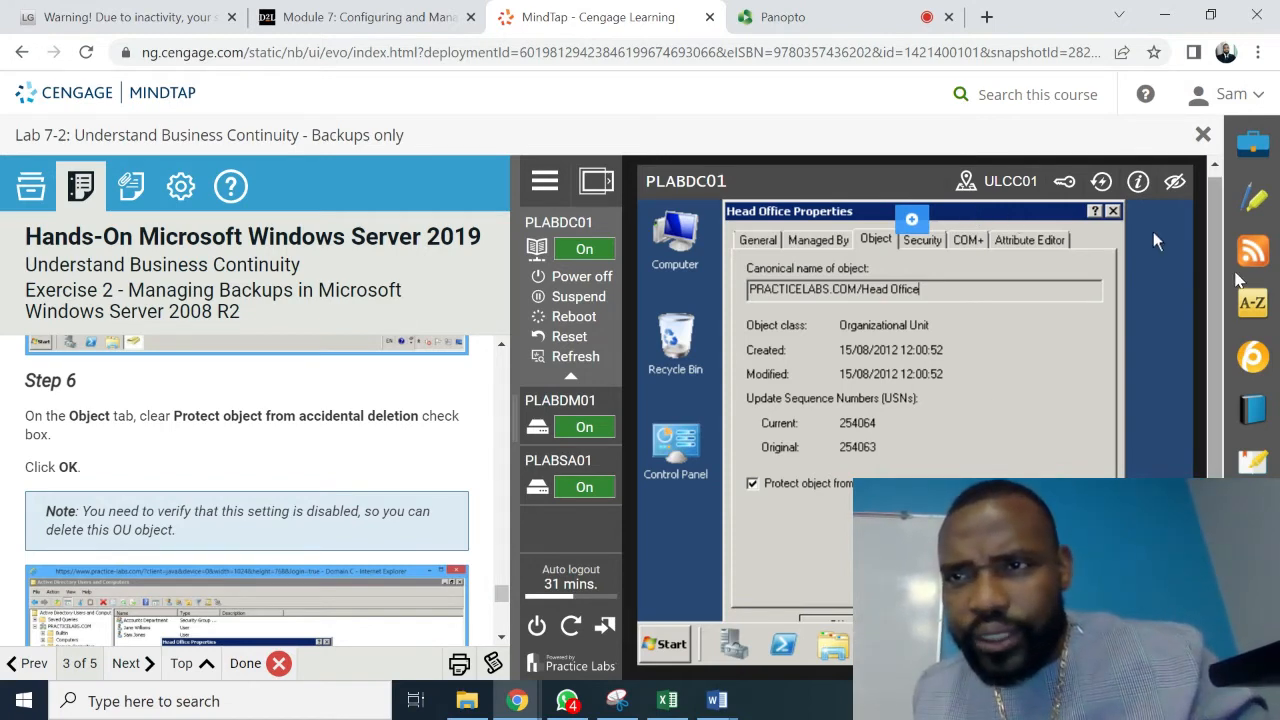
- Reposition the Head Office Properties dialog and close it with OK
drag(1217, 266, 1218, 228)
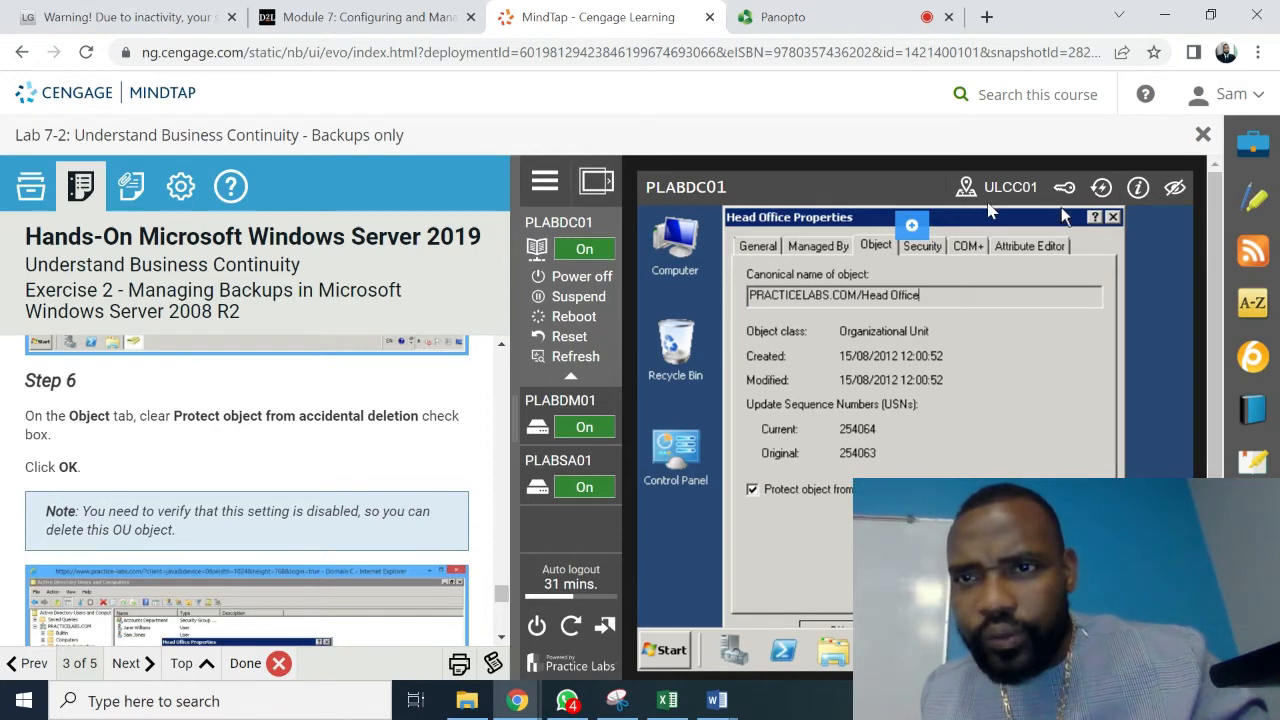
drag(962, 224, 930, 226)
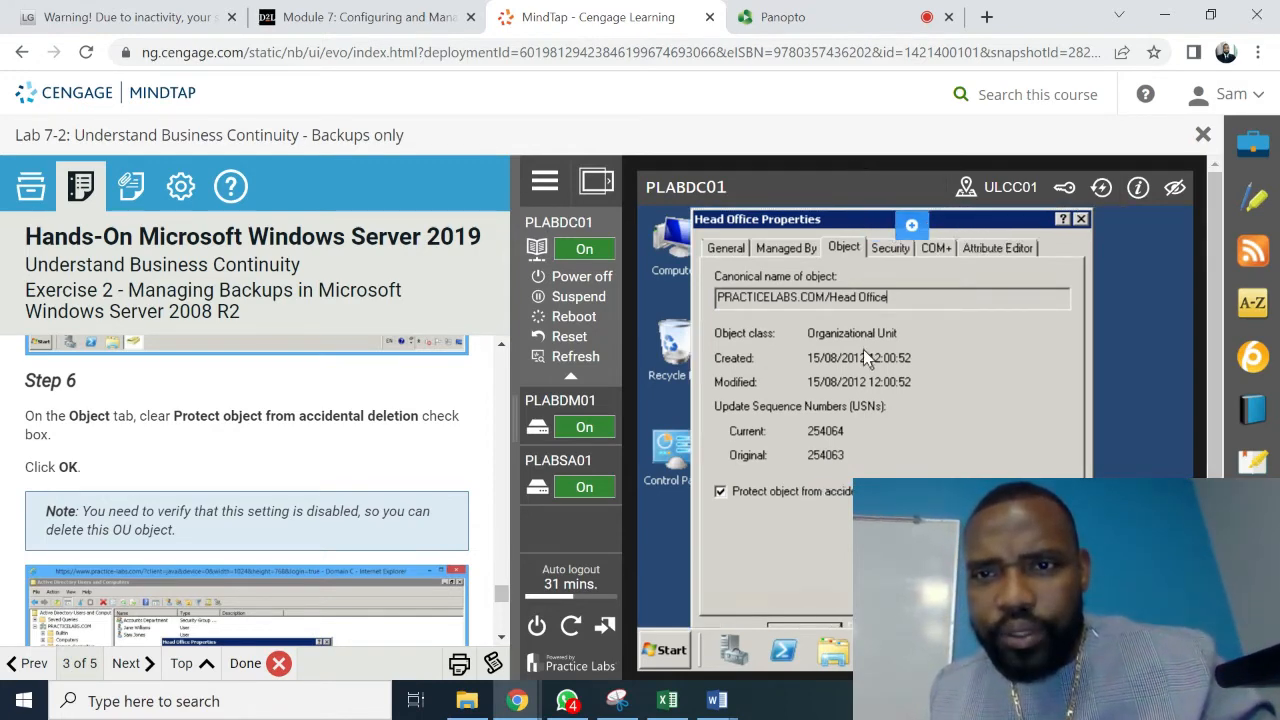
drag(836, 273, 842, 293)
drag(845, 248, 841, 209)
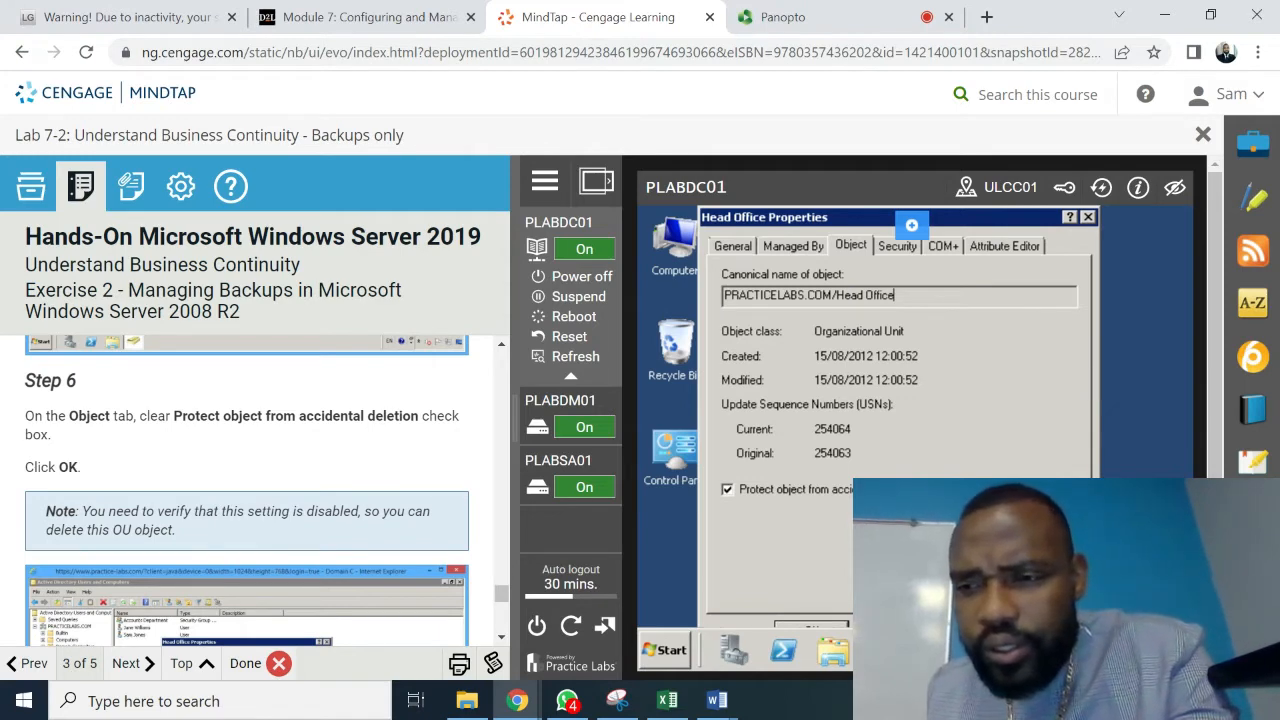
scroll(915, 418, down, 1)
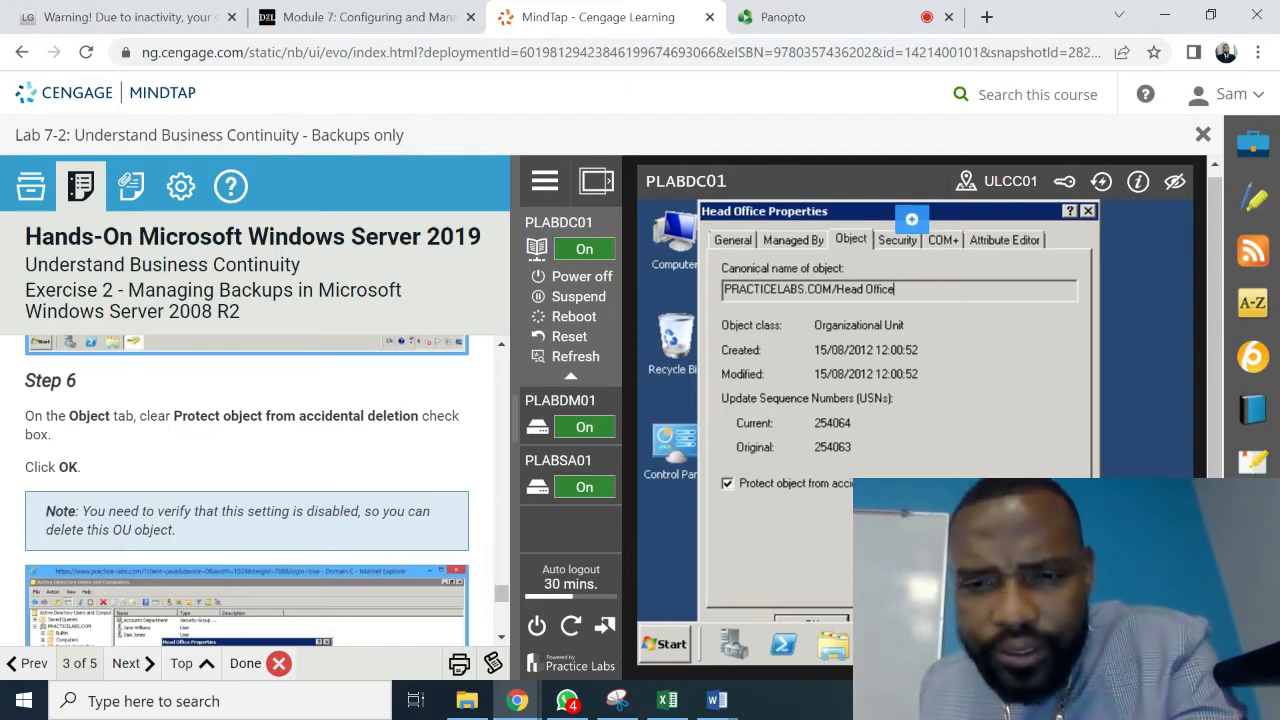
click(822, 621)
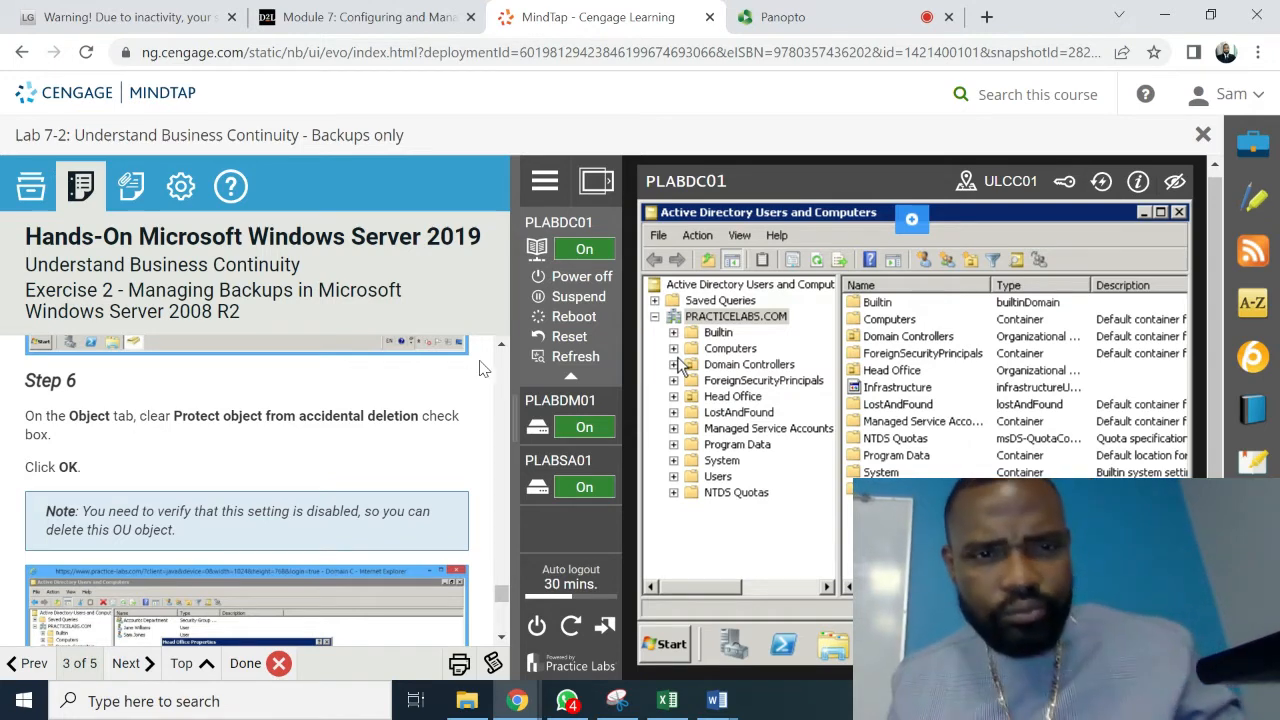
- Scroll the lab instructions back up to Step 4 on Head Office's properties
scroll(503, 350, up, 5)
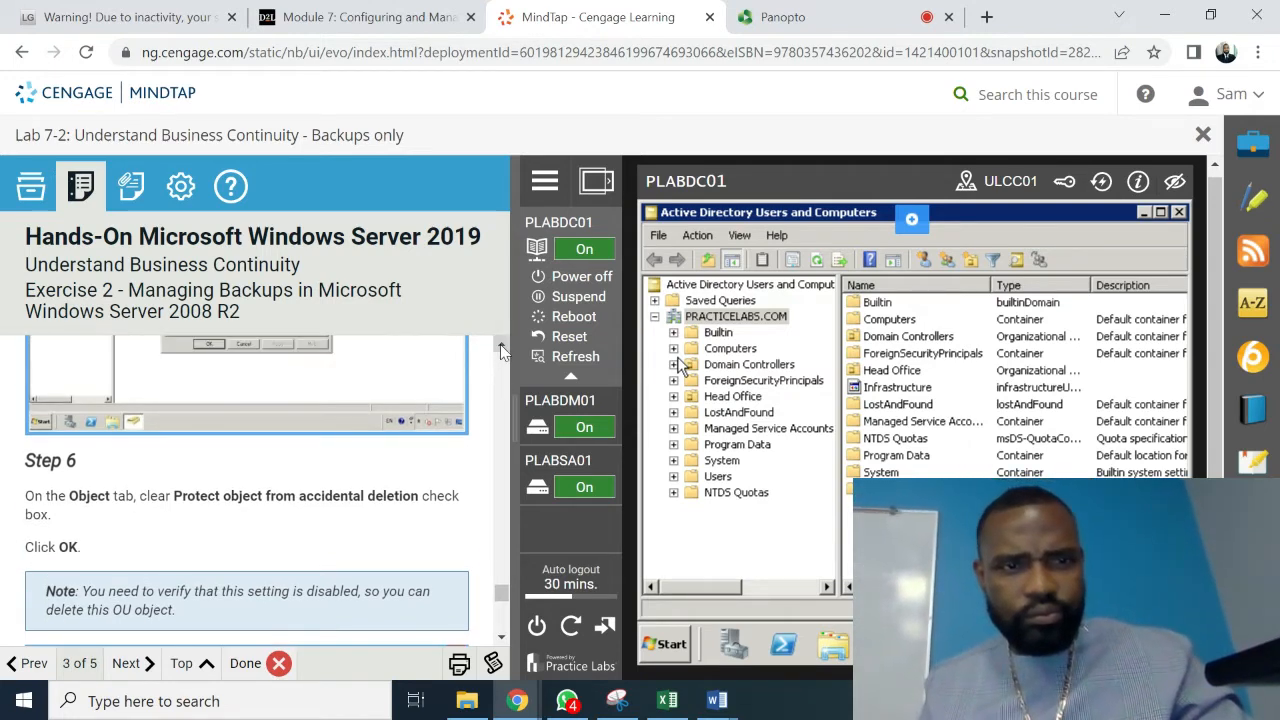
scroll(503, 350, up, 2)
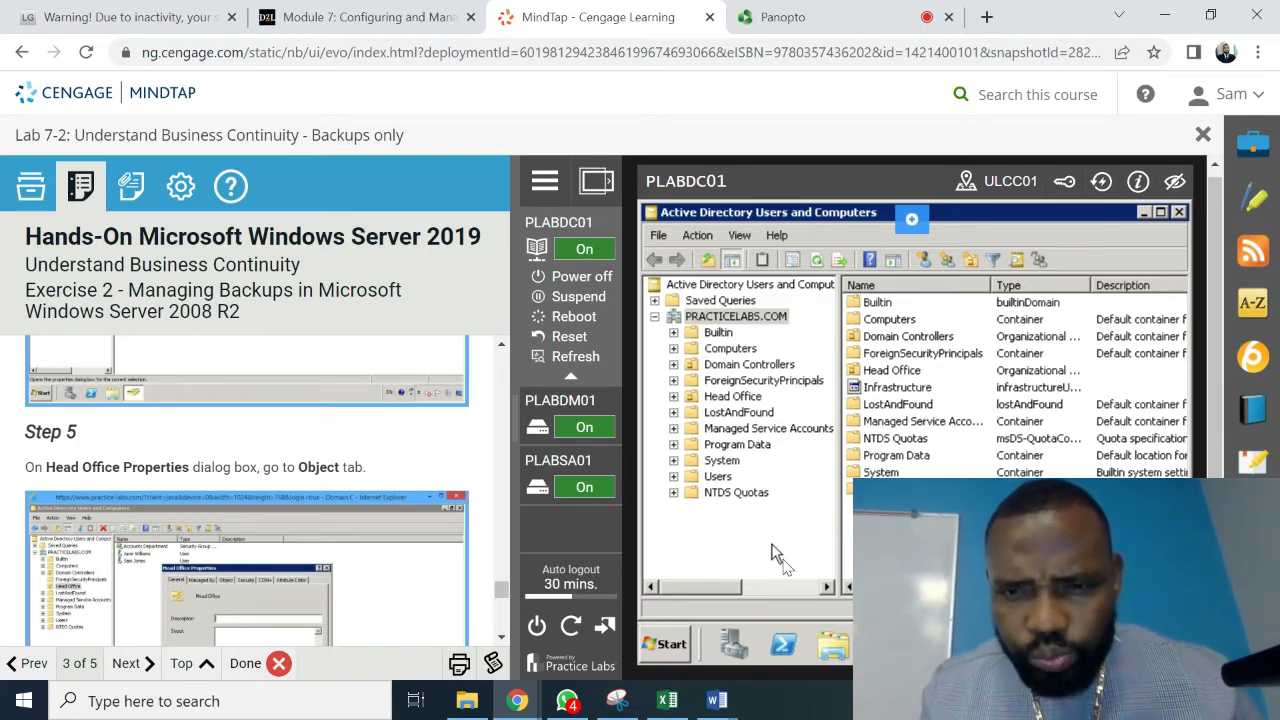
drag(710, 591, 682, 595)
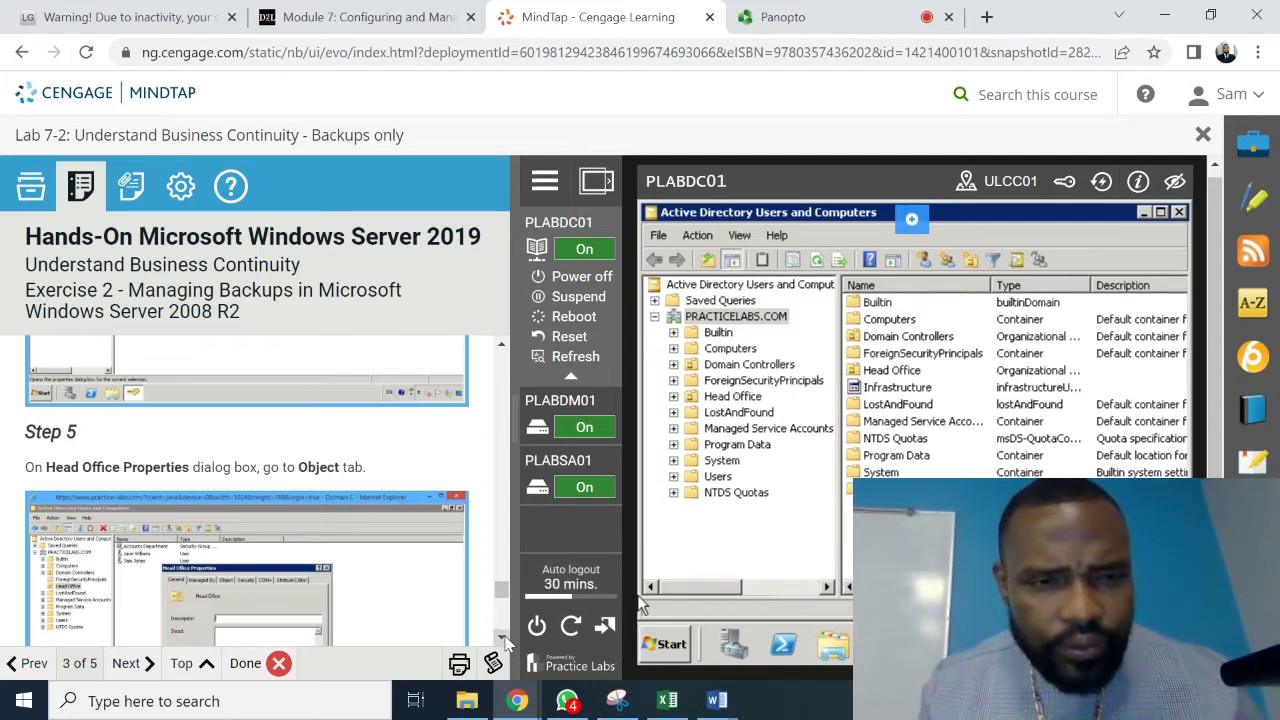
click(502, 346)
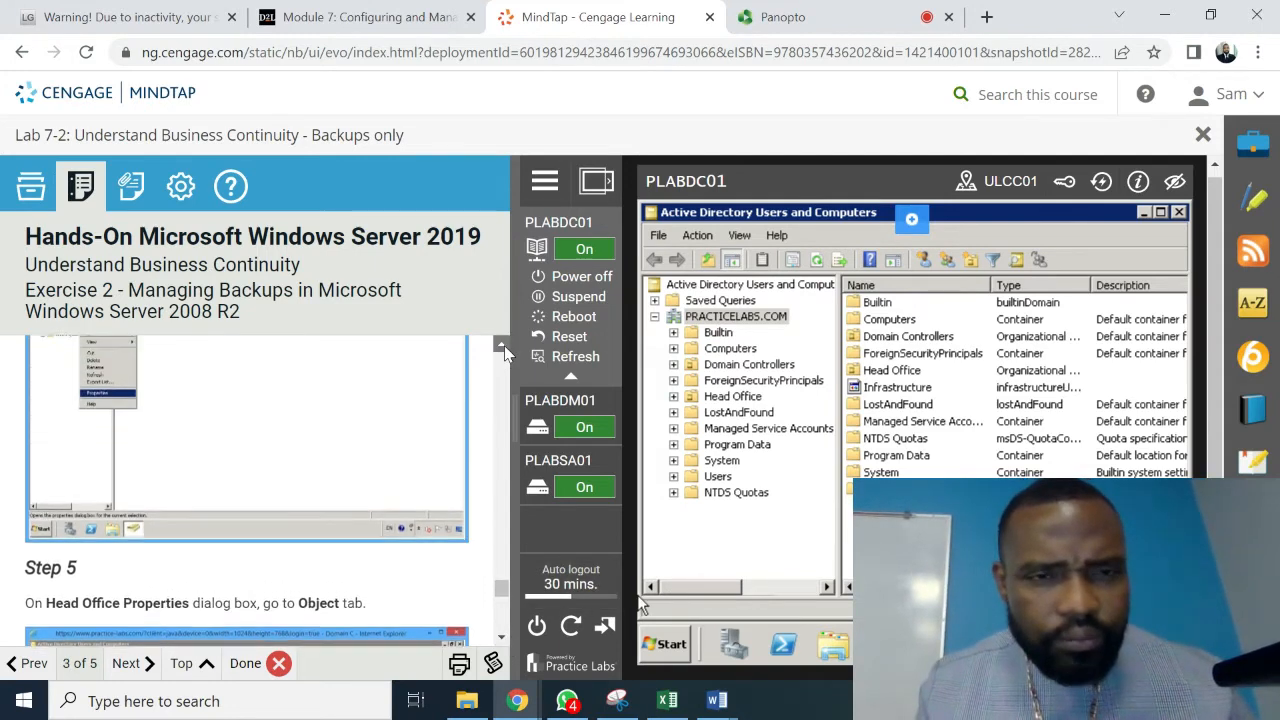
click(504, 346)
click(504, 346)
click(504, 346)
click(504, 346)
click(504, 346)
click(504, 346)
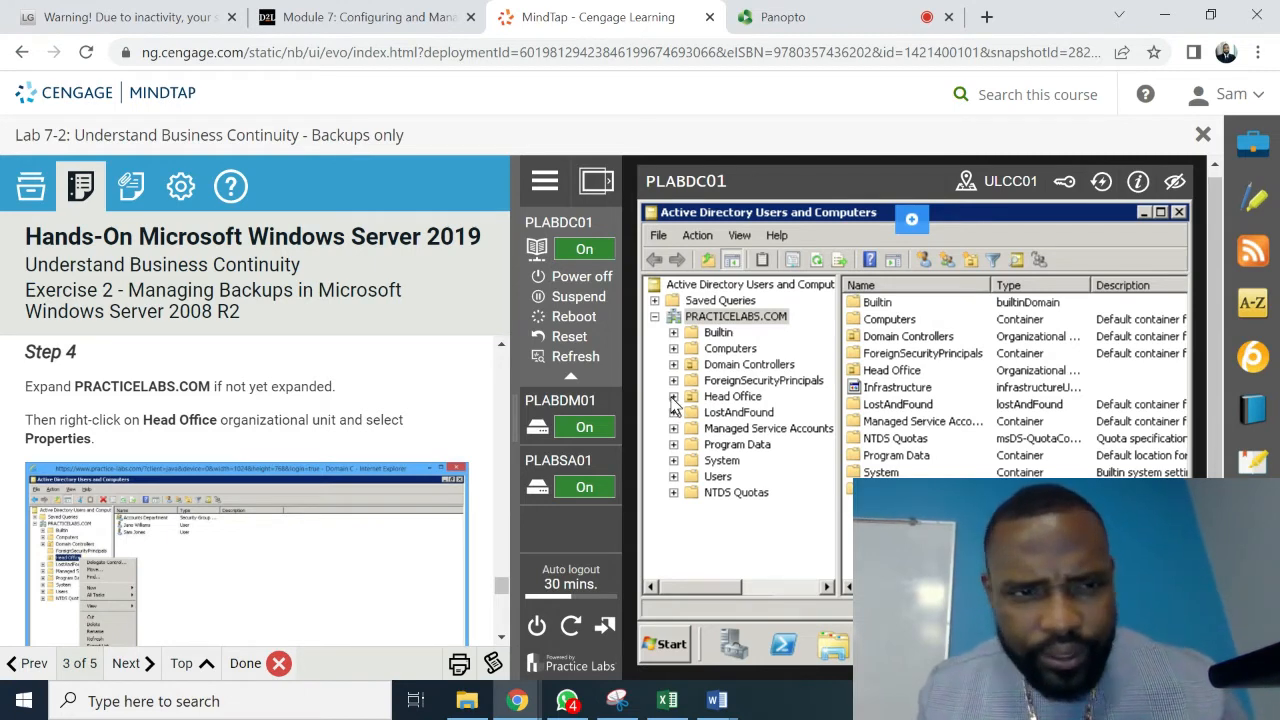
- Open Head Office's Properties on the Object tab and maximize Active Directory Users and Computers
right_click(729, 400)
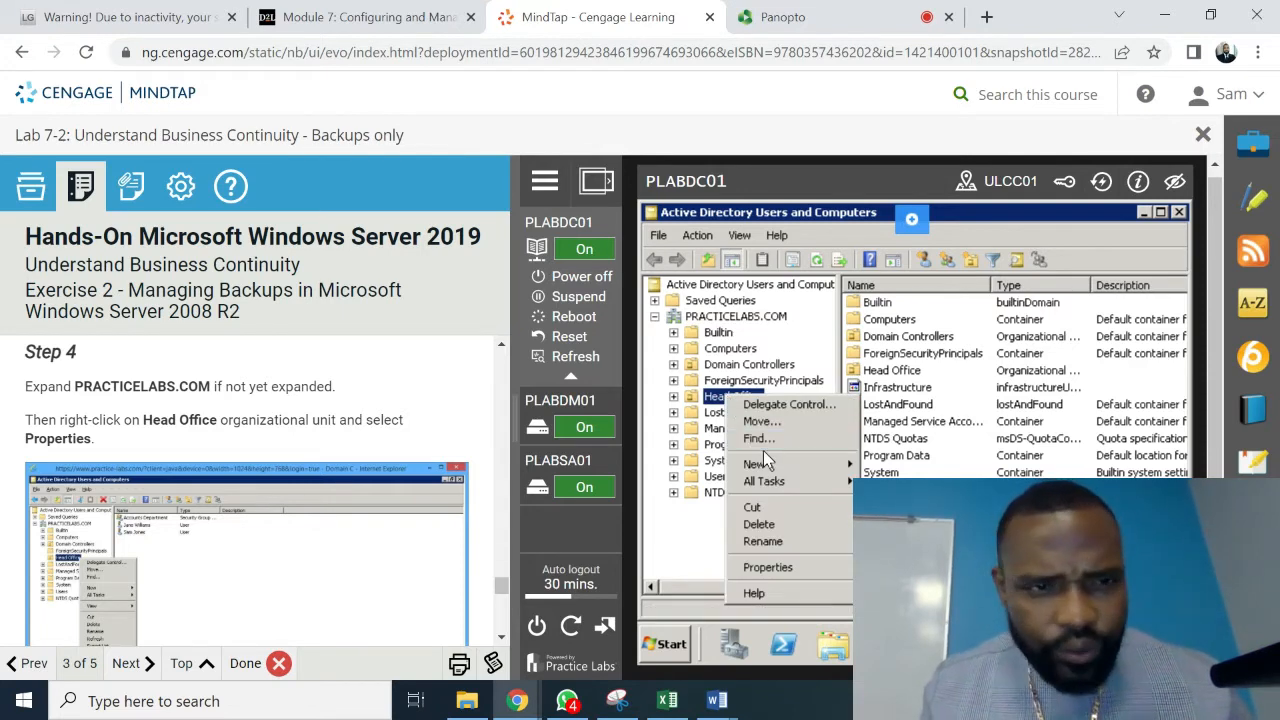
click(768, 568)
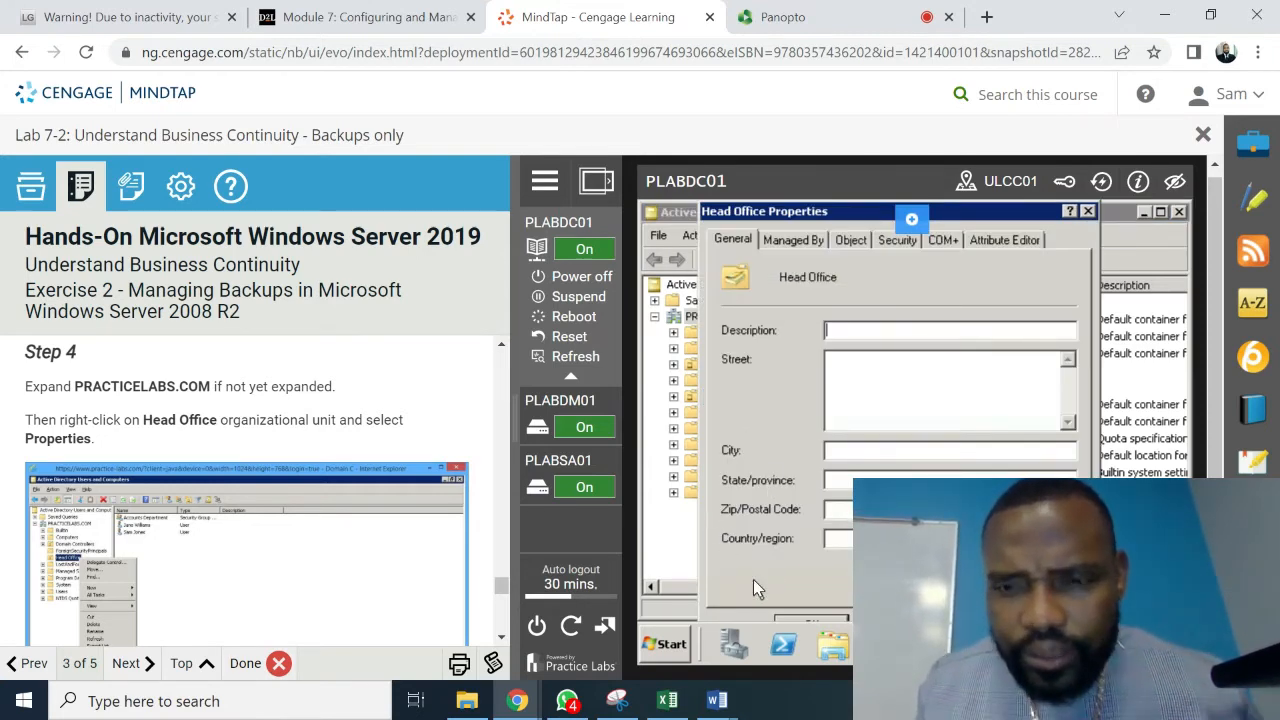
click(851, 241)
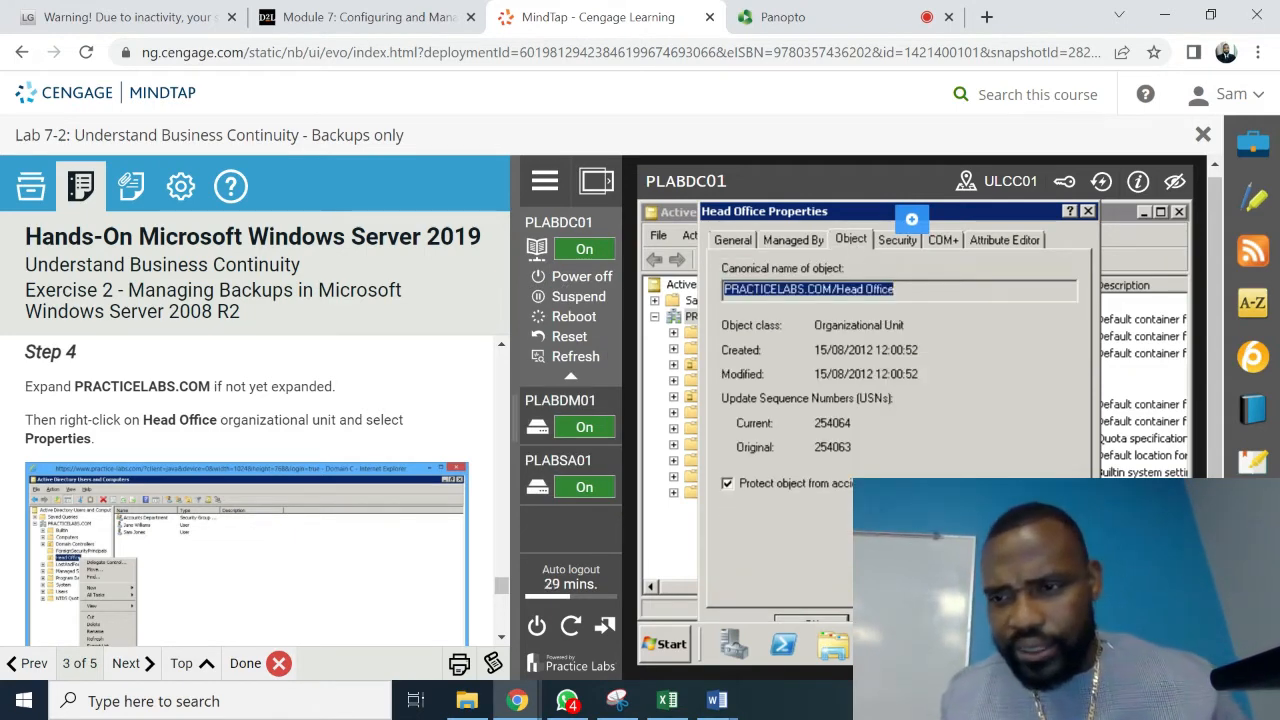
click(1162, 213)
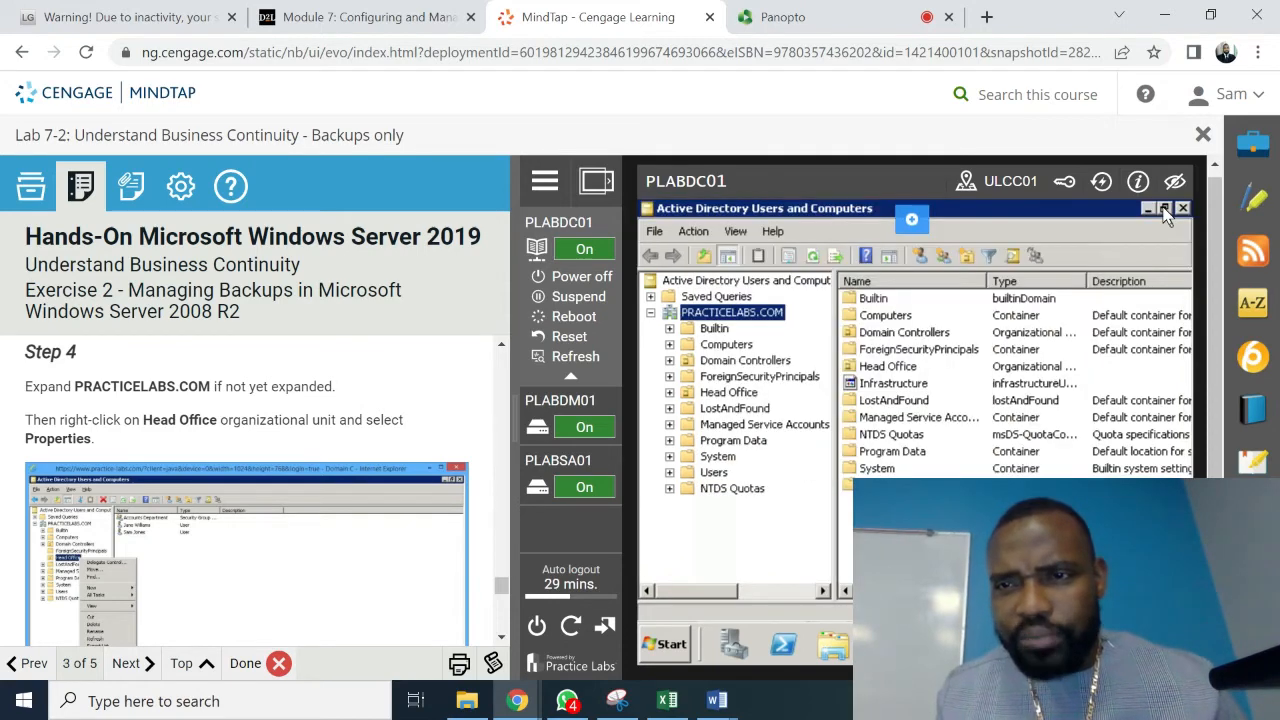
- Reopen Head Office's Properties from the contents pane and close it with OK
right_click(725, 397)
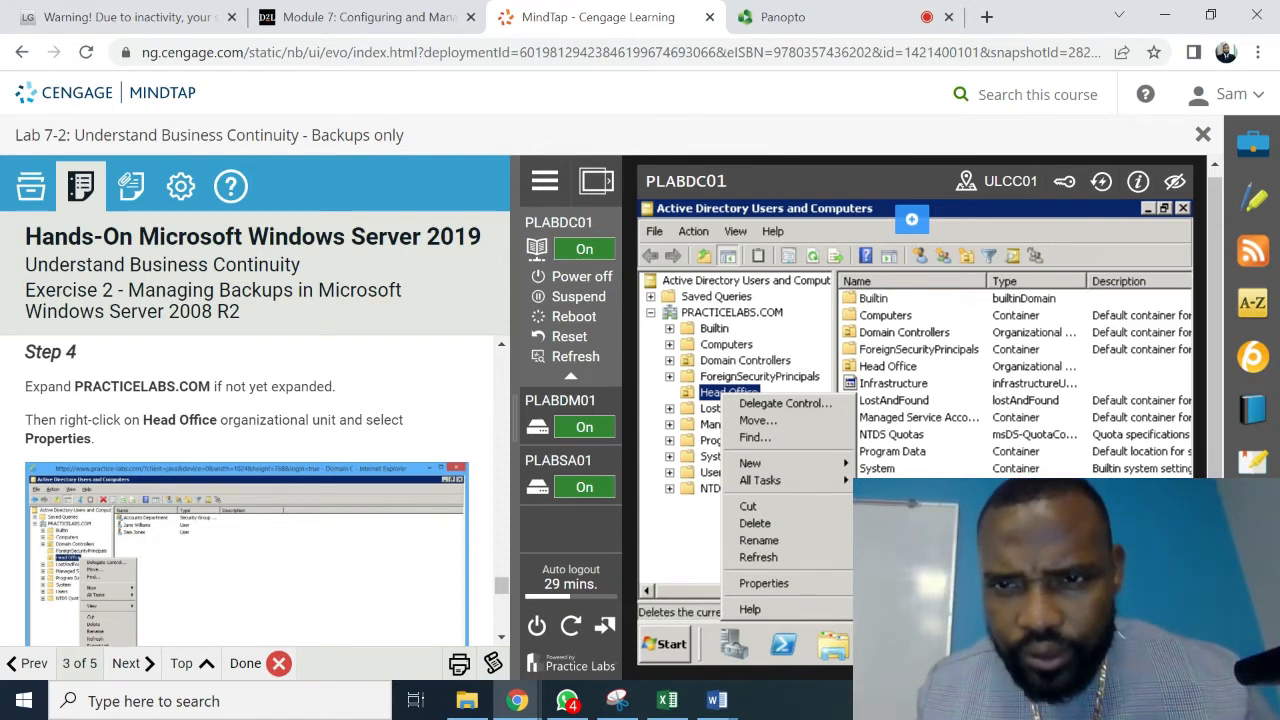
click(905, 369)
click(905, 368)
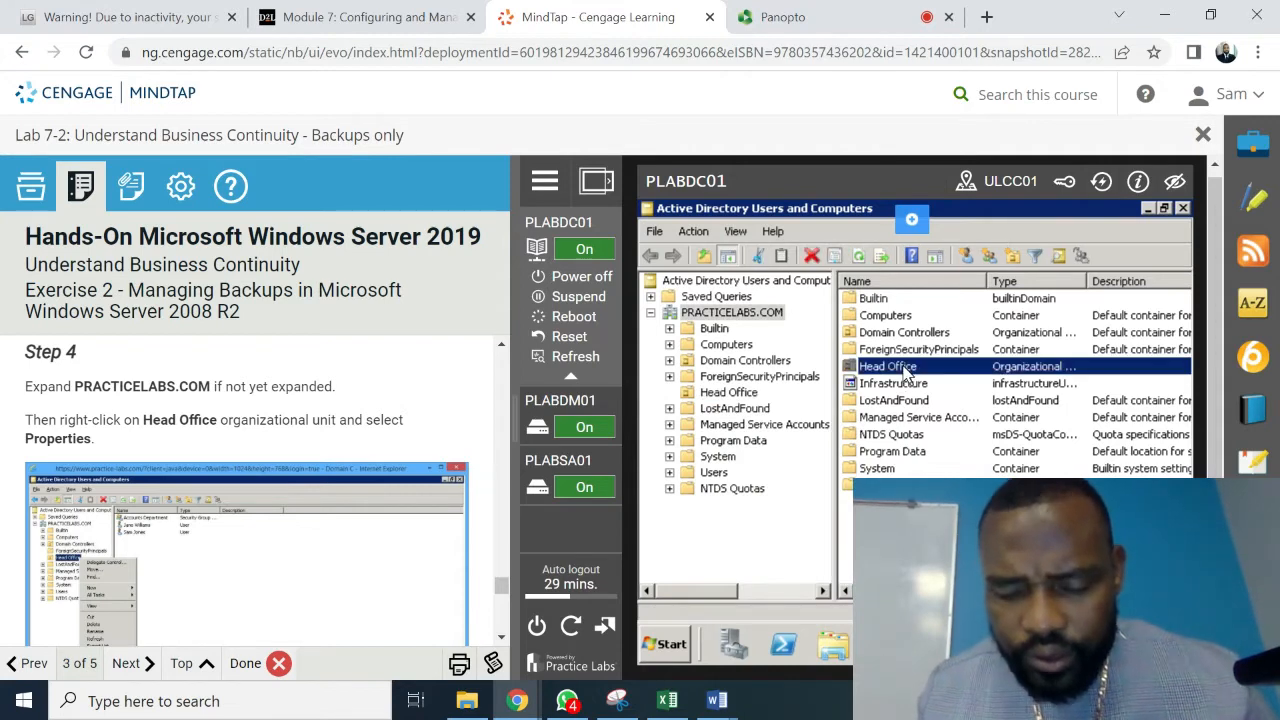
right_click(907, 368)
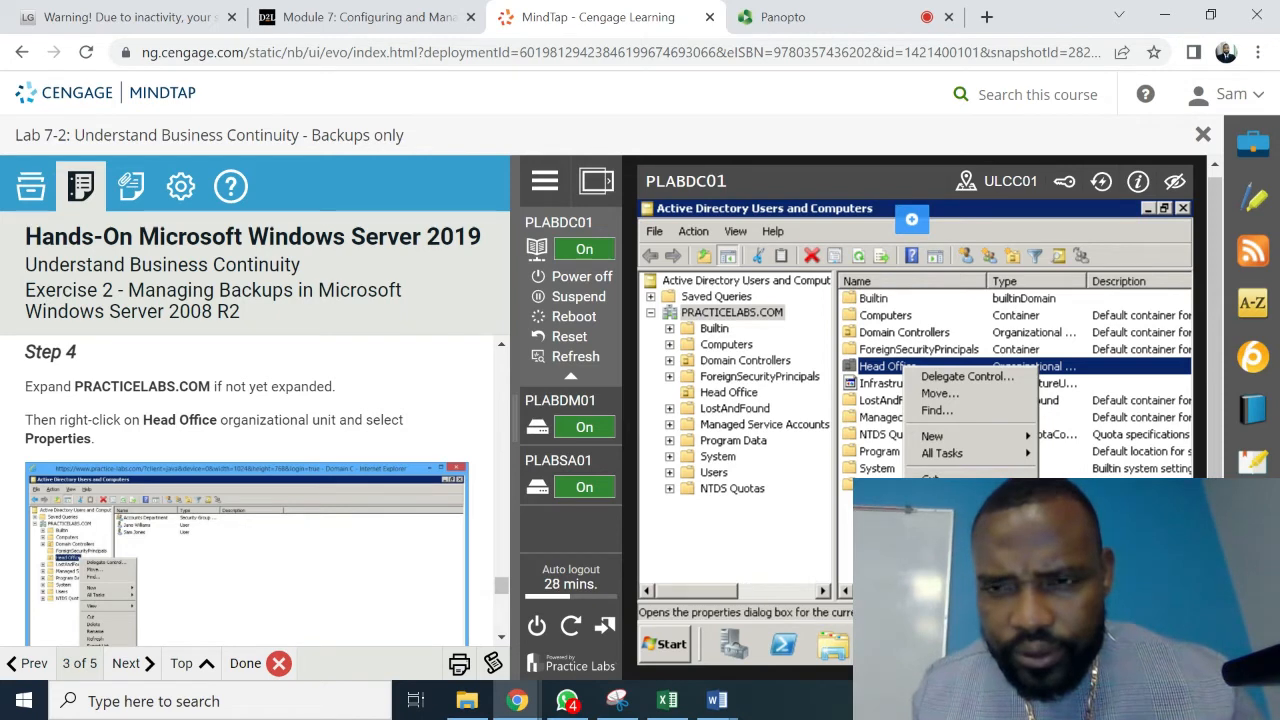
click(945, 539)
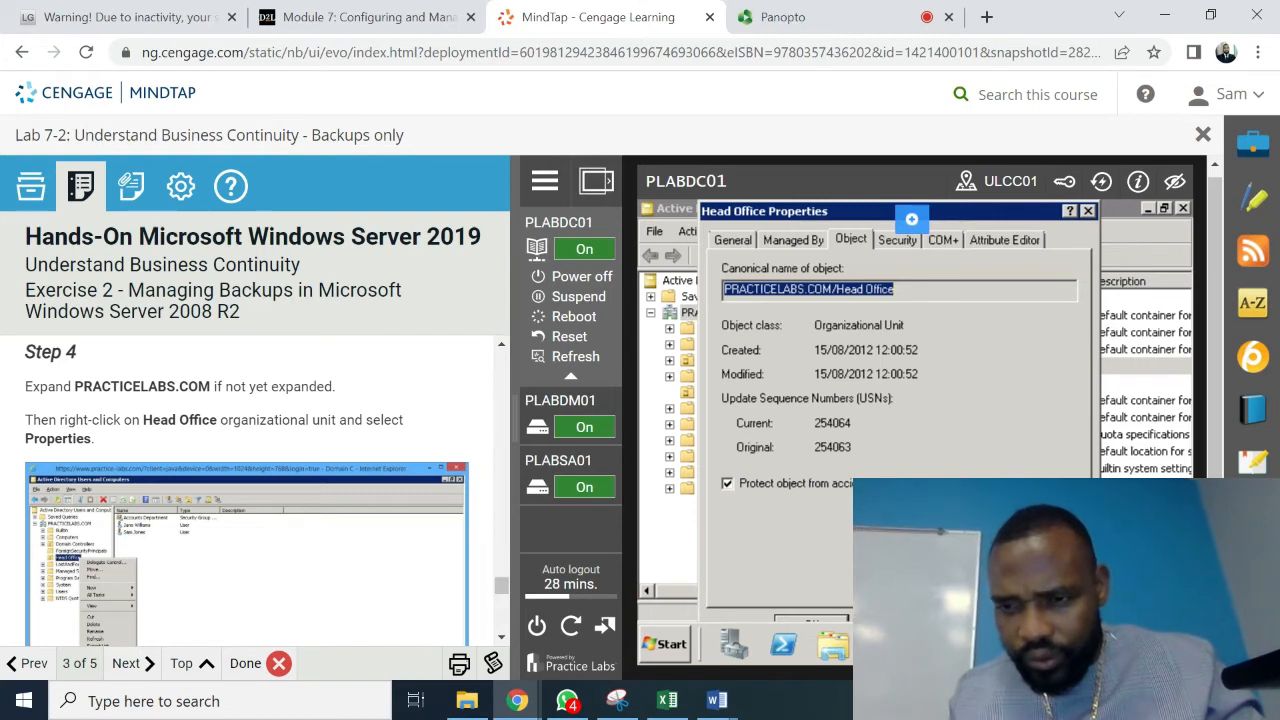
click(880, 630)
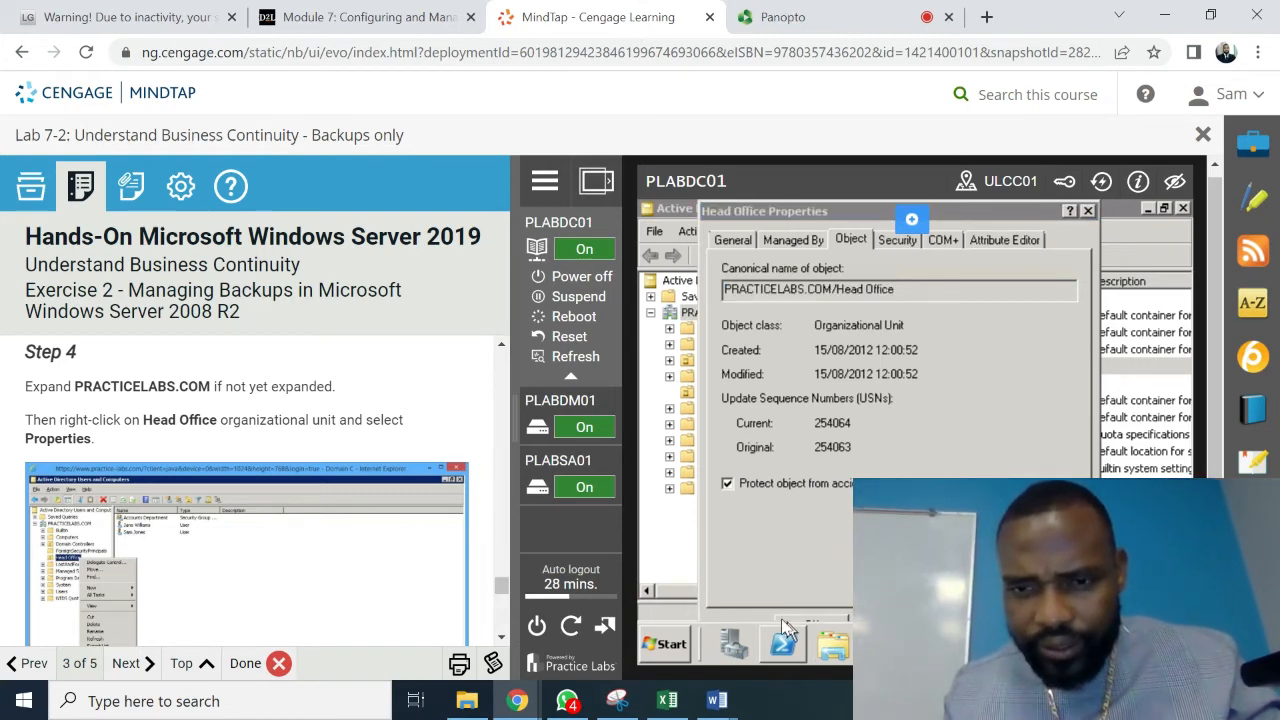
click(729, 610)
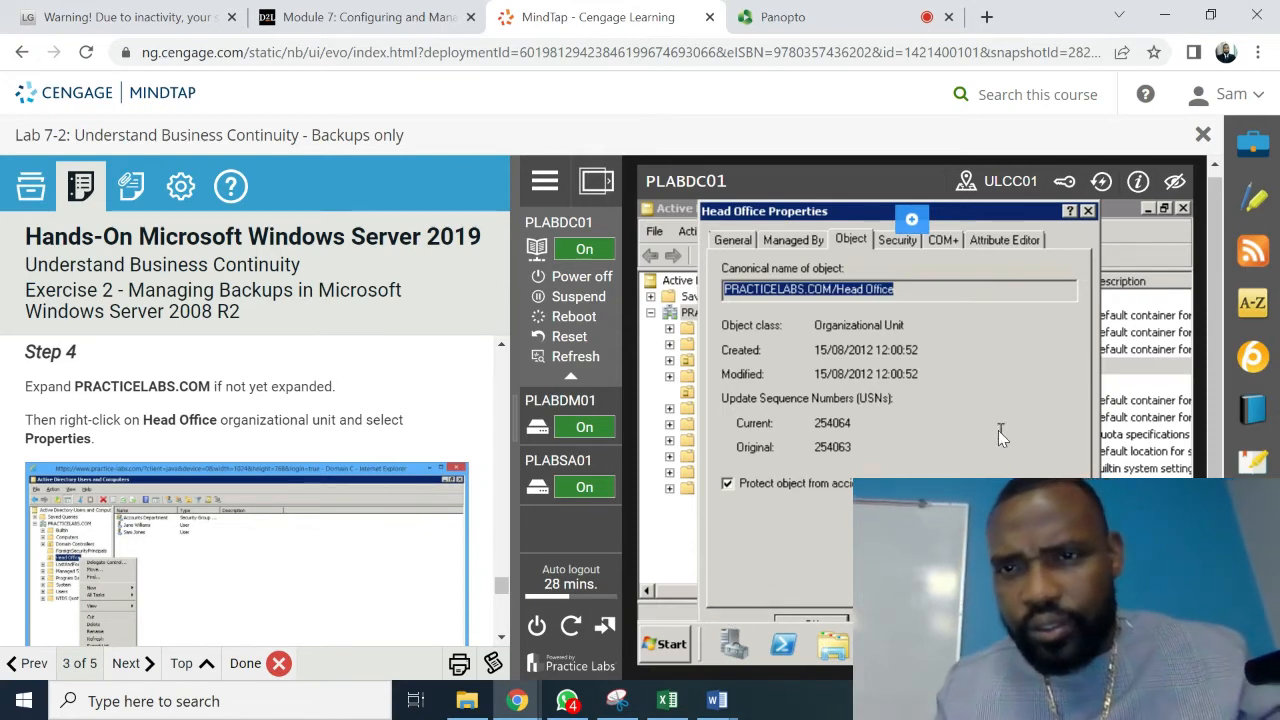
click(821, 618)
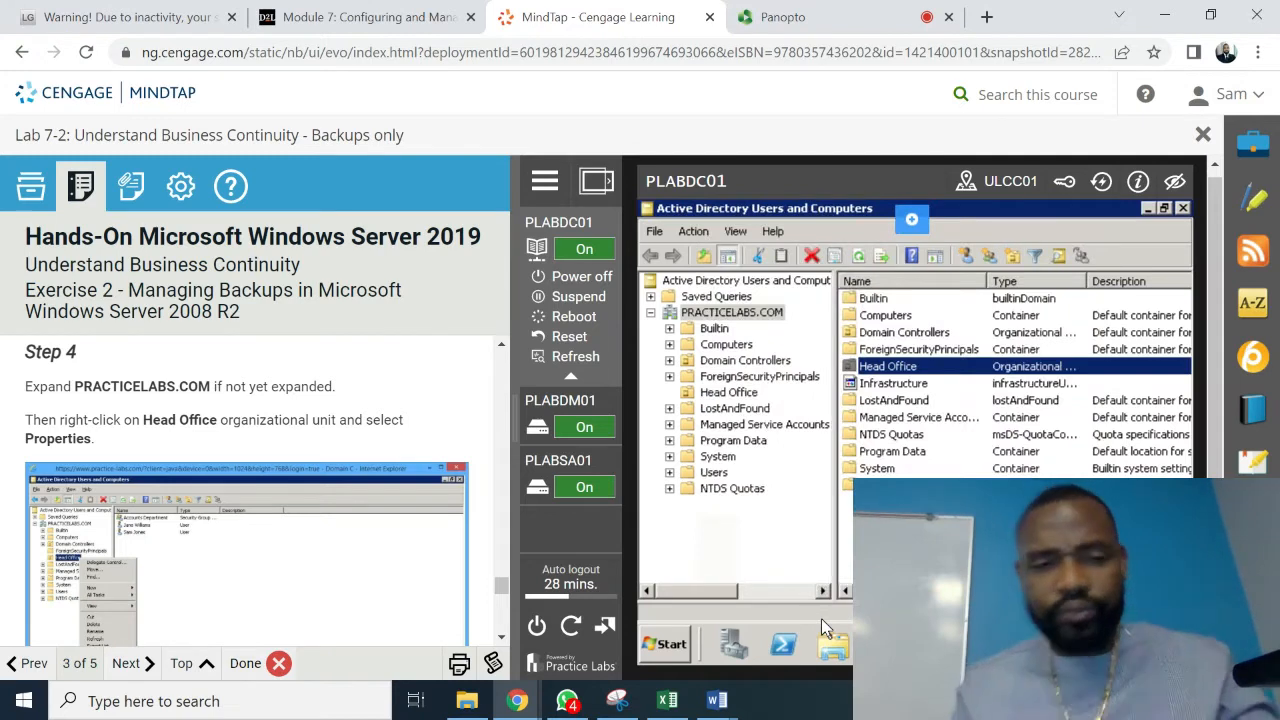
- Dismiss the Windows search panel and scroll the instructions down to Step 7
click(376, 702)
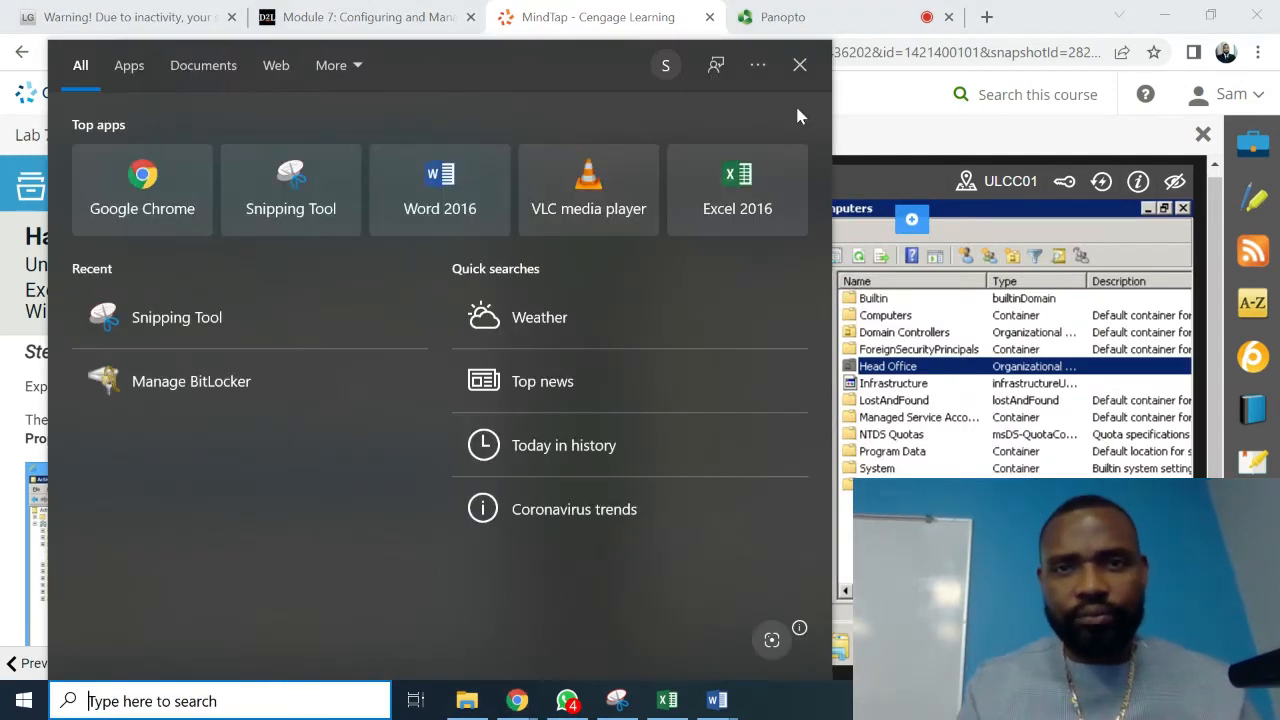
click(799, 66)
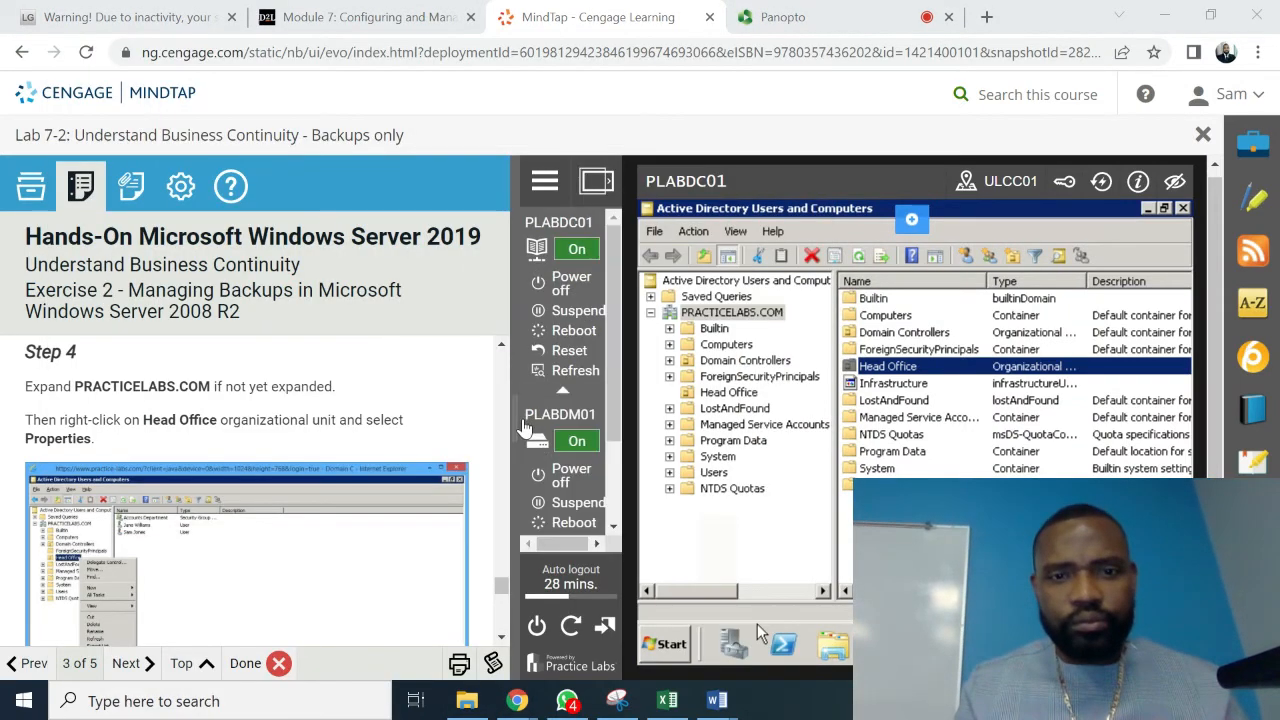
scroll(503, 642, down, 5)
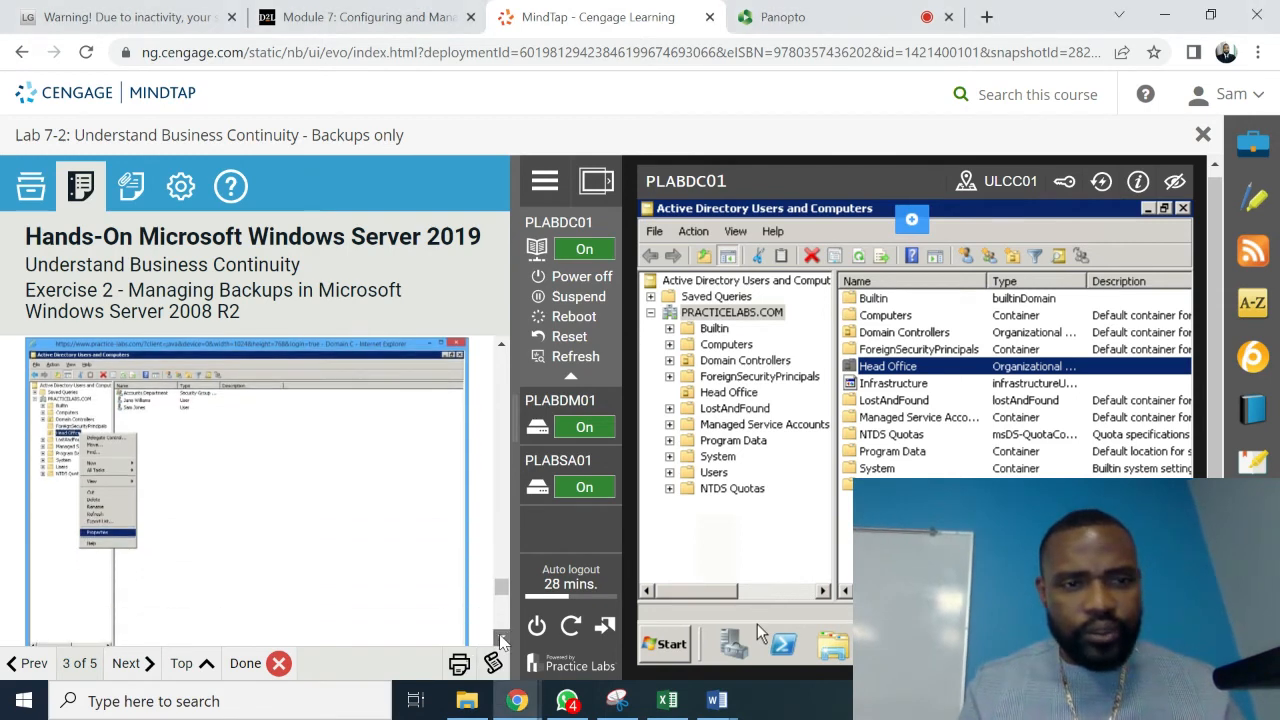
scroll(503, 642, down, 5)
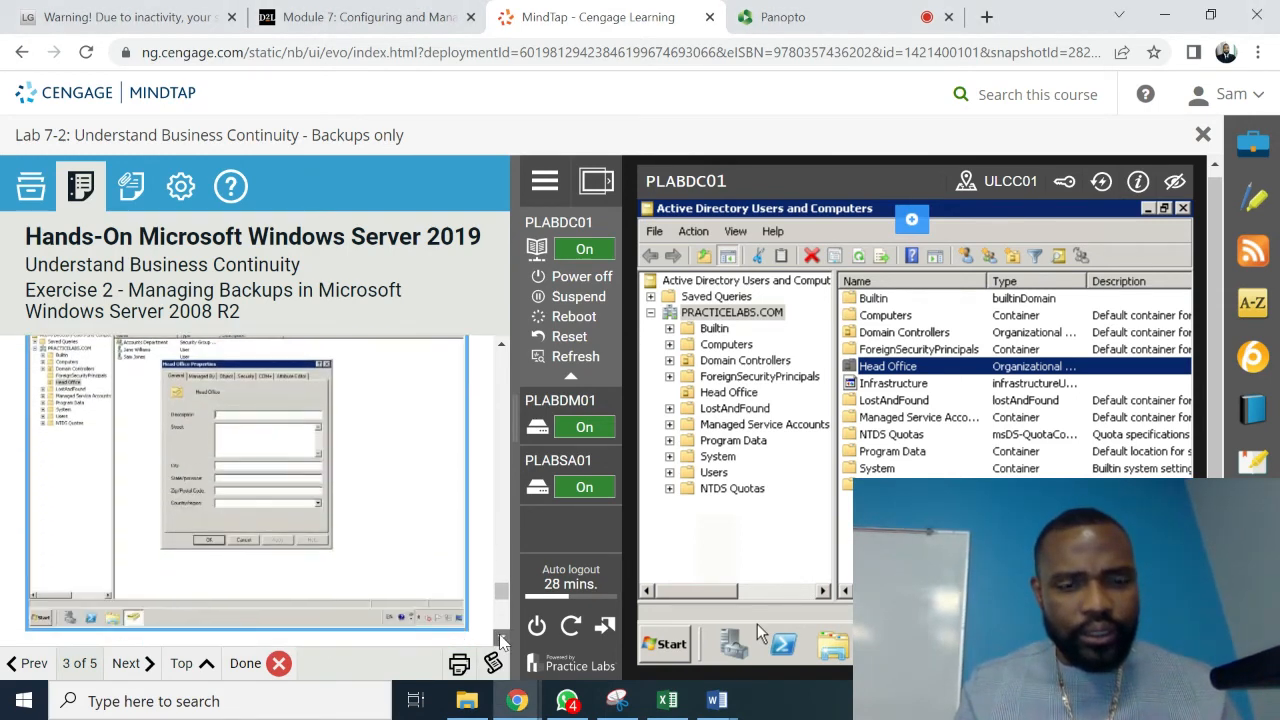
scroll(503, 642, down, 3)
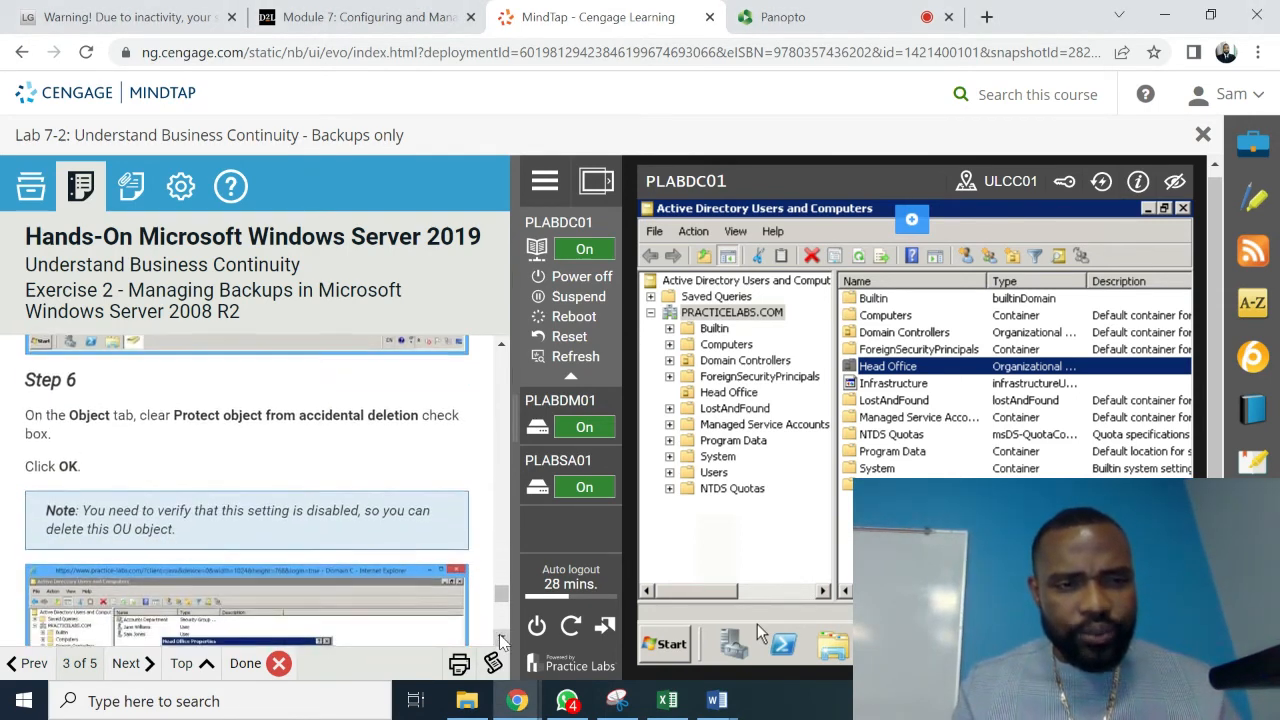
scroll(503, 642, down, 2)
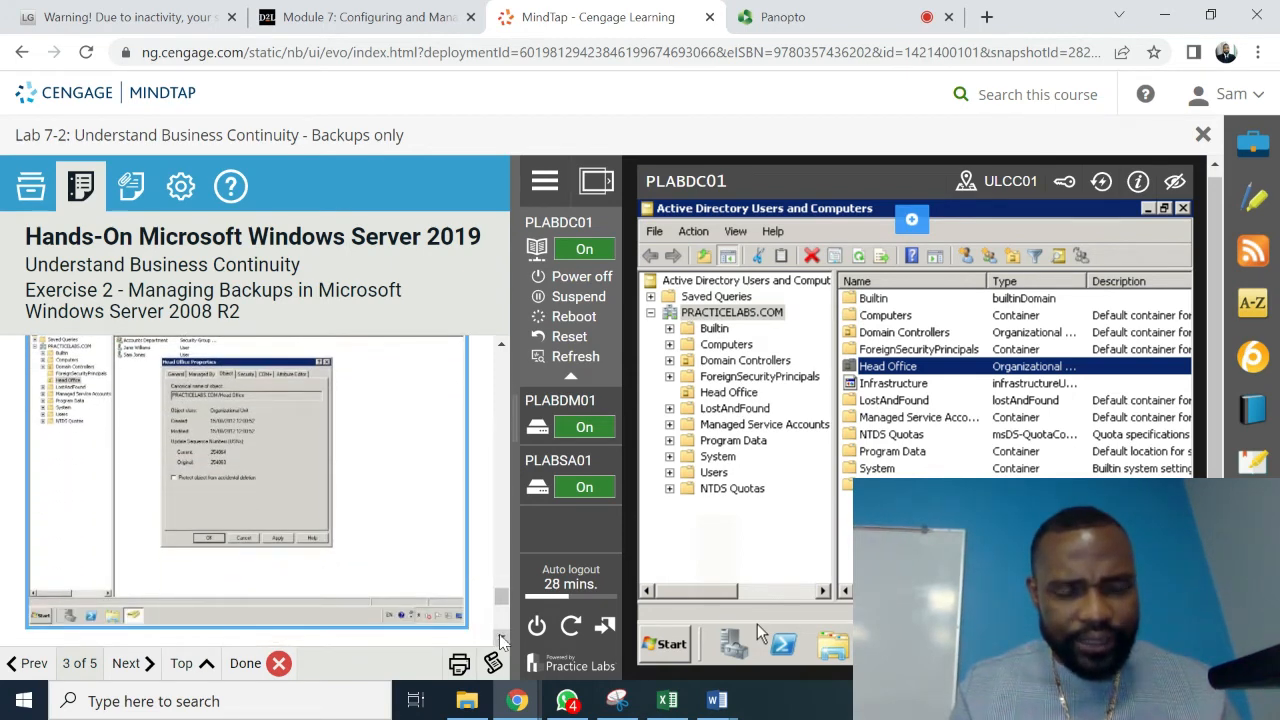
scroll(503, 642, down, 4)
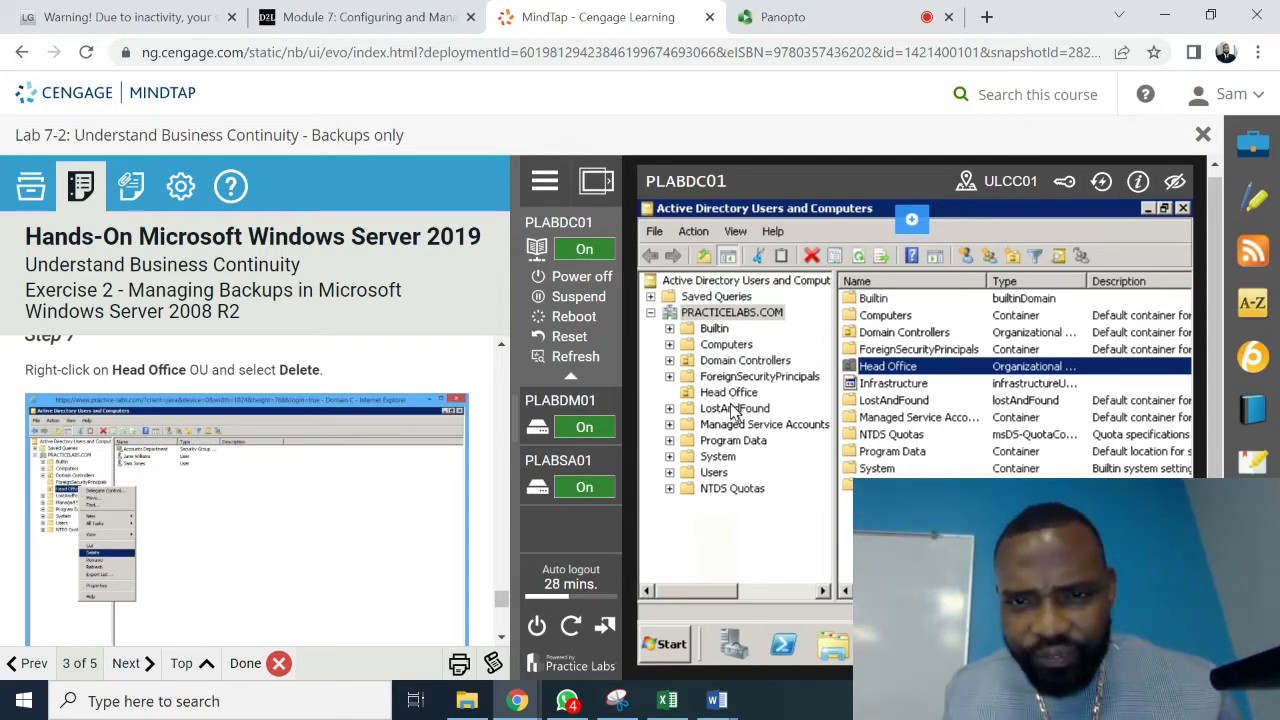
right_click(916, 370)
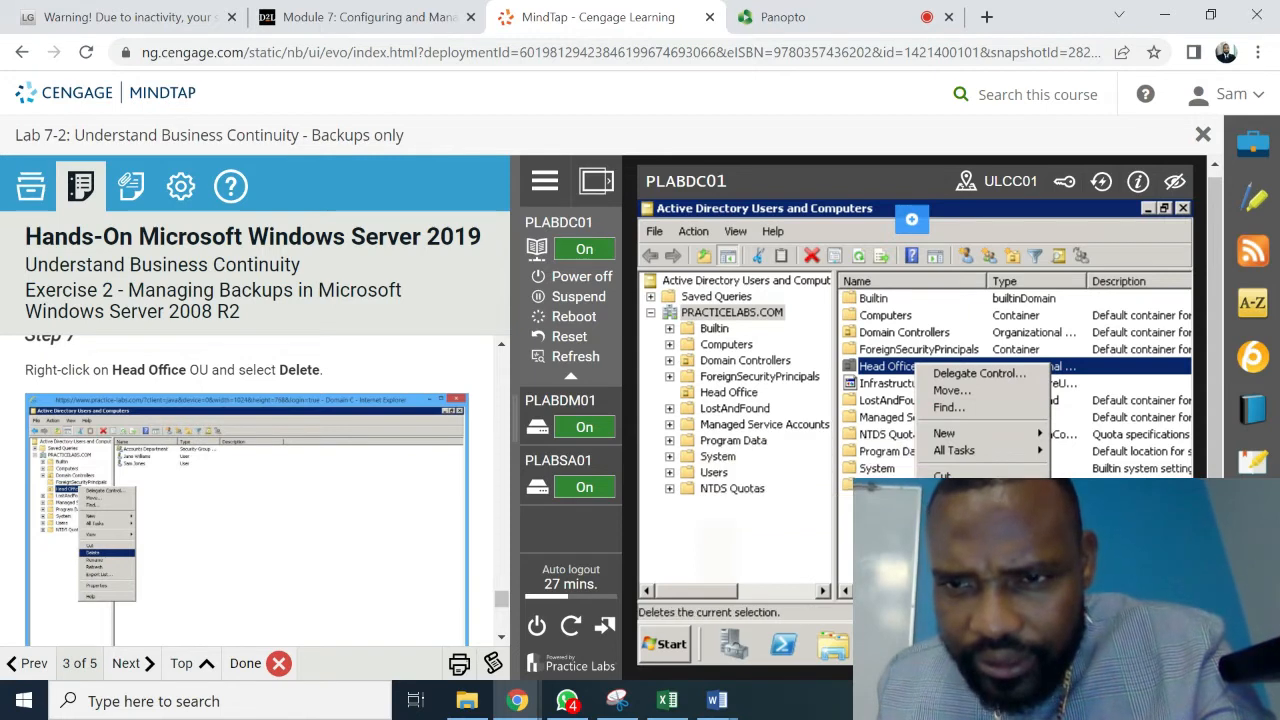
click(950, 493)
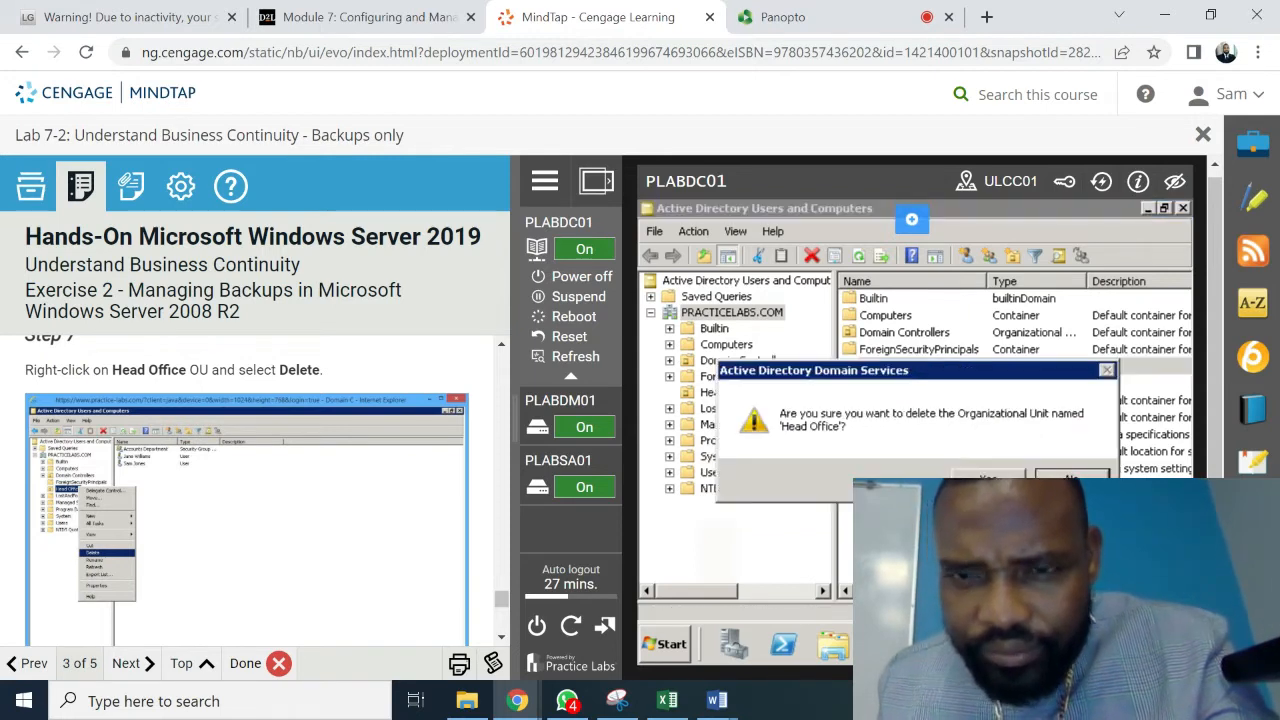
scroll(504, 643, down, 3)
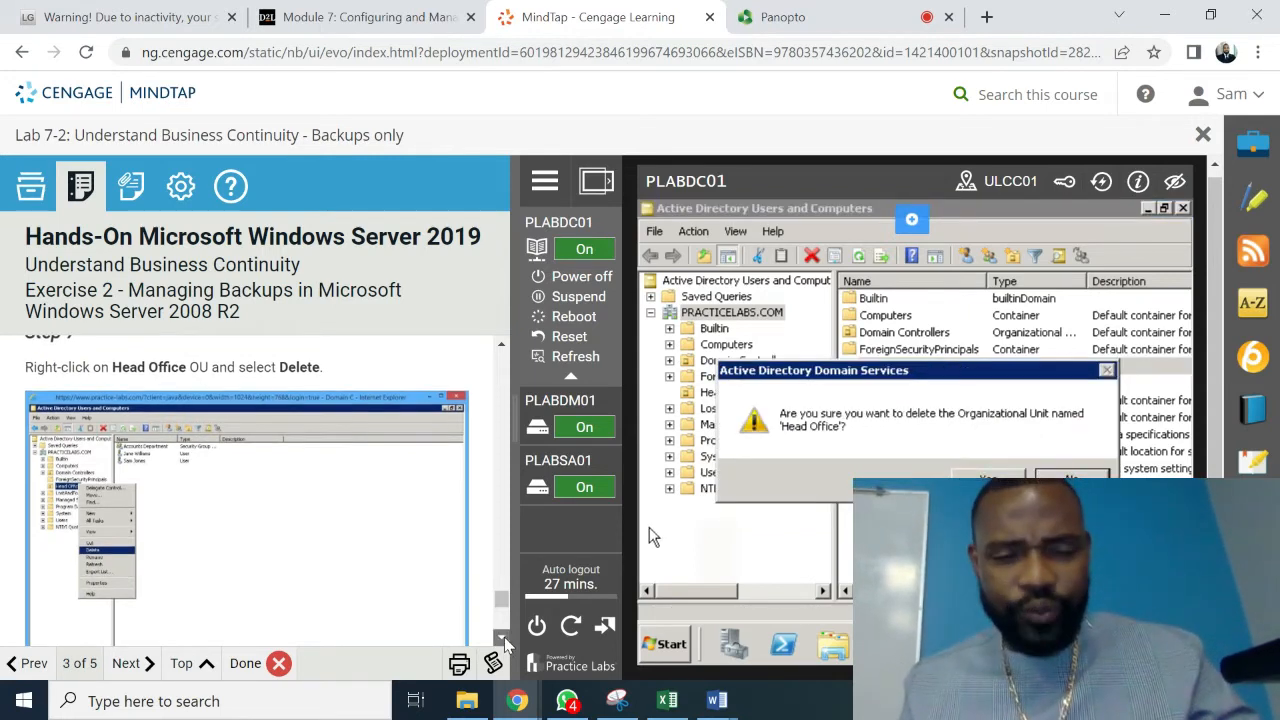
scroll(505, 645, down, 5)
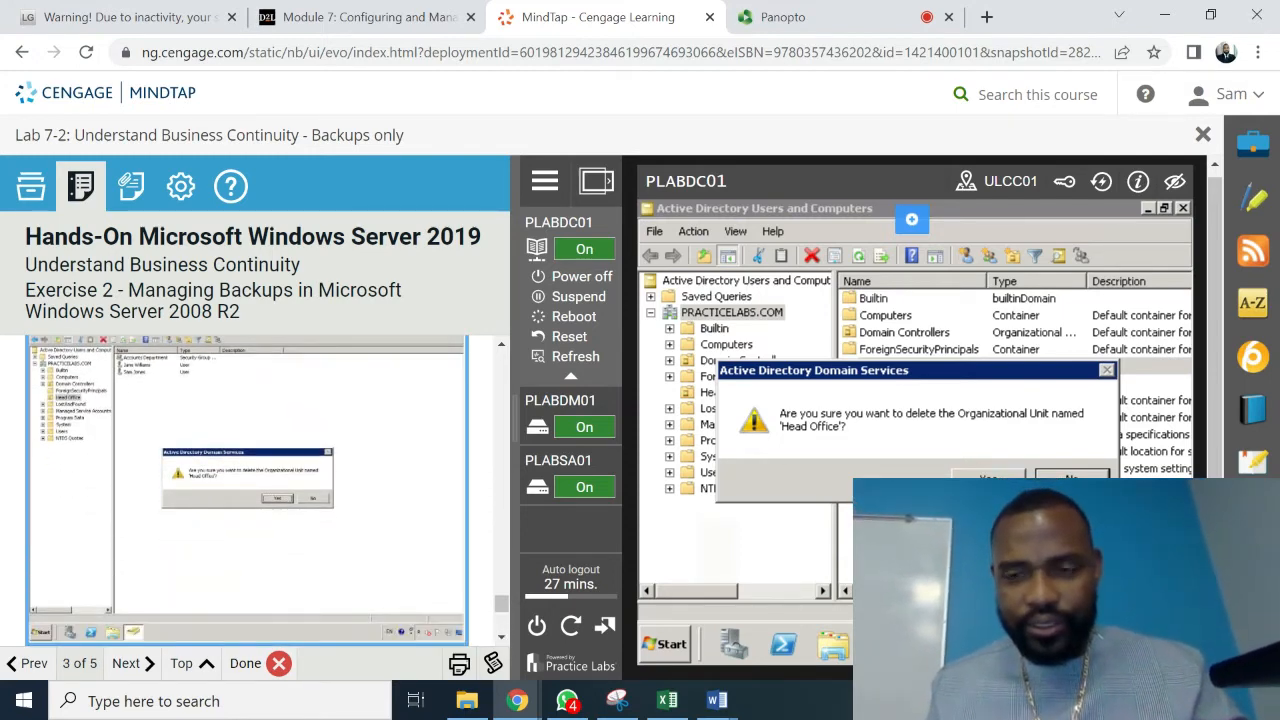
click(987, 476)
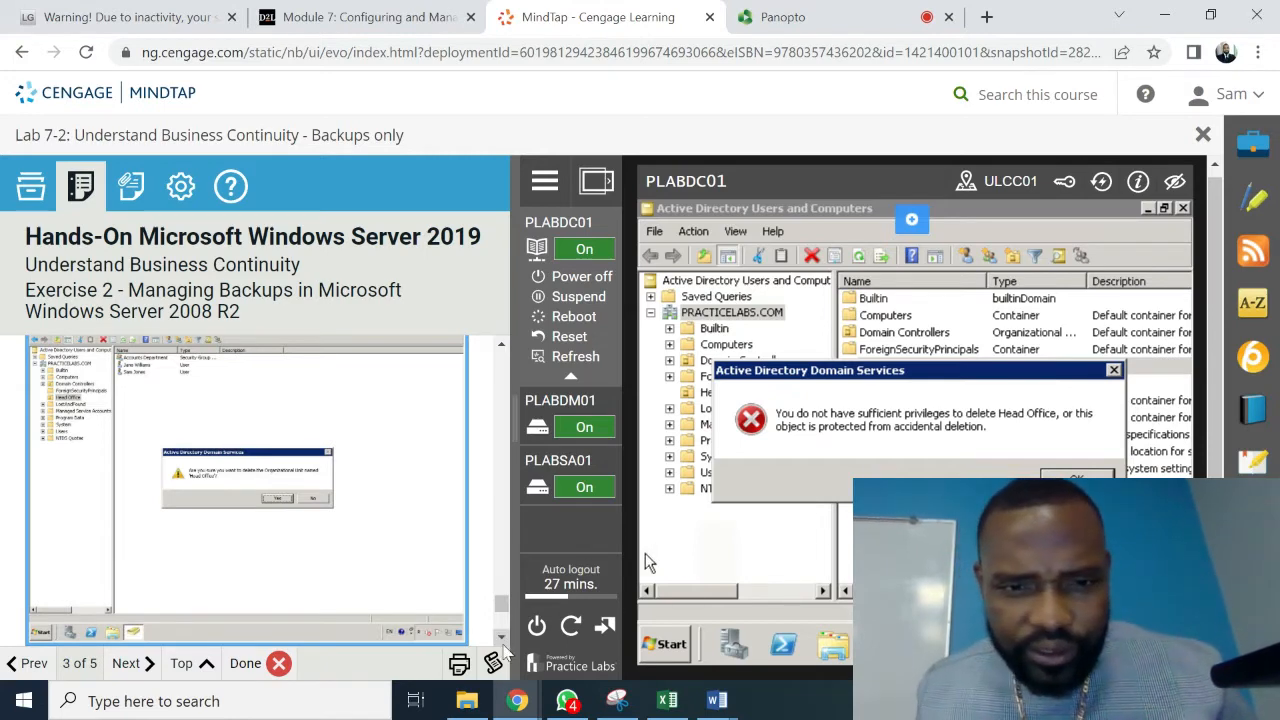
scroll(503, 641, down, 3)
scroll(503, 641, down, 3)
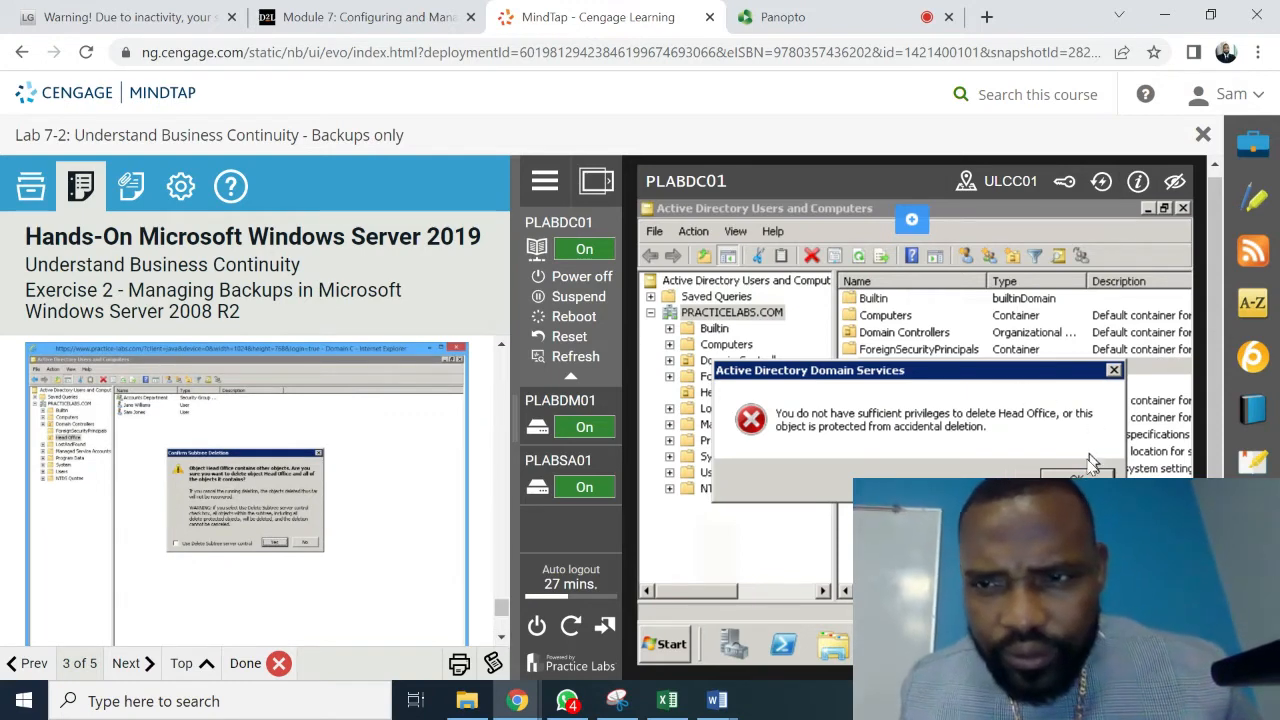
key(Return)
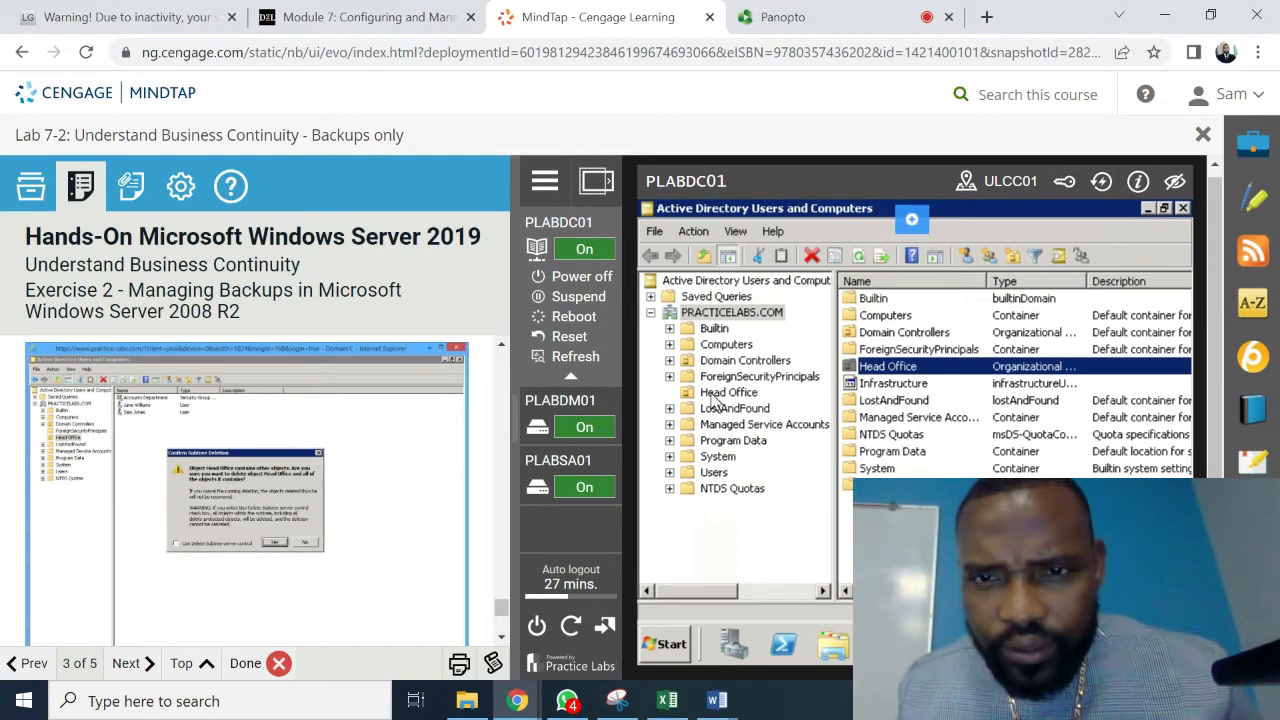
right_click(714, 394)
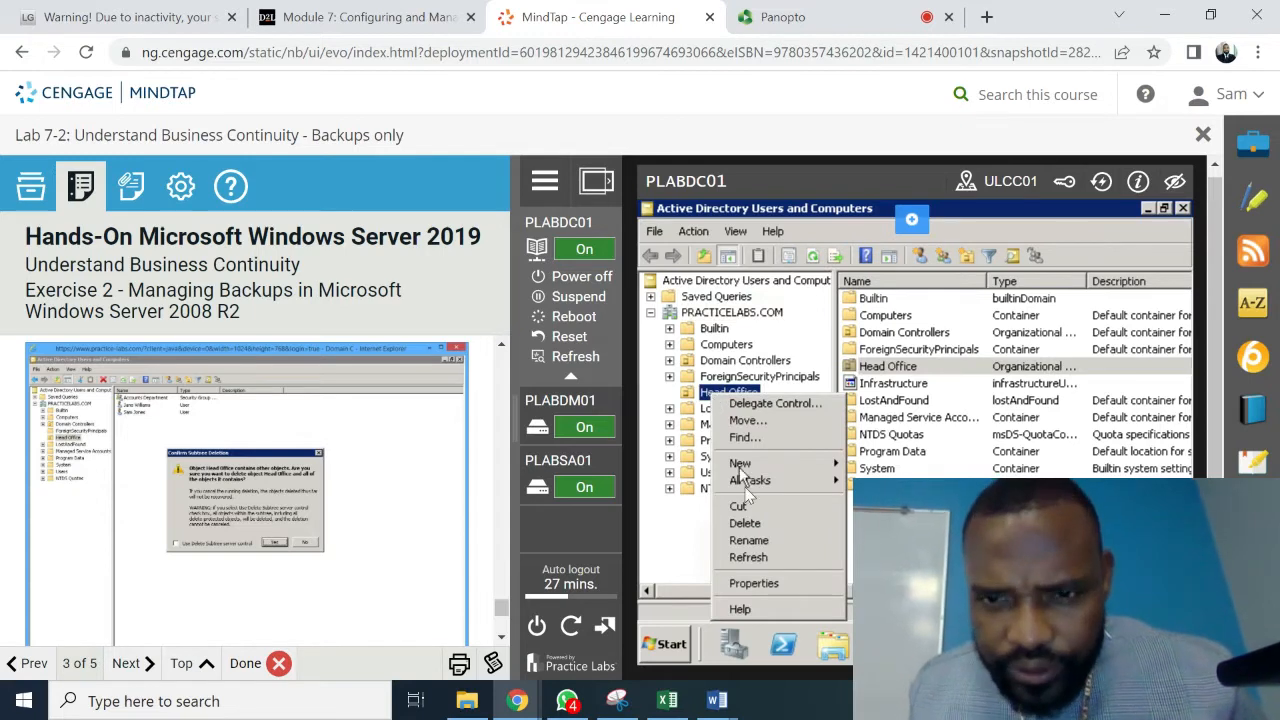
click(745, 524)
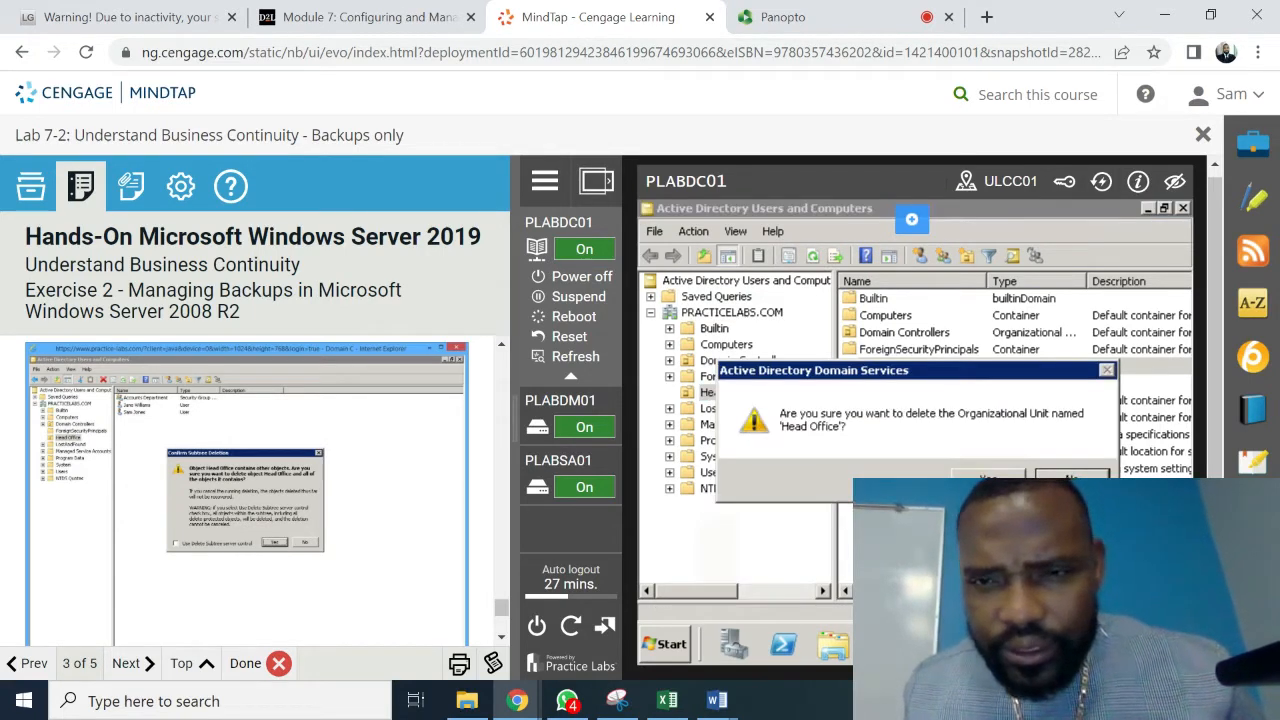
click(988, 481)
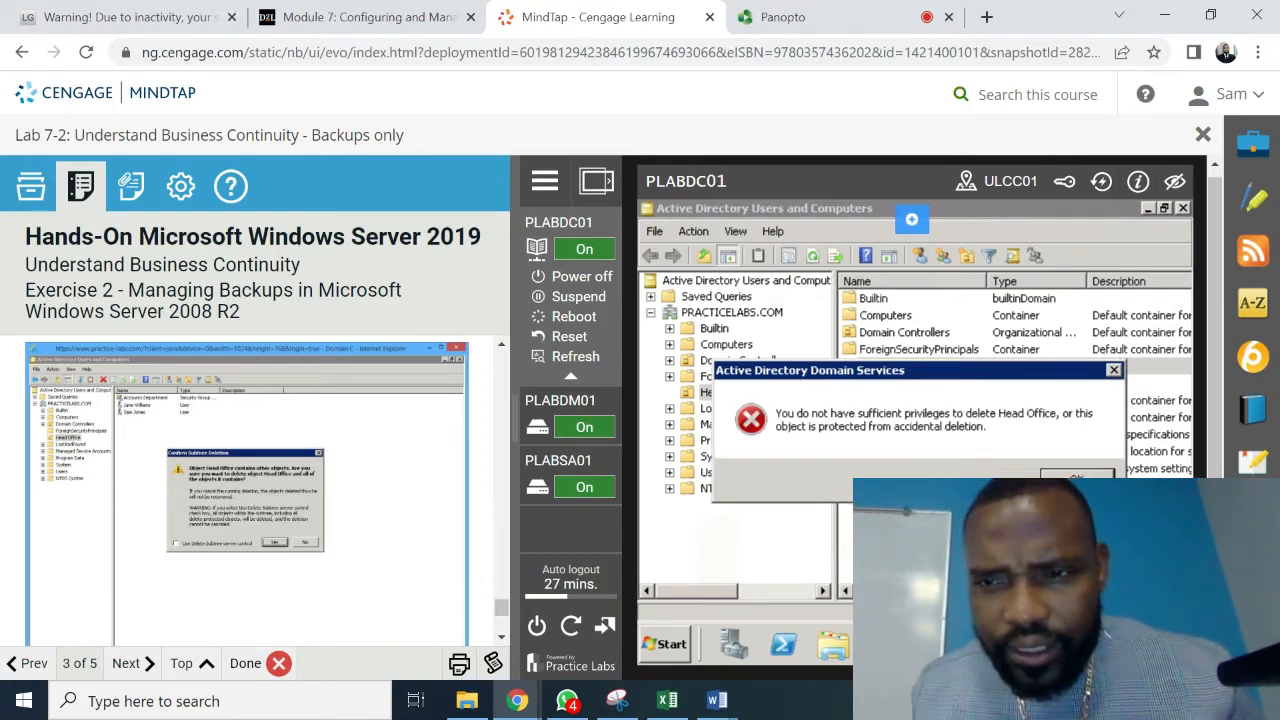
click(1077, 479)
drag(456, 635, 503, 639)
click(504, 638)
scroll(505, 643, down, 5)
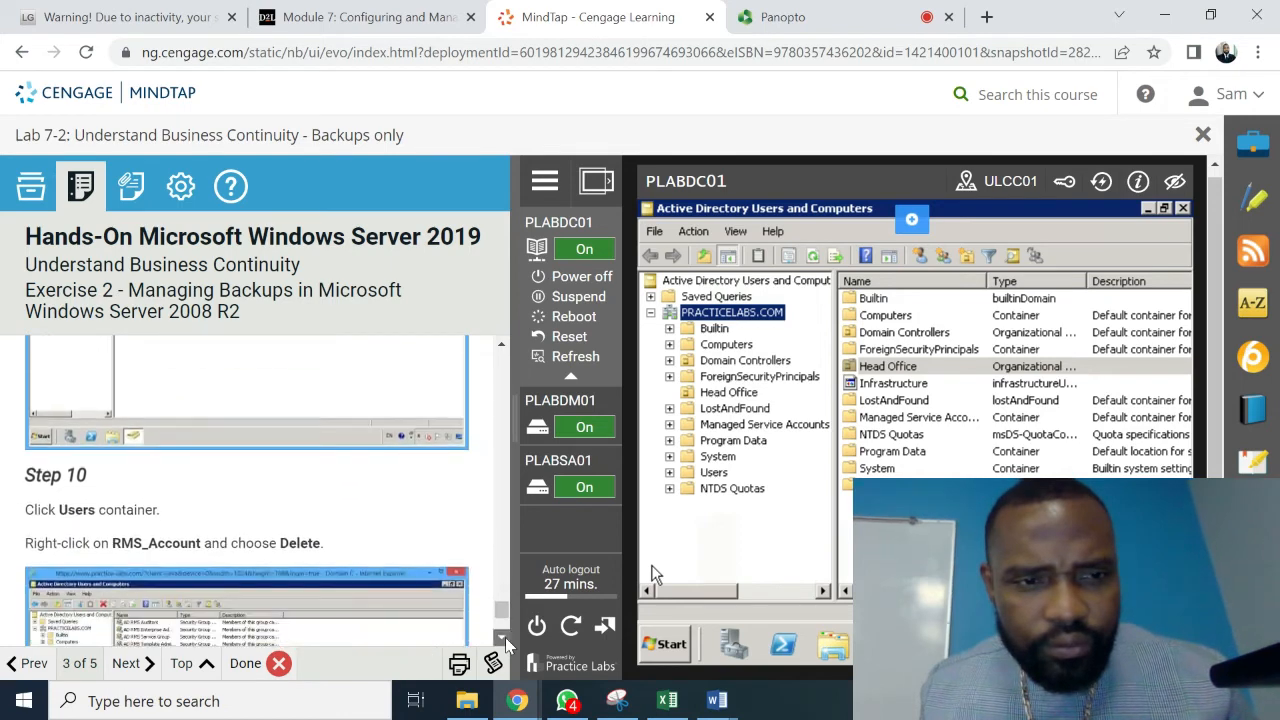
click(504, 638)
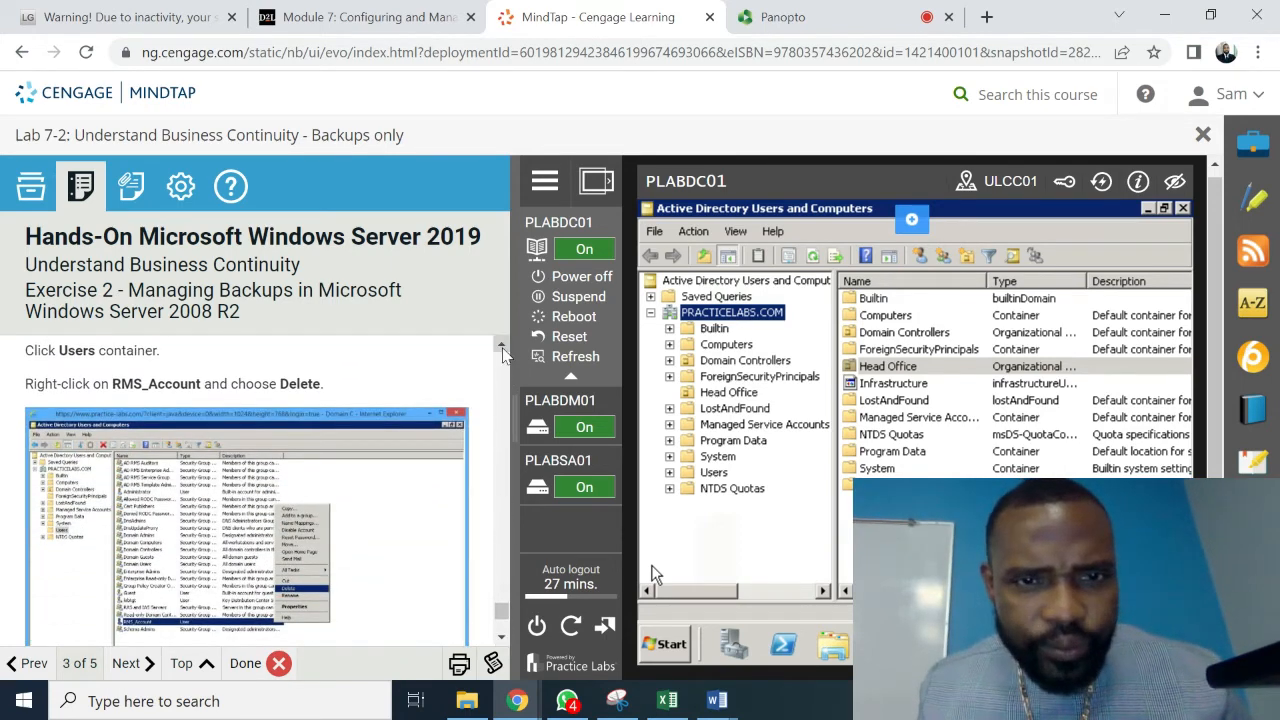
scroll(504, 355, up, 1)
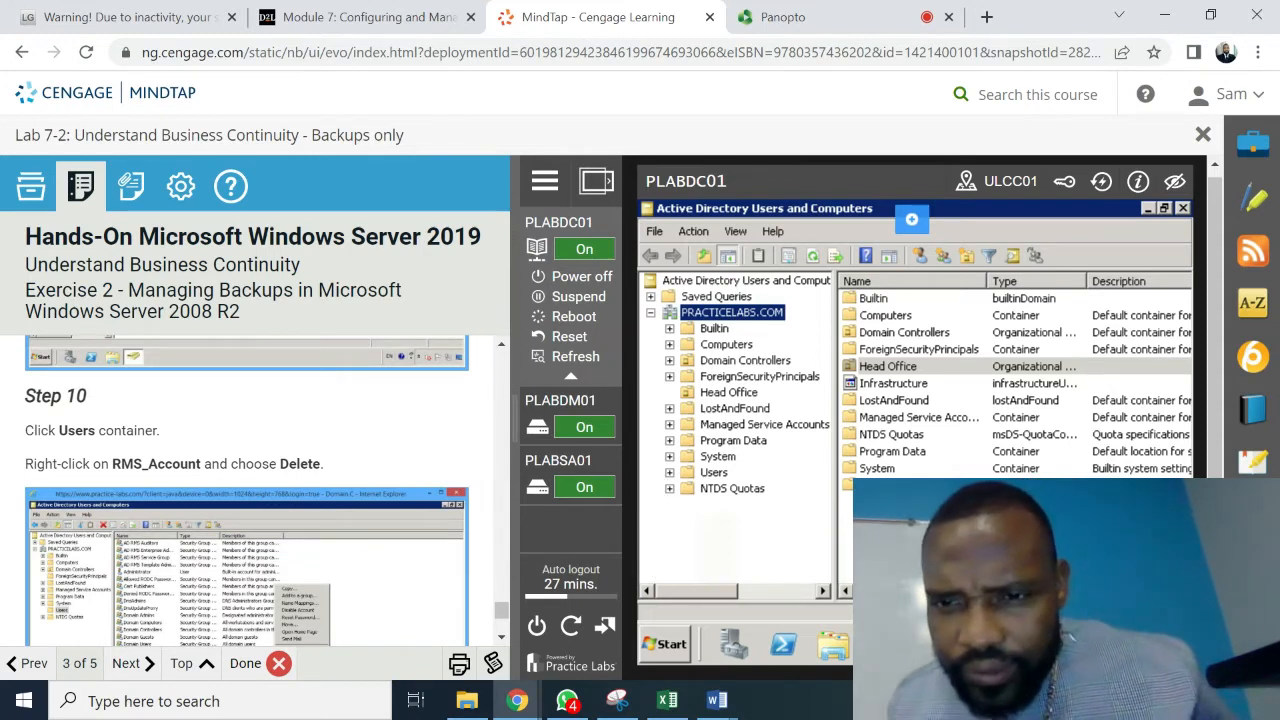
click(874, 485)
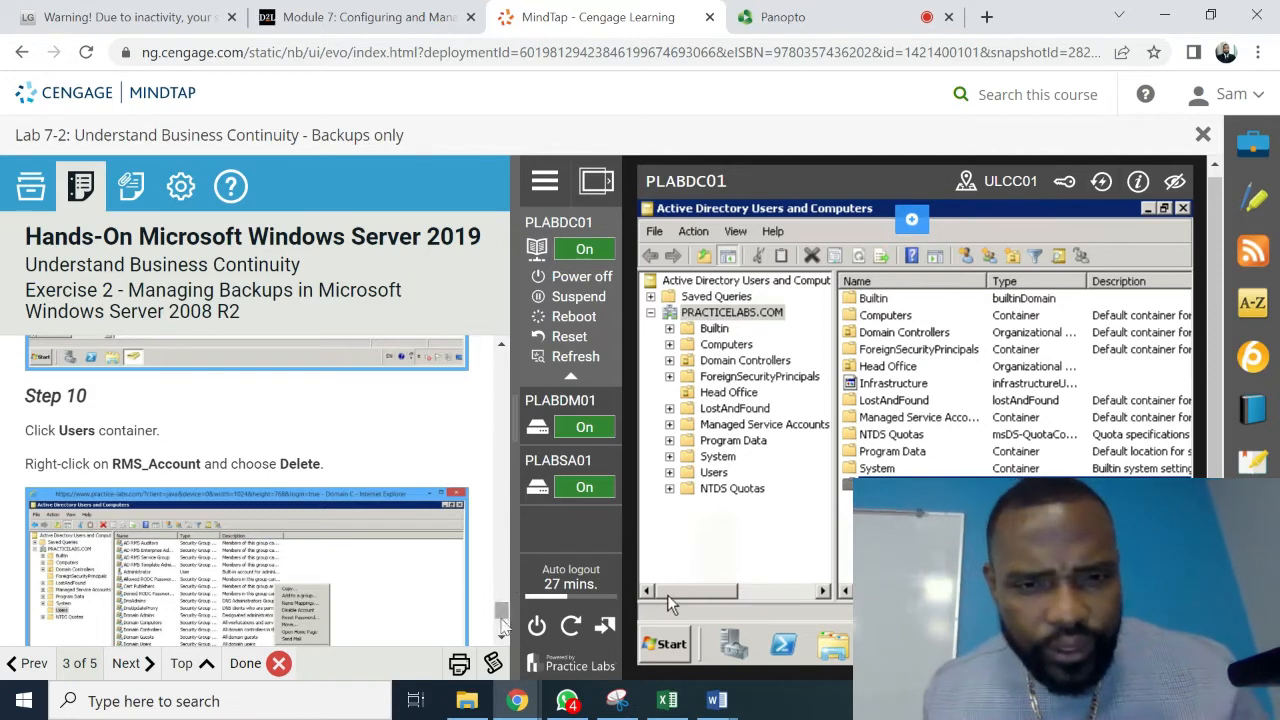
click(500, 638)
click(500, 638)
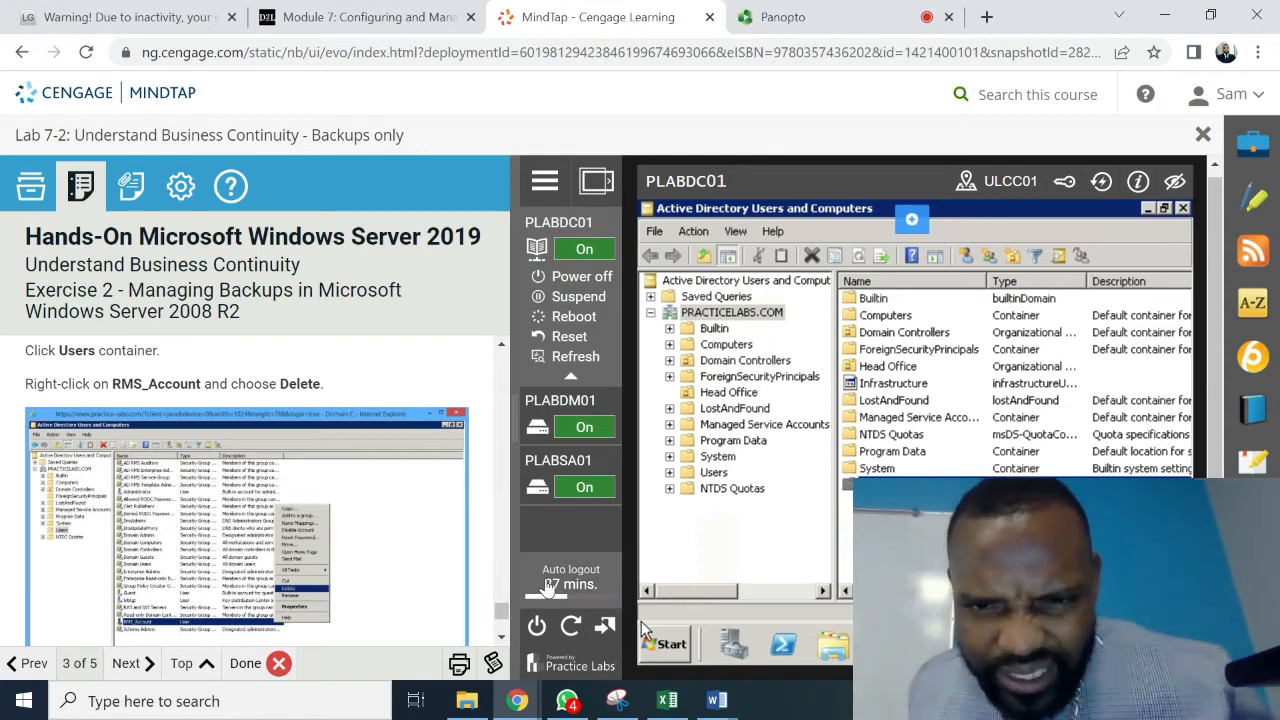
- Delete the RMS_Account user from the Users container, confirming with Yes
click(725, 478)
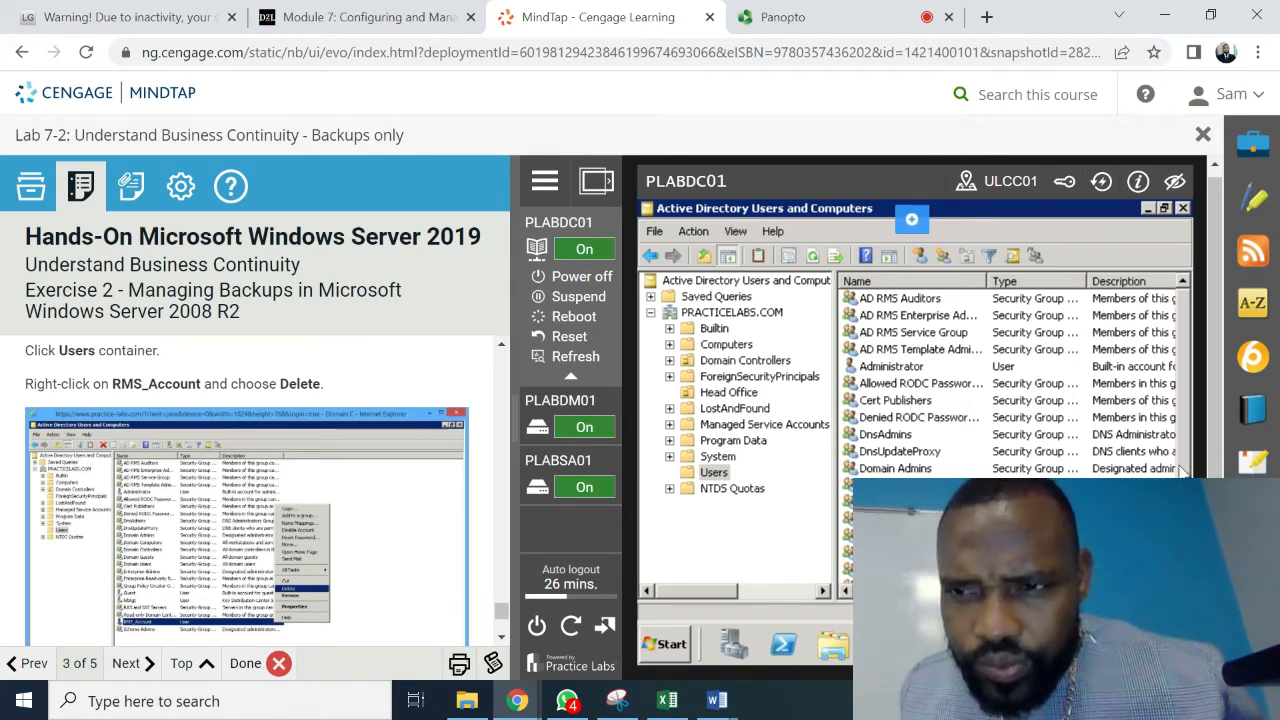
scroll(1010, 400, down, 3)
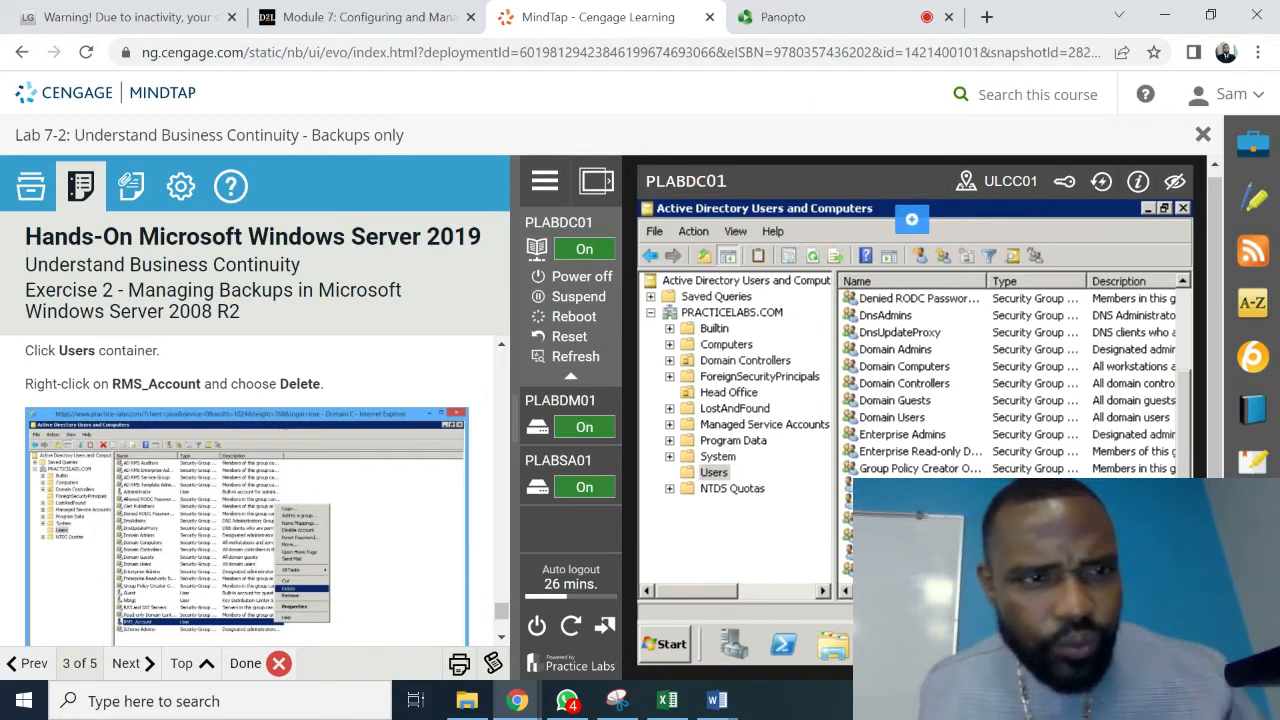
right_click(906, 552)
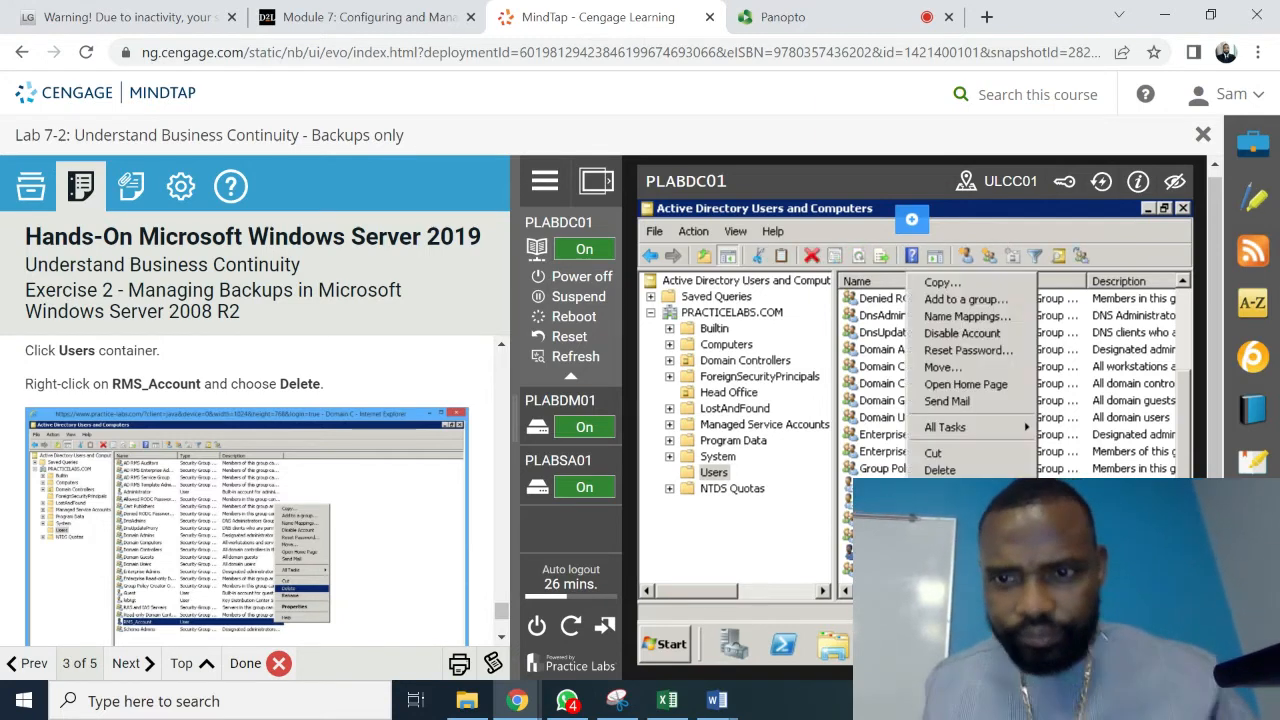
click(955, 471)
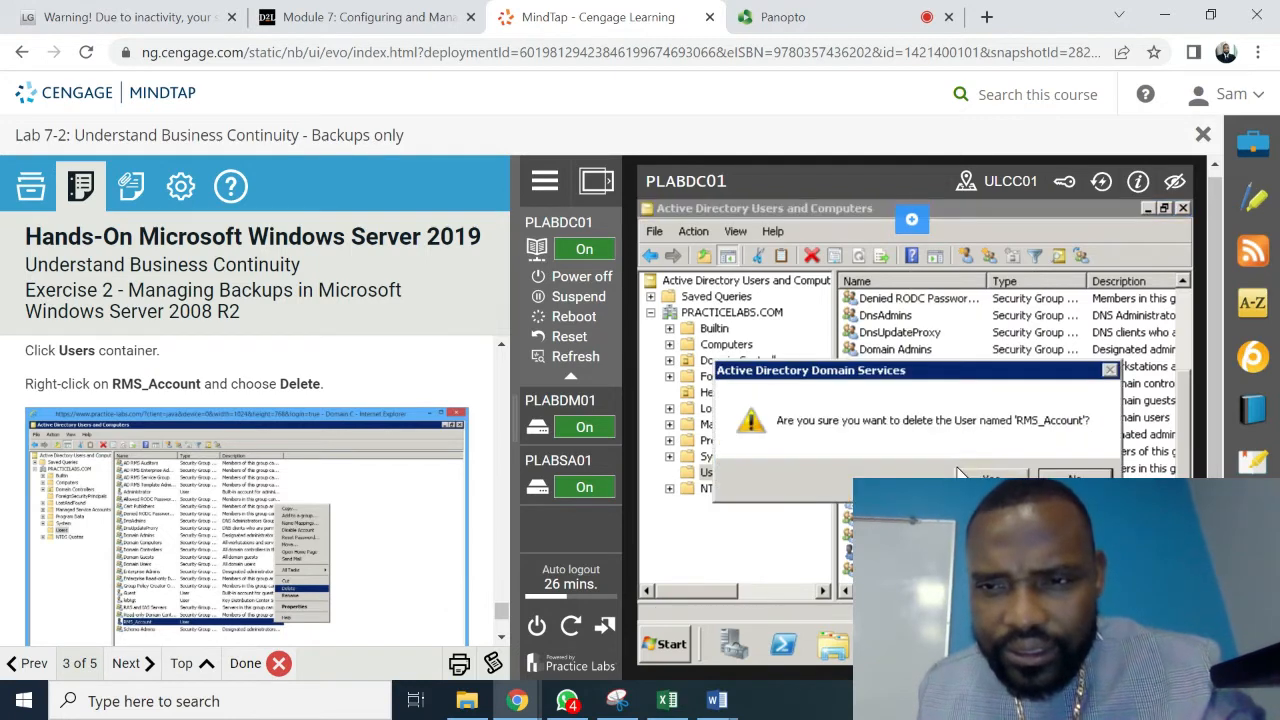
click(986, 475)
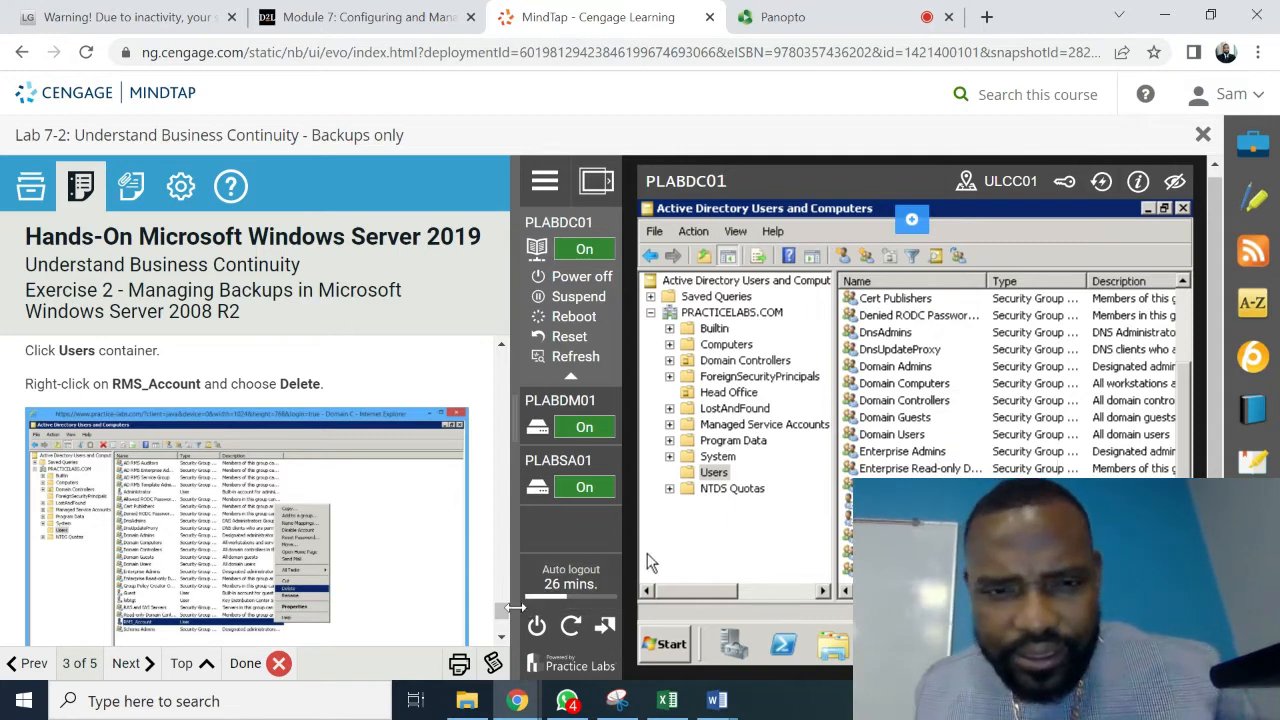
click(503, 638)
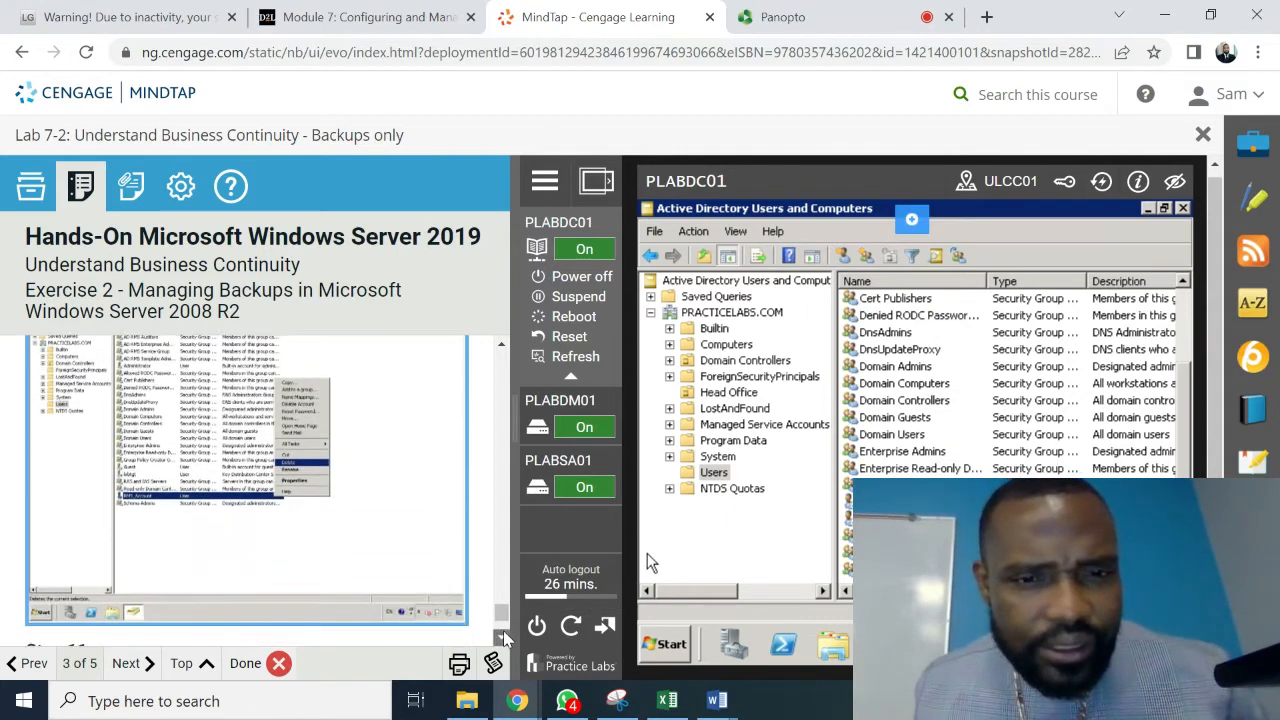
click(503, 638)
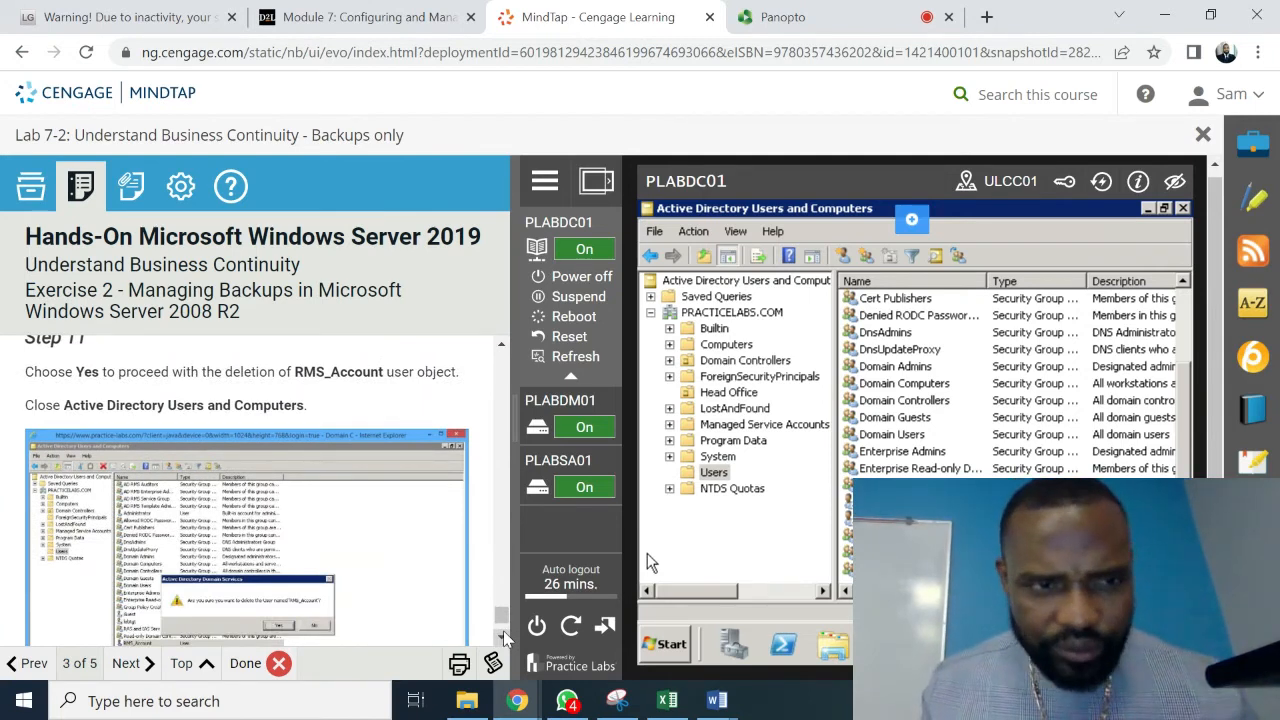
- Close Active Directory Users and Computers, scroll past Step 12, and advance to Exercise 3
click(1184, 210)
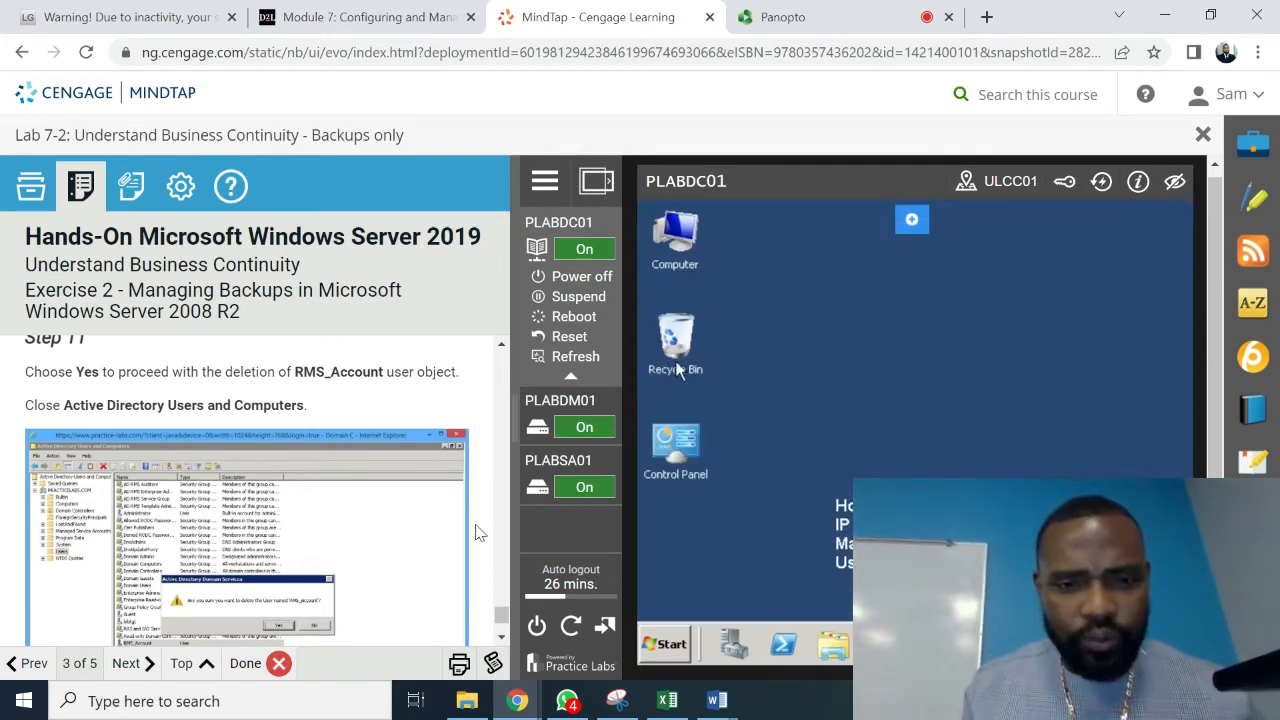
click(502, 638)
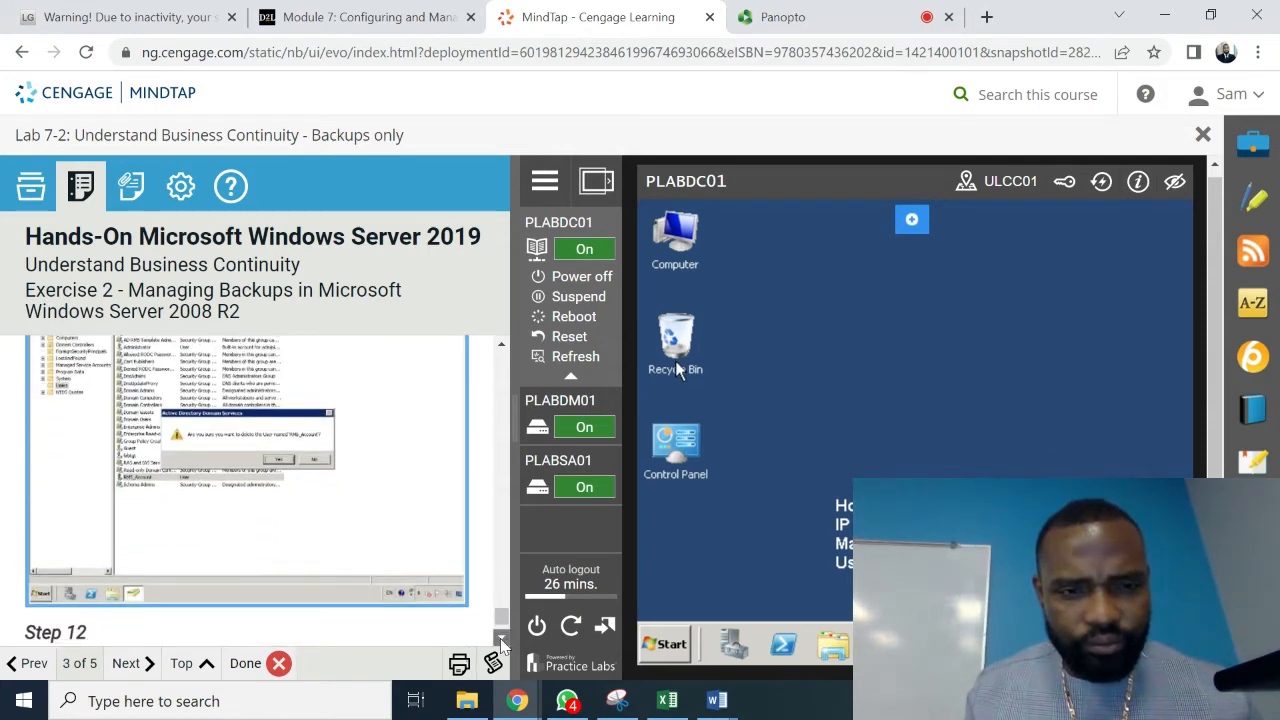
click(502, 640)
click(502, 640)
click(502, 640)
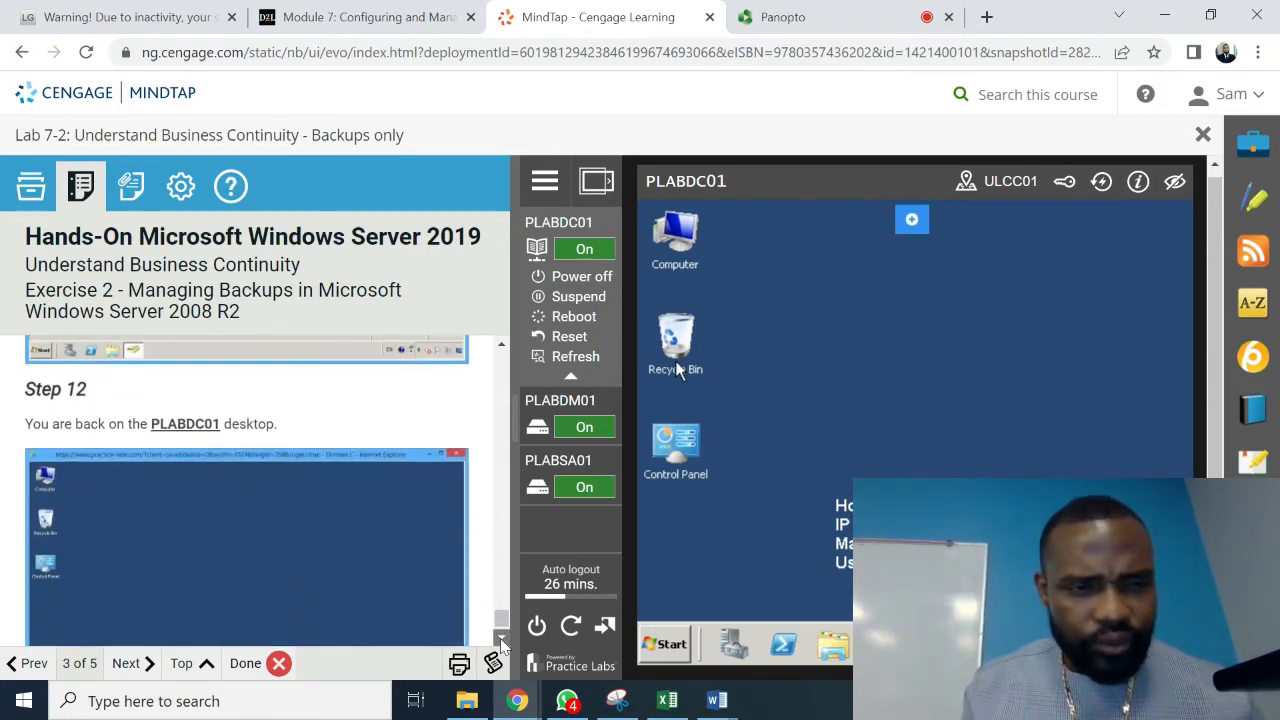
click(502, 641)
click(502, 641)
click(502, 641)
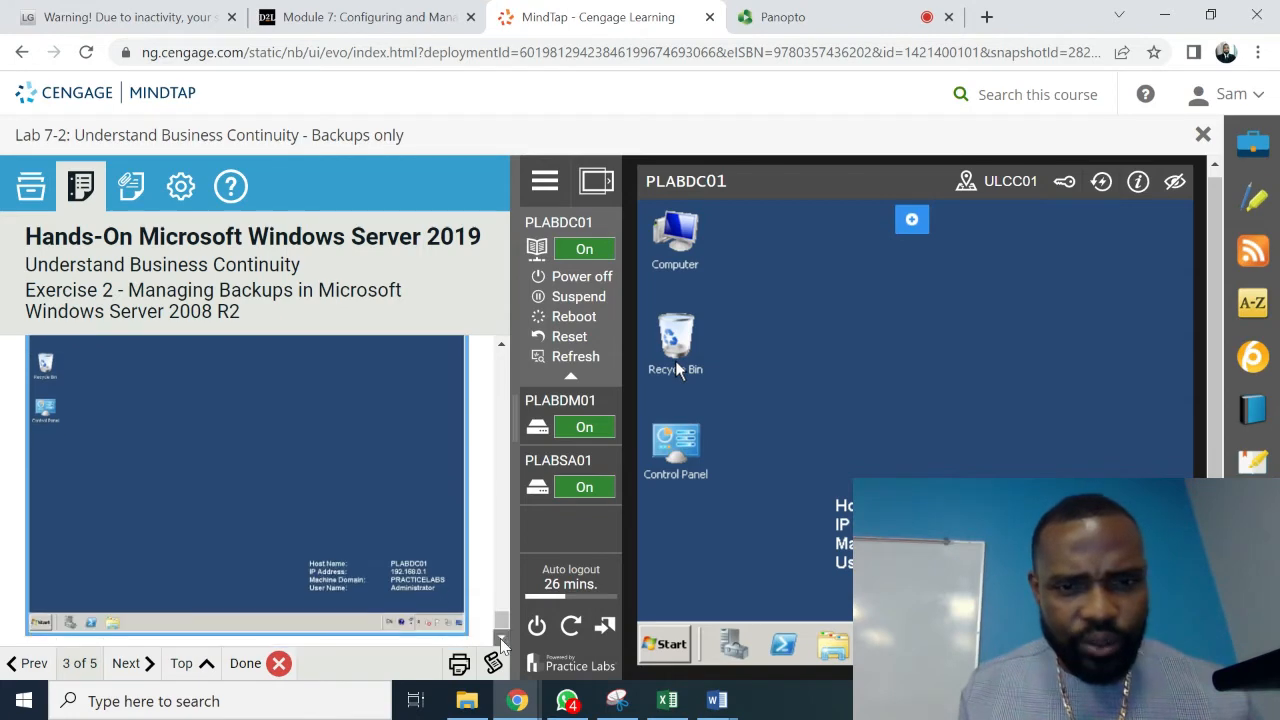
click(502, 641)
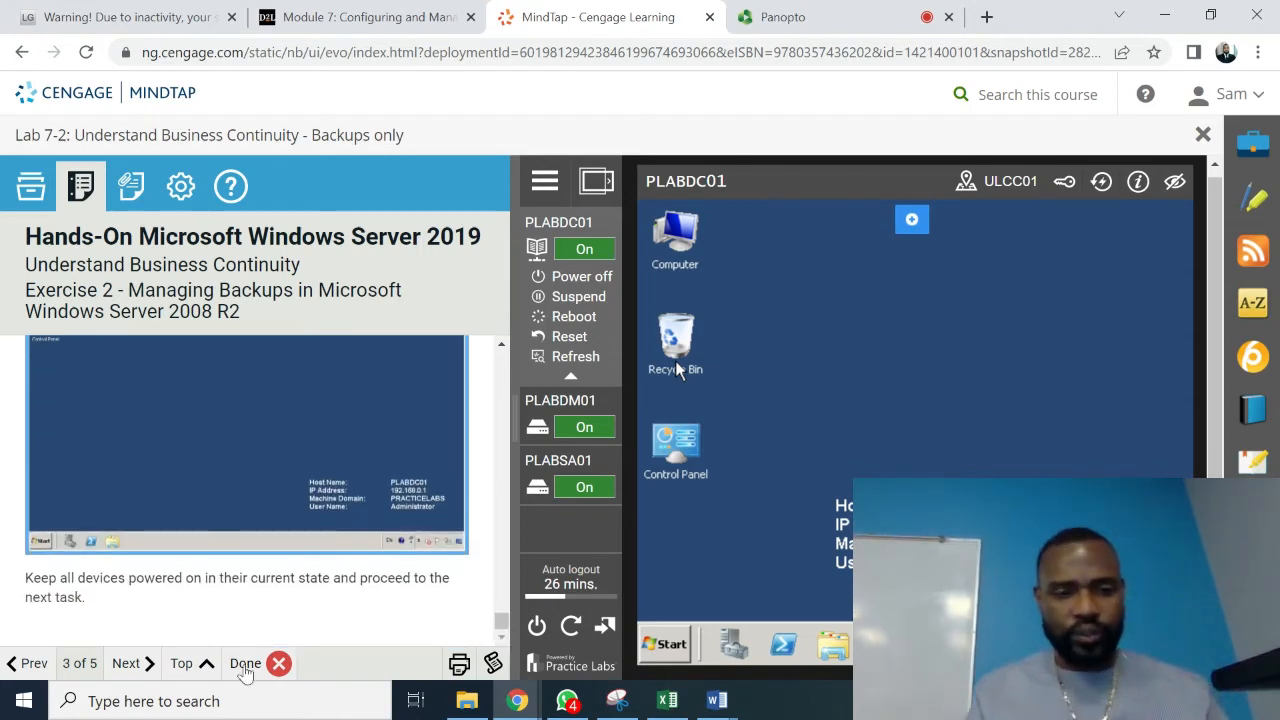
click(127, 664)
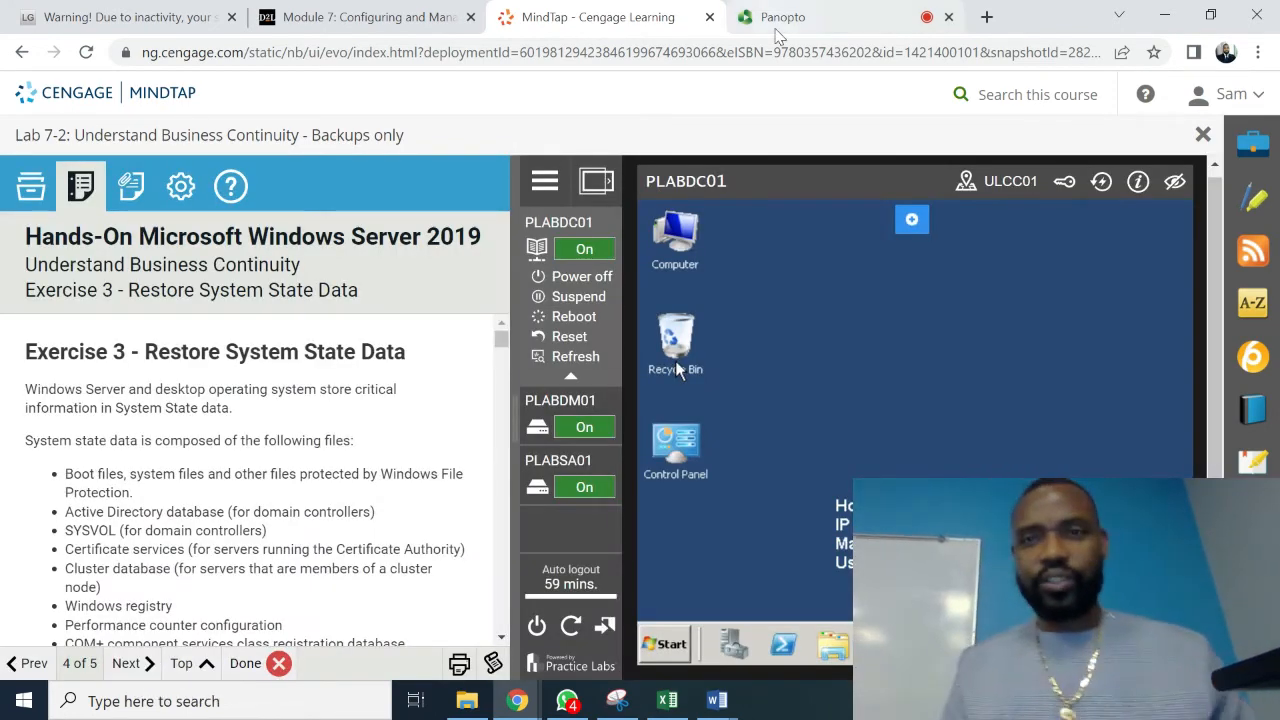
click(783, 28)
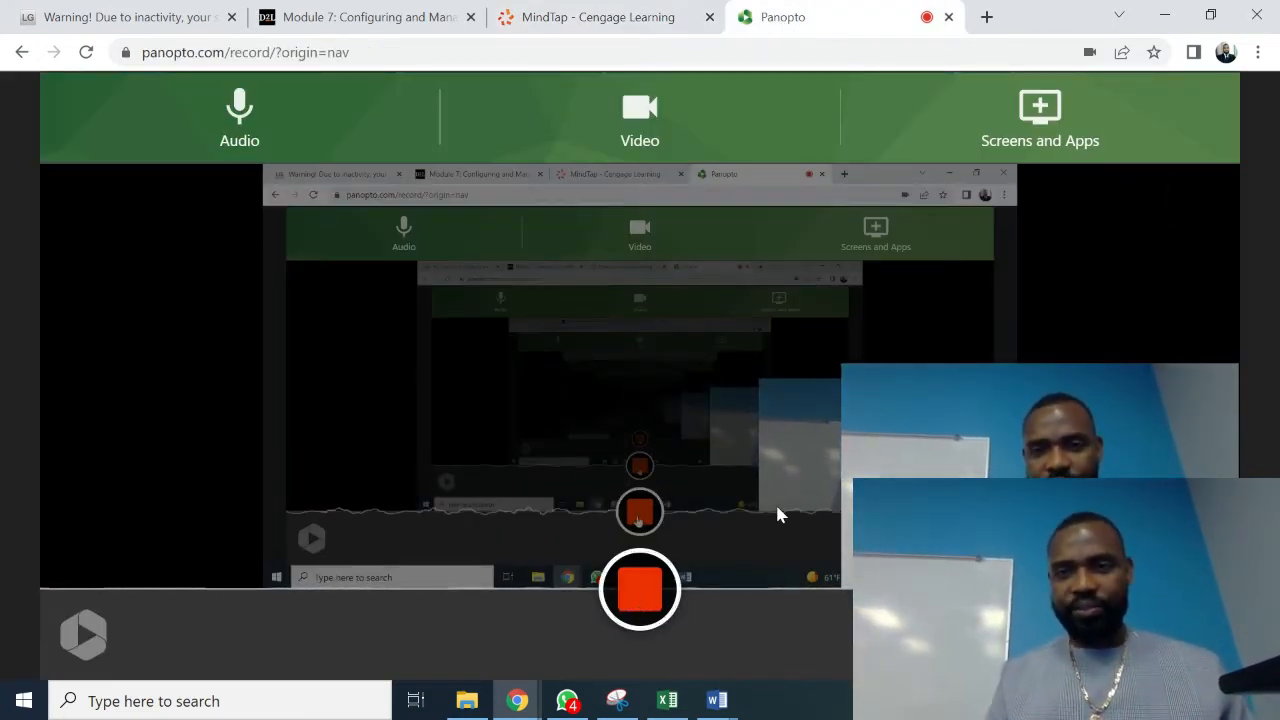
click(560, 17)
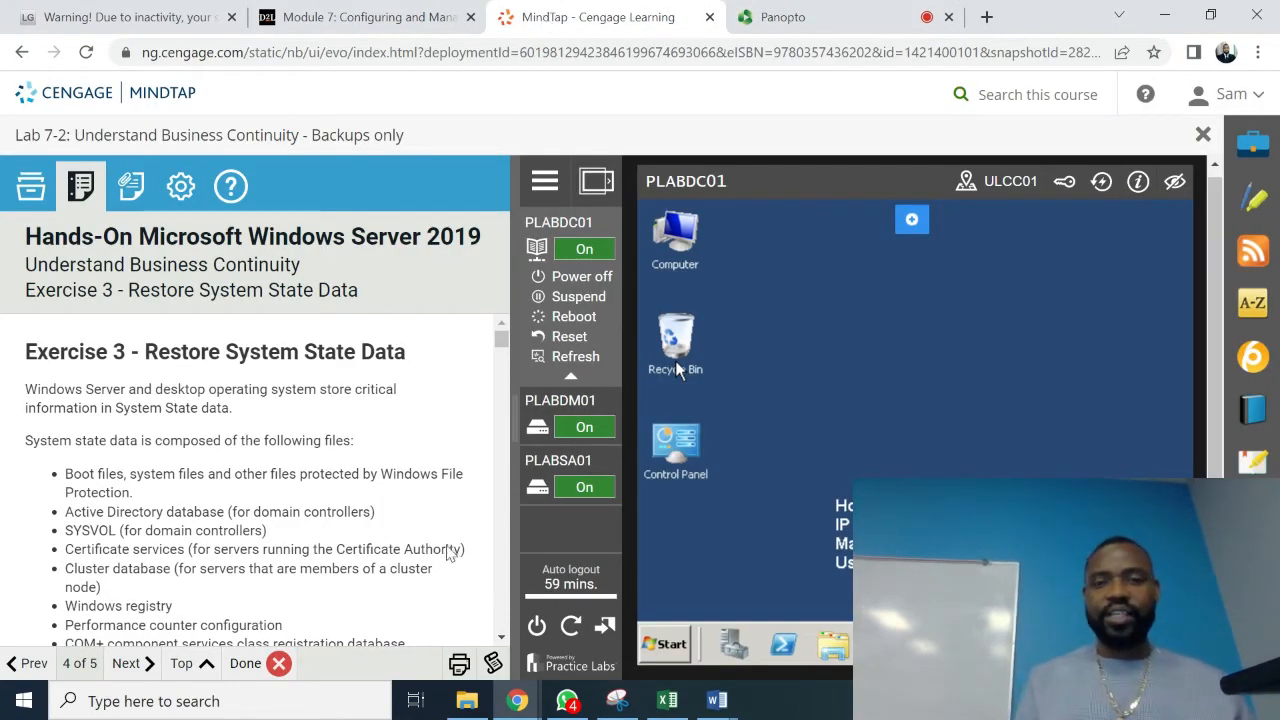
scroll(505, 638, down, 5)
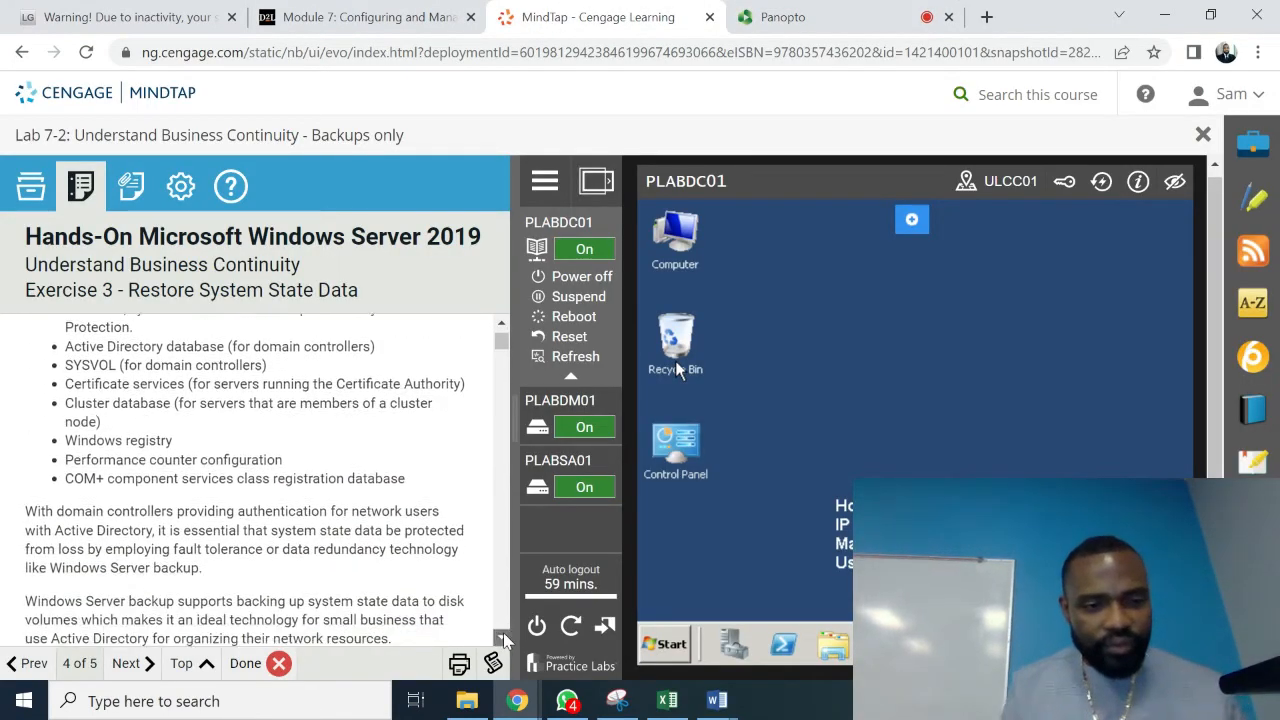
scroll(505, 638, down, 6)
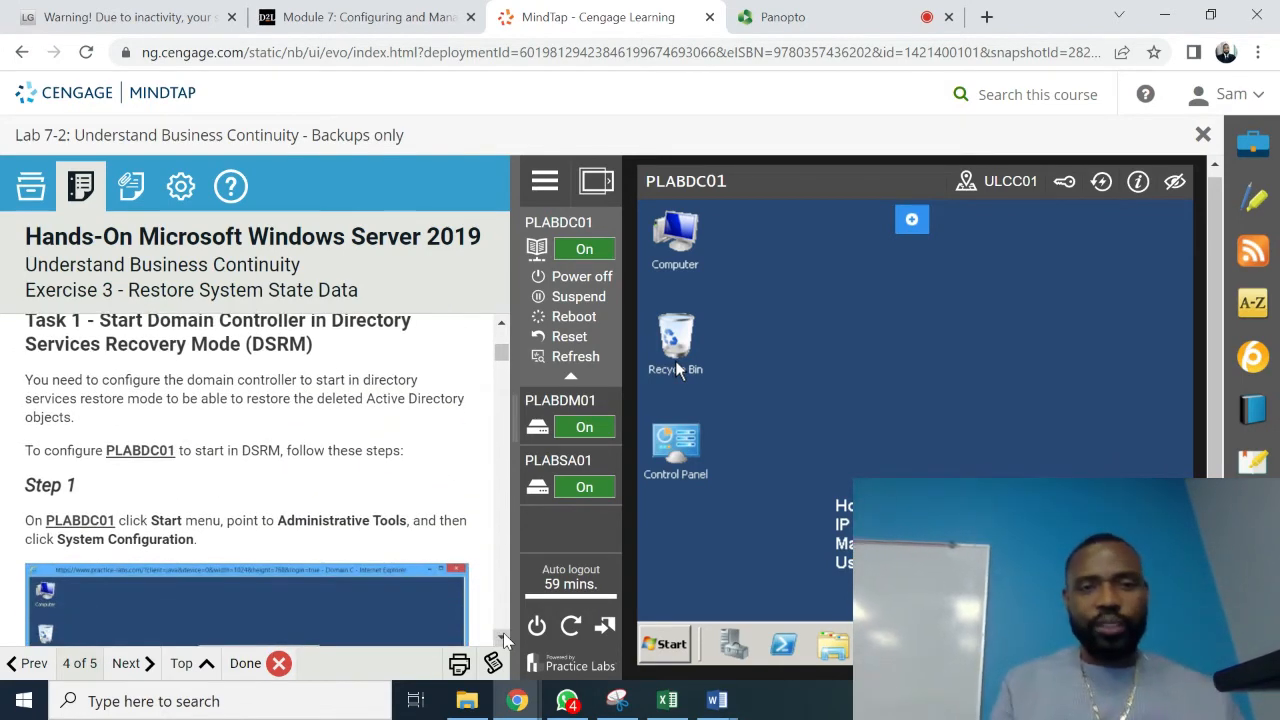
- Open System Configuration from the Administrative Tools menu on PLABDC01
click(670, 646)
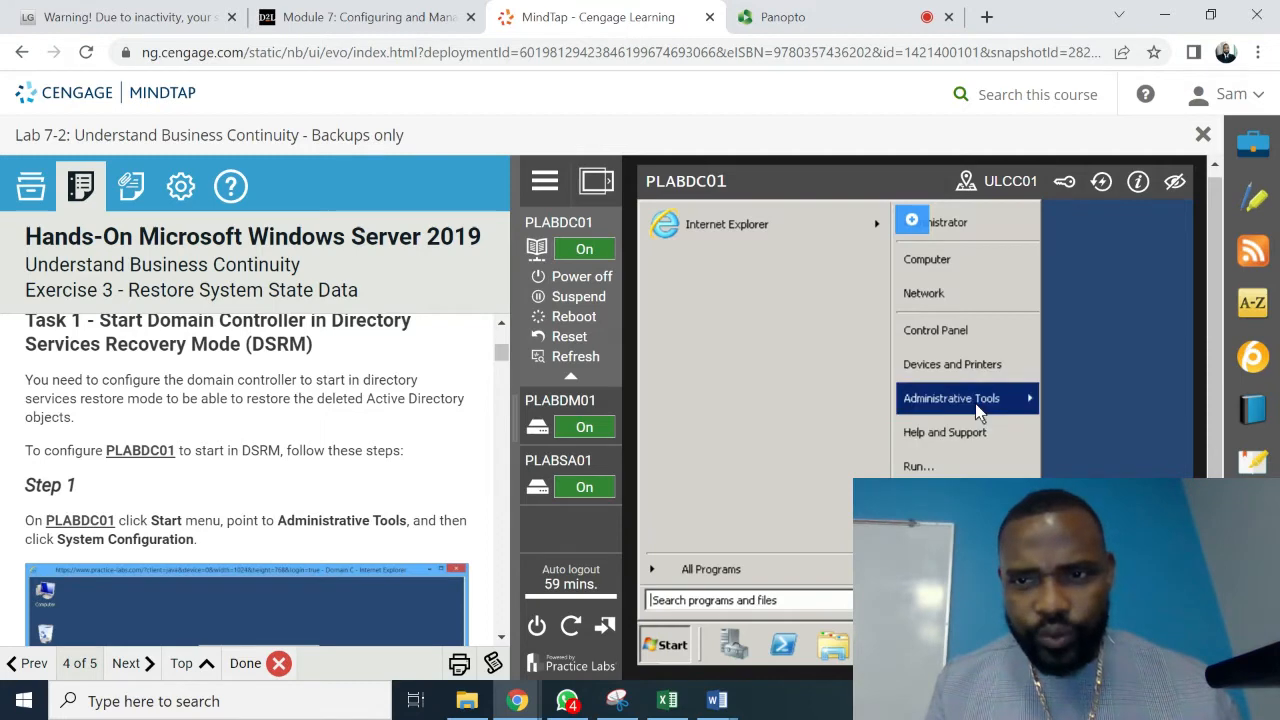
mouse_move(978, 414)
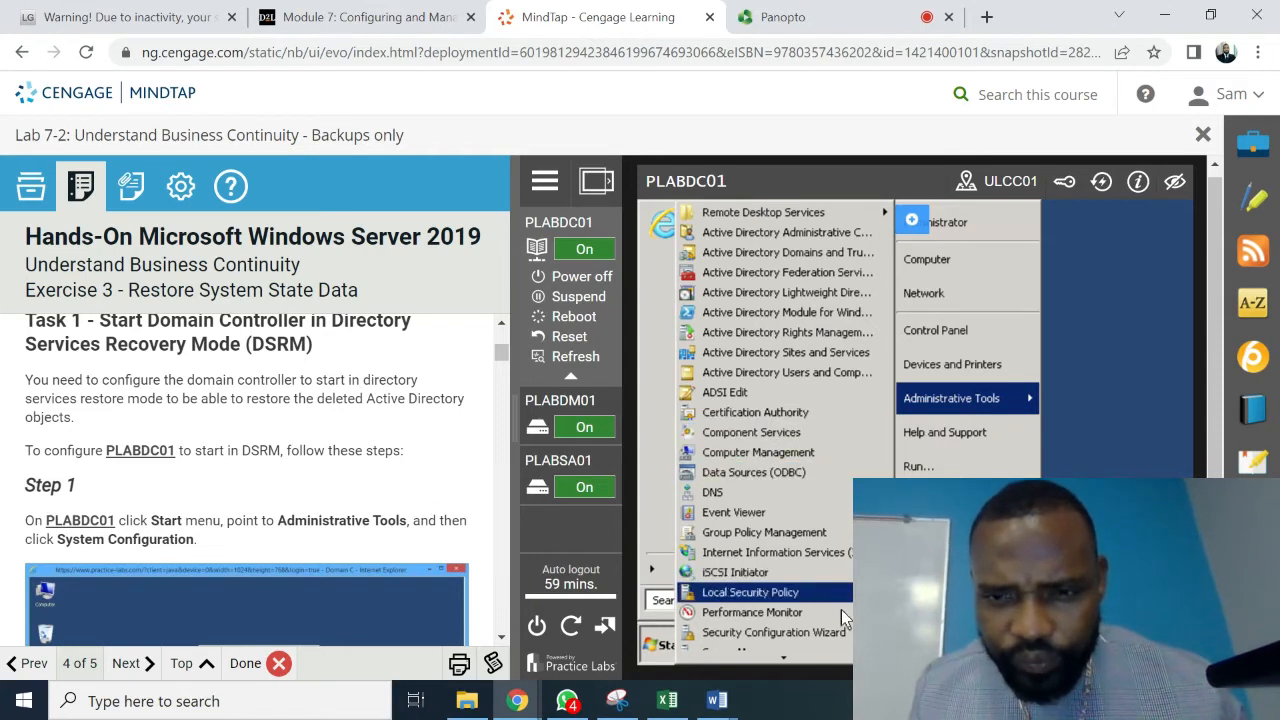
key(Down)
key(Down)
key(Down)
key(Down)
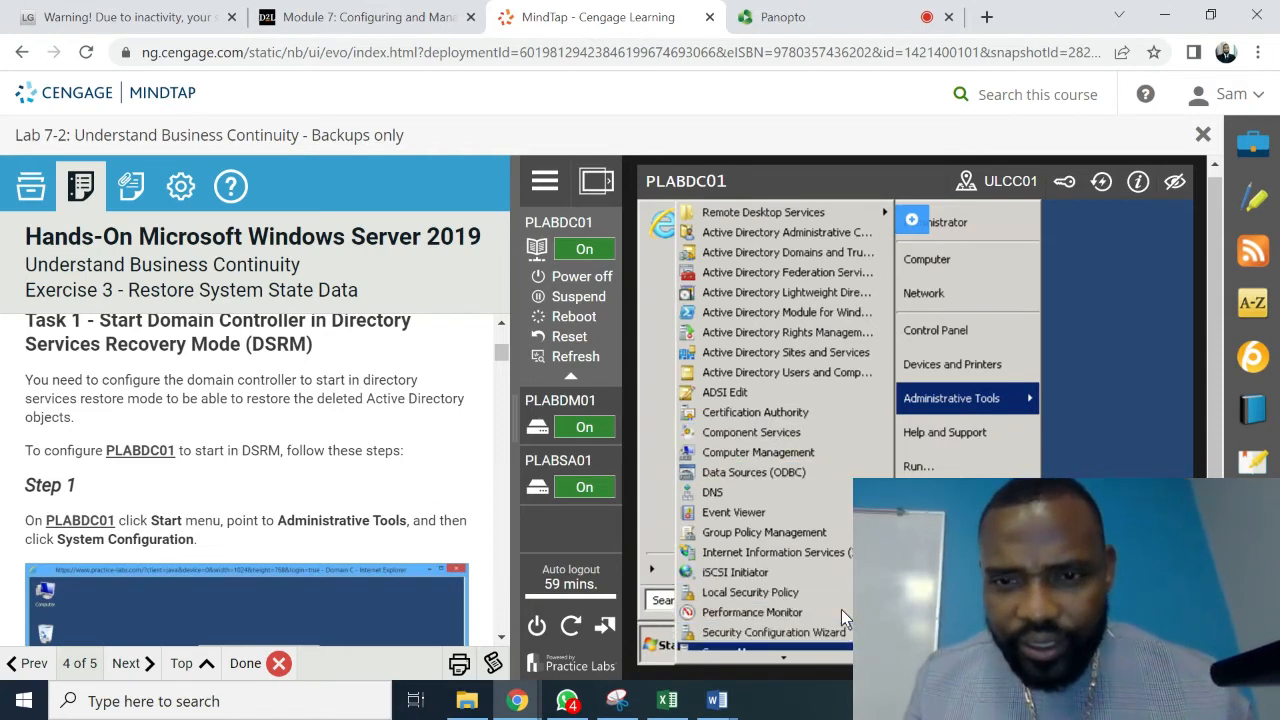
key(Down)
key(Down)
key(Down)
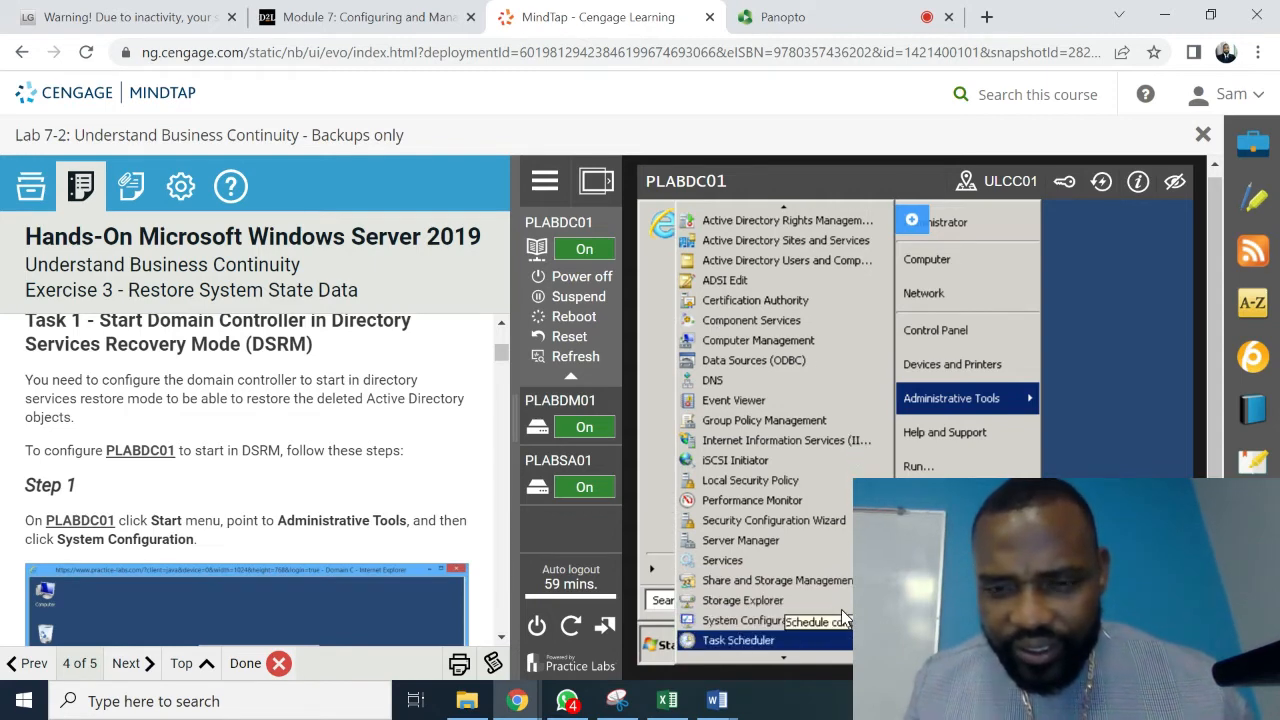
key(Up)
key(Return)
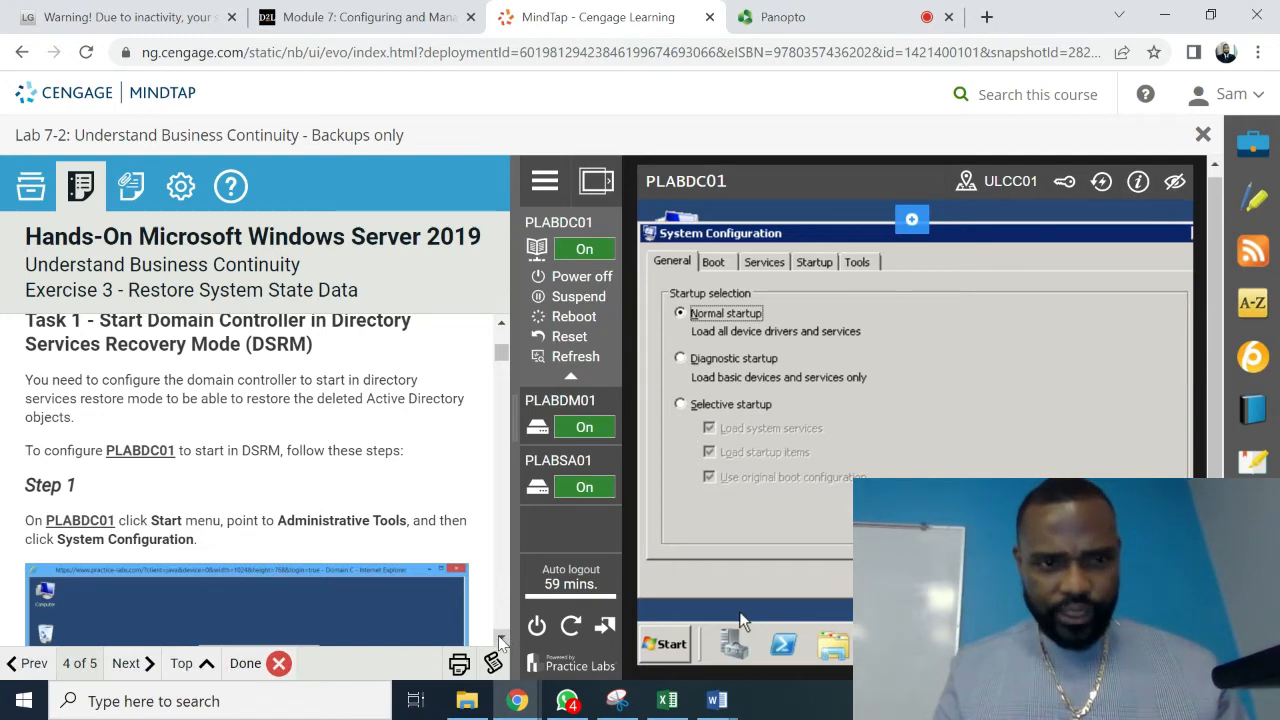
- On the Boot tab, enable Safe boot with Active Directory repair and confirm with OK
scroll(503, 638, down, 3)
scroll(500, 640, down, 5)
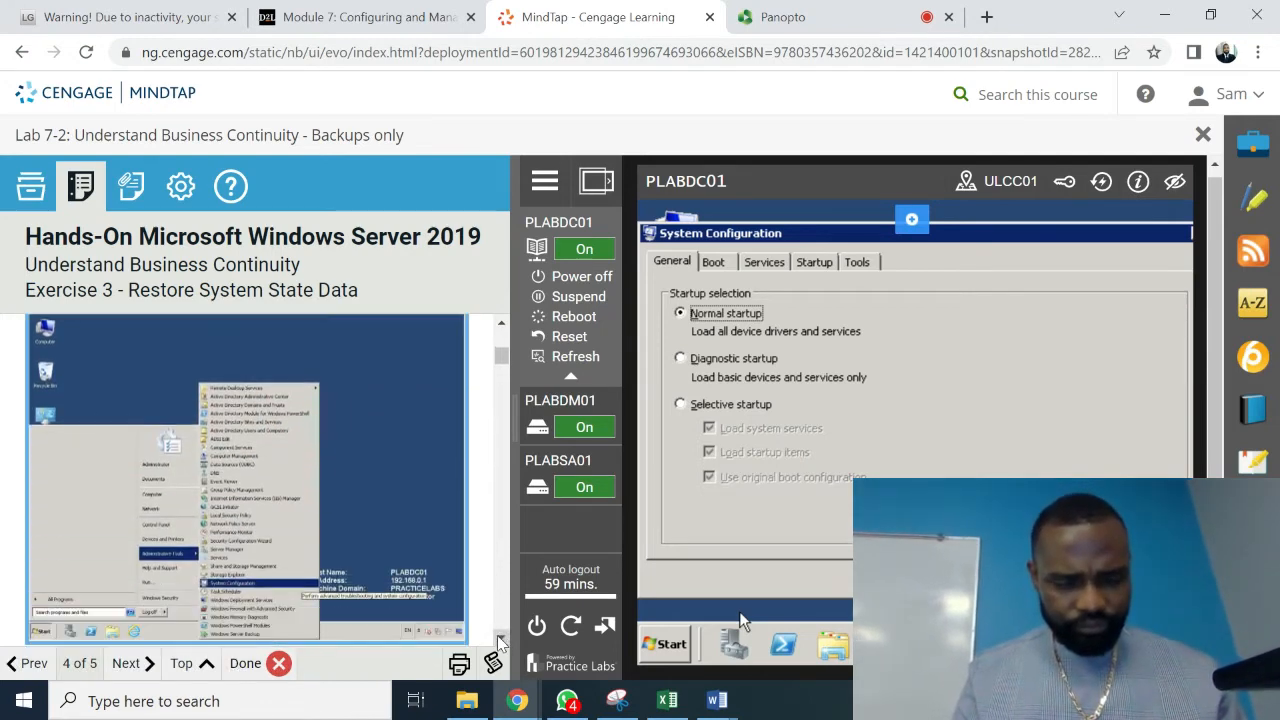
scroll(500, 640, down, 1)
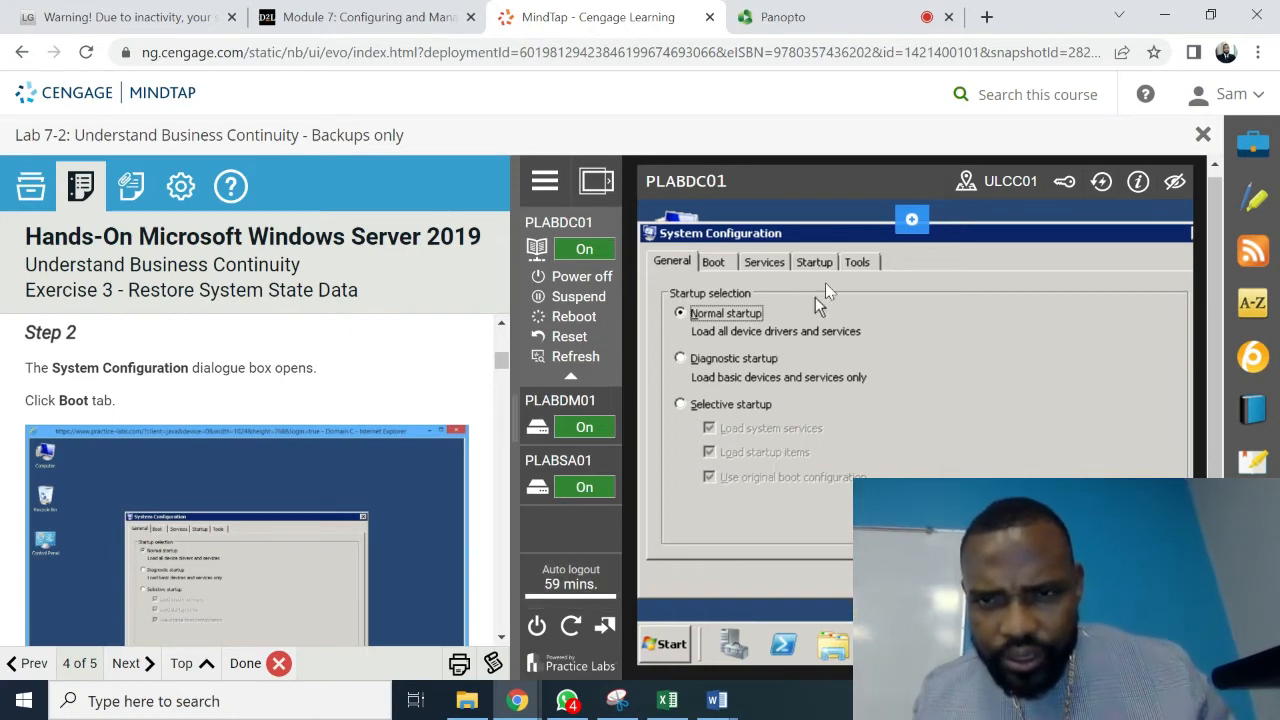
click(711, 261)
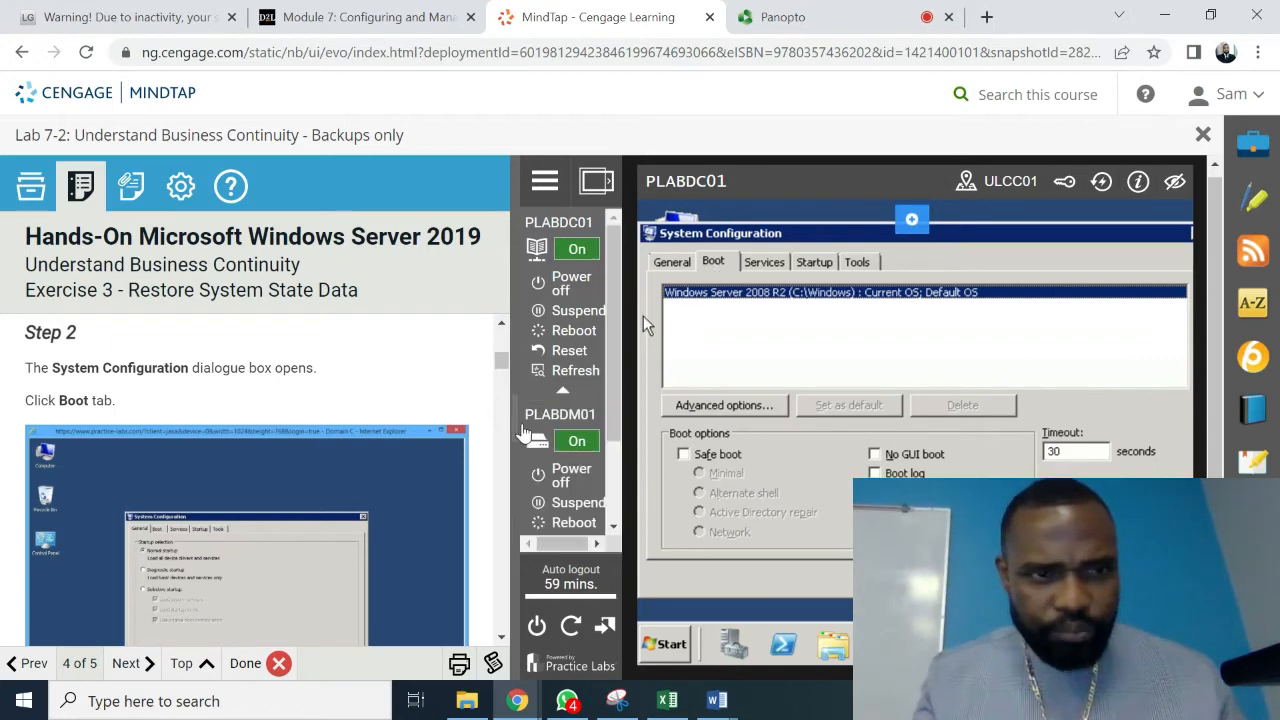
click(503, 637)
click(503, 637)
click(503, 637)
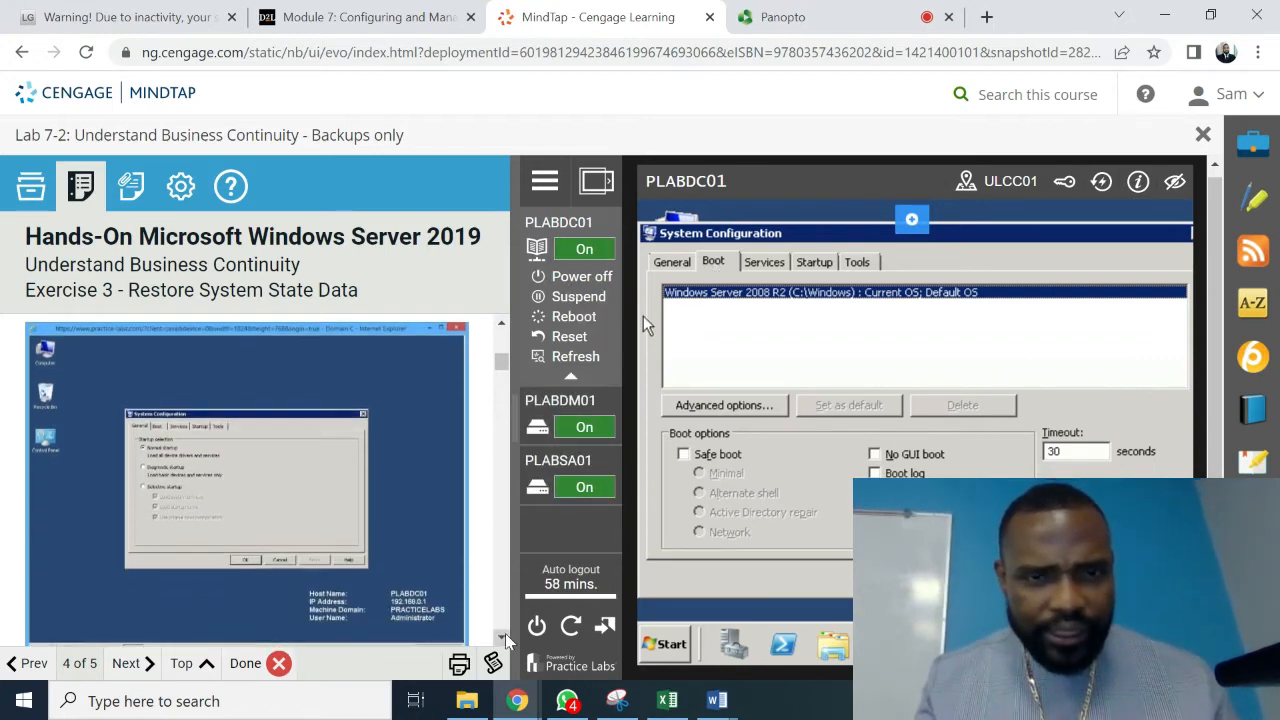
click(503, 637)
click(503, 637)
click(503, 637)
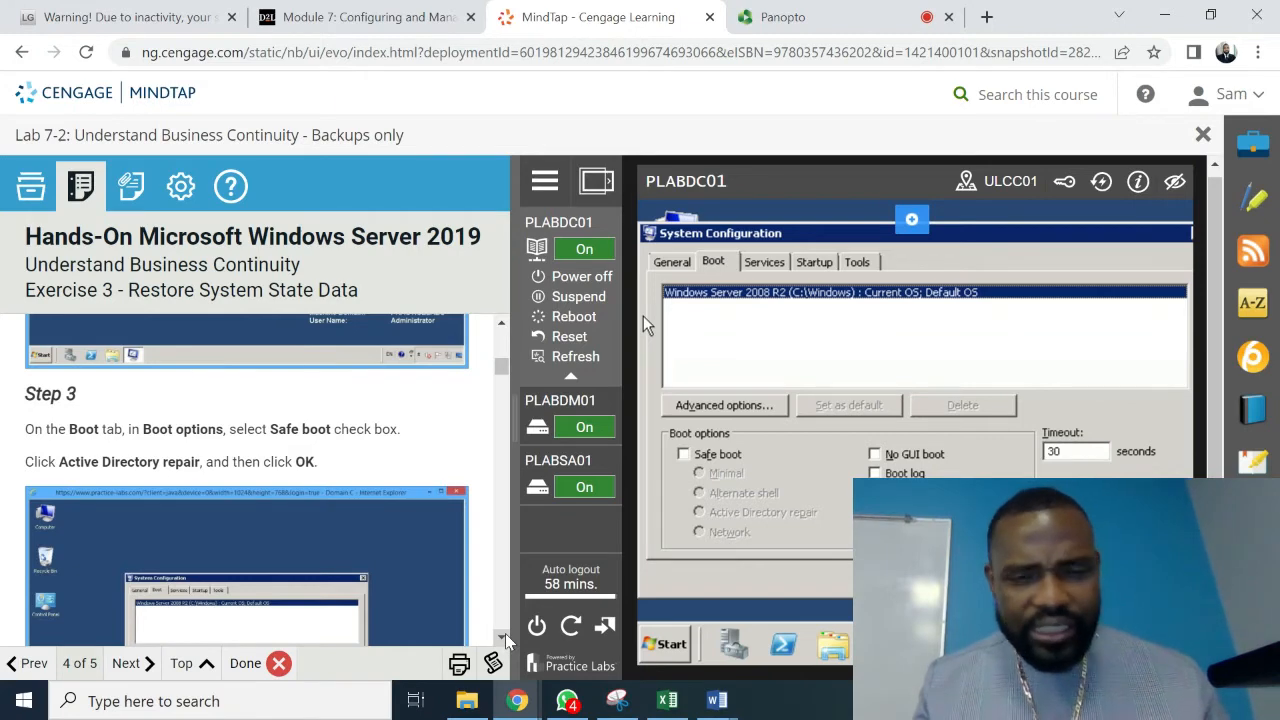
click(683, 454)
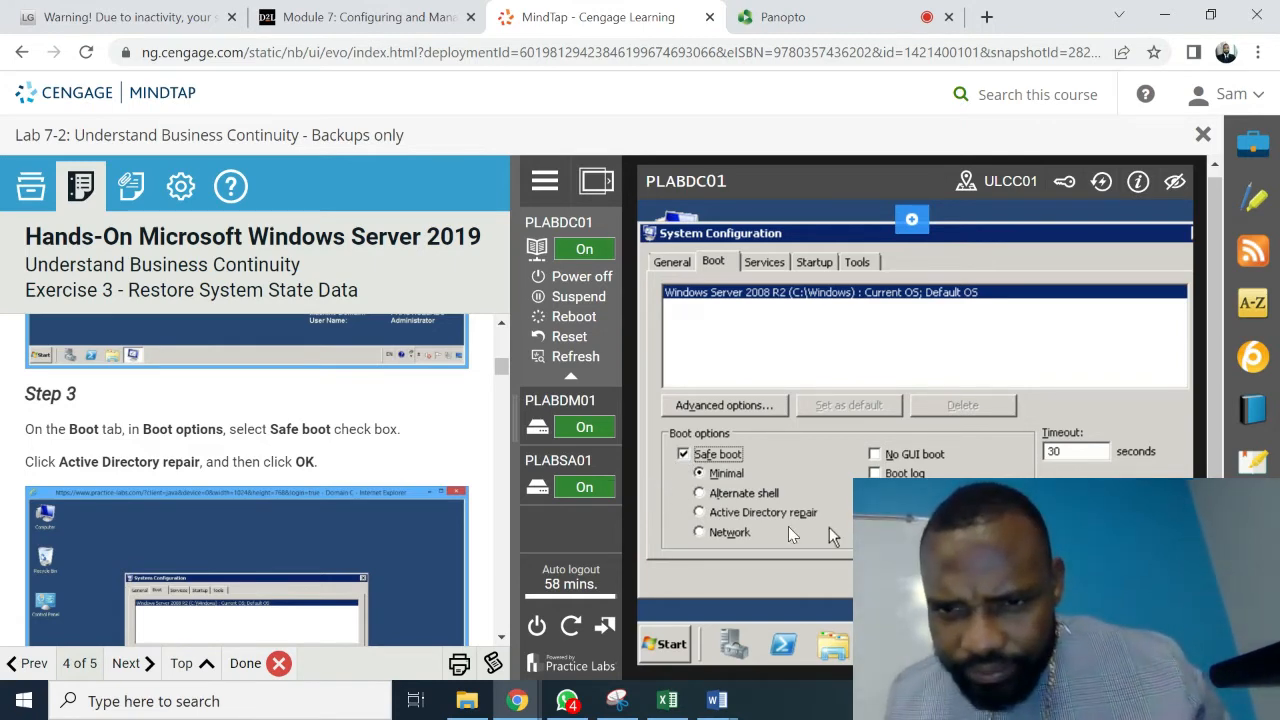
click(699, 512)
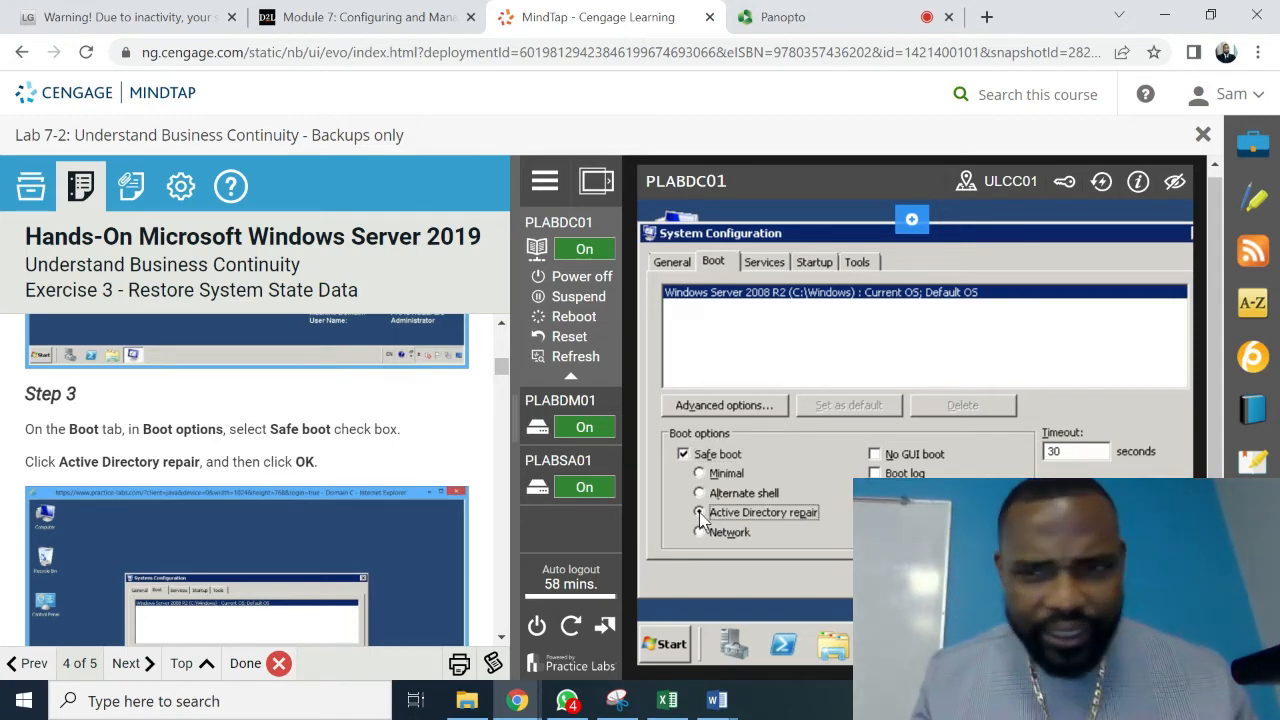
click(925, 579)
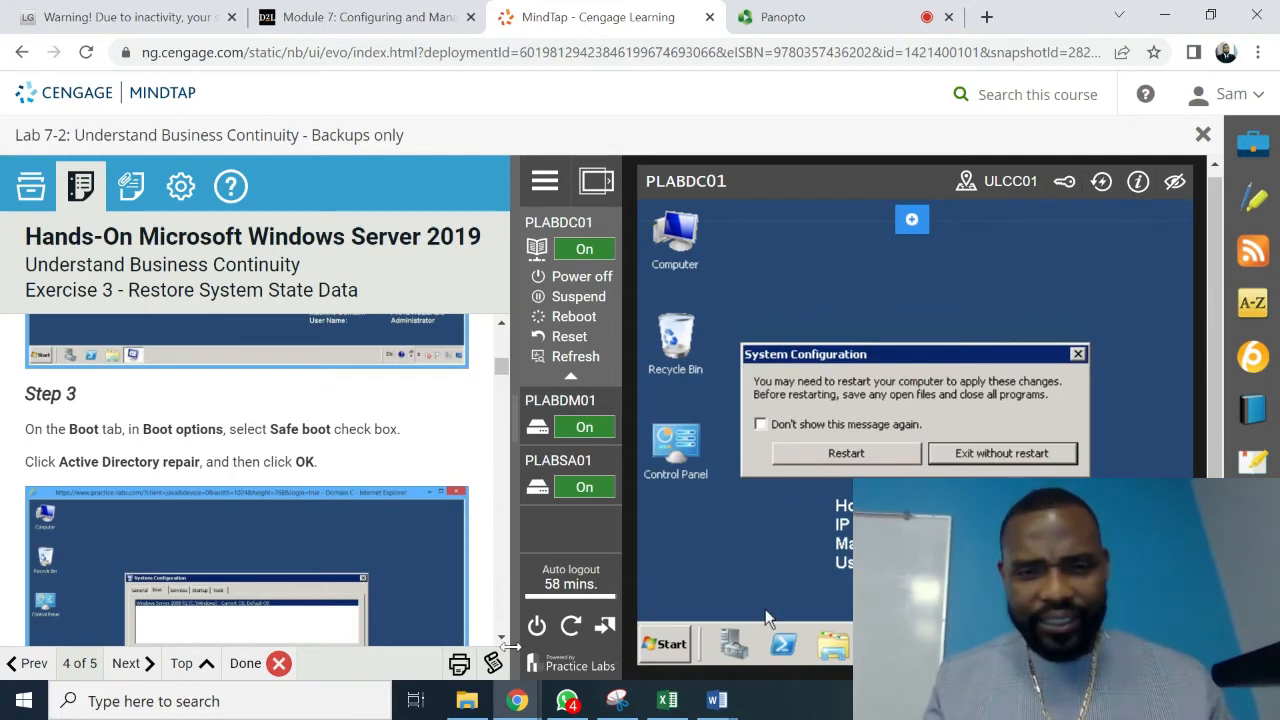
- Restart PLABDC01 immediately from the System Configuration prompt
scroll(503, 640, down, 3)
scroll(503, 645, down, 3)
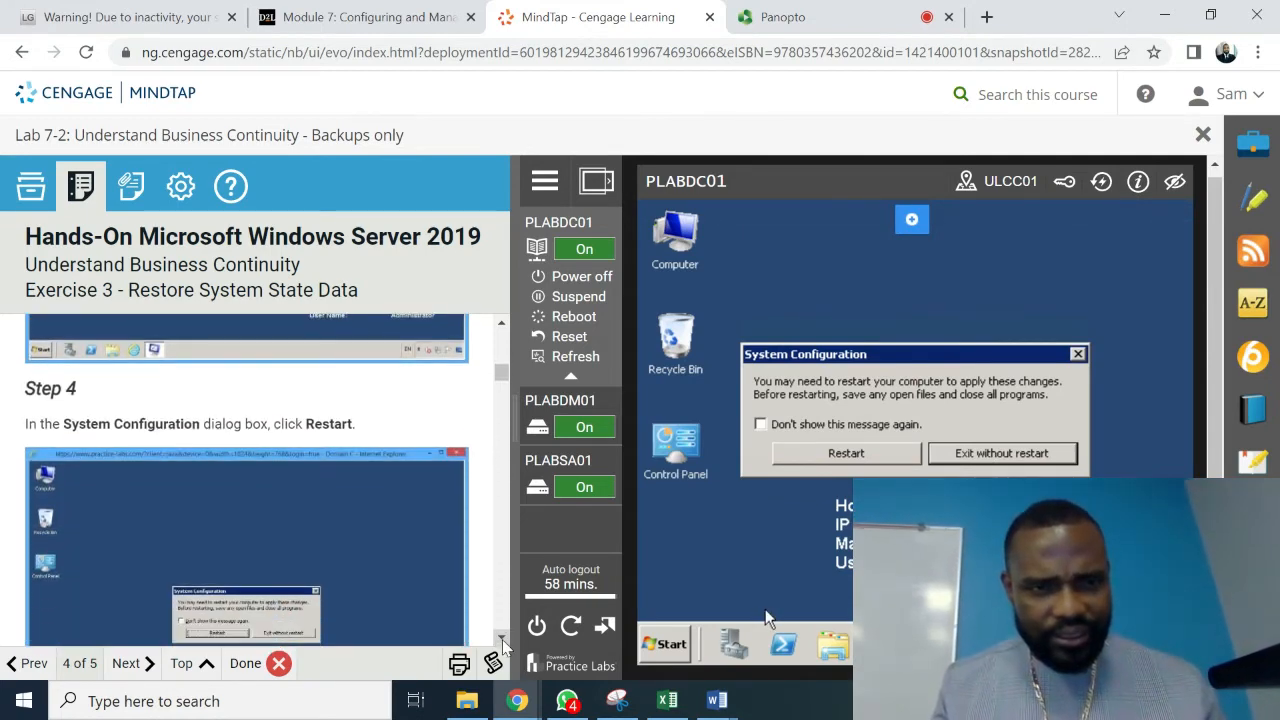
scroll(503, 645, down, 1)
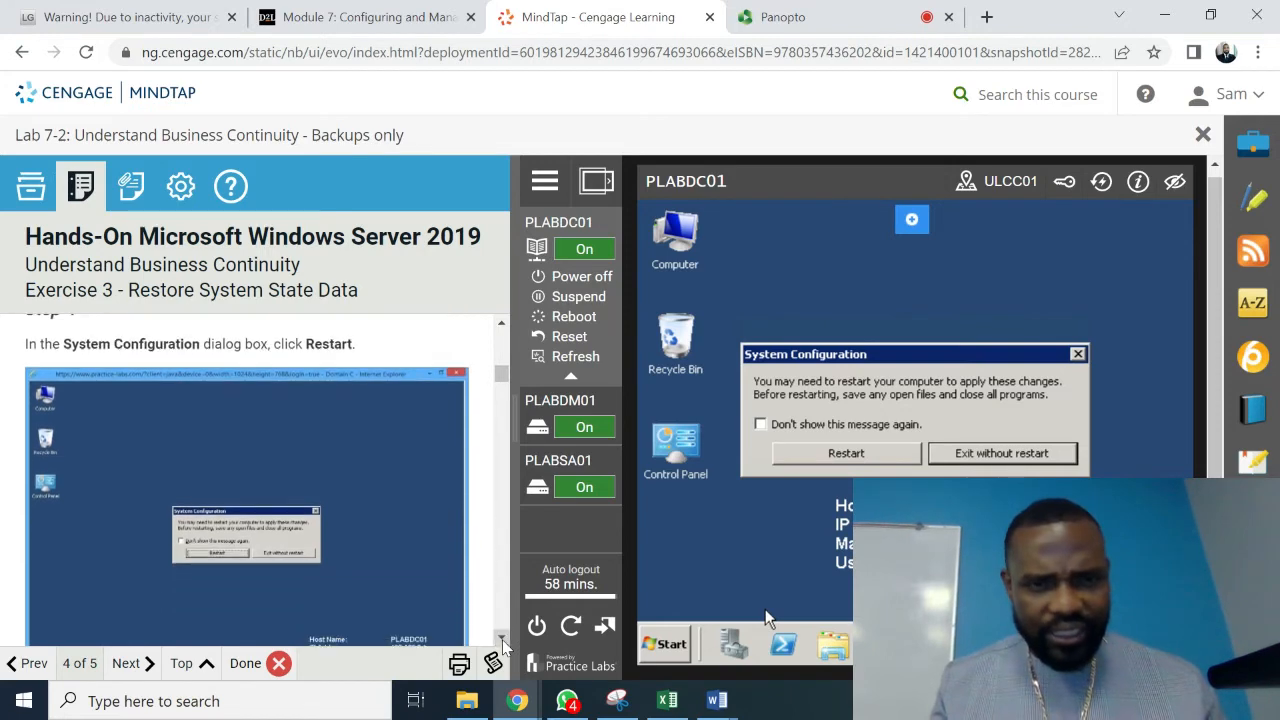
click(831, 458)
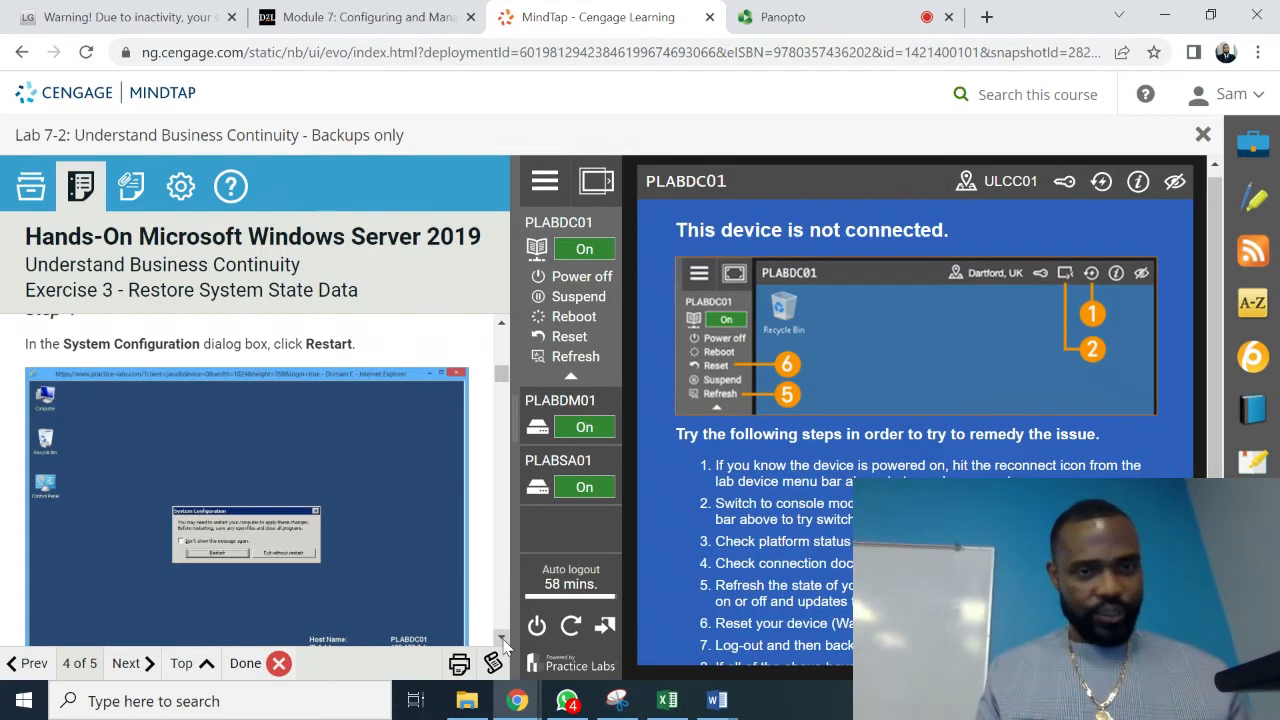
- Scroll the lab instructions to Step 8 and reload the server view at another display size
scroll(503, 643, down, 4)
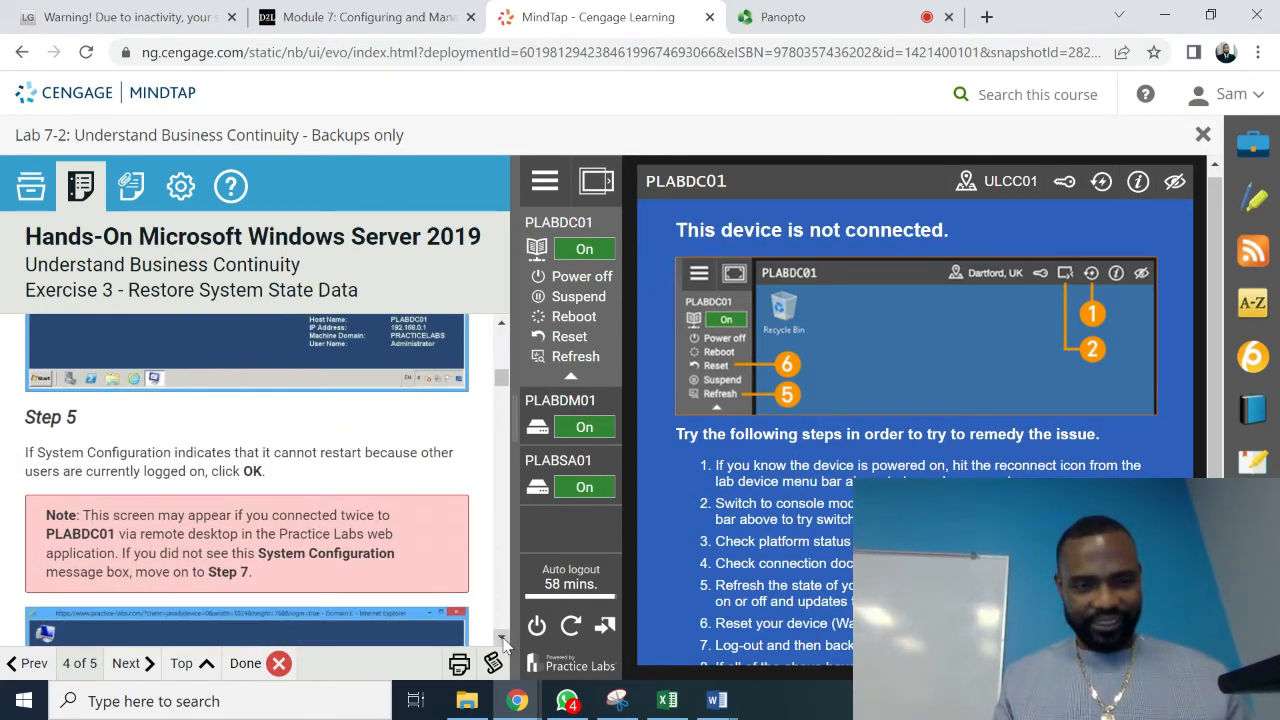
scroll(503, 643, down, 5)
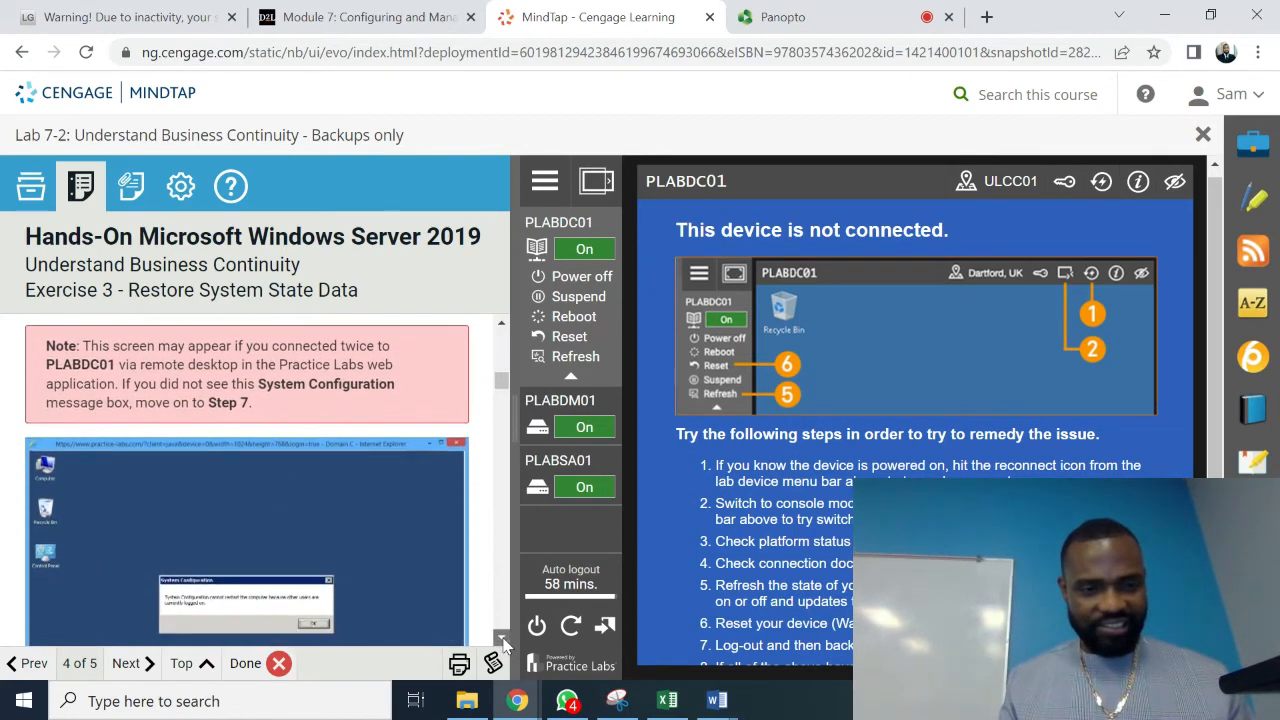
scroll(503, 643, down, 7)
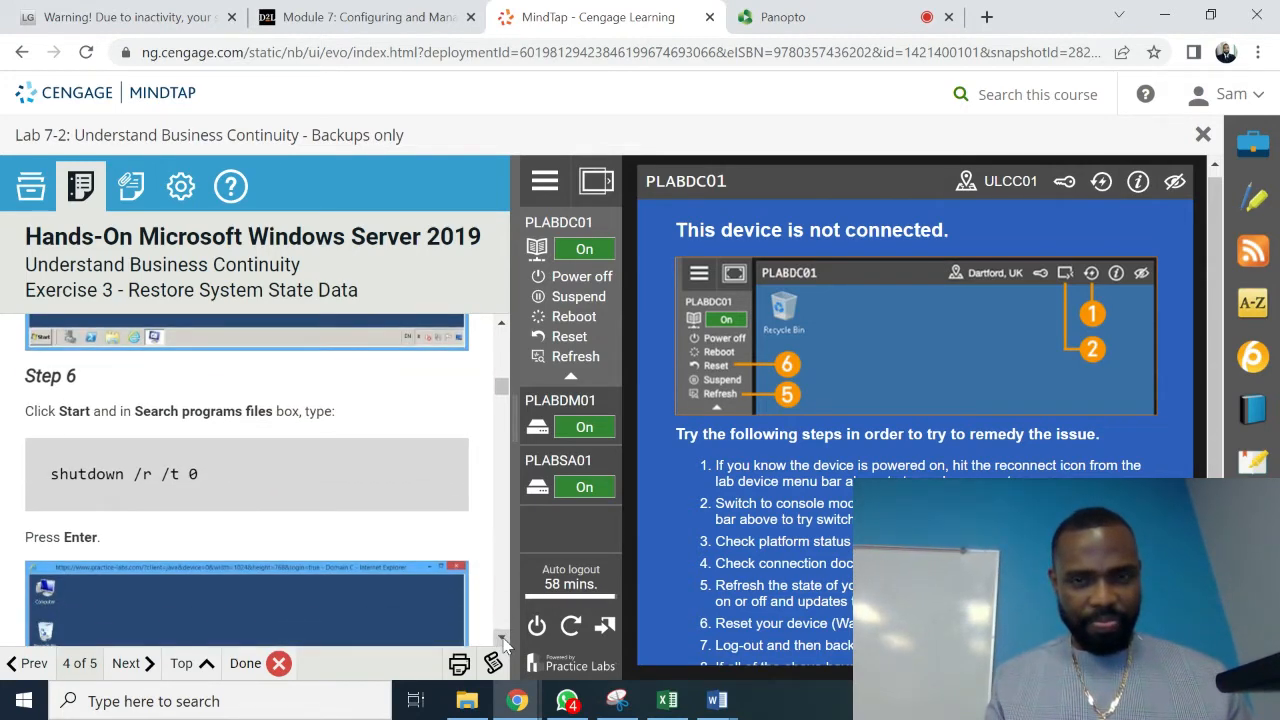
click(503, 327)
scroll(503, 327, up, 3)
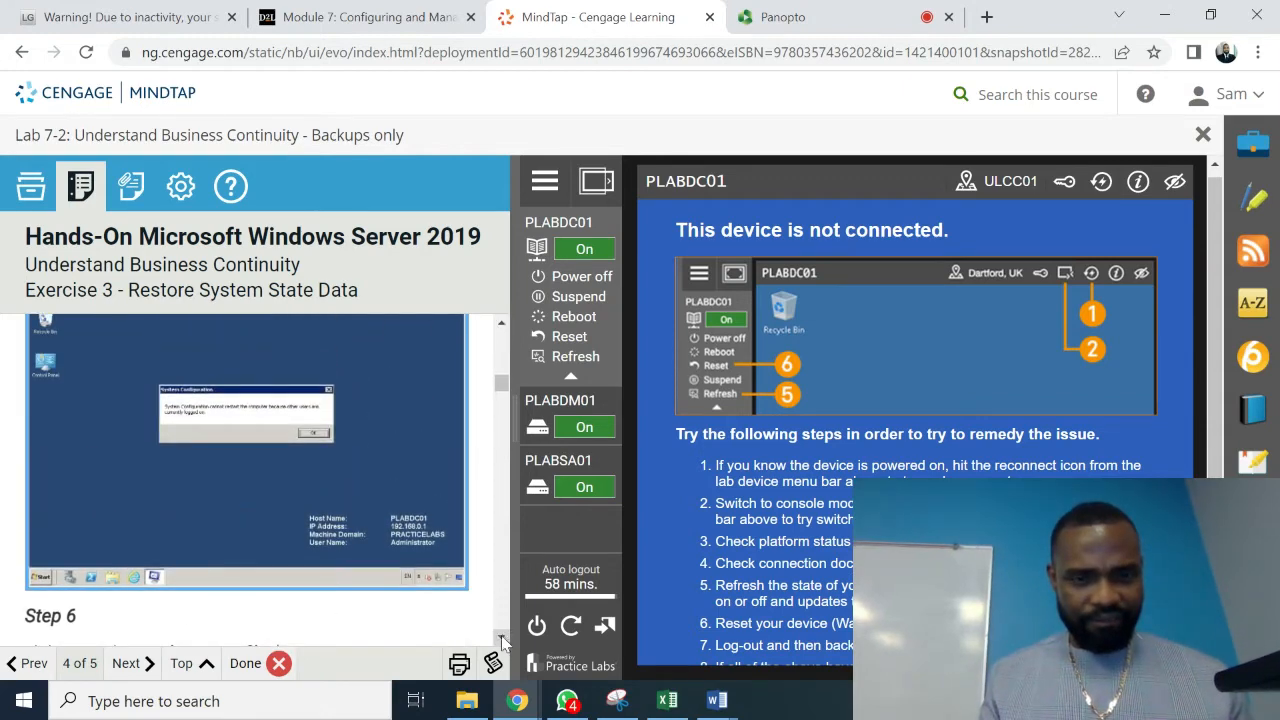
scroll(503, 643, down, 5)
scroll(503, 643, down, 2)
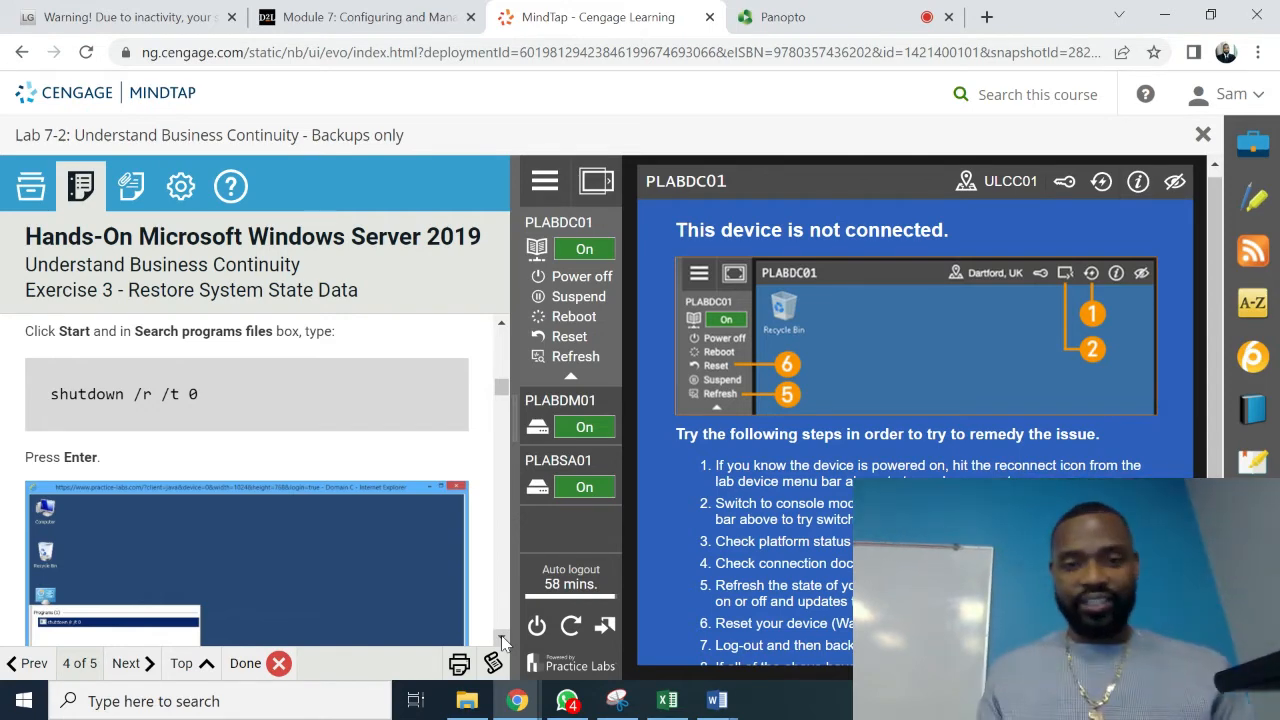
scroll(501, 635, down, 5)
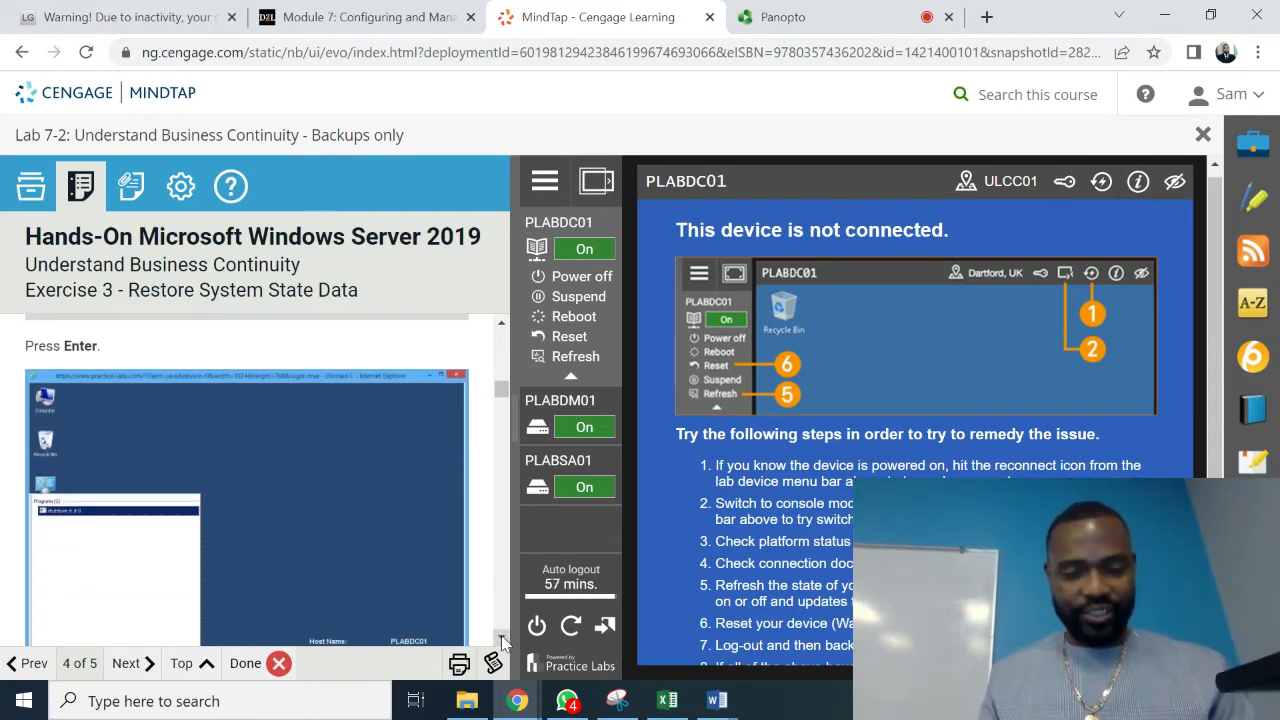
scroll(501, 635, down, 3)
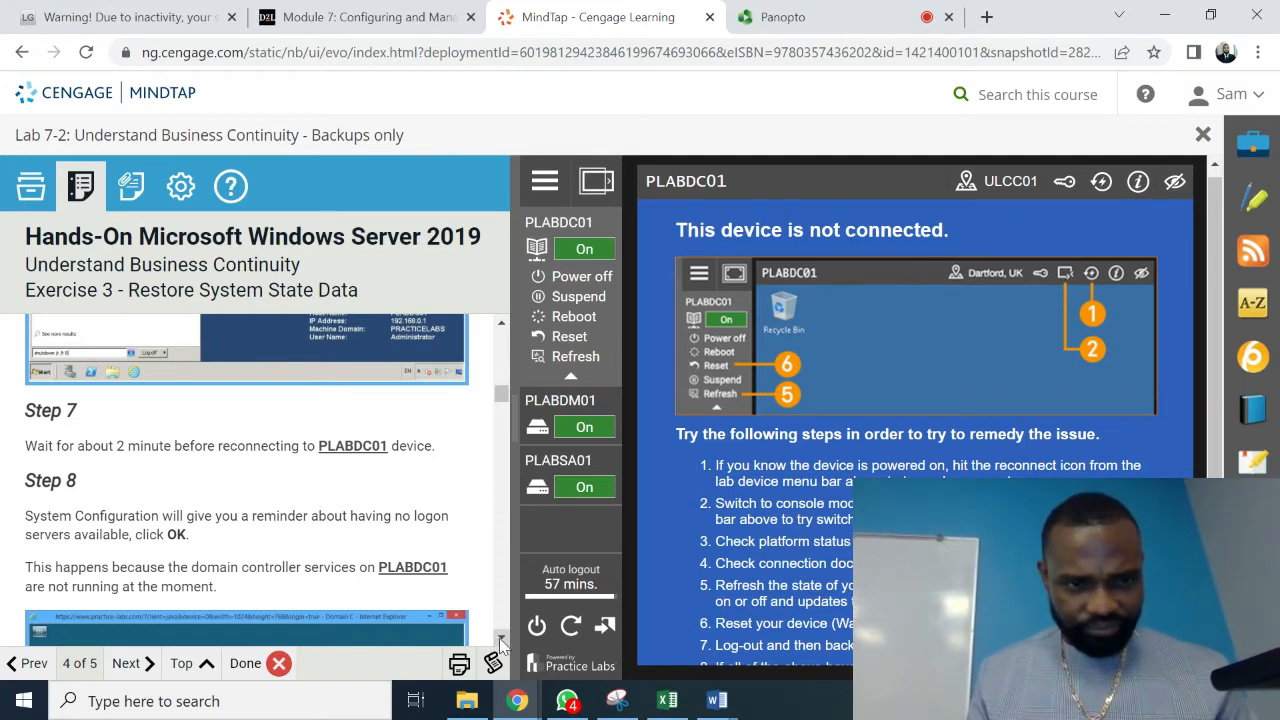
scroll(501, 641, down, 5)
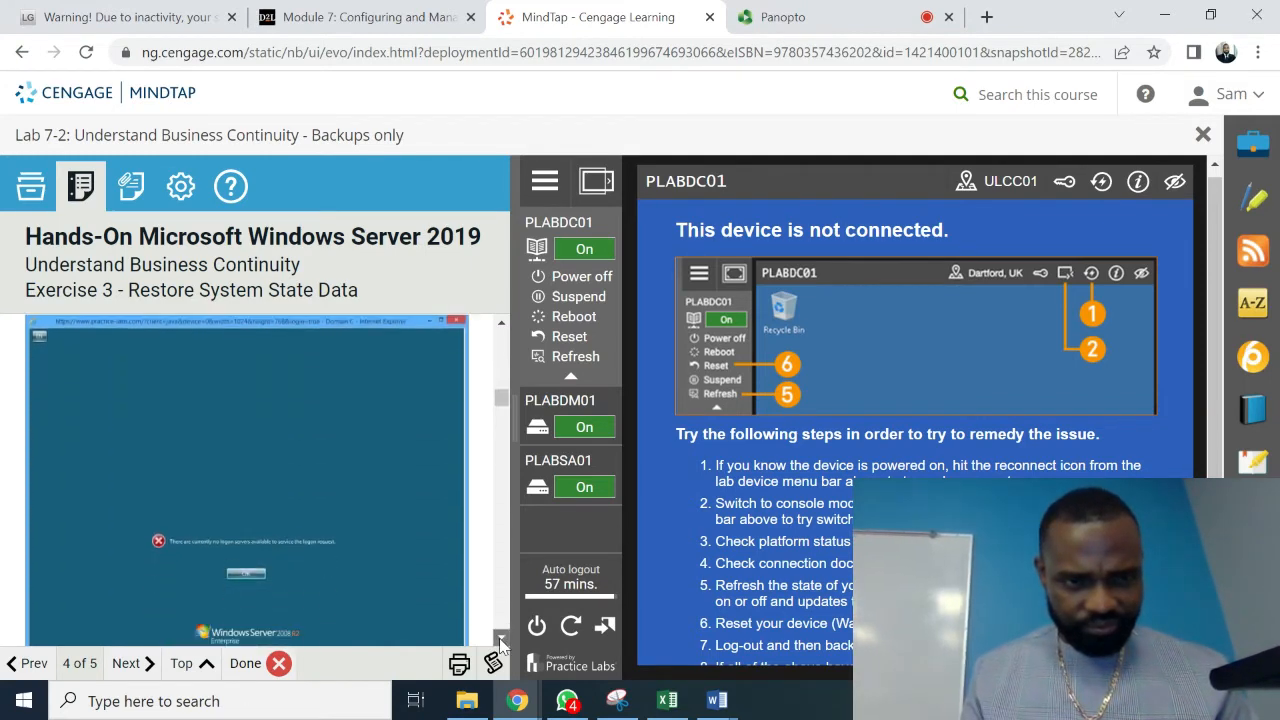
scroll(501, 641, down, 2)
scroll(501, 641, down, 6)
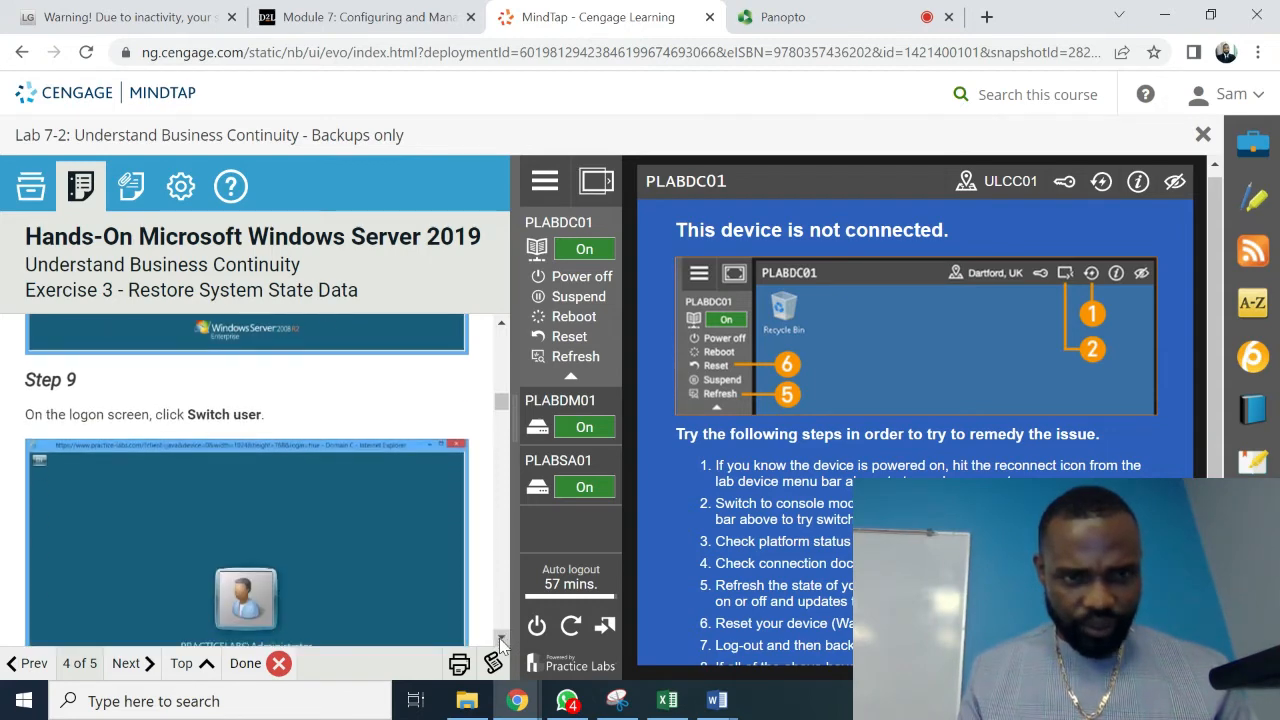
scroll(501, 330, up, 5)
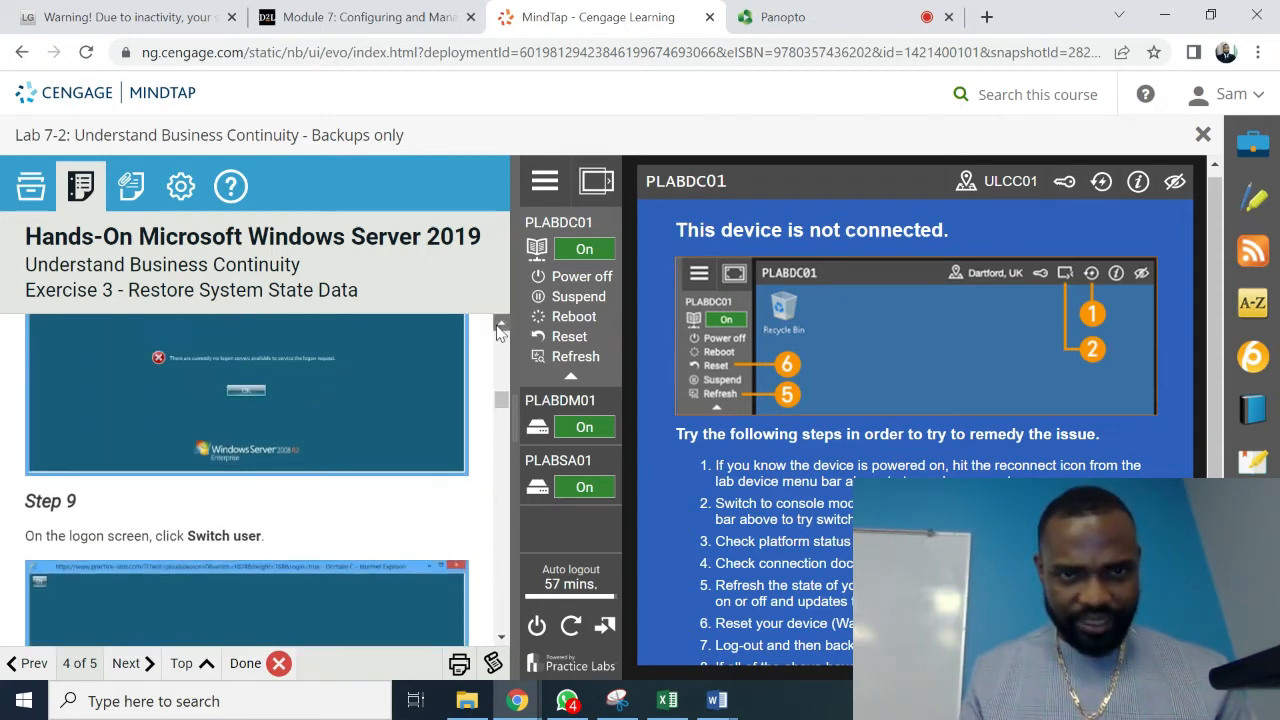
click(500, 333)
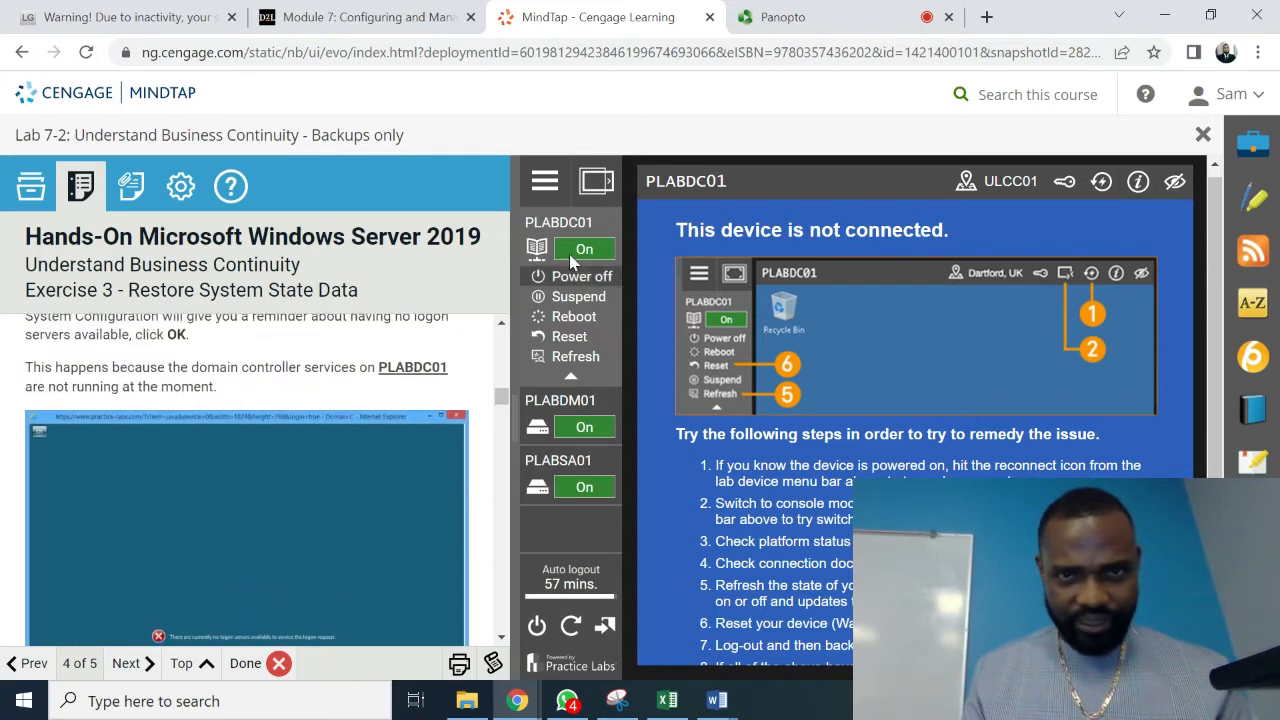
- Reload the server view and dismiss the logon error on PLABDC01
click(595, 192)
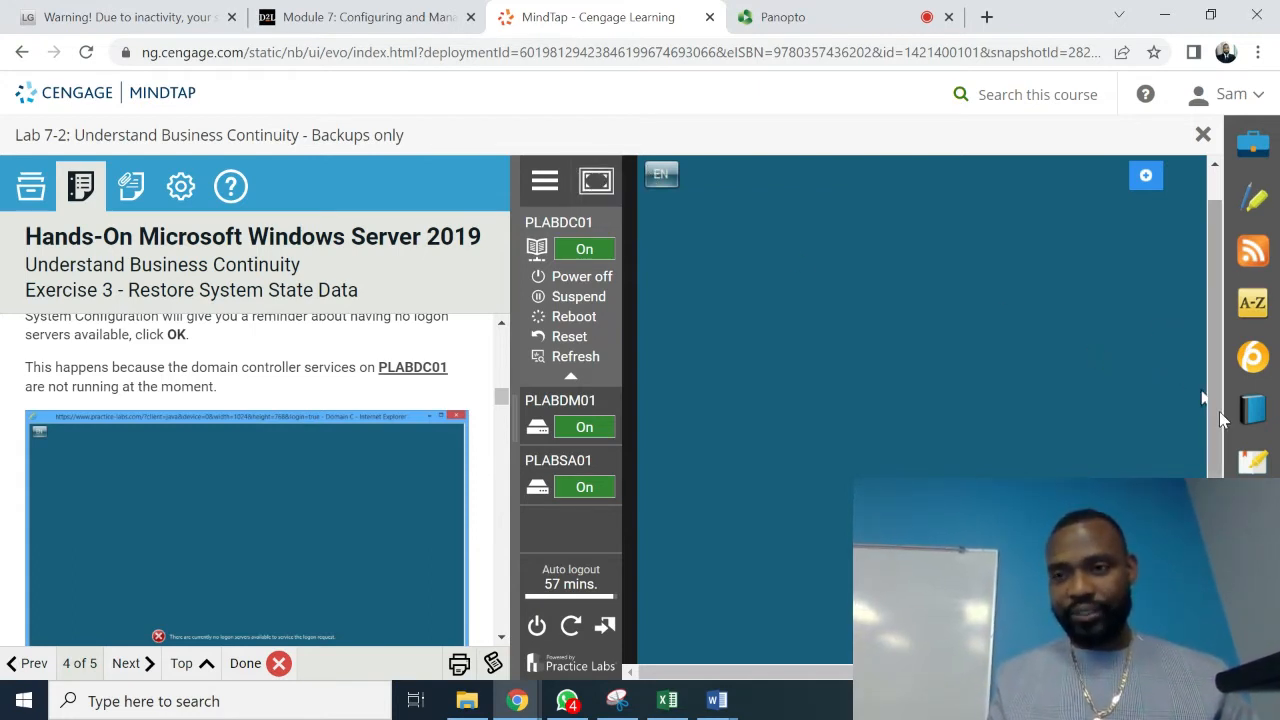
scroll(1219, 411, down, 3)
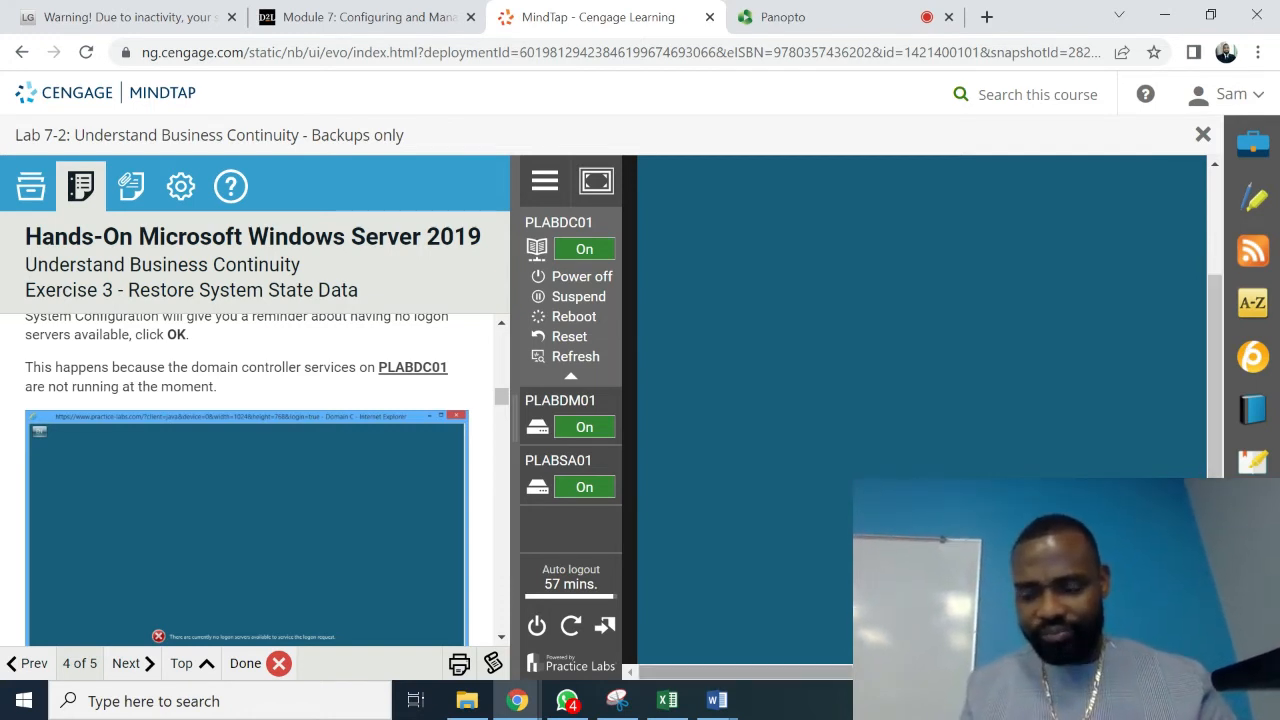
drag(900, 672, 1008, 672)
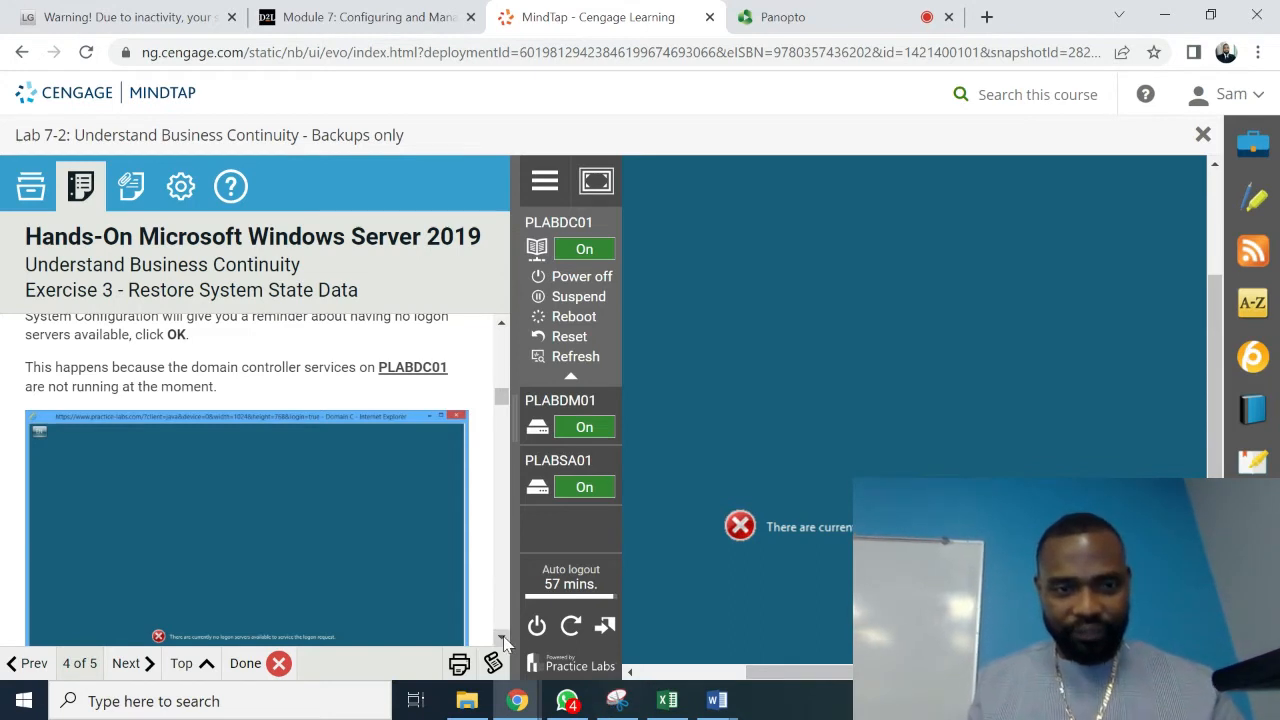
scroll(505, 641, down, 2)
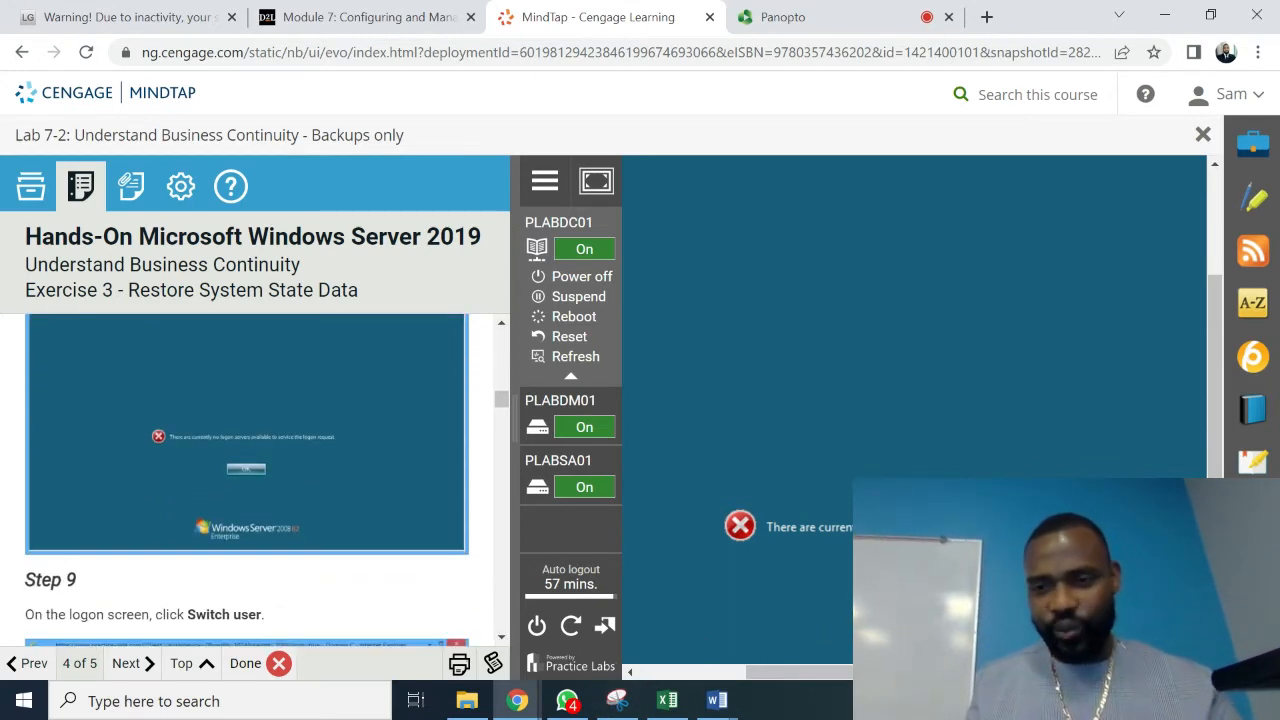
click(946, 600)
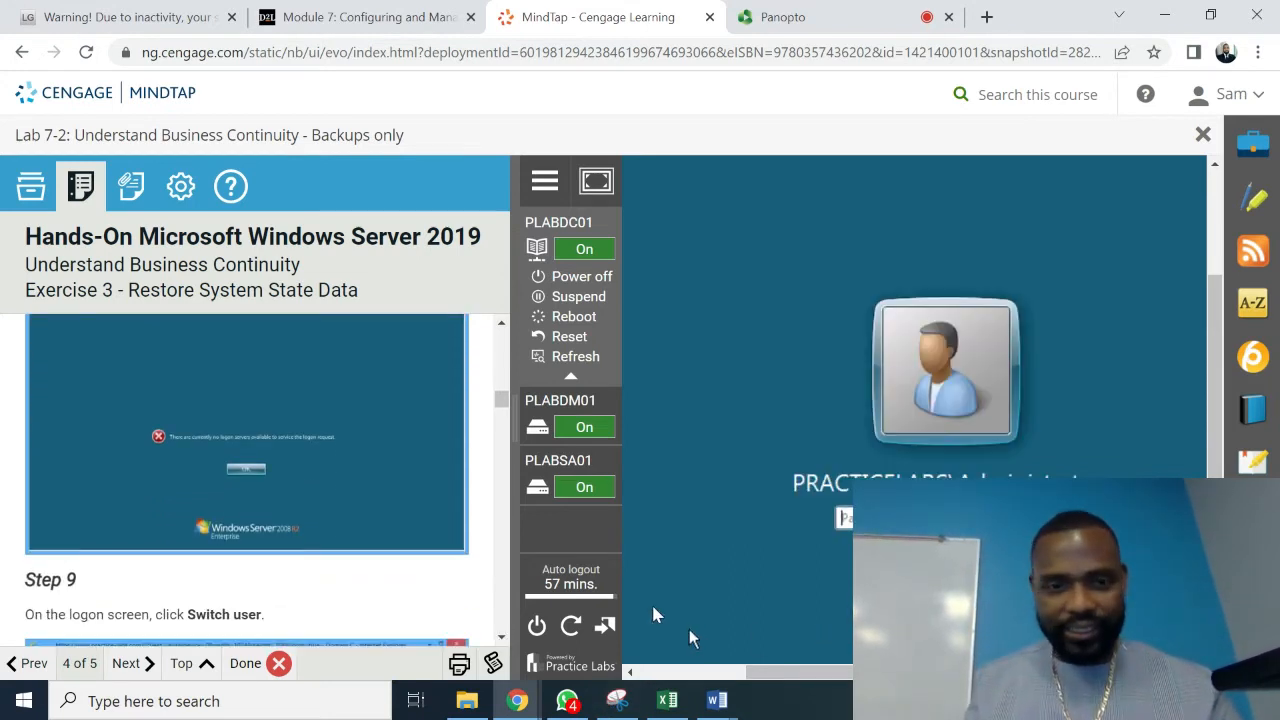
- Switch user and choose Other User on the PLABDC01 logon screen
scroll(503, 640, down, 2)
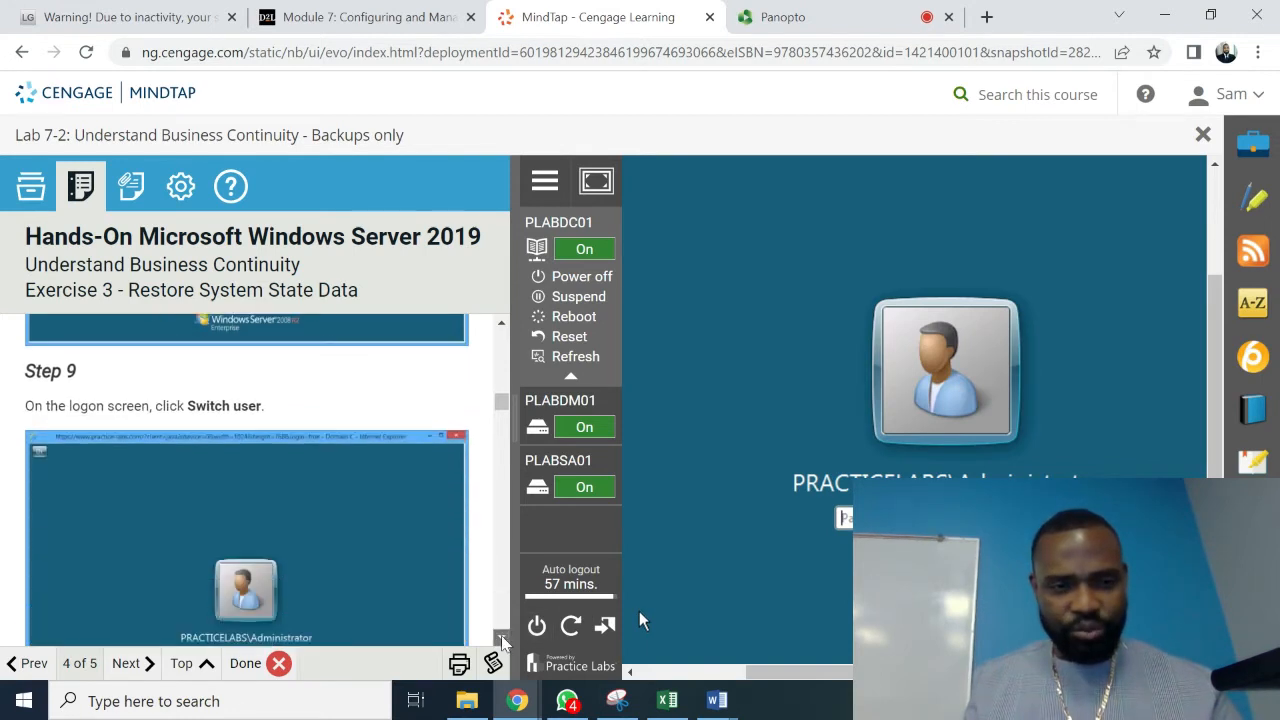
scroll(503, 640, down, 2)
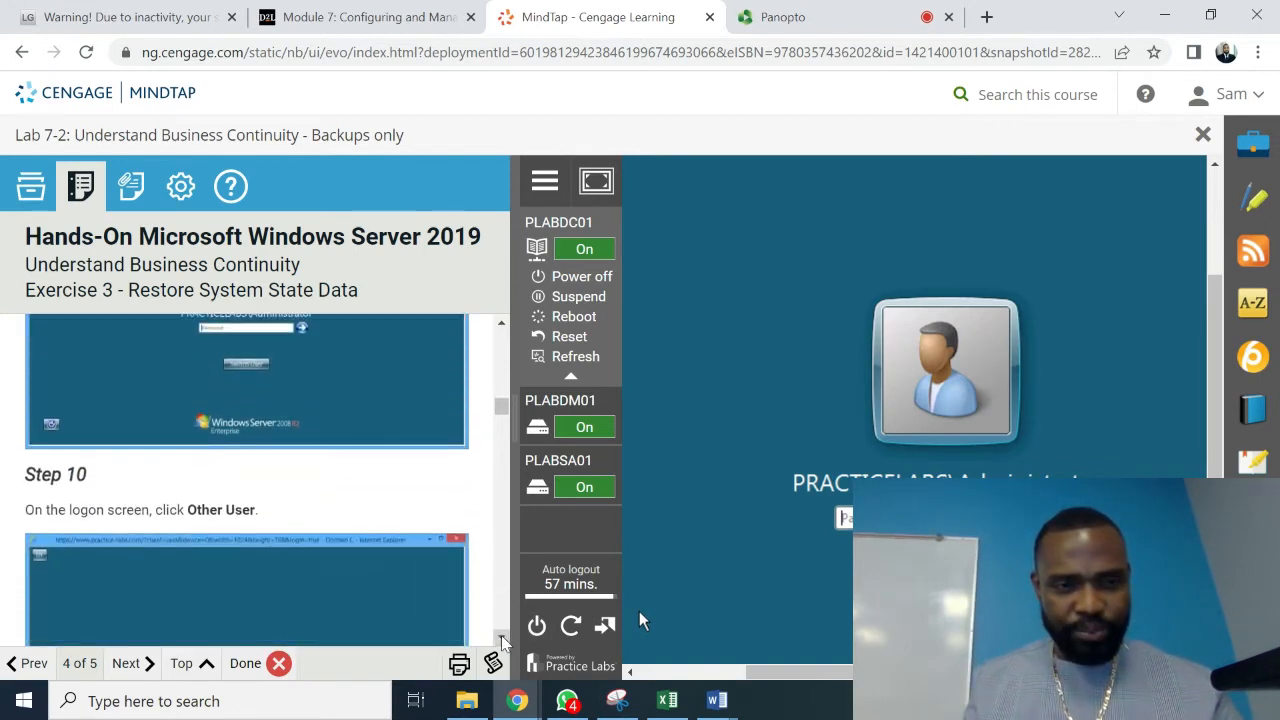
scroll(503, 640, down, 2)
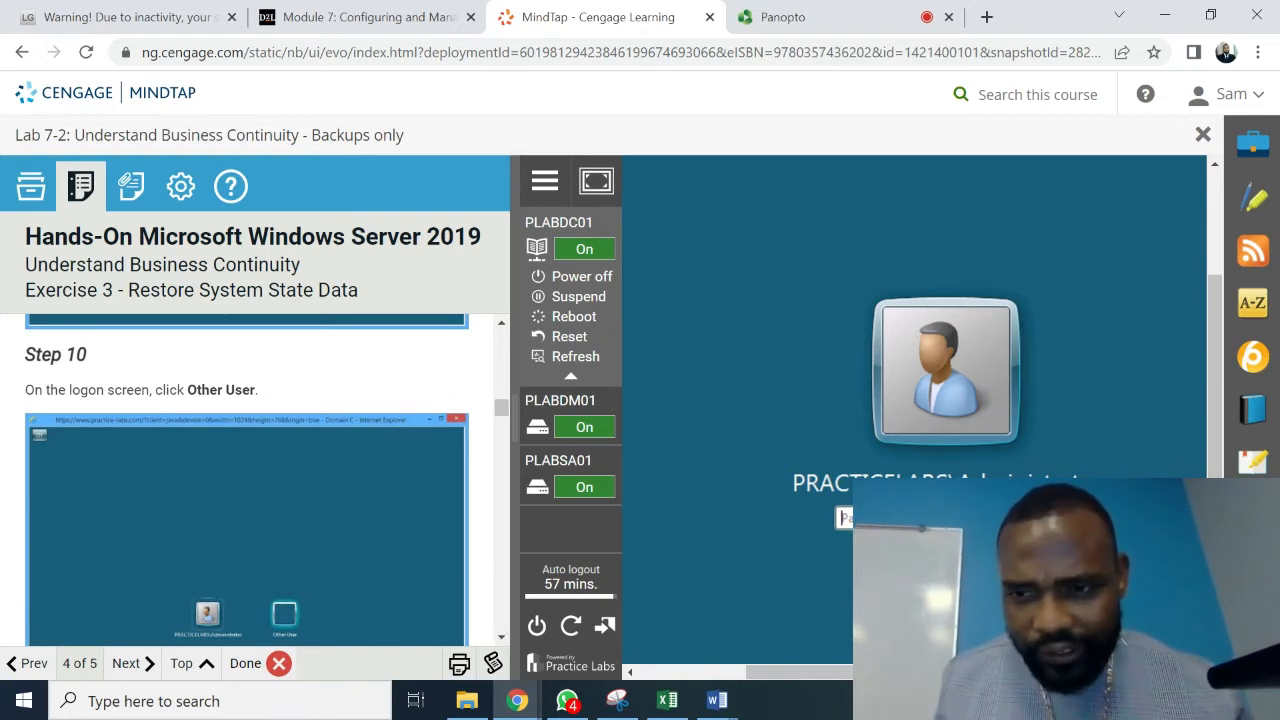
click(946, 590)
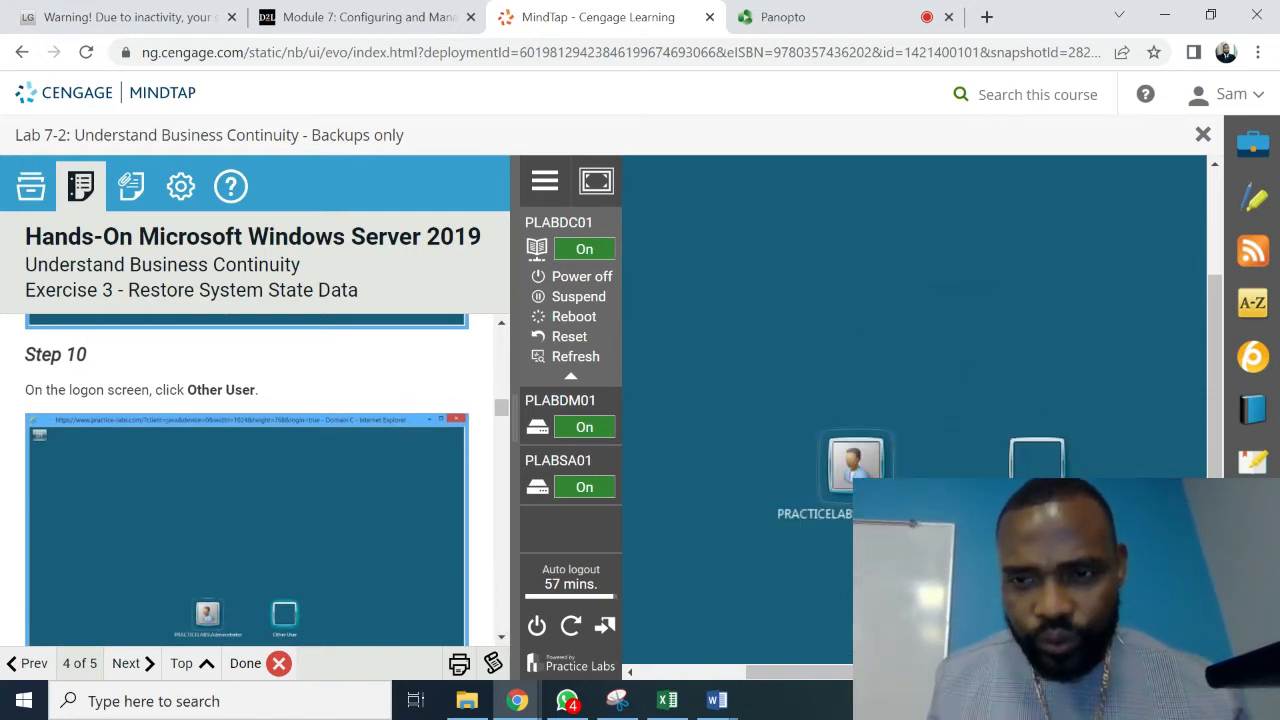
click(1045, 459)
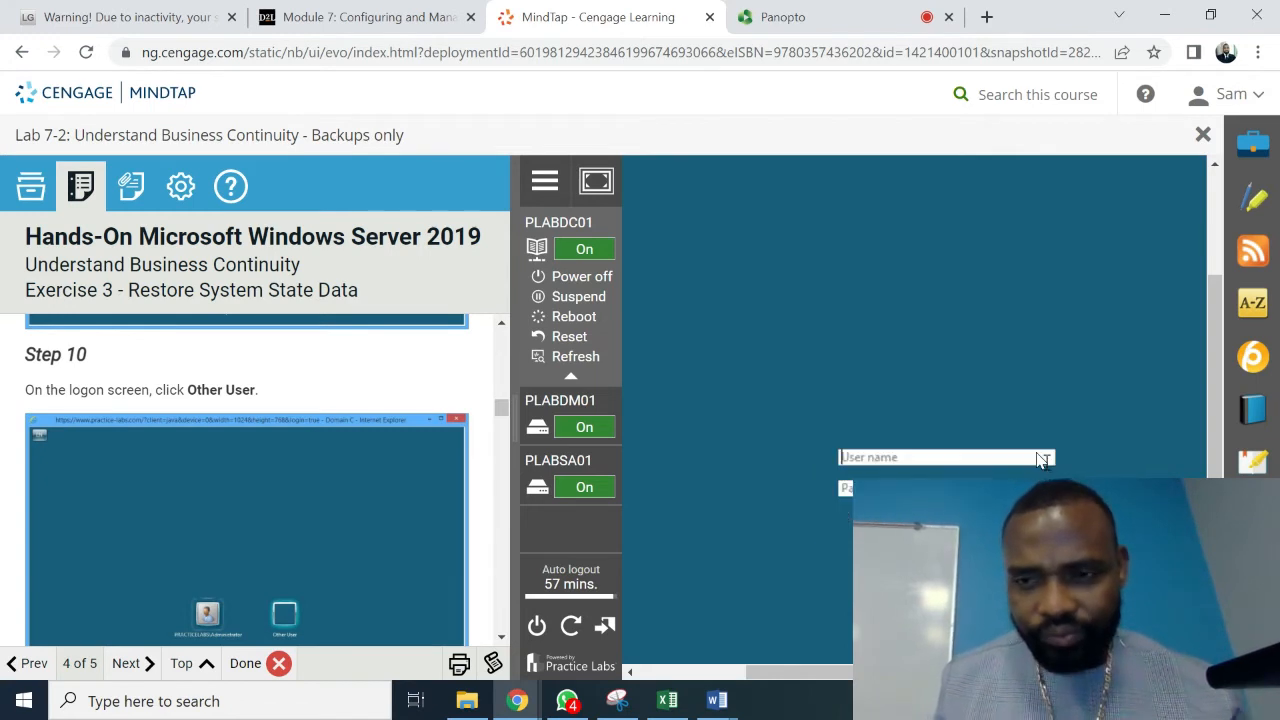
- Following Step 11, enter .\administrator and the password, then submit the logon
click(502, 637)
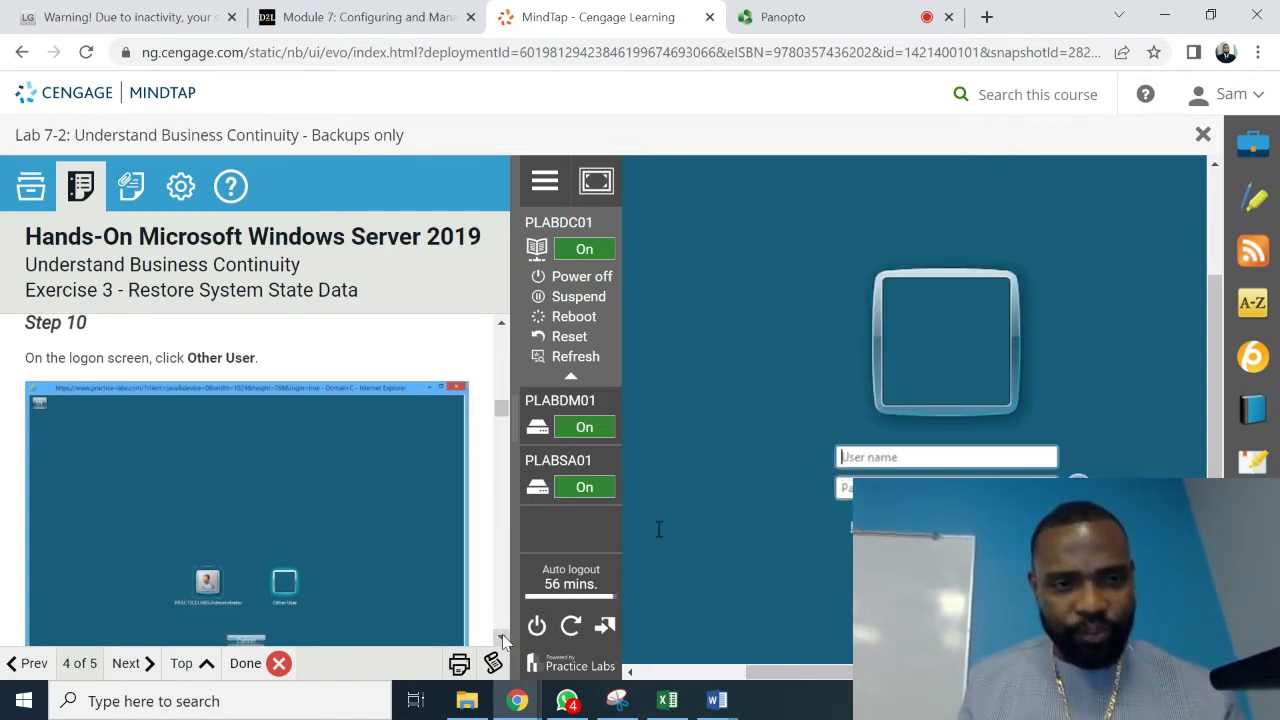
drag(503, 640, 503, 640)
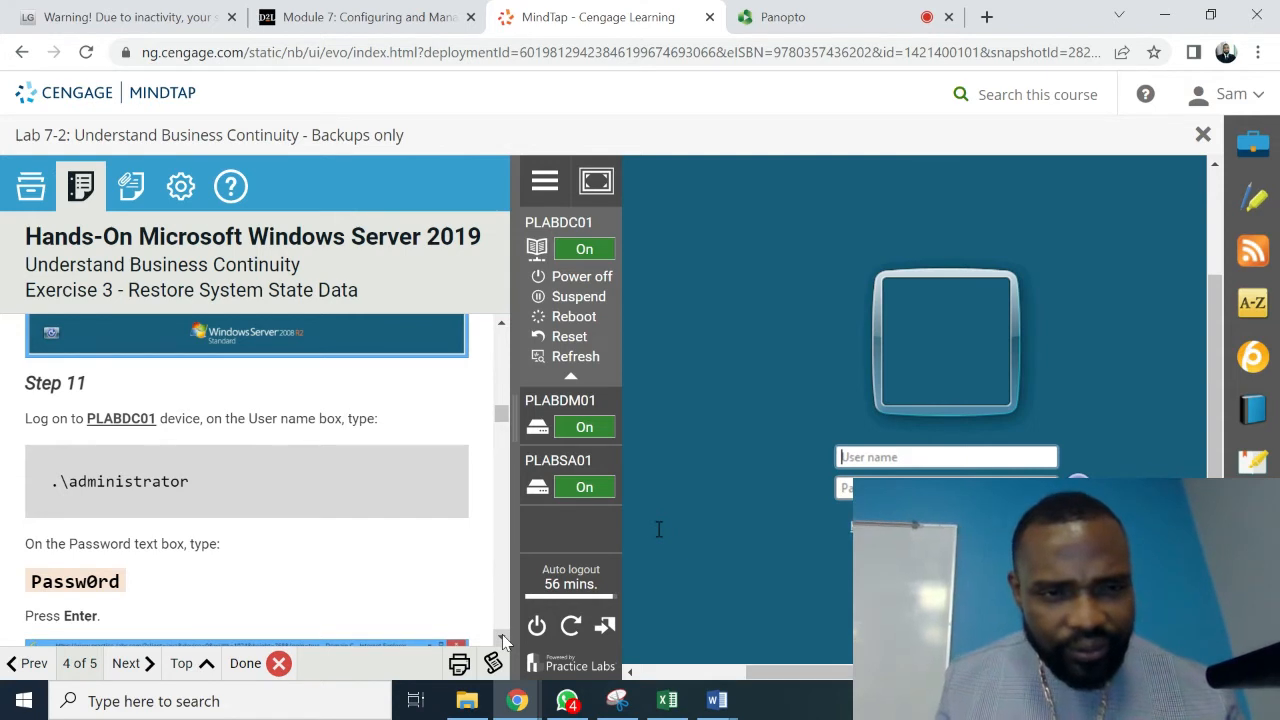
click(503, 640)
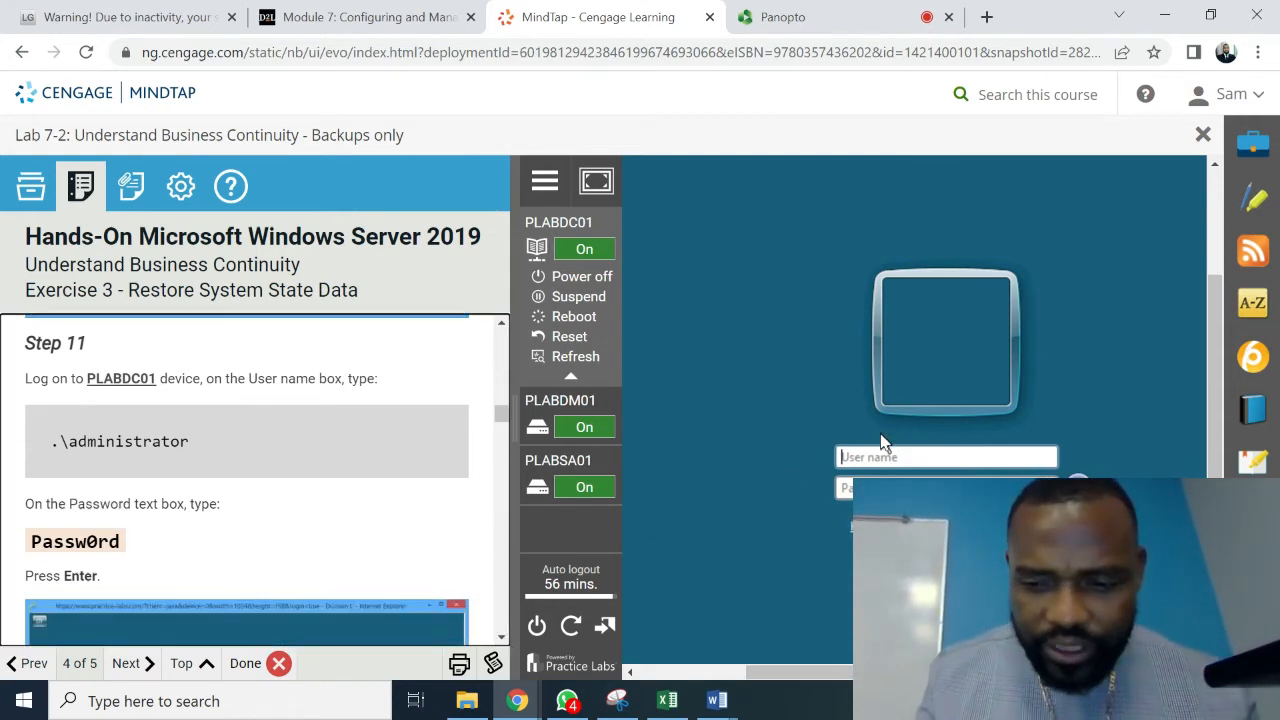
key(space)
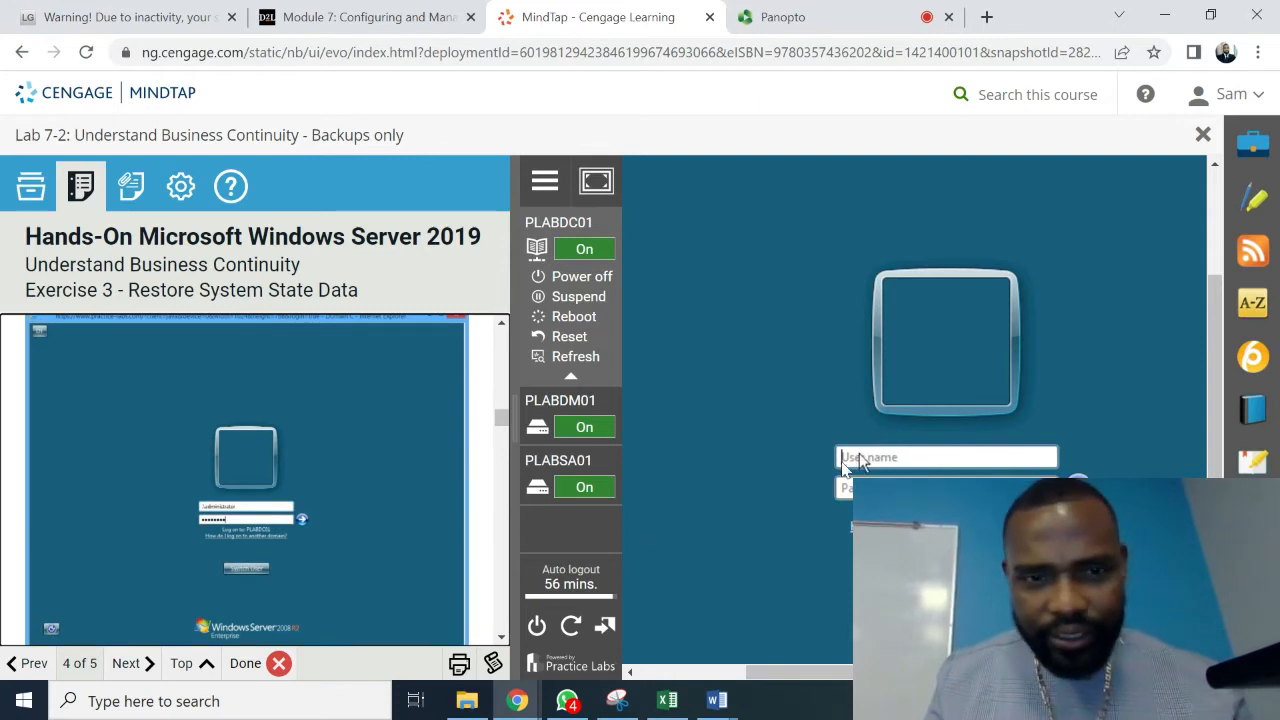
click(502, 326)
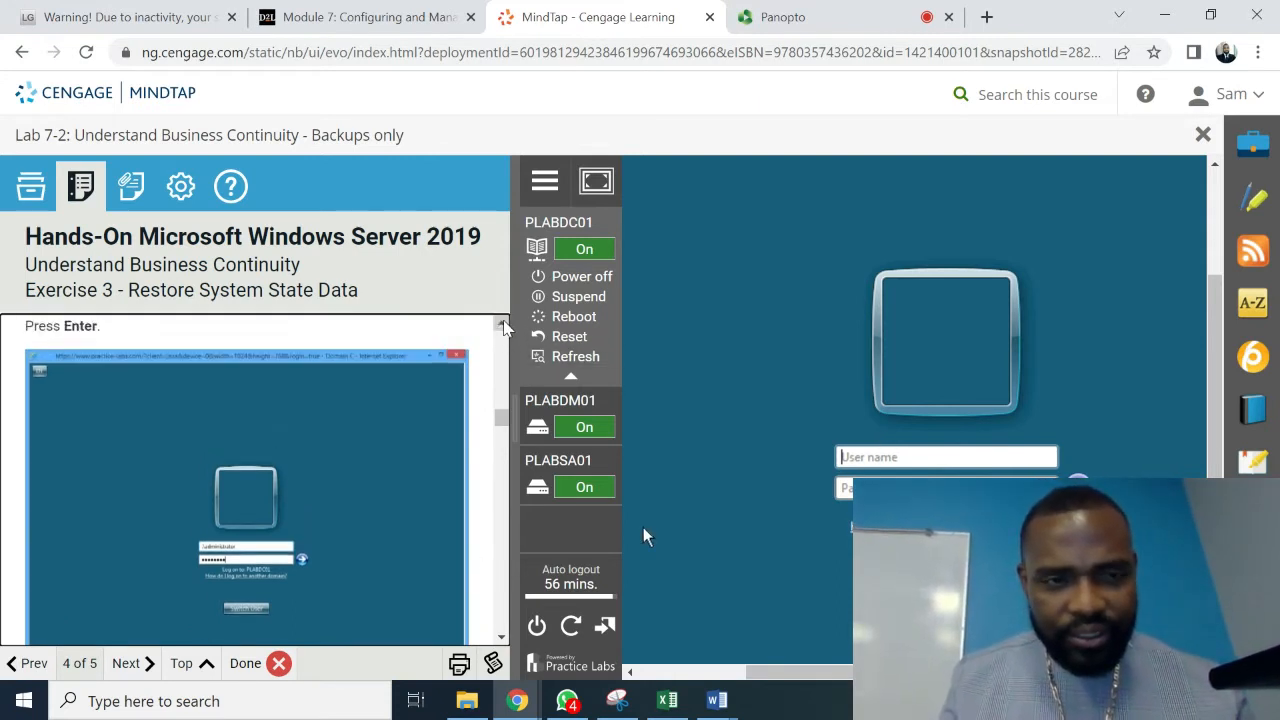
click(503, 326)
click(503, 326)
click(503, 326)
click(503, 326)
click(503, 326)
click(503, 326)
click(503, 326)
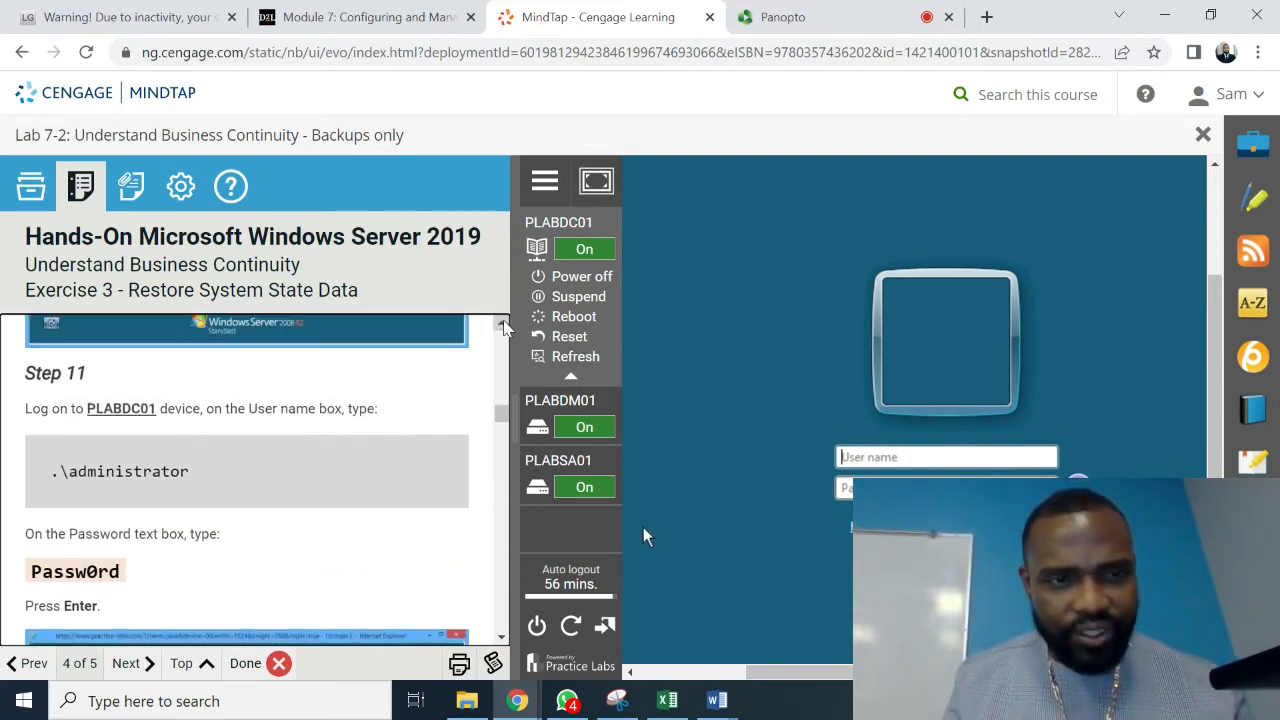
click(857, 459)
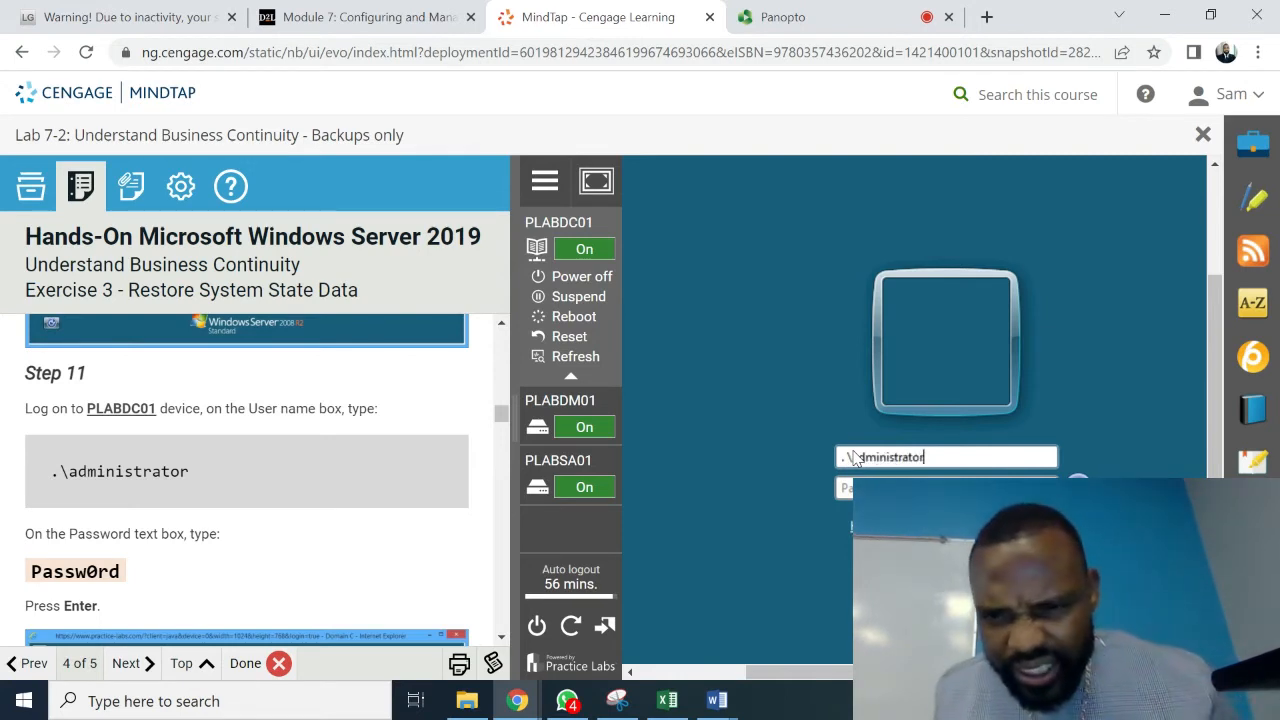
key(Left)
key(Left)
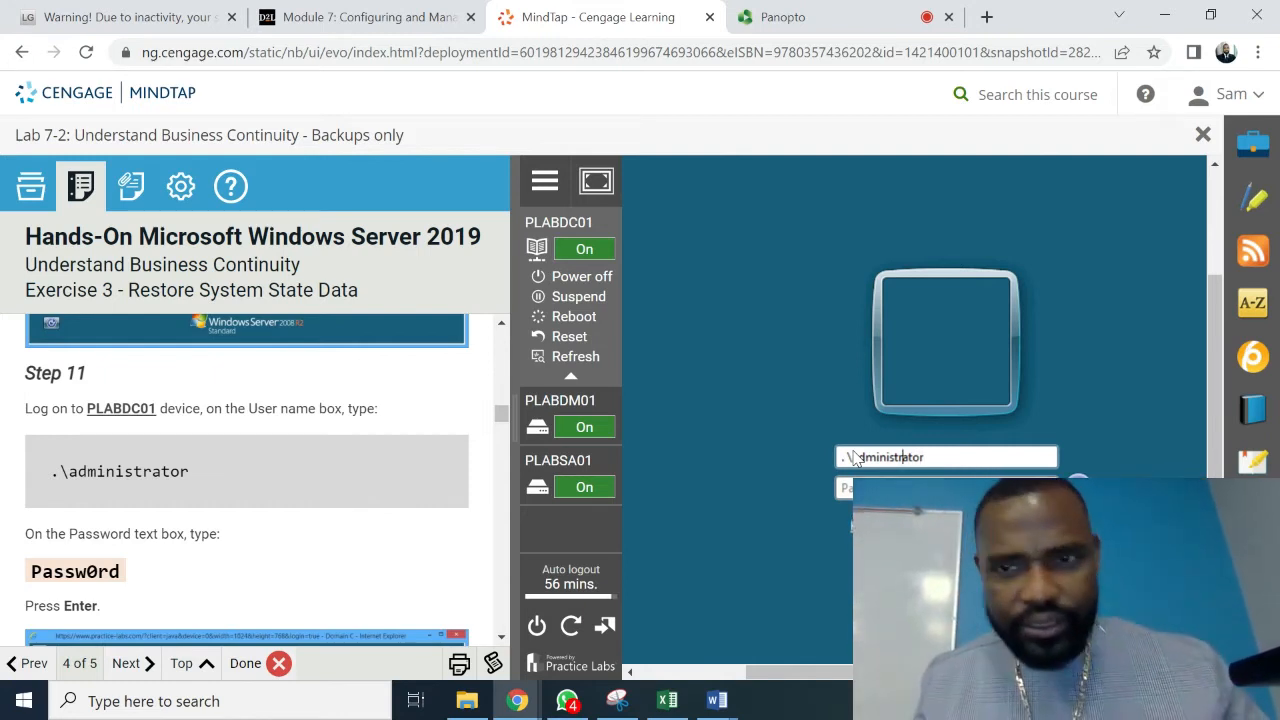
key(Tab)
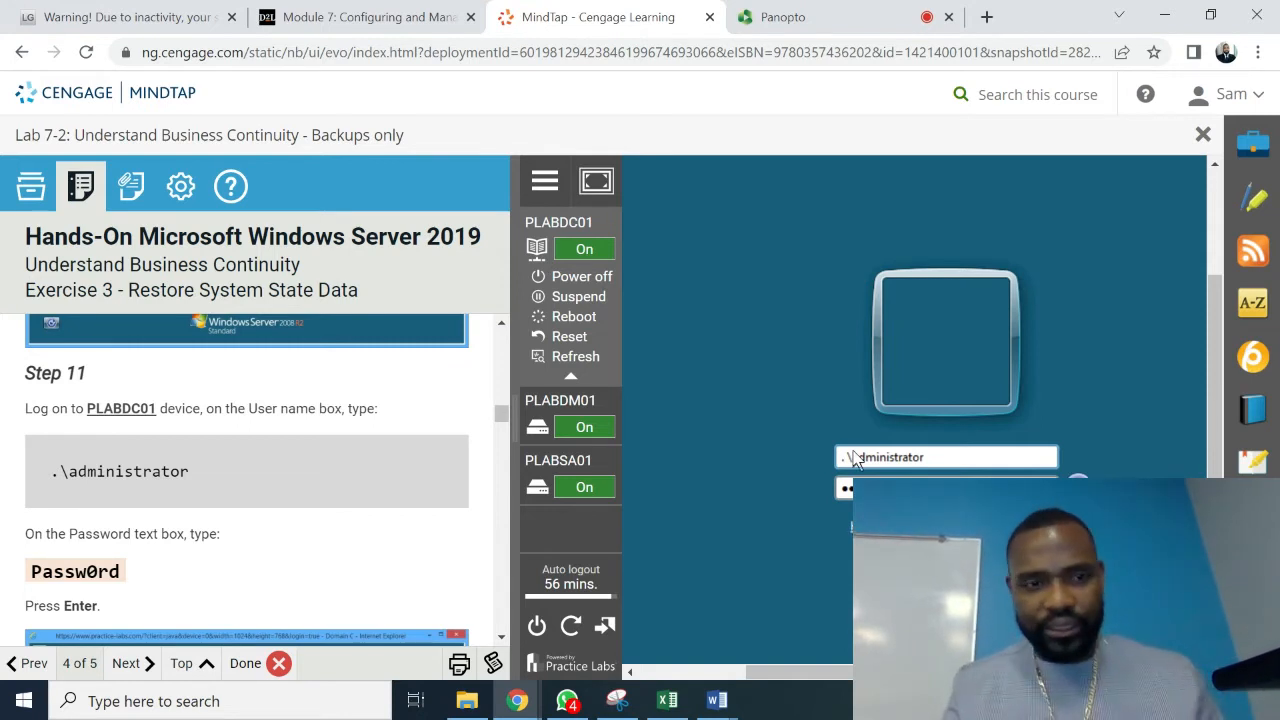
key(Return)
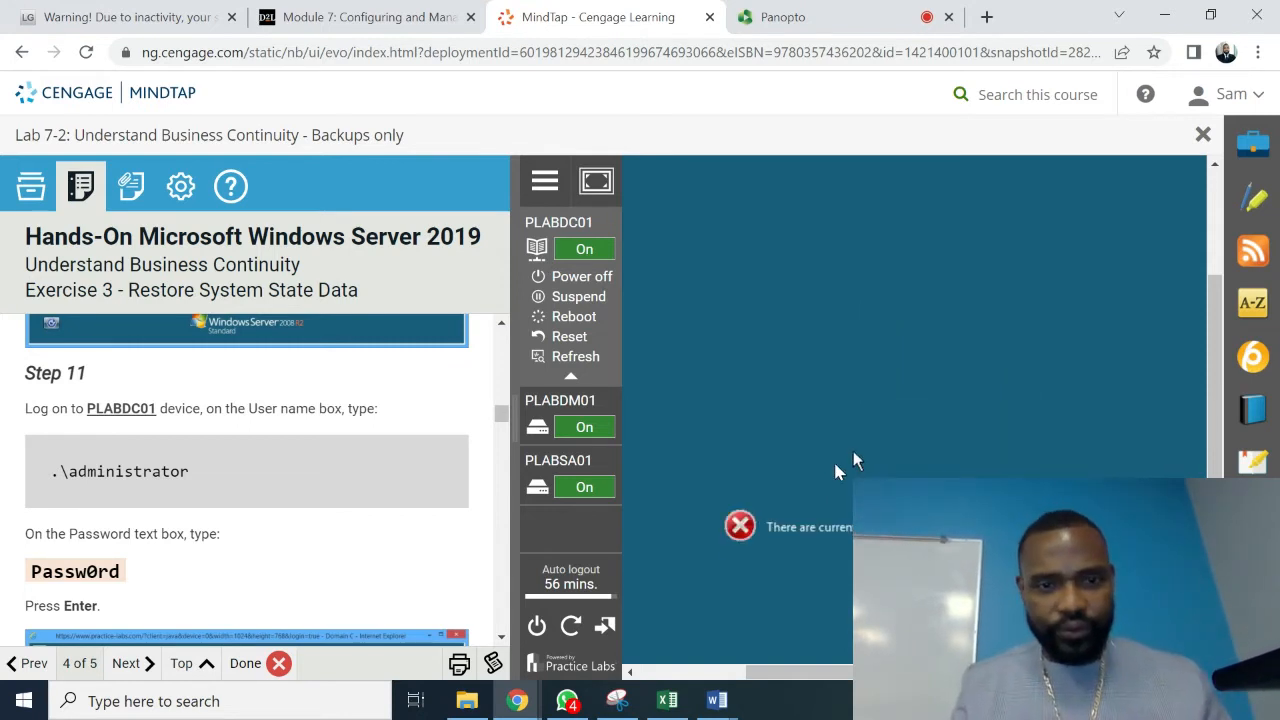
- Scroll the lab instructions down and back up to Step 11
click(502, 638)
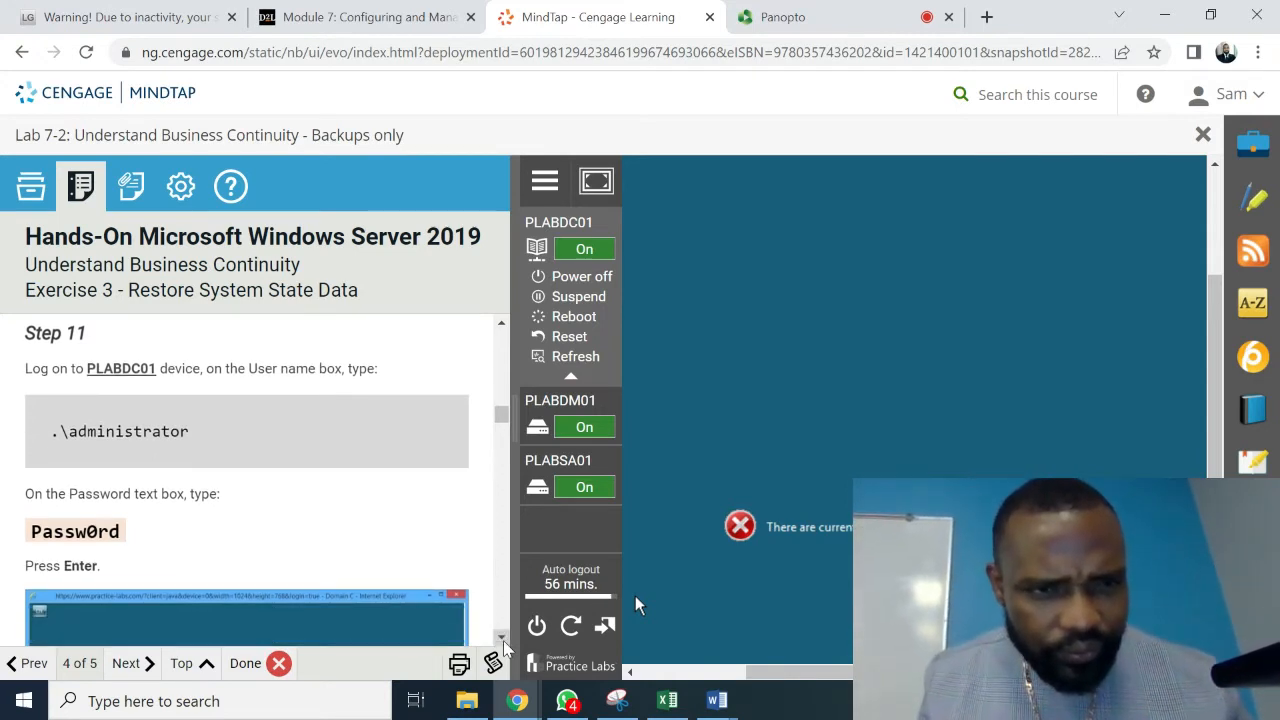
scroll(503, 642, down, 3)
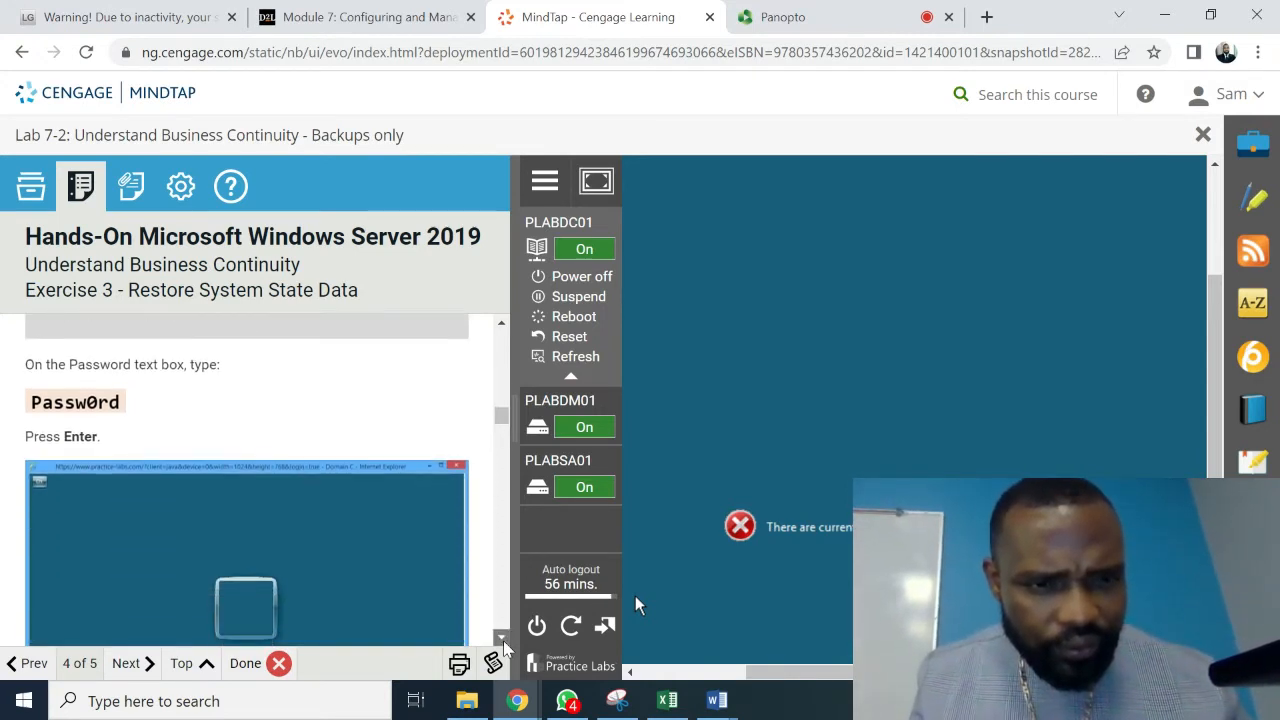
scroll(503, 640, down, 5)
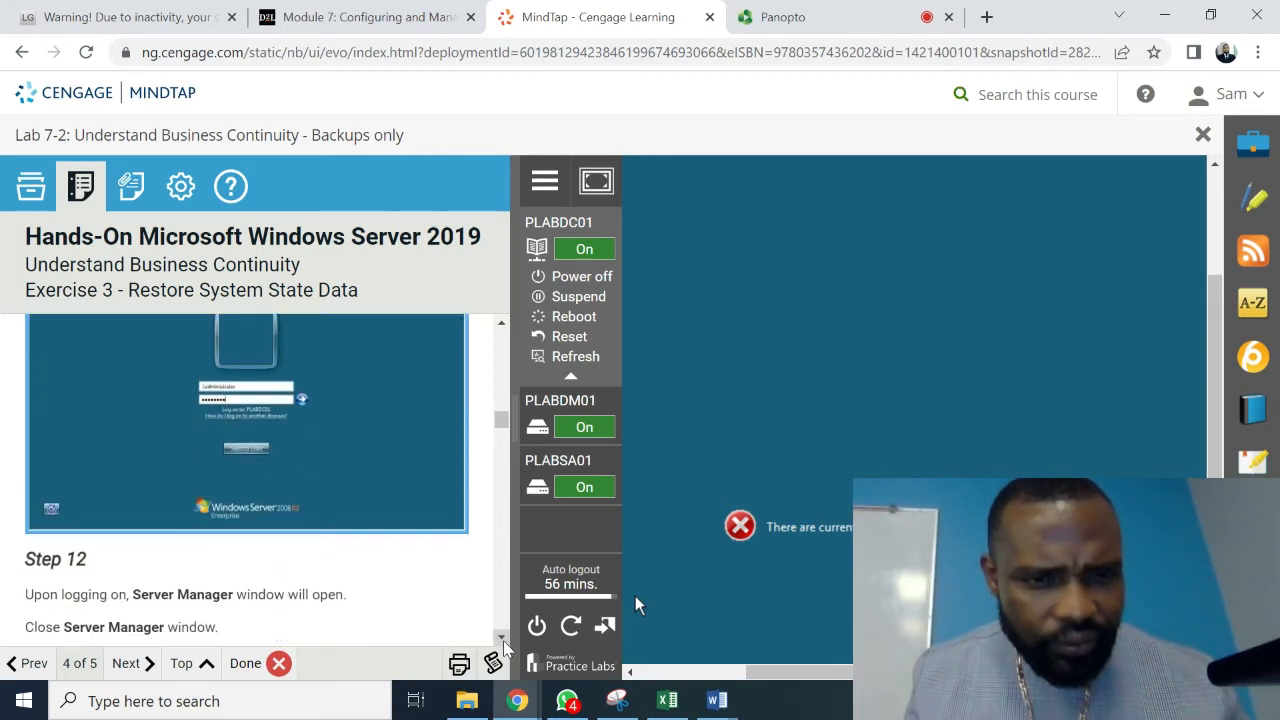
scroll(503, 642, down, 5)
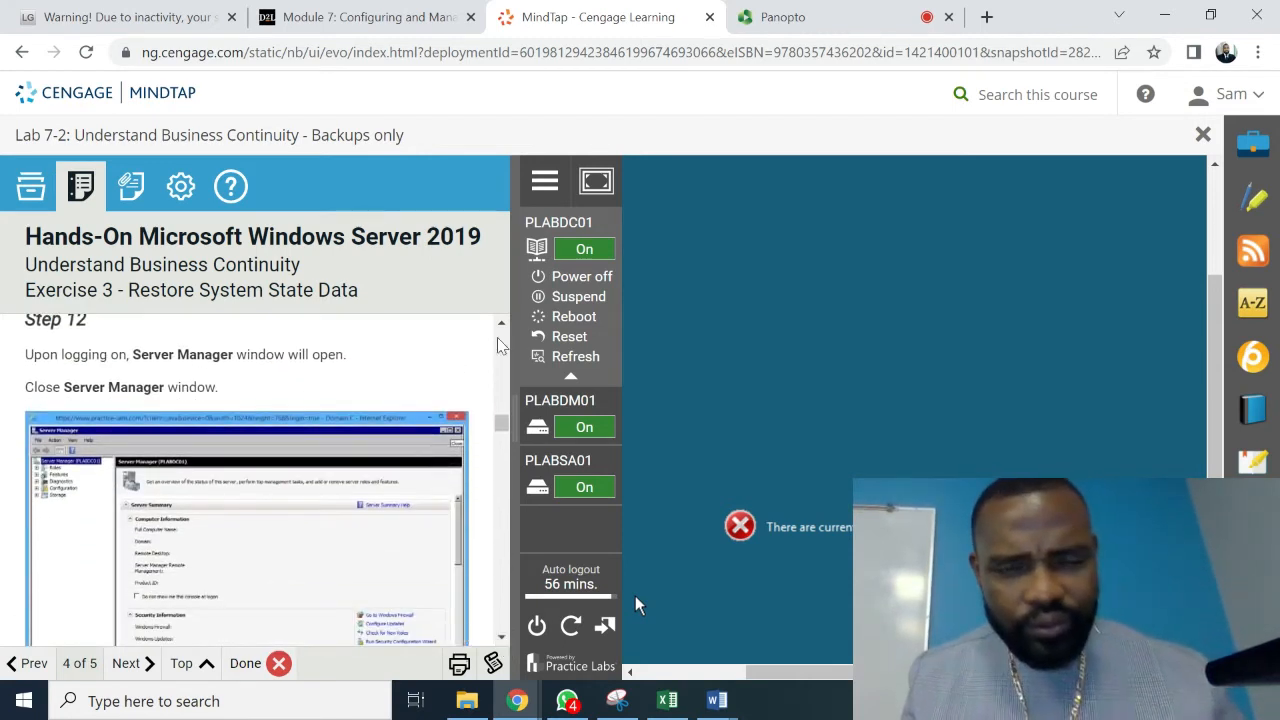
scroll(503, 330, up, 6)
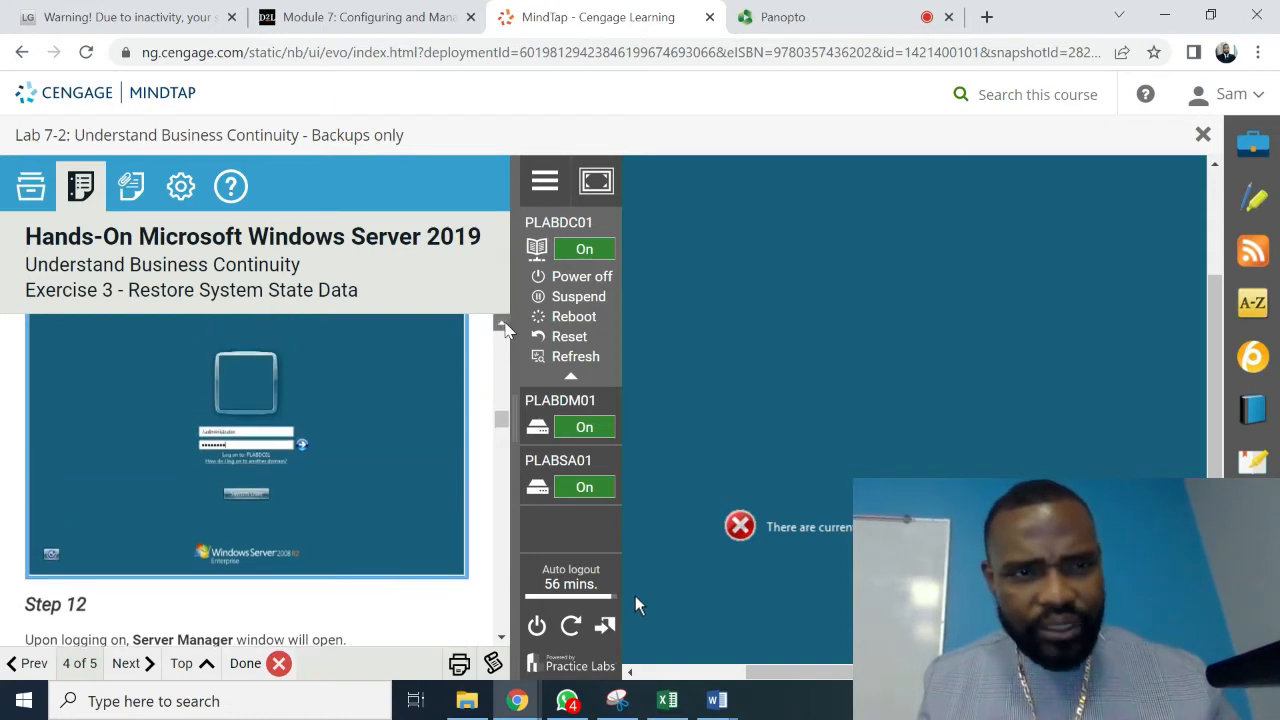
scroll(505, 330, up, 5)
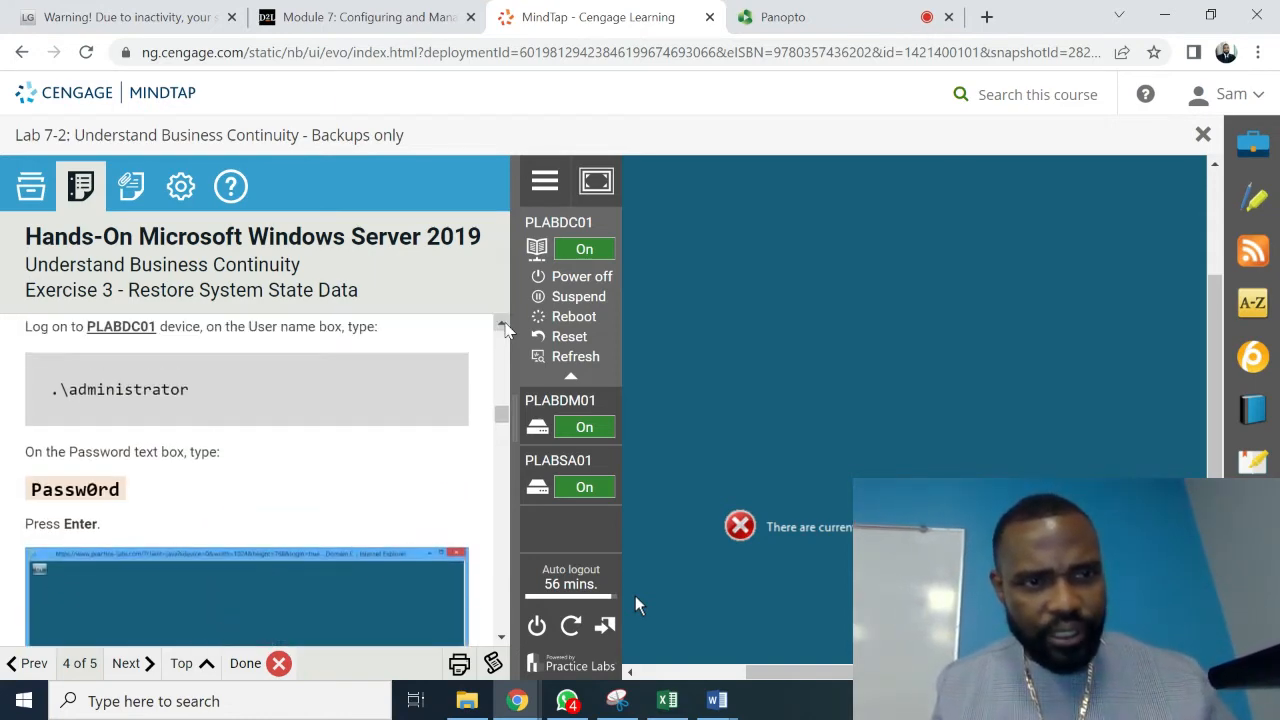
scroll(505, 330, up, 1)
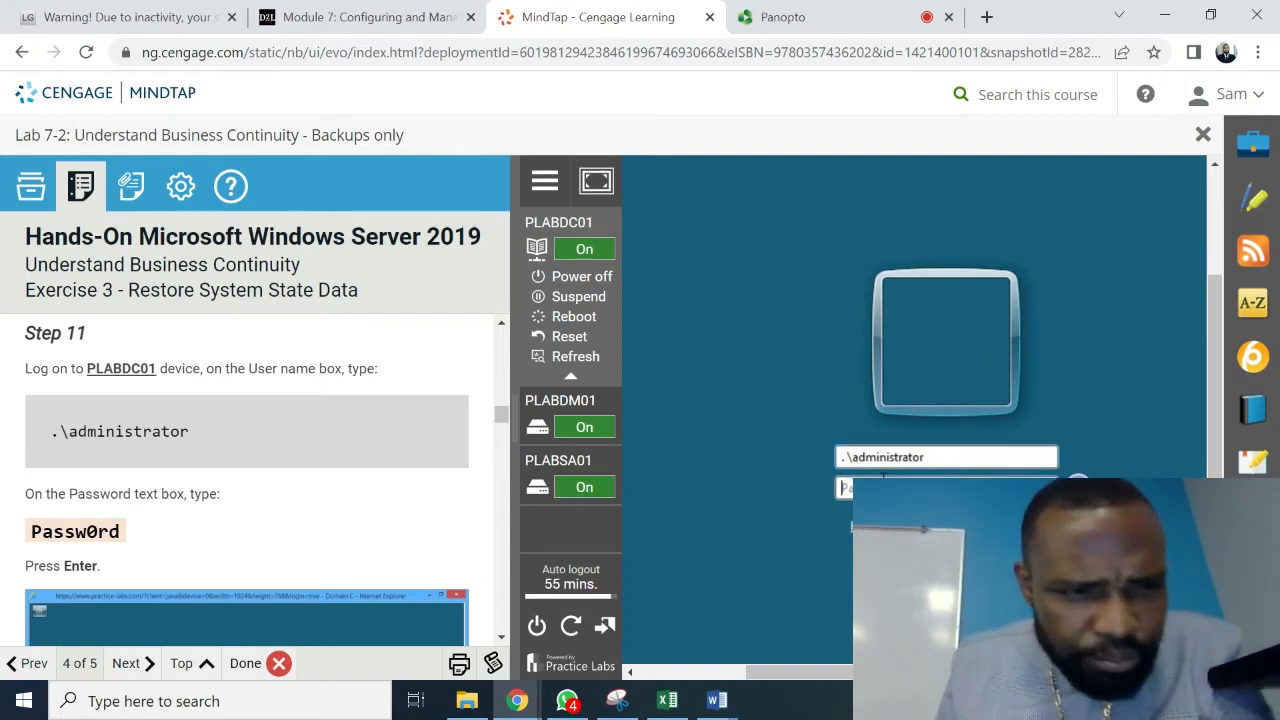
- Remove the stray space from .\administrator, resubmit the logon, and dismiss the 'no logon servers' error
click(848, 460)
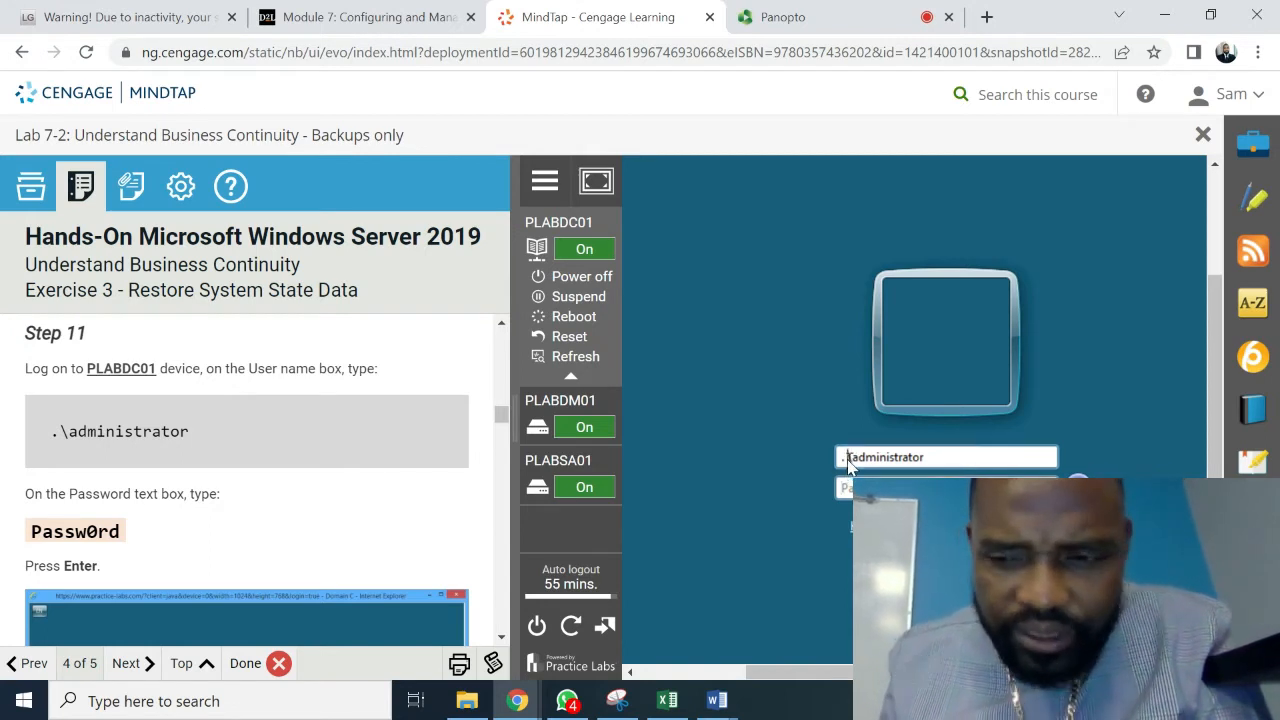
key(BackSpace)
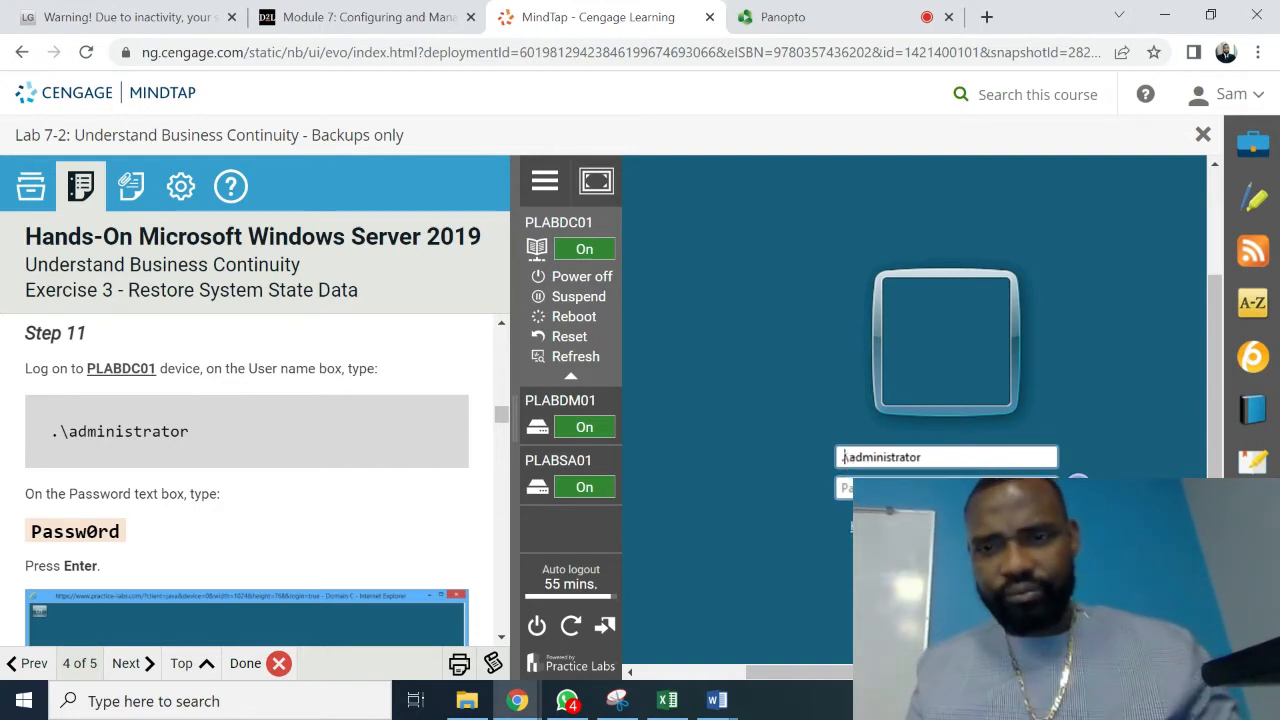
key(Tab)
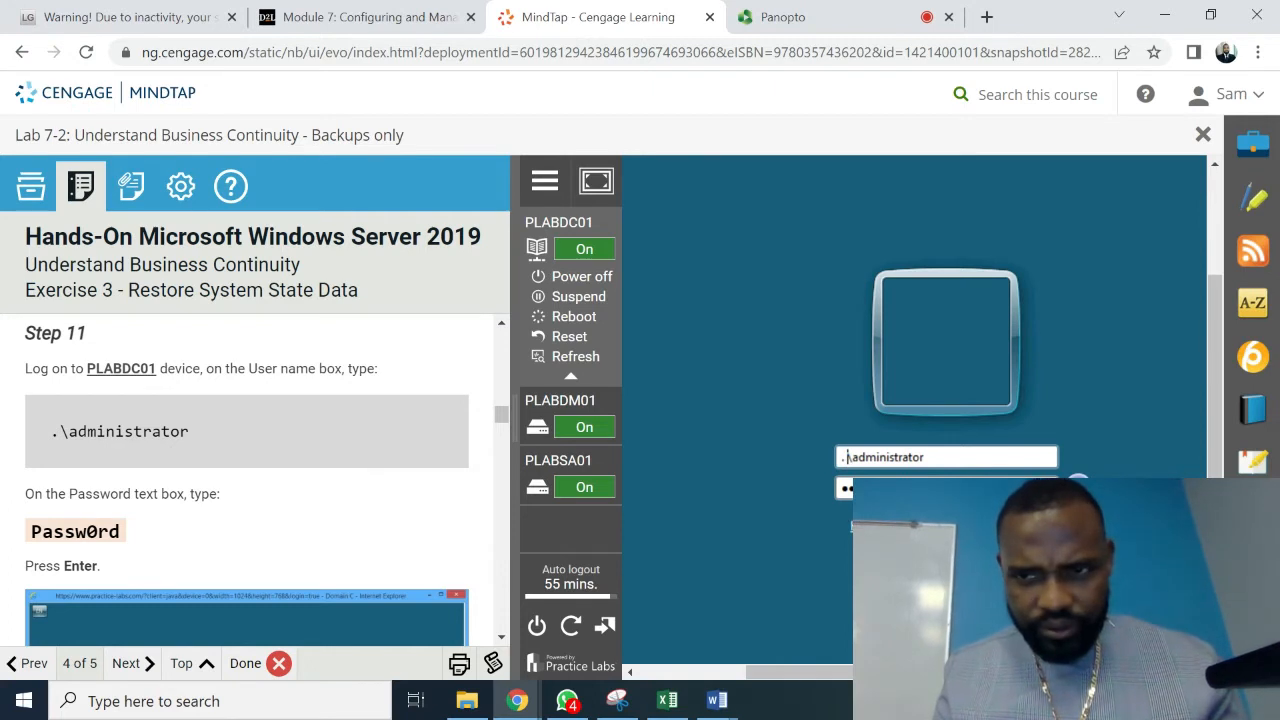
key(Return)
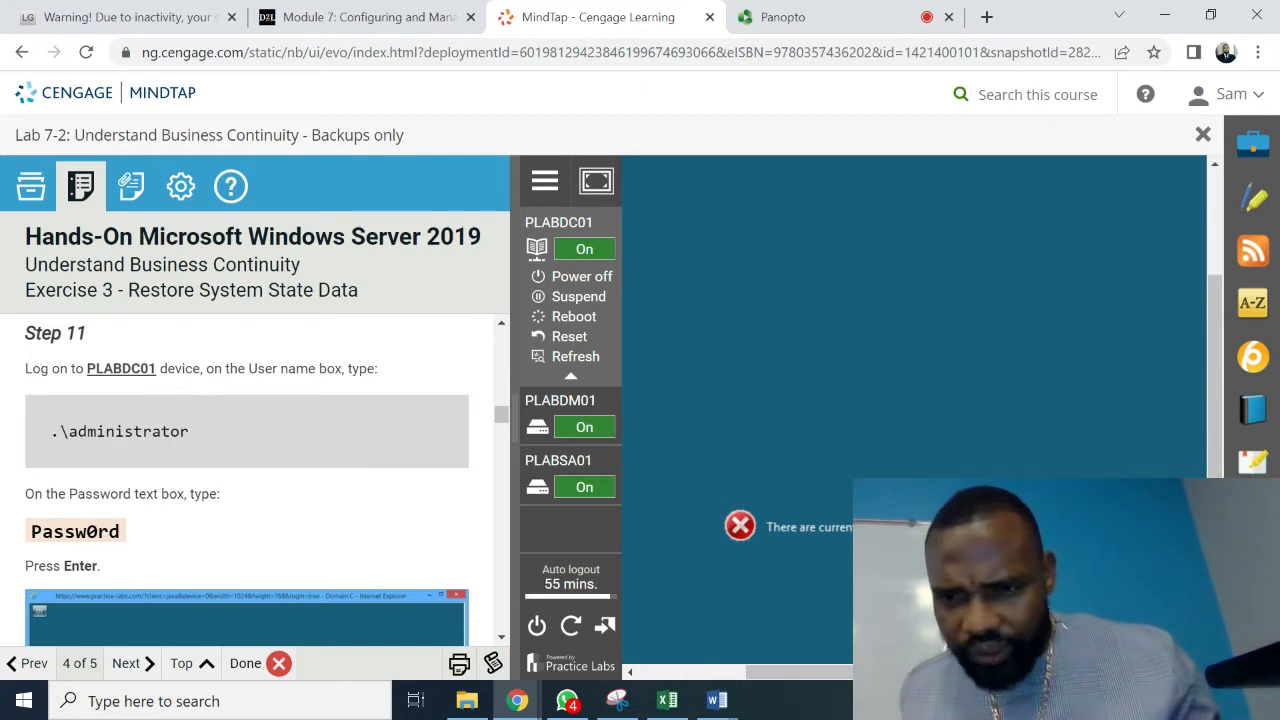
key(Return)
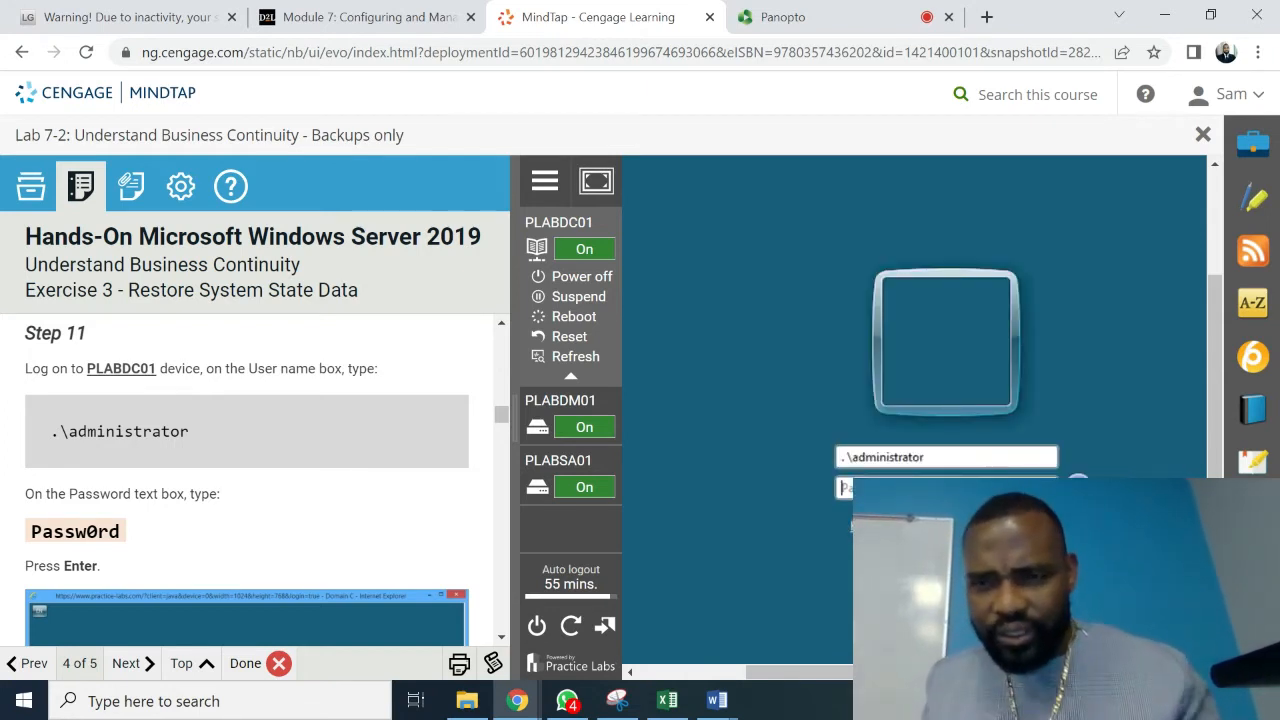
click(502, 326)
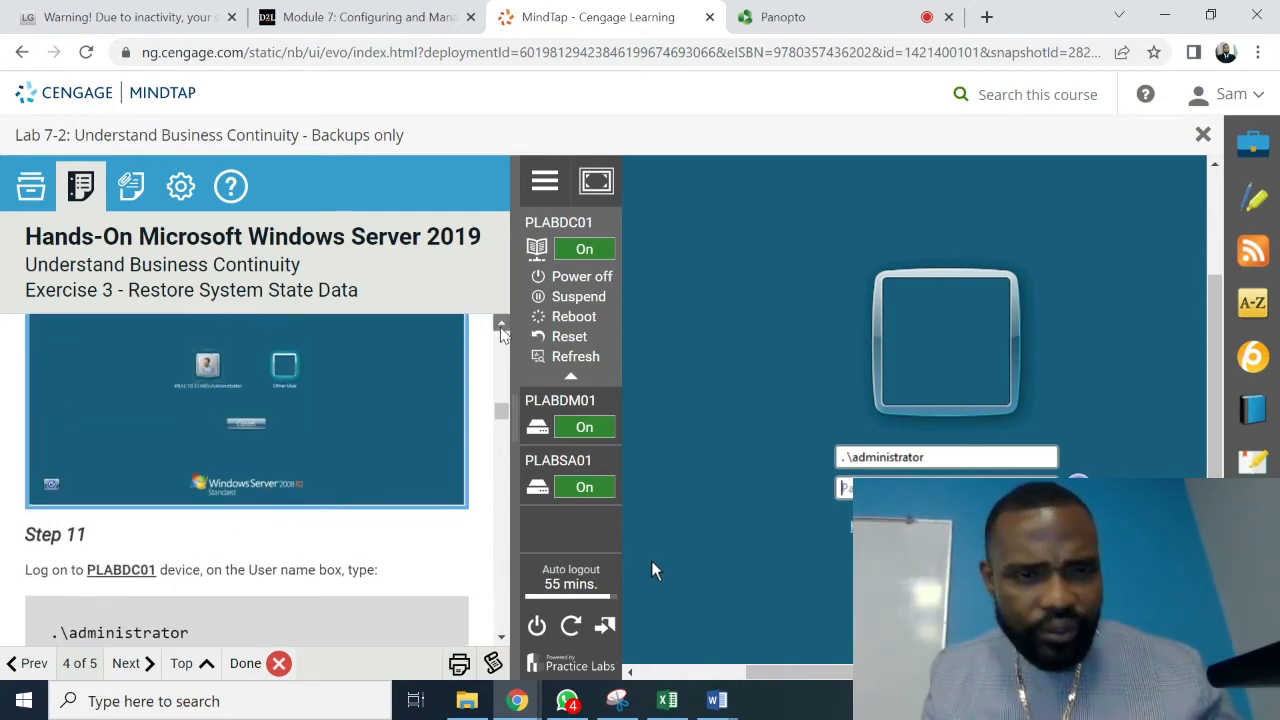
click(501, 328)
click(501, 328)
click(501, 328)
click(501, 328)
click(501, 328)
click(501, 328)
click(501, 328)
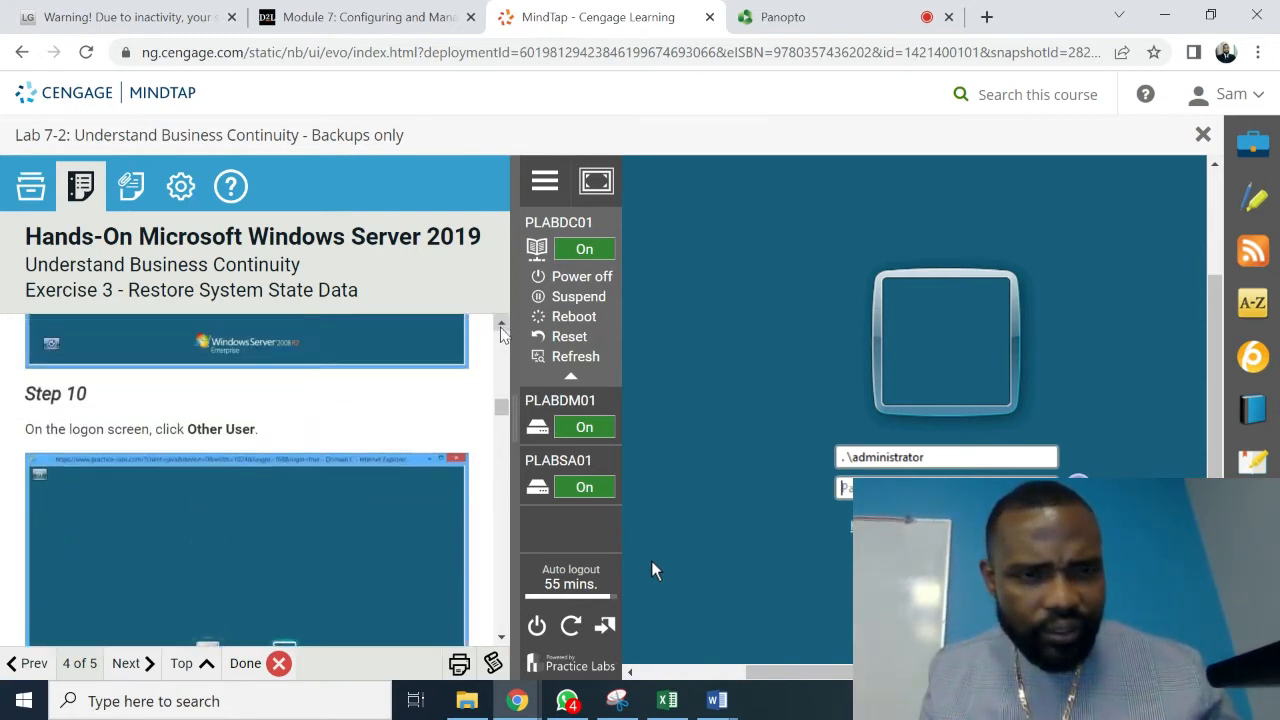
click(502, 328)
click(502, 328)
click(502, 328)
click(502, 328)
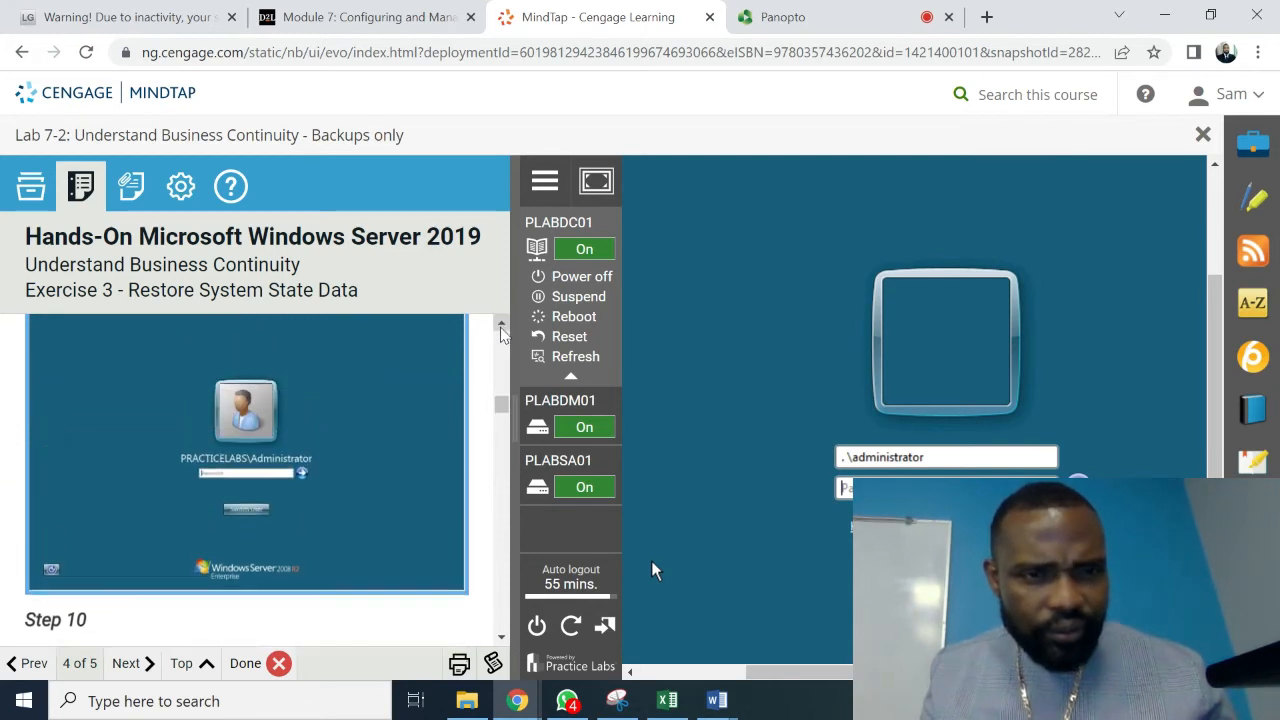
click(502, 328)
click(502, 328)
click(502, 328)
click(502, 328)
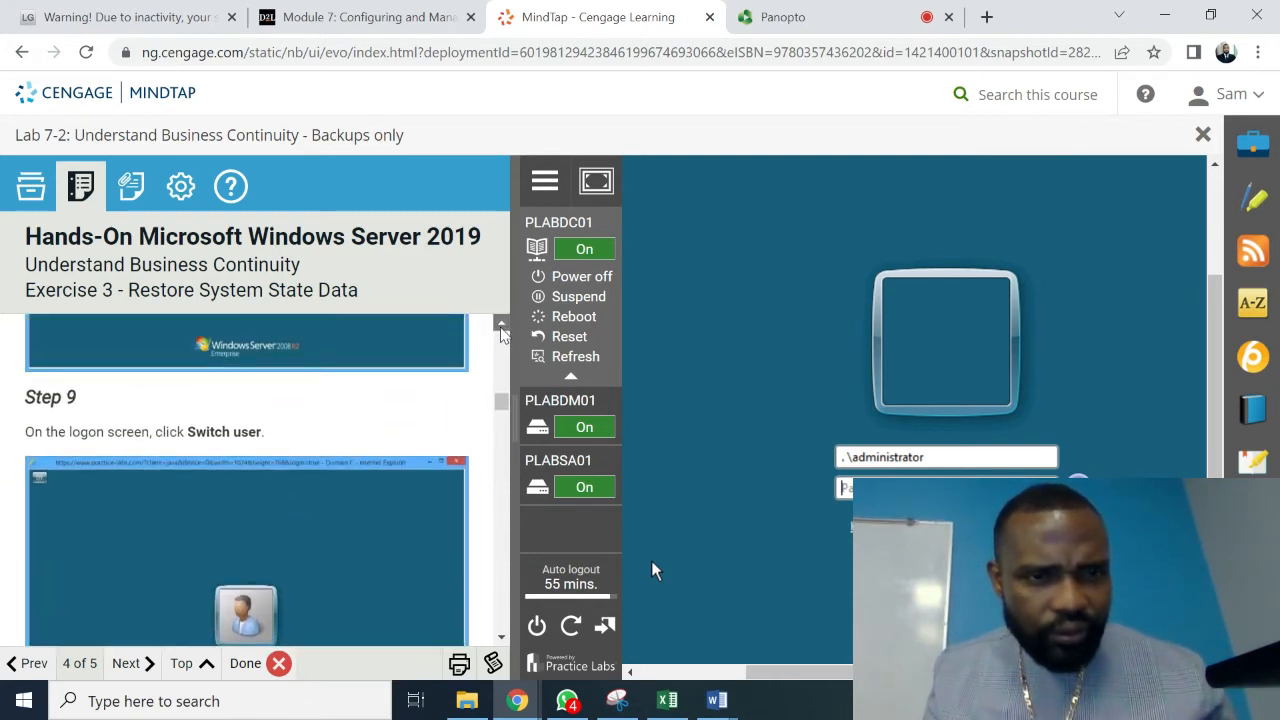
click(502, 328)
click(502, 328)
click(502, 328)
click(502, 328)
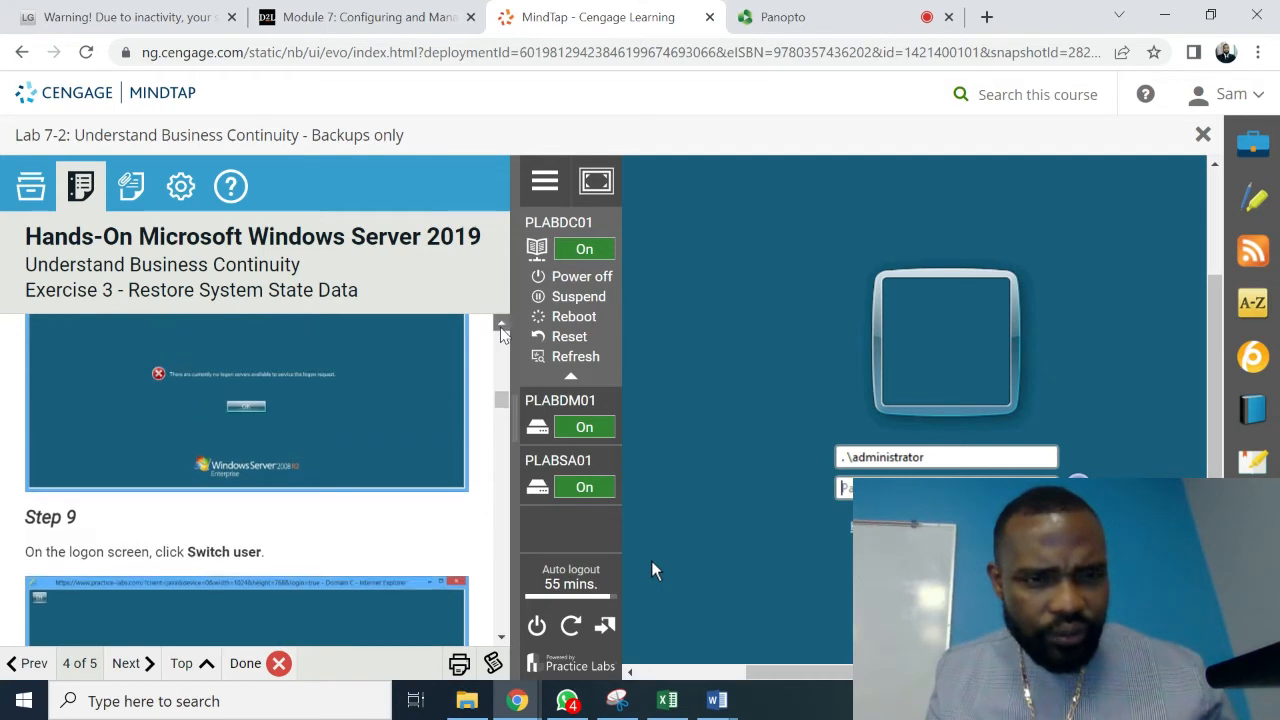
click(502, 328)
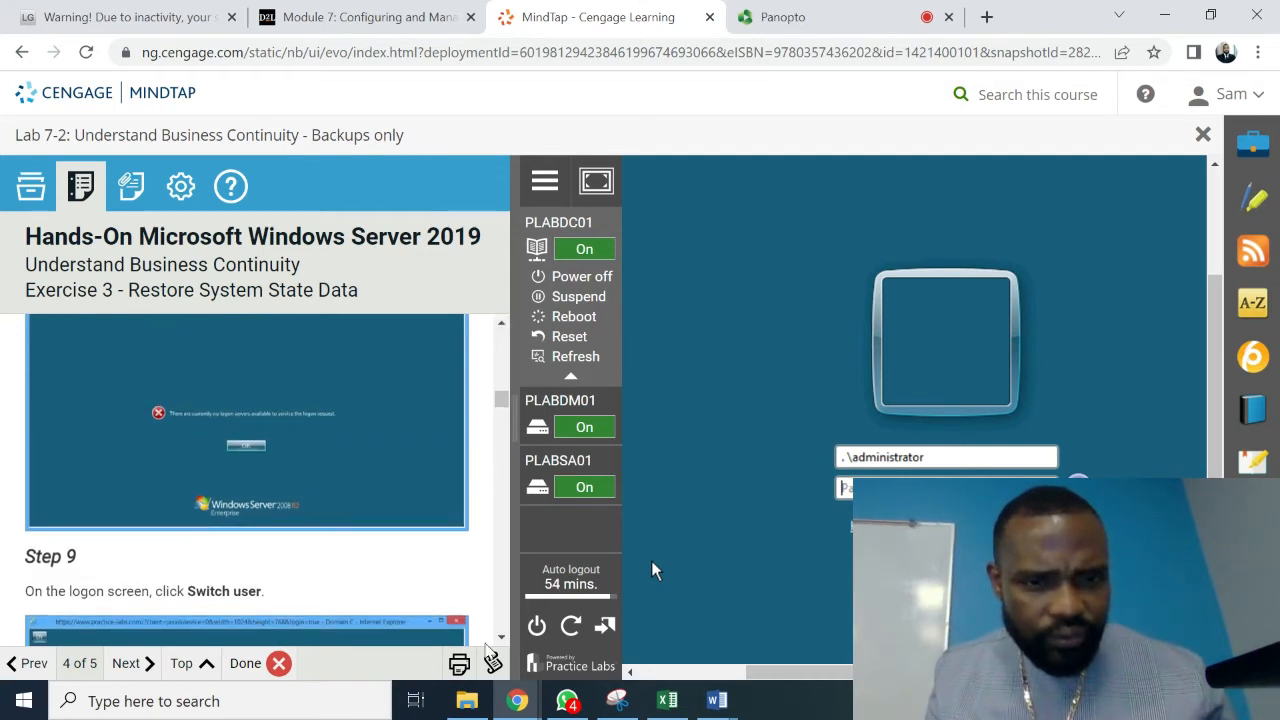
click(502, 636)
click(502, 637)
click(502, 637)
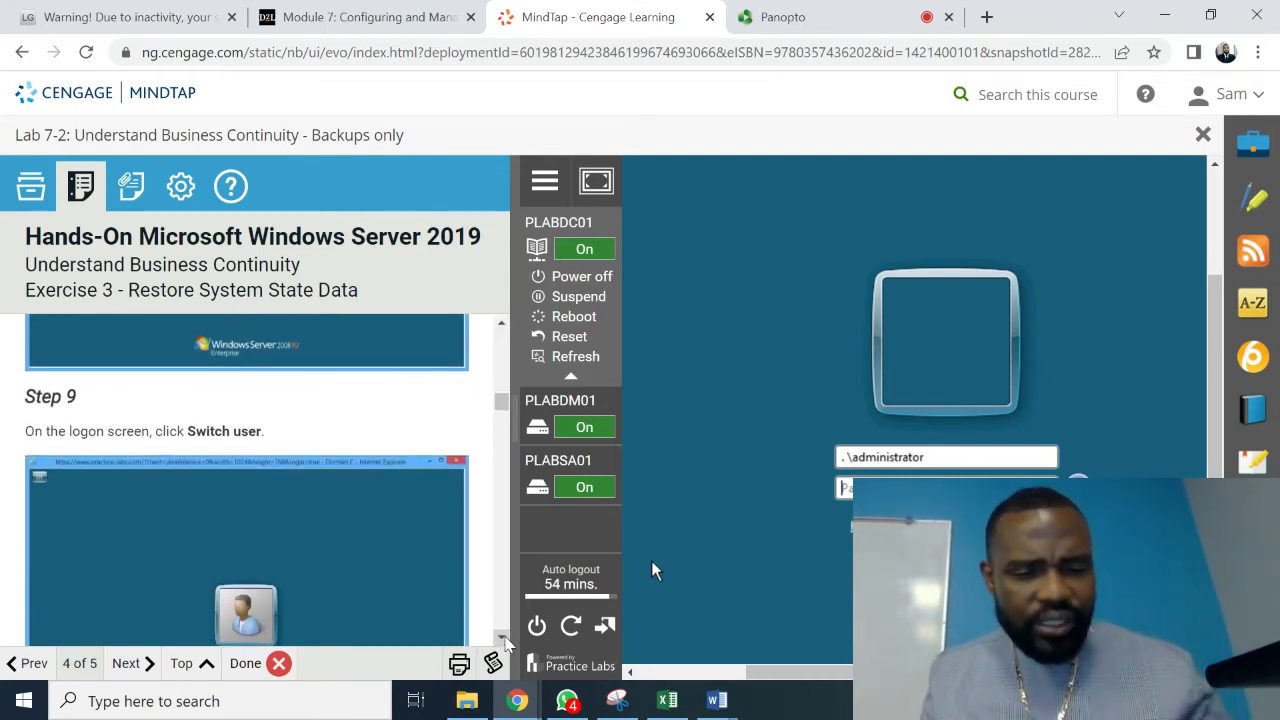
click(502, 637)
click(502, 637)
click(502, 637)
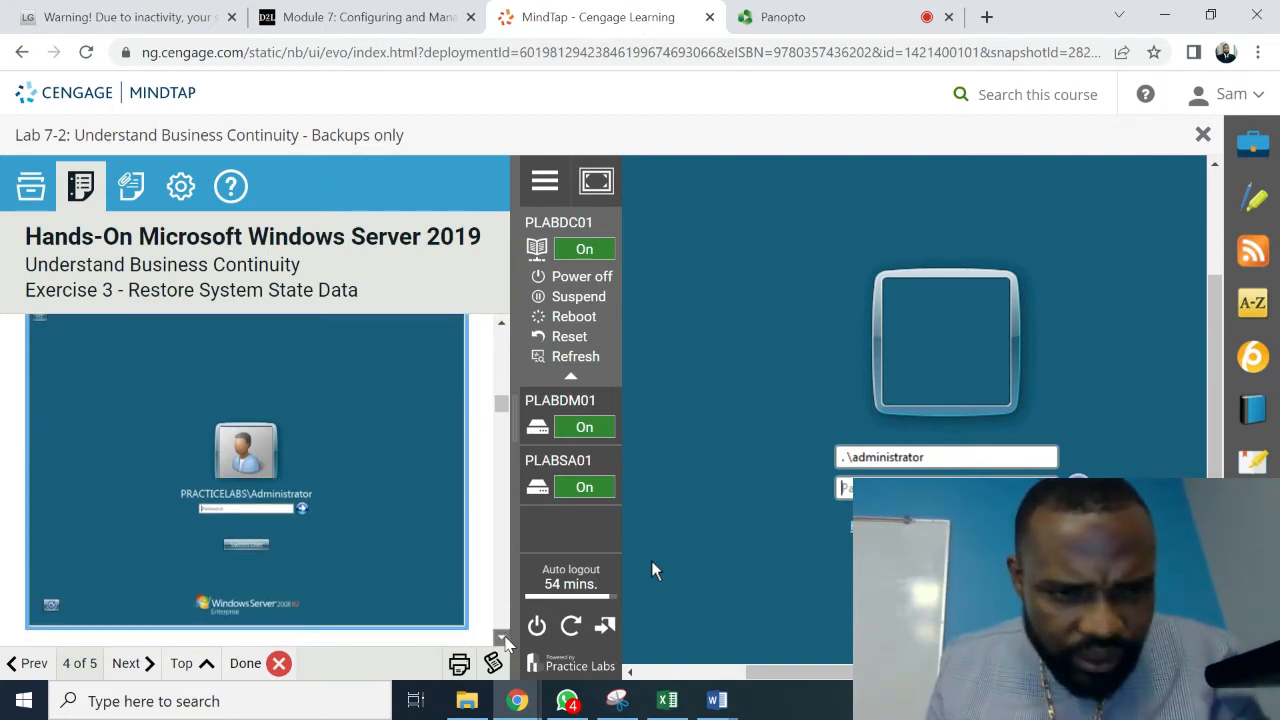
click(502, 637)
click(502, 637)
click(502, 637)
click(502, 637)
click(502, 637)
click(502, 637)
click(502, 637)
click(502, 637)
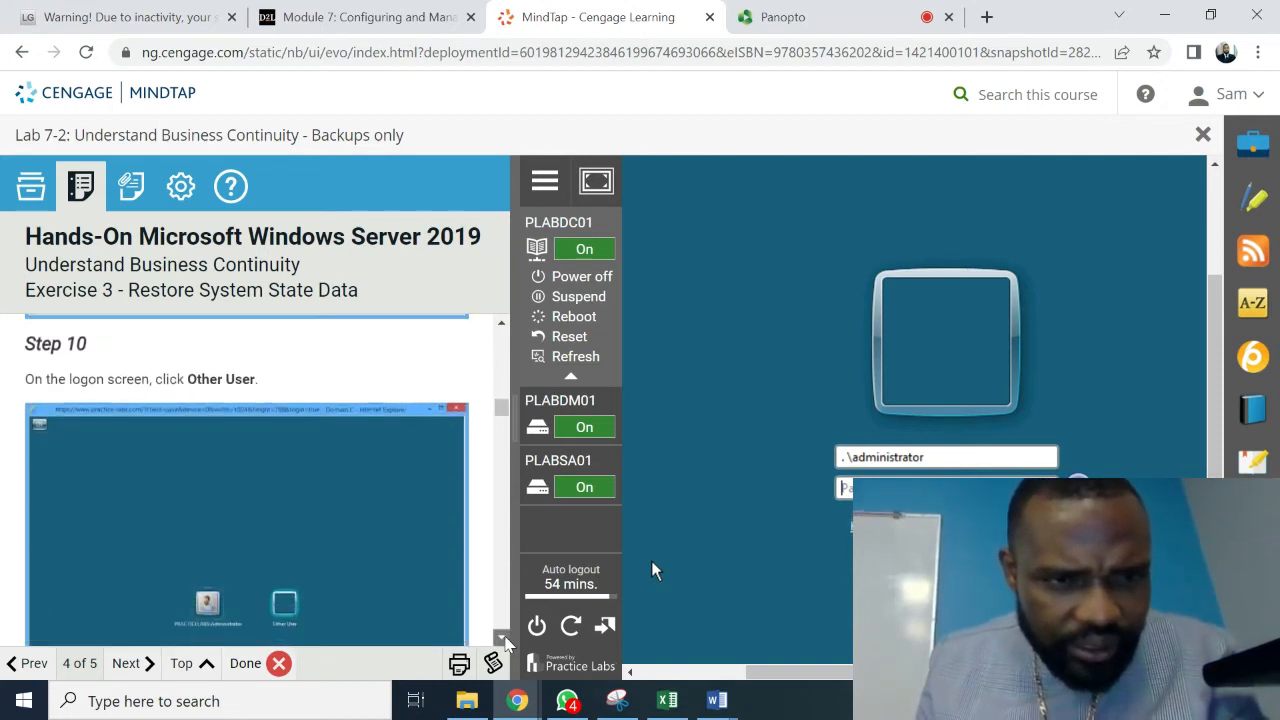
click(502, 637)
click(502, 637)
click(502, 637)
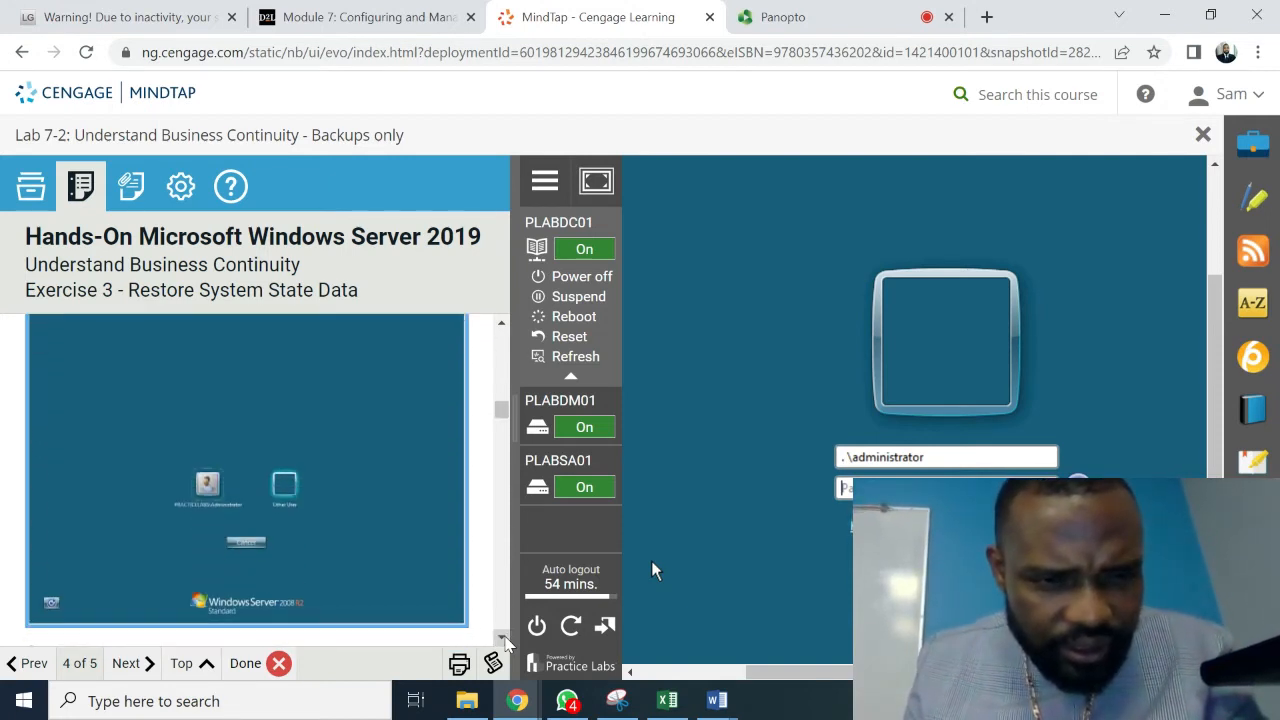
click(502, 637)
click(502, 637)
click(502, 637)
click(502, 637)
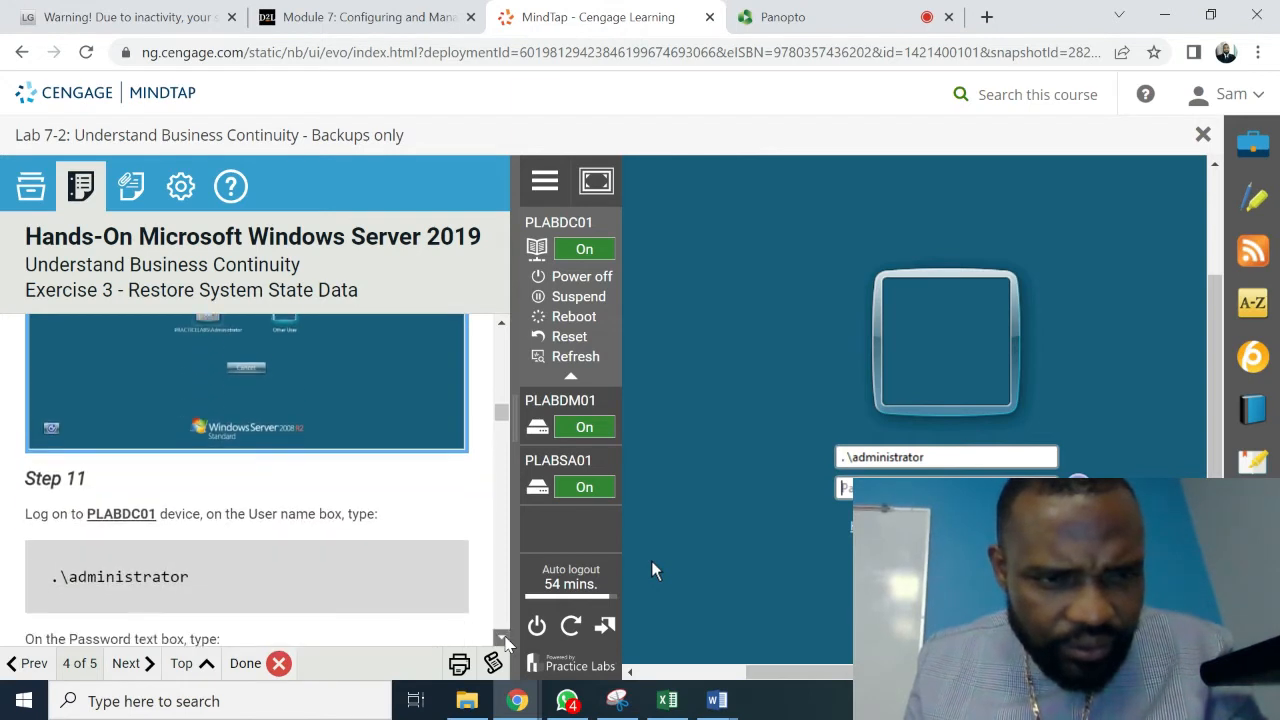
click(502, 637)
click(502, 637)
click(502, 637)
click(502, 637)
click(502, 637)
click(502, 637)
click(502, 637)
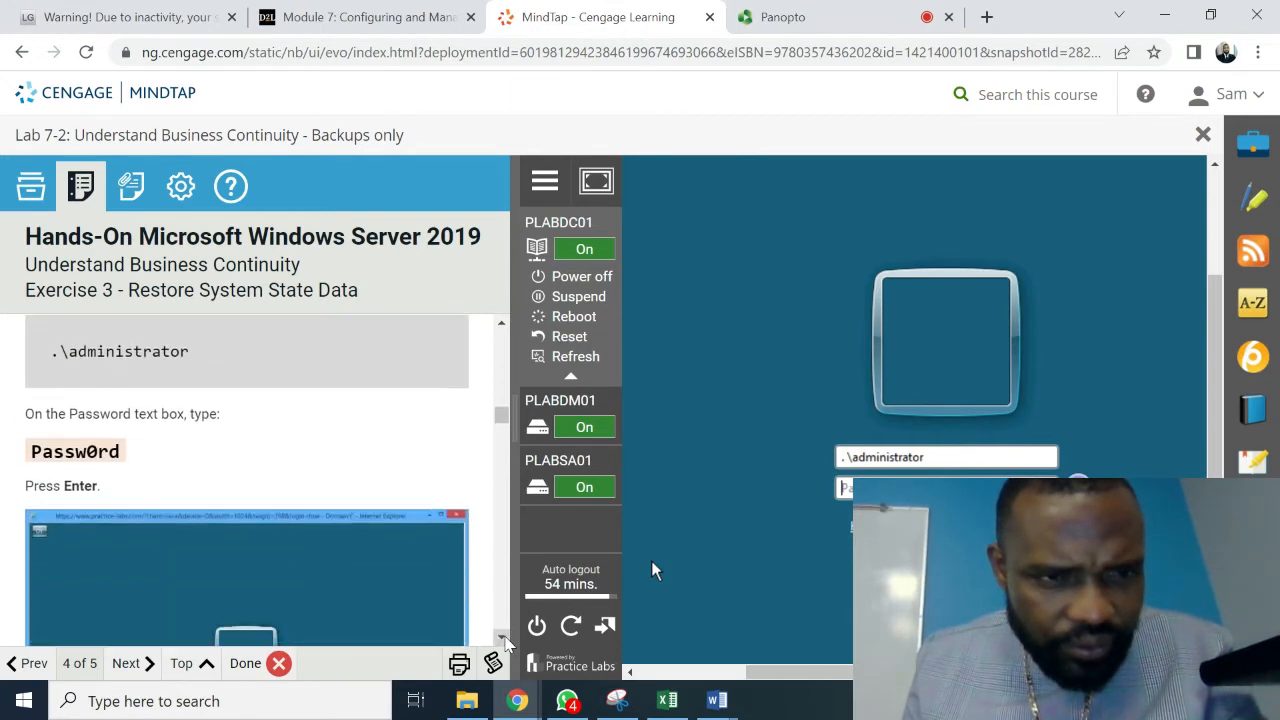
click(503, 636)
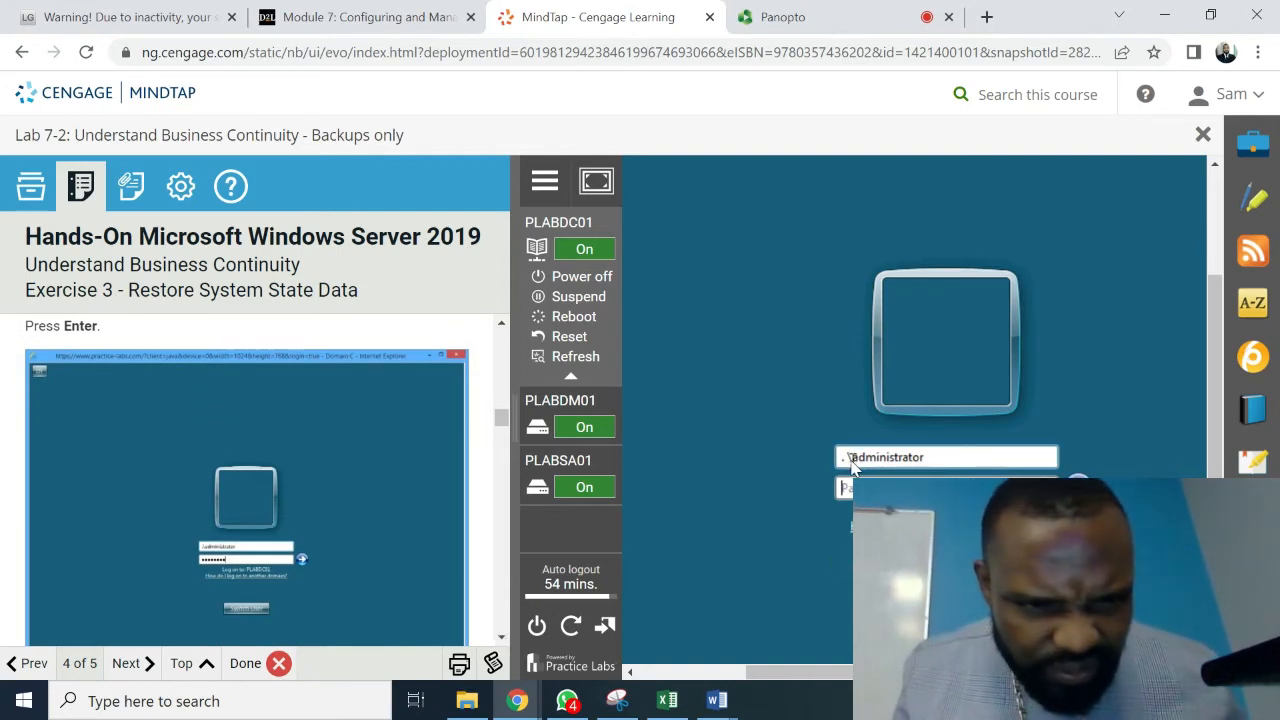
- Correct the .\administrator user name, enter the lab password, and log on
key(BackSpace)
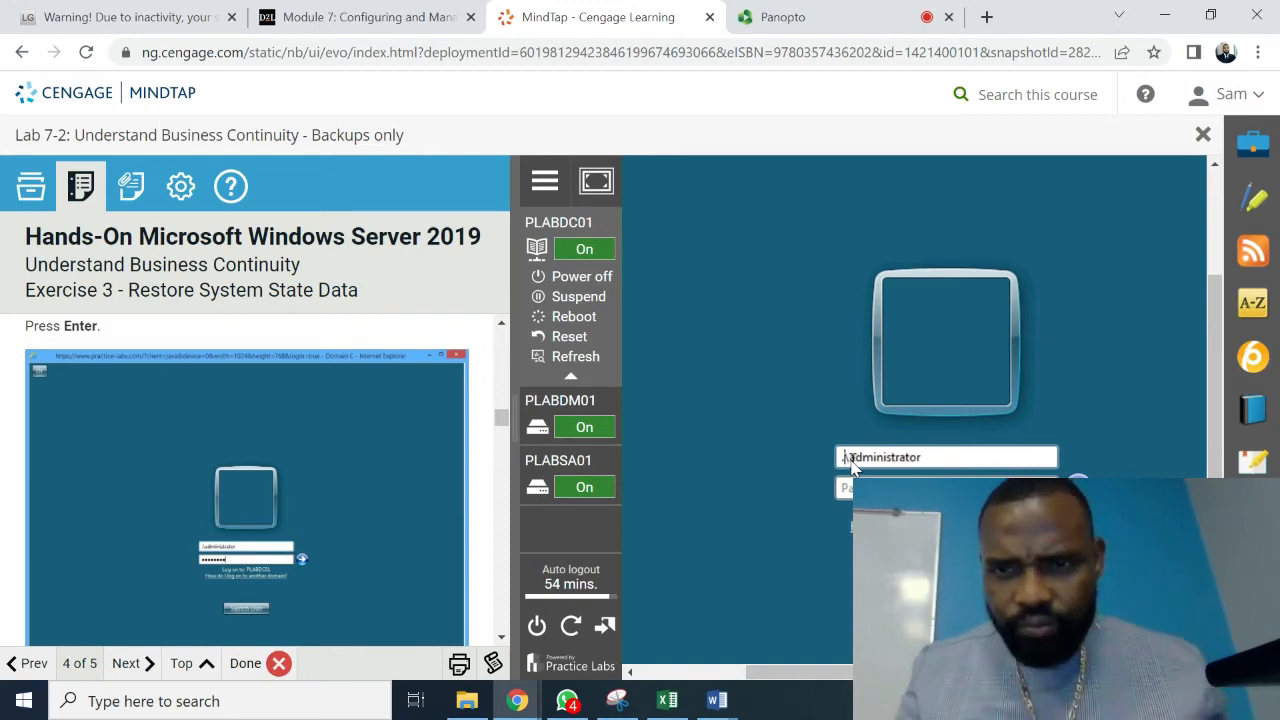
key(Tab)
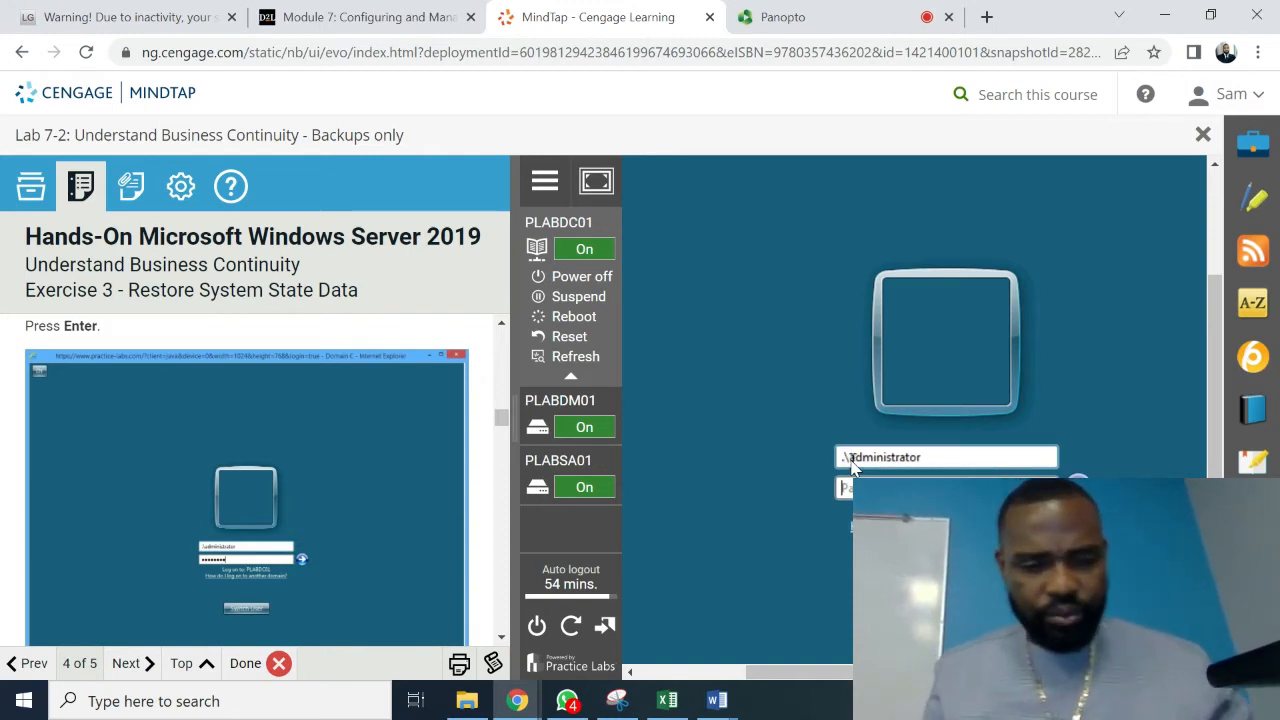
text(••)
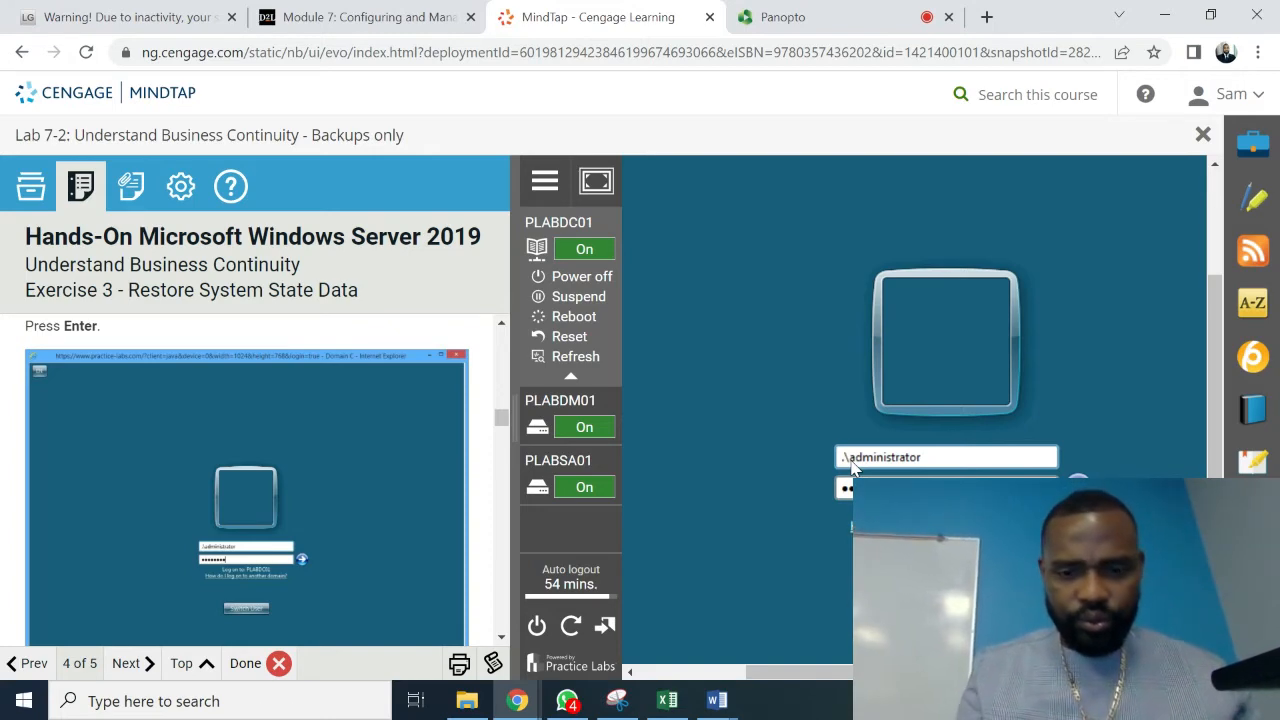
key(Return)
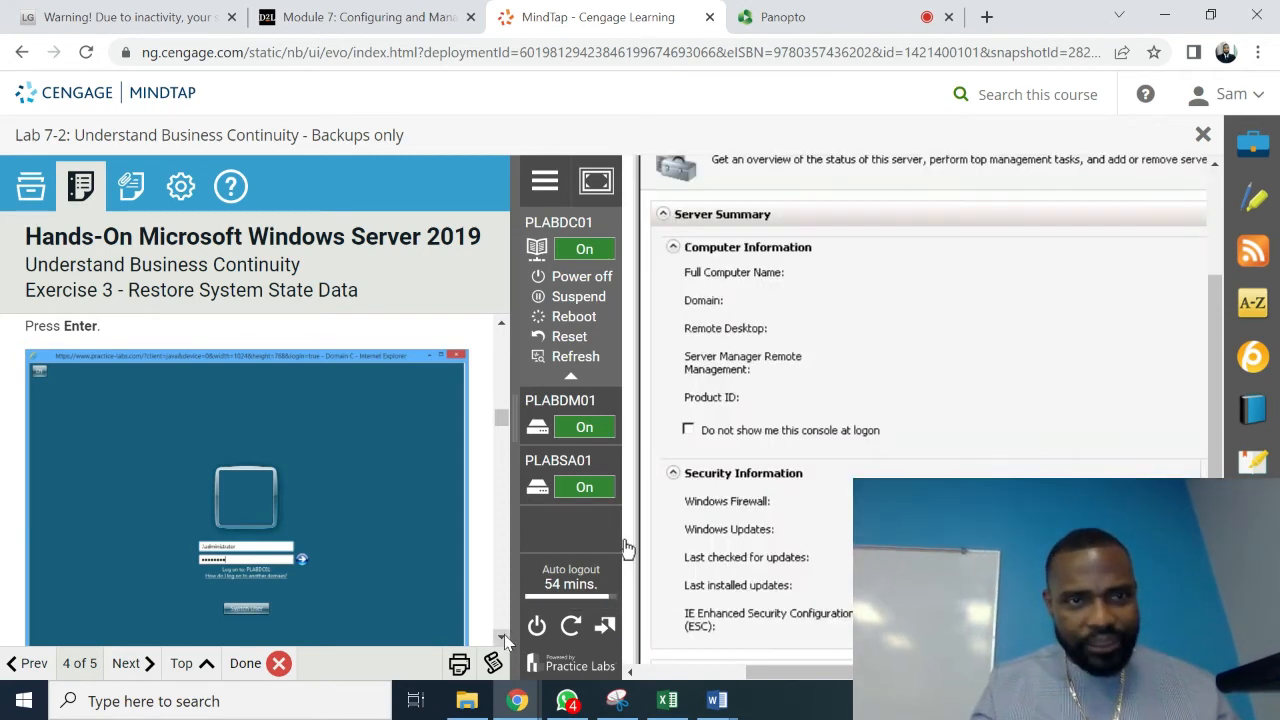
scroll(506, 640, down, 5)
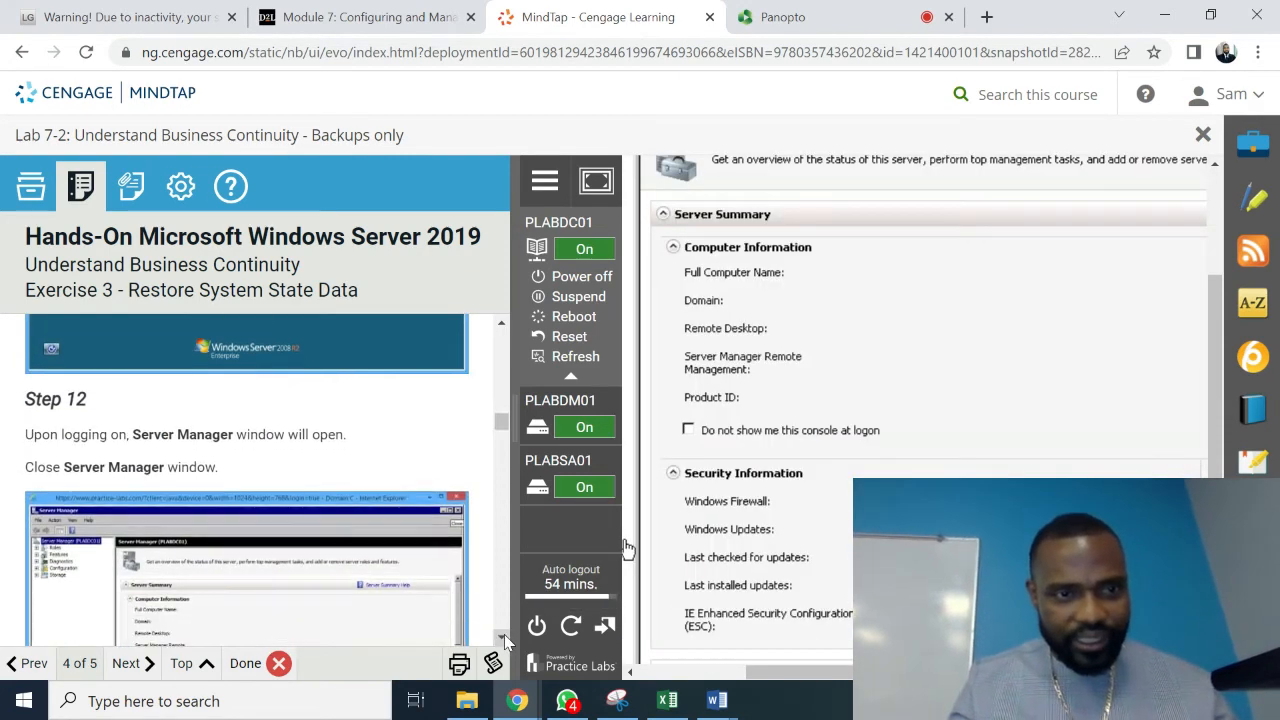
scroll(504, 640, down, 2)
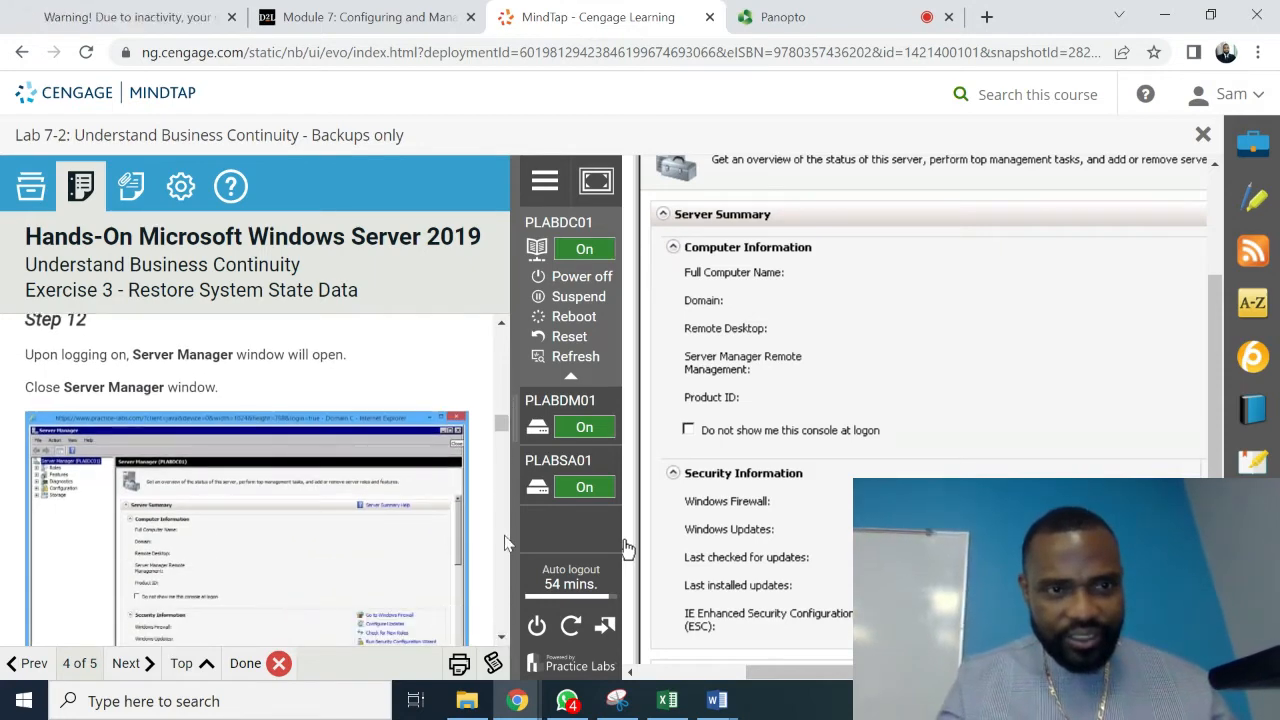
click(502, 326)
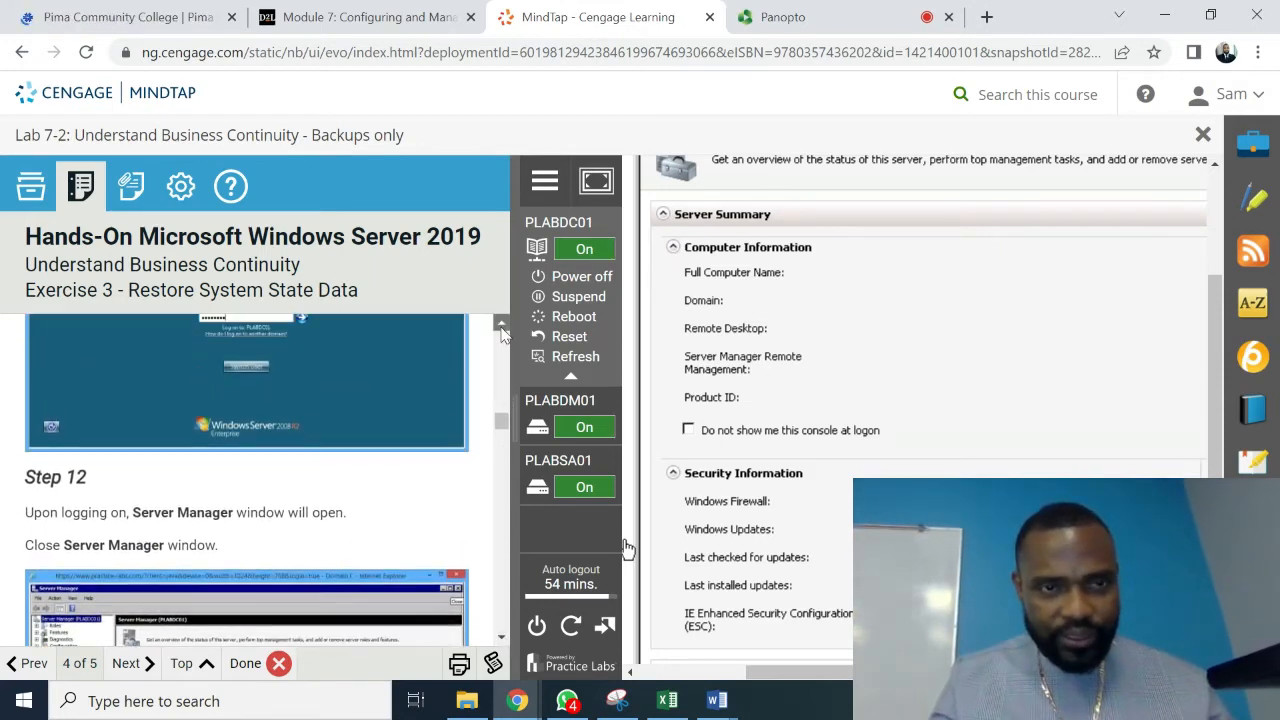
scroll(502, 326, up, 6)
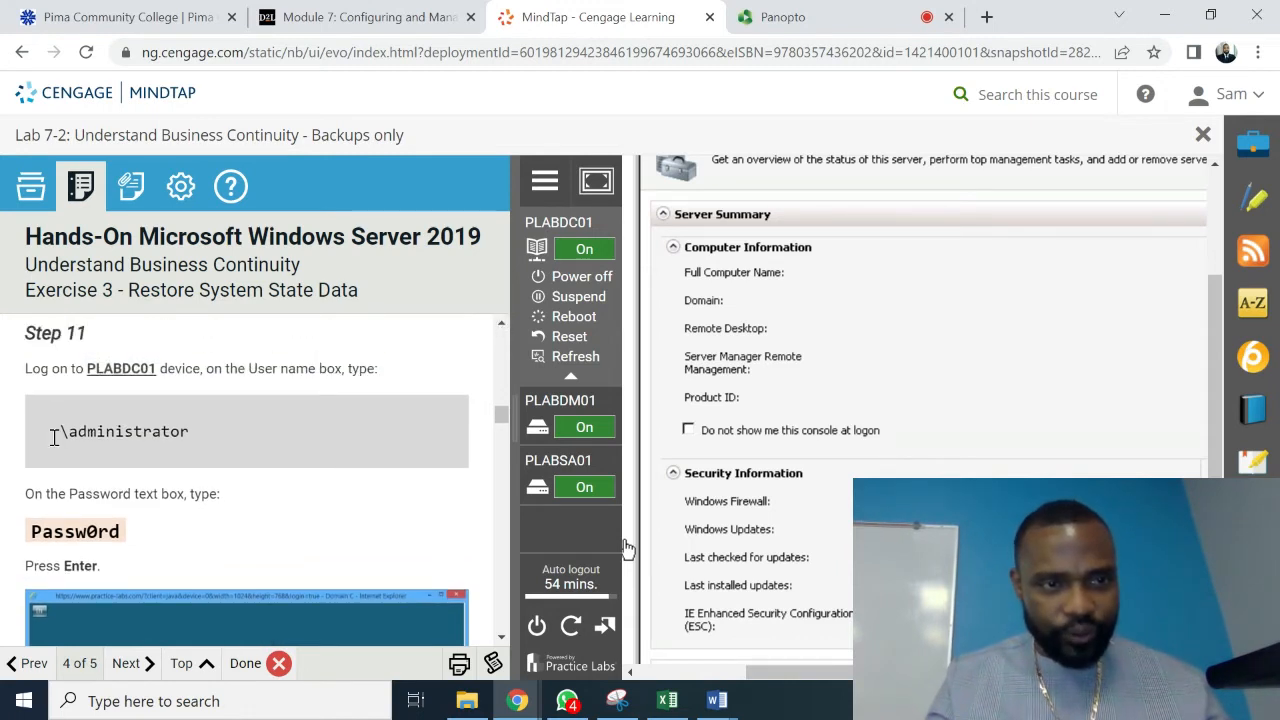
drag(54, 438, 130, 438)
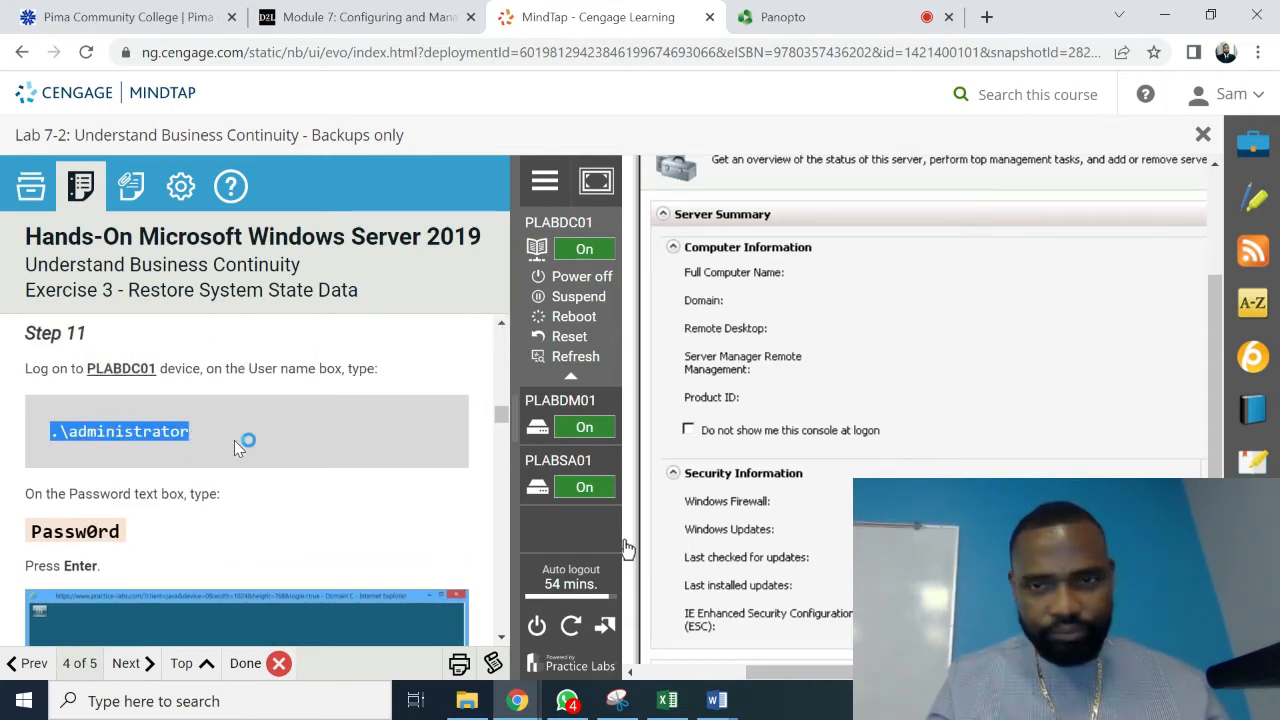
click(997, 414)
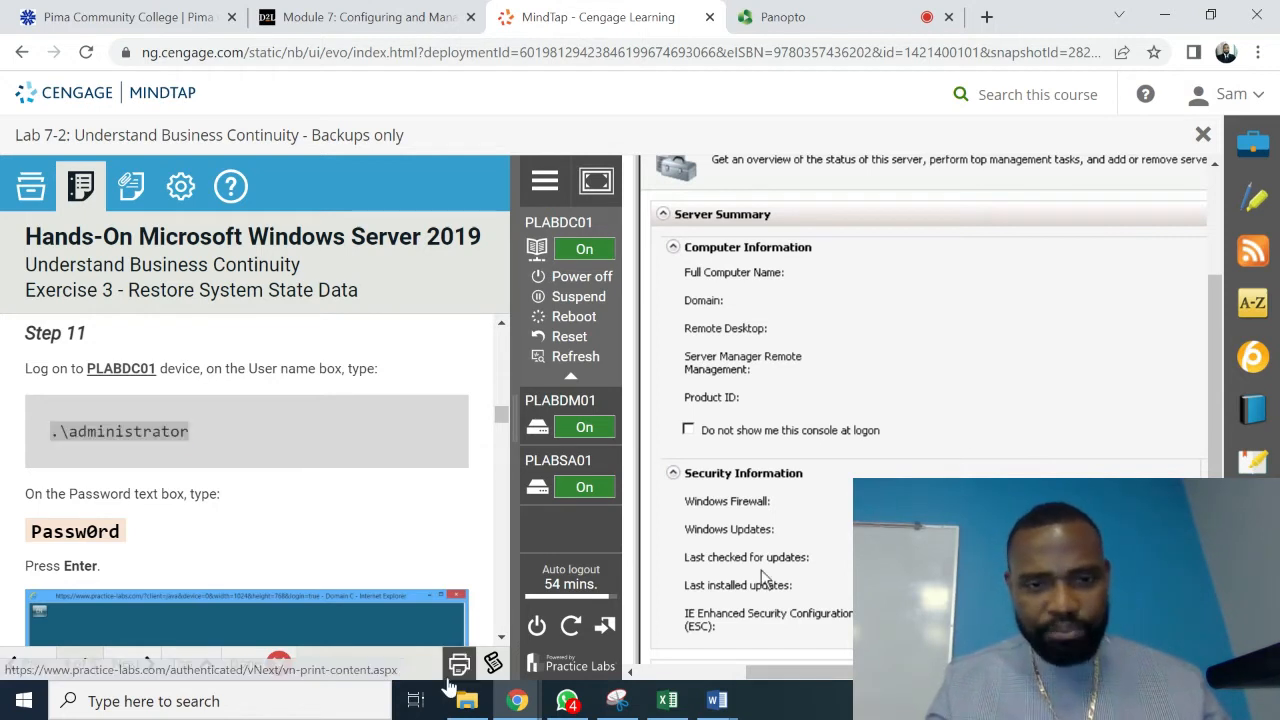
click(501, 638)
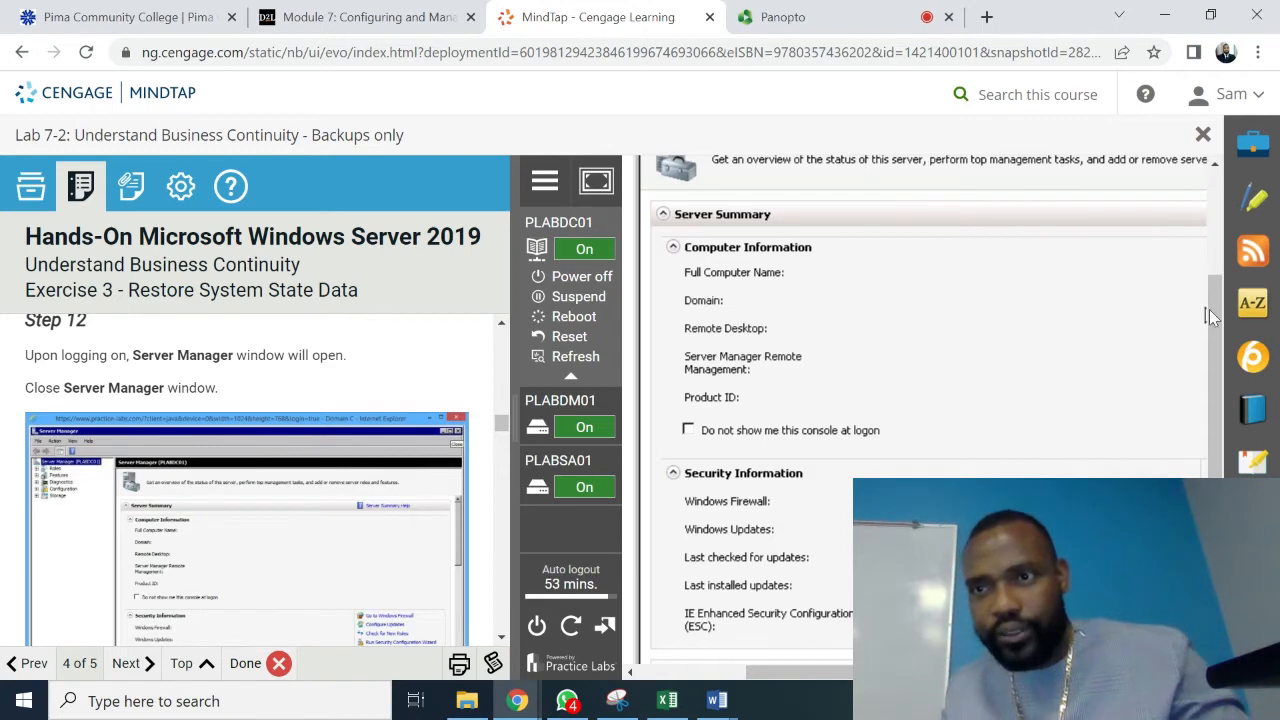
drag(1212, 309, 1216, 180)
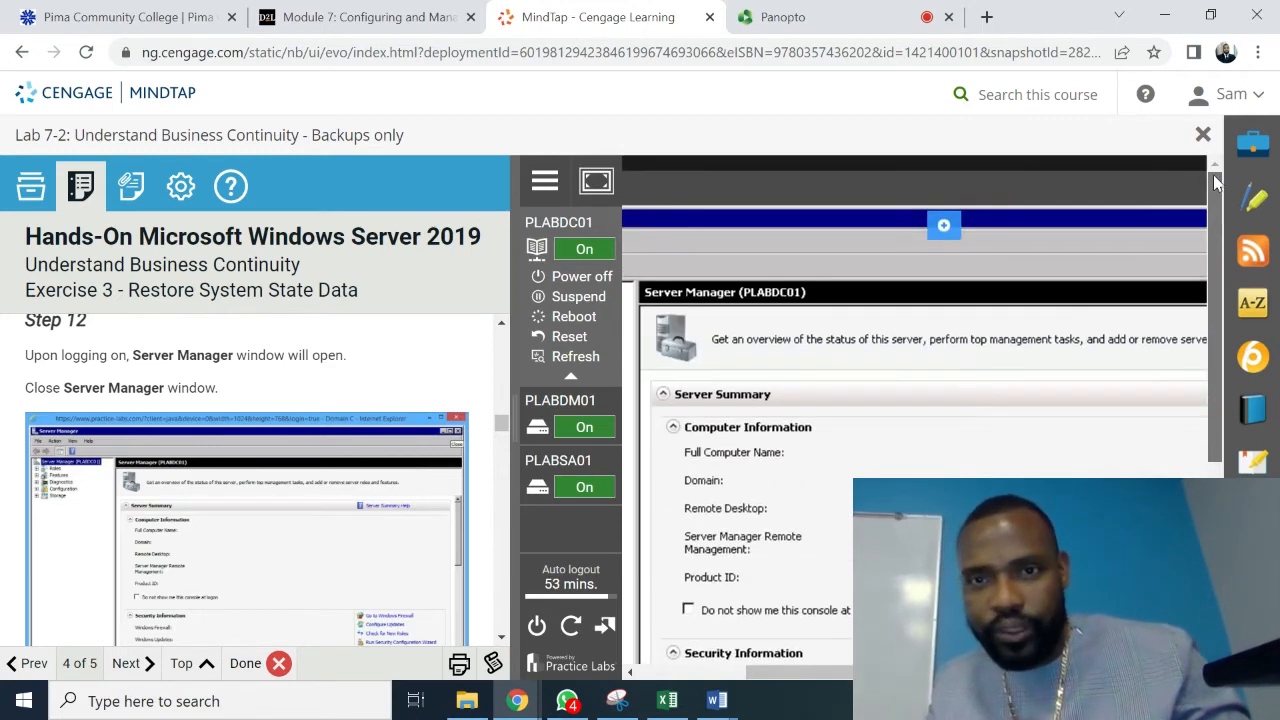
drag(975, 672, 862, 672)
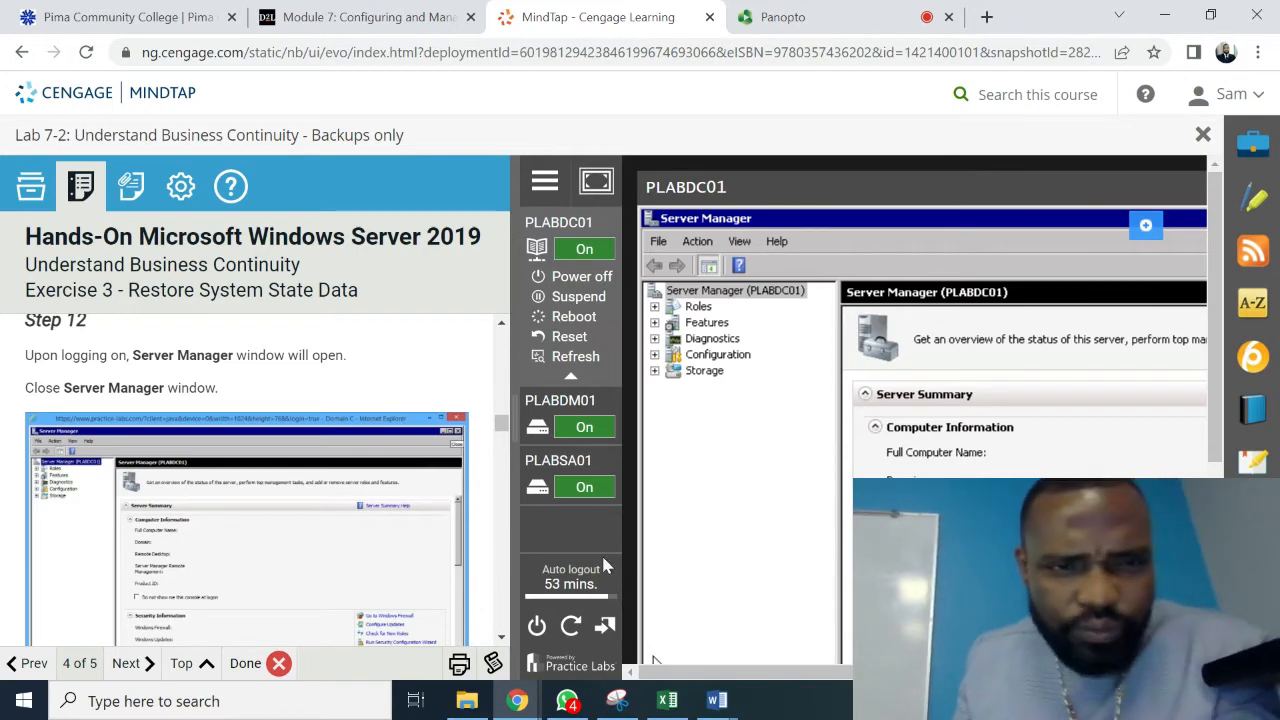
- Close Server Manager on the Safe Mode desktop and bring up Task 2, Non Authoritative Restore, Step 1
drag(900, 672, 1138, 672)
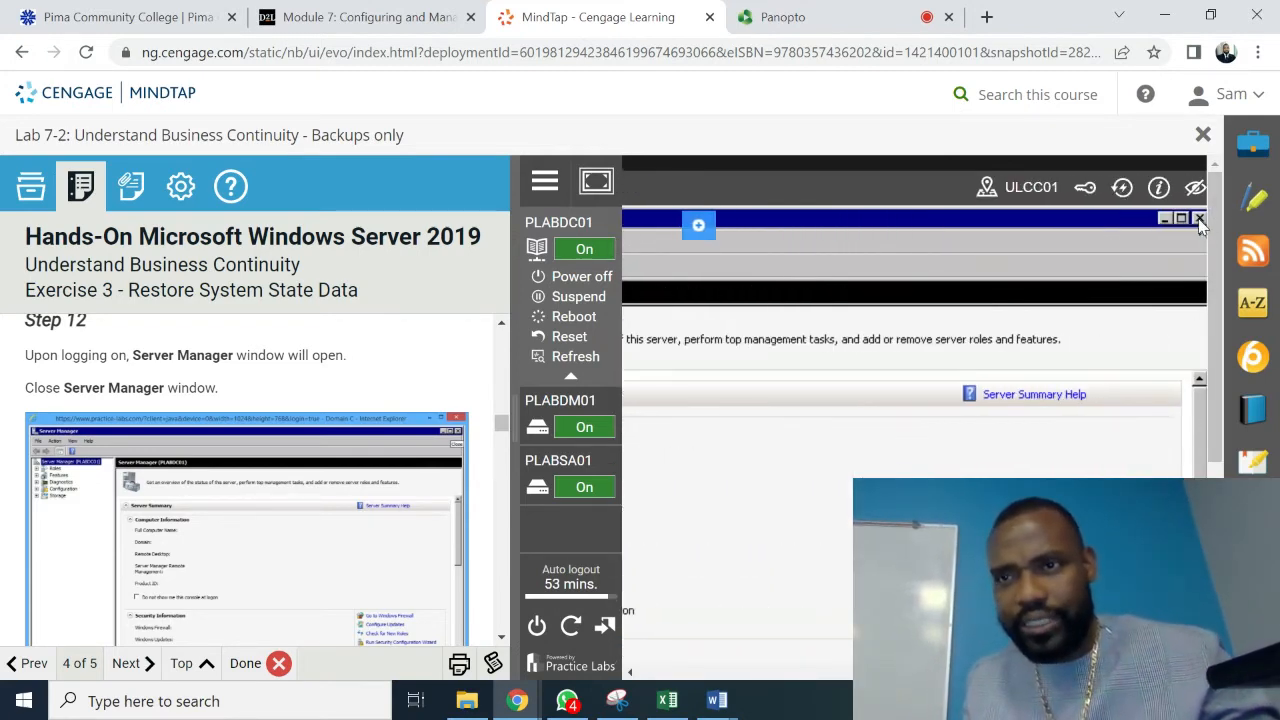
click(1201, 220)
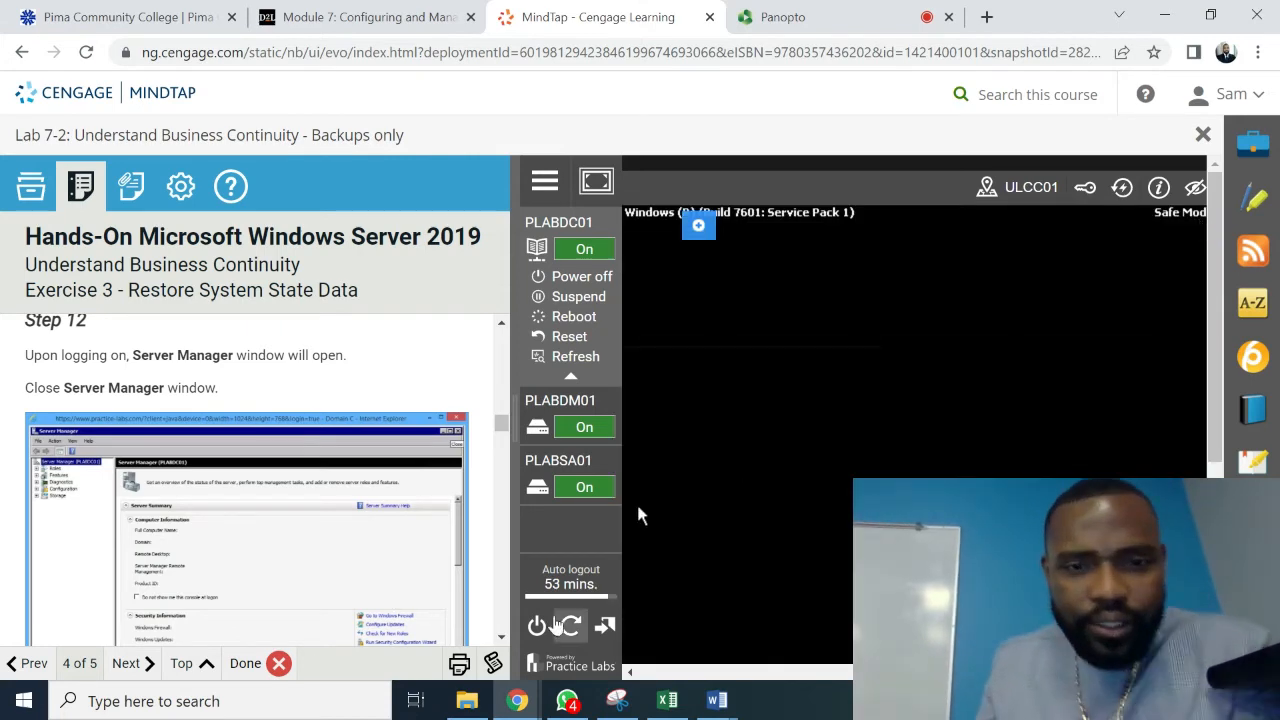
click(502, 637)
click(500, 638)
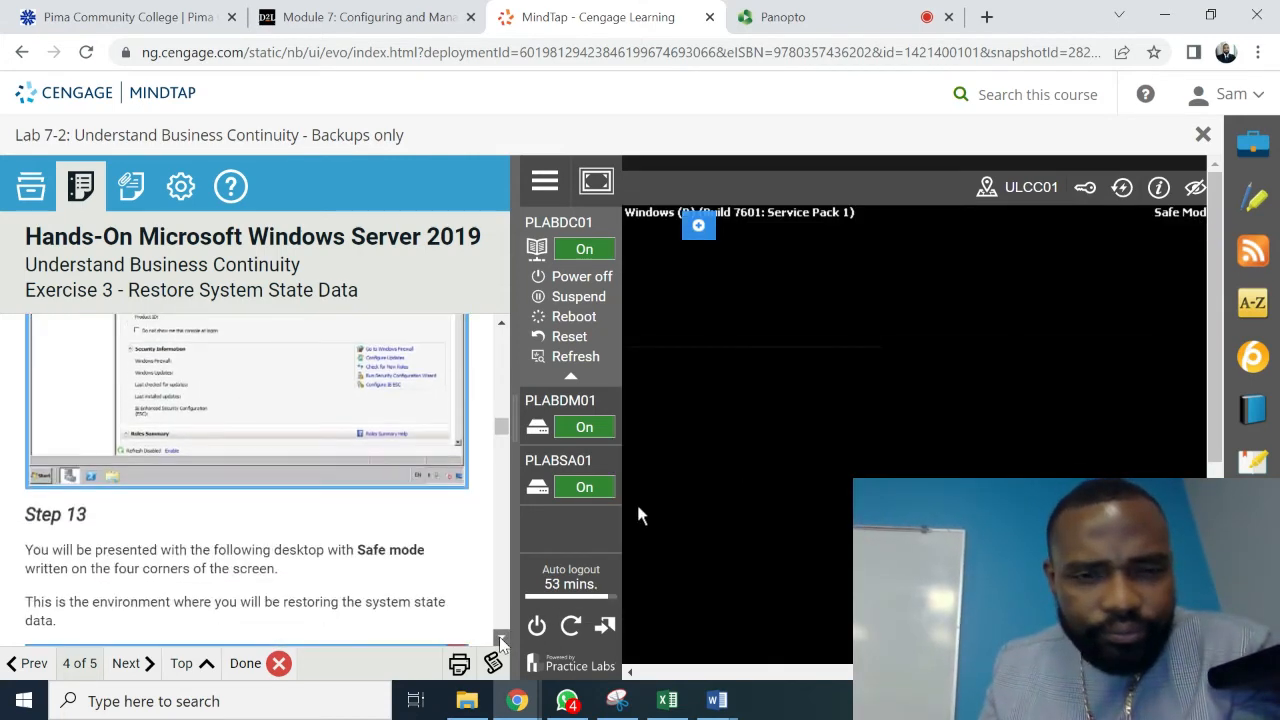
click(500, 638)
click(500, 638)
click(500, 638)
click(497, 638)
click(497, 639)
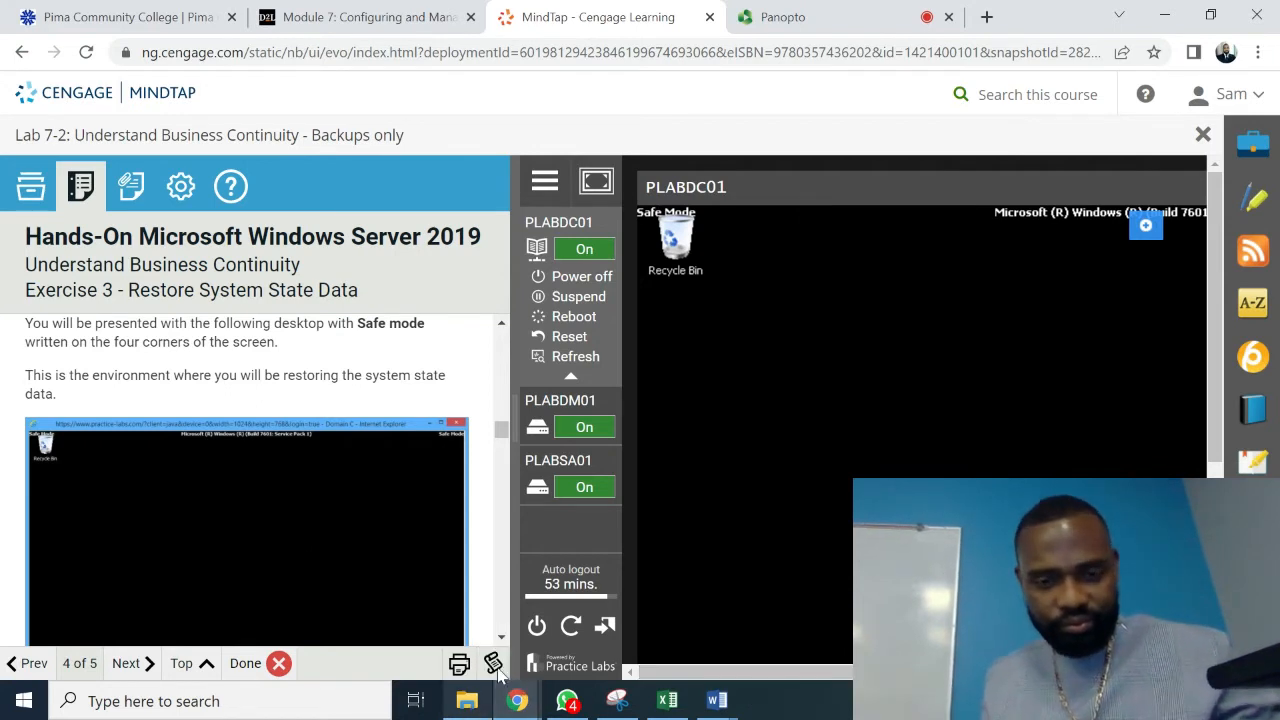
scroll(504, 639, down, 3)
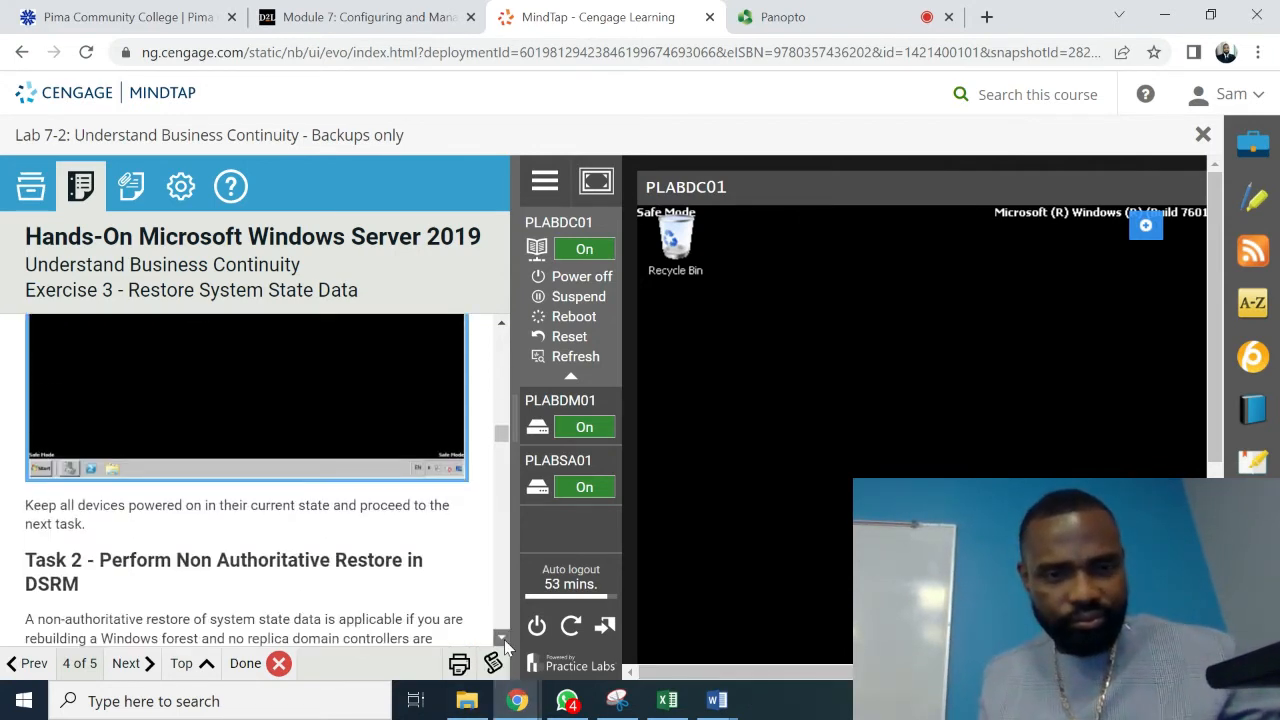
scroll(504, 639, down, 1)
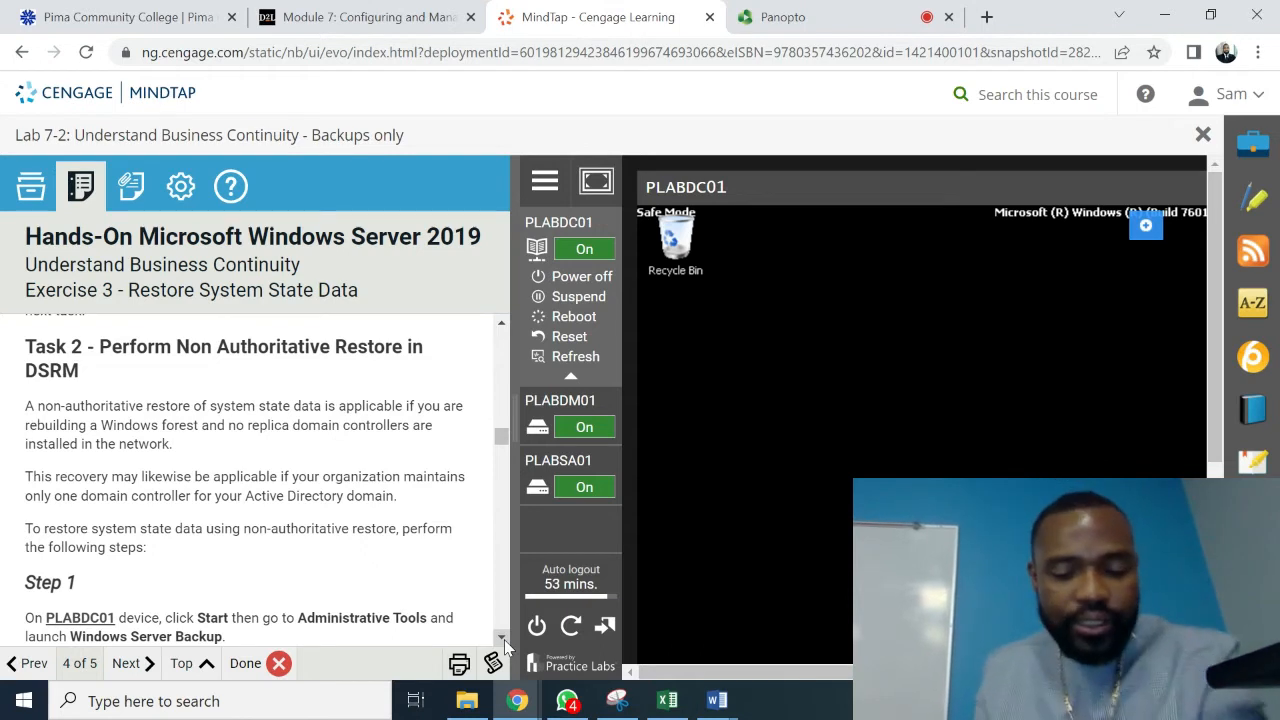
scroll(504, 639, down, 3)
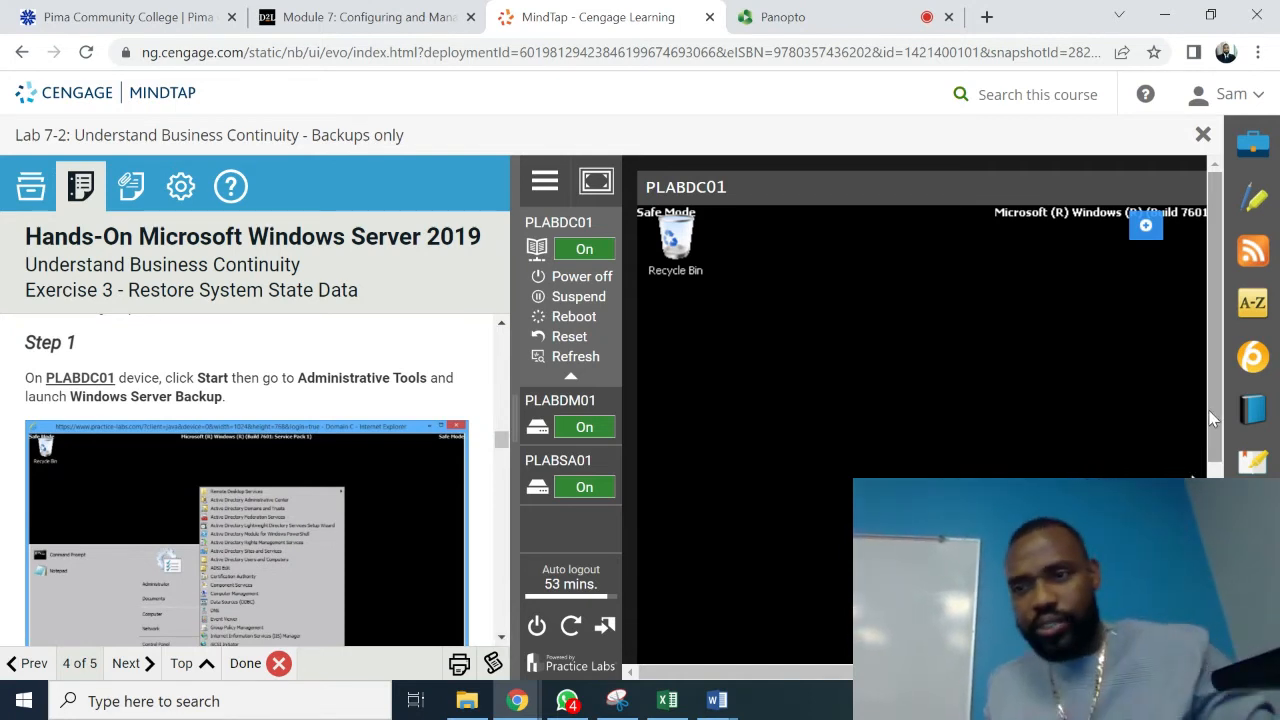
scroll(1212, 418, down, 5)
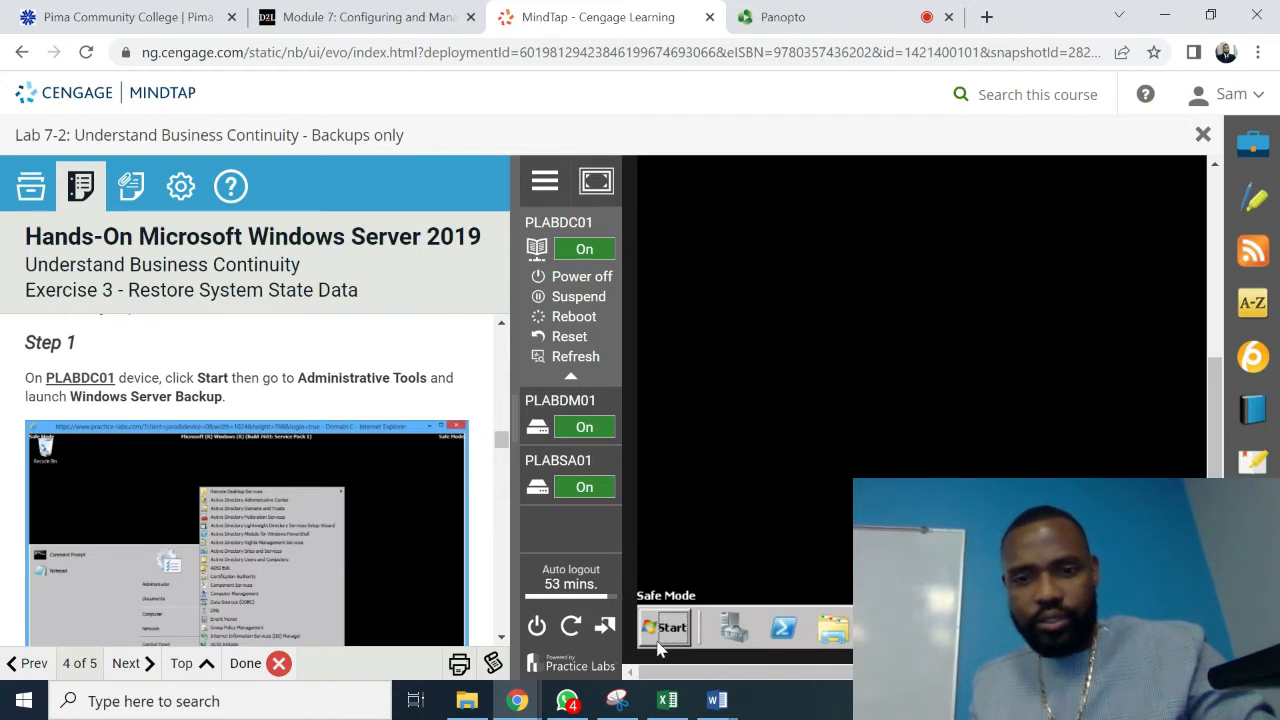
- Launch Windows Server Backup from Administrative Tools, showing the 31/03/2022 01:51 backup and Actions pane
click(670, 628)
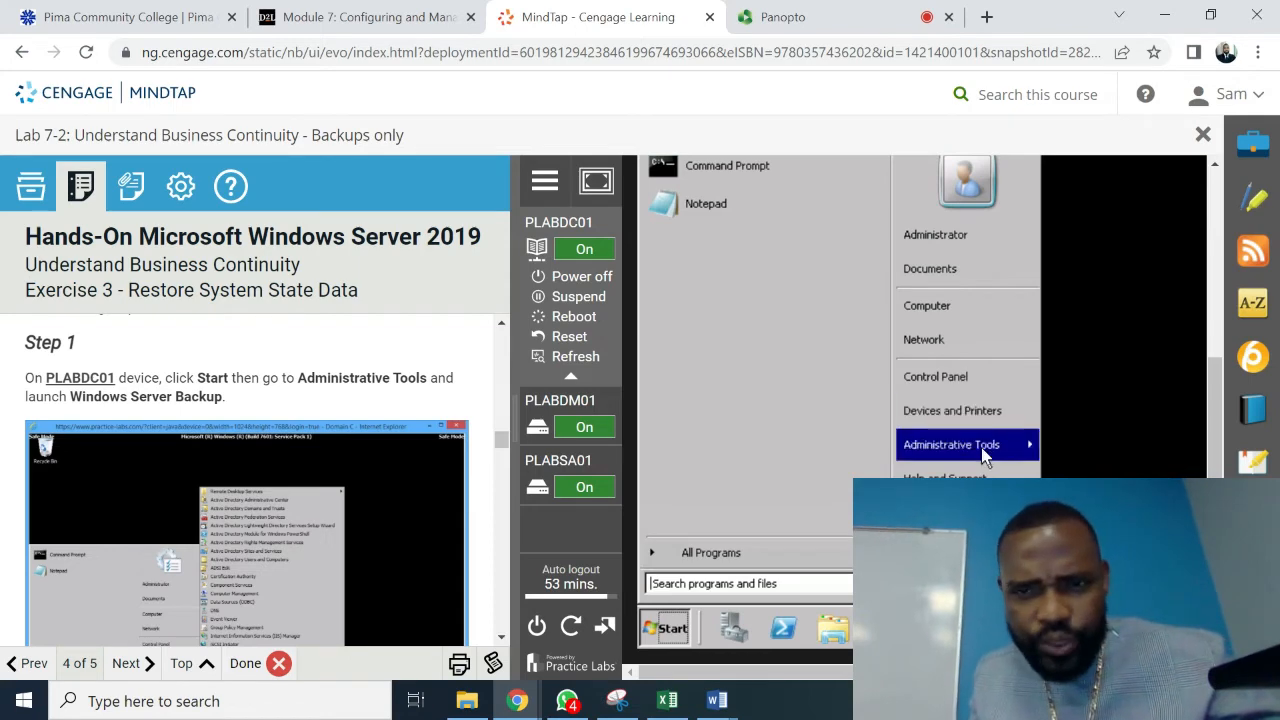
mouse_move(985, 456)
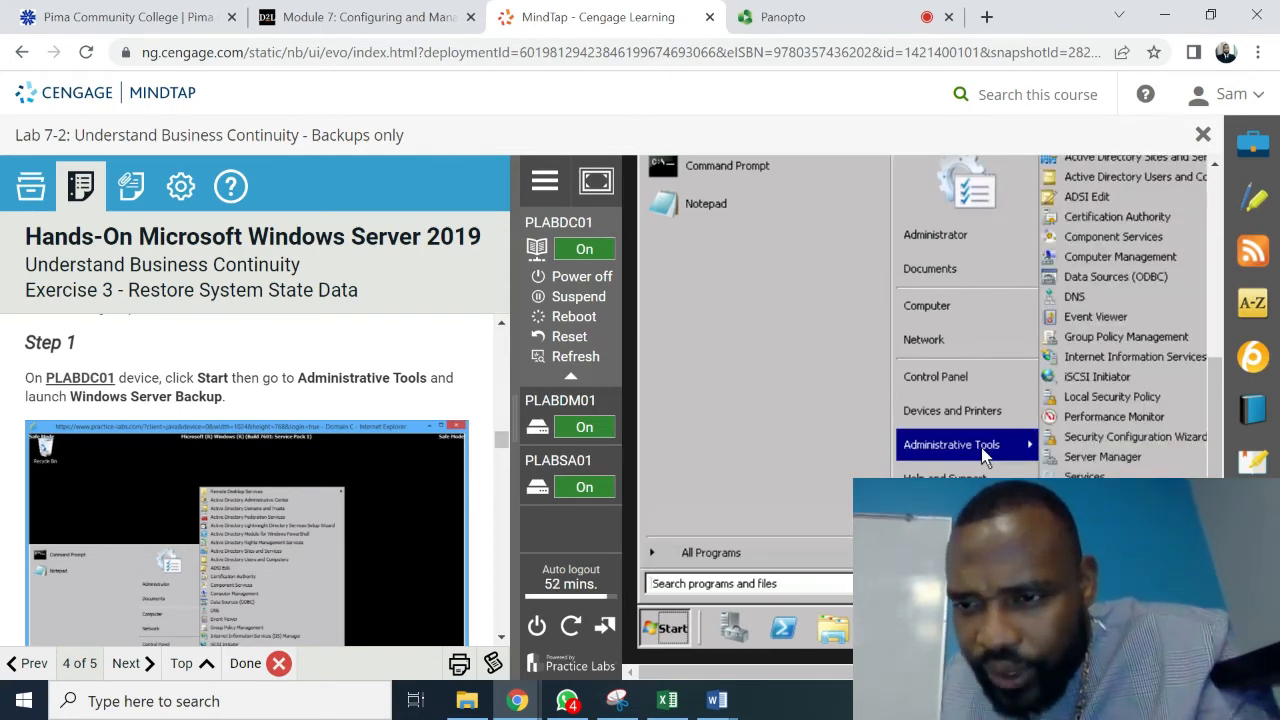
click(1112, 637)
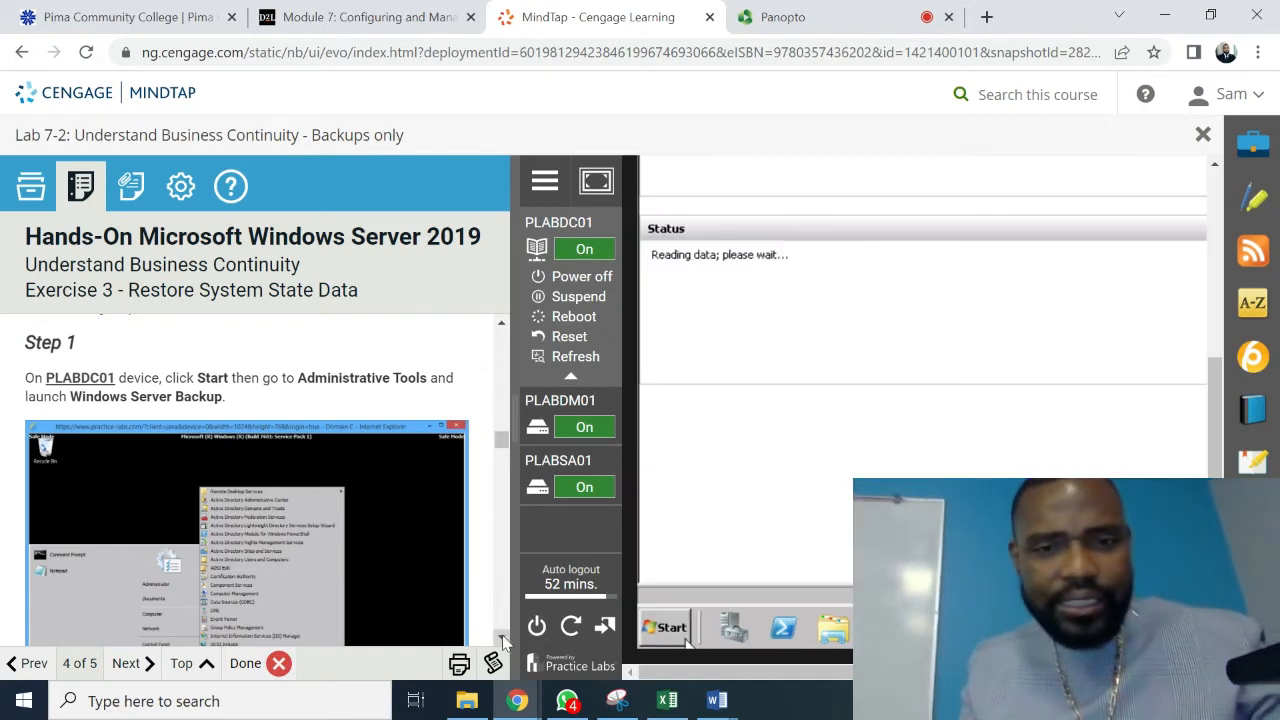
scroll(504, 632, down, 3)
scroll(504, 638, down, 2)
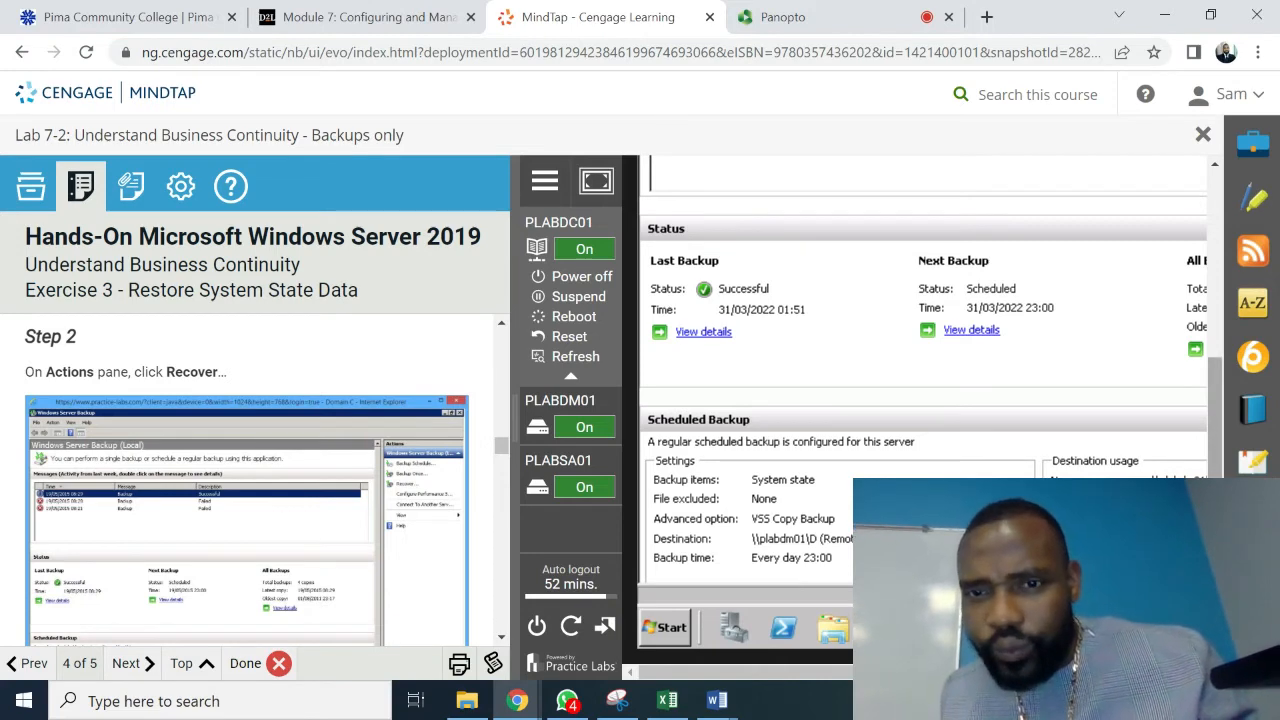
drag(1215, 492, 1208, 284)
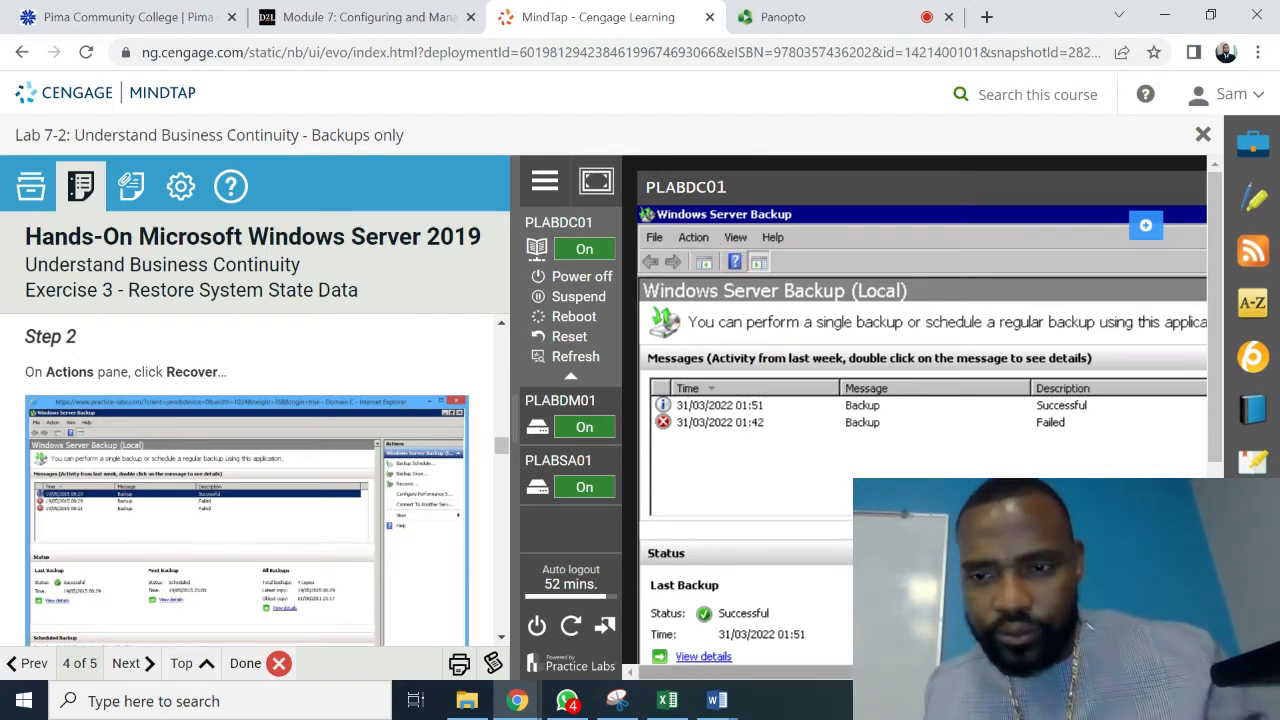
drag(866, 672, 1112, 672)
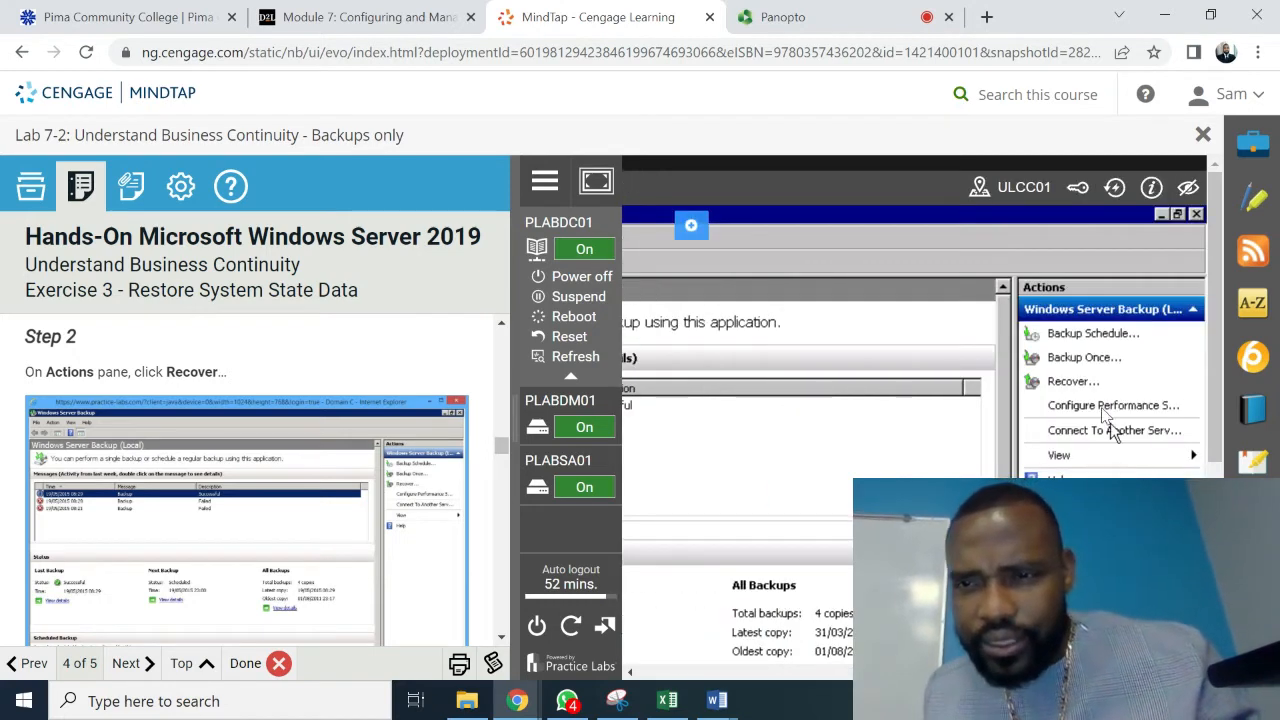
- Launch the Recovery Wizard and select 'A backup stored on another location' on Getting Started
click(1075, 382)
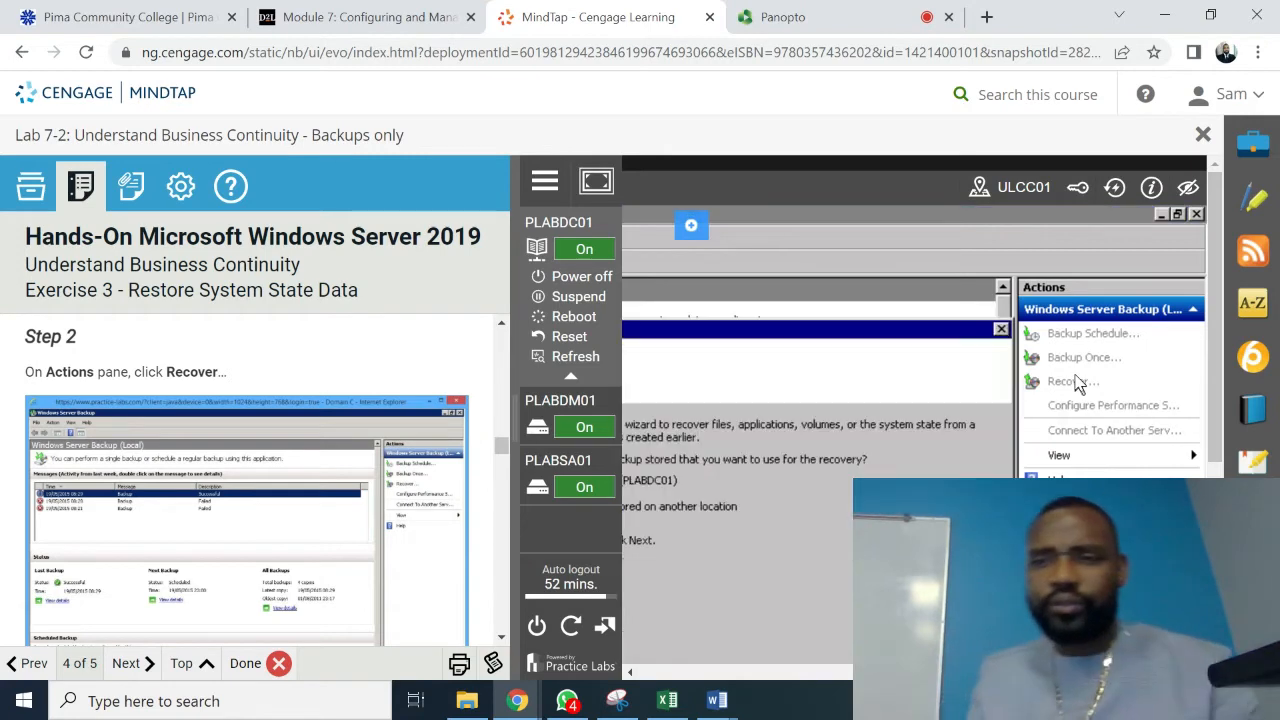
drag(940, 672, 681, 672)
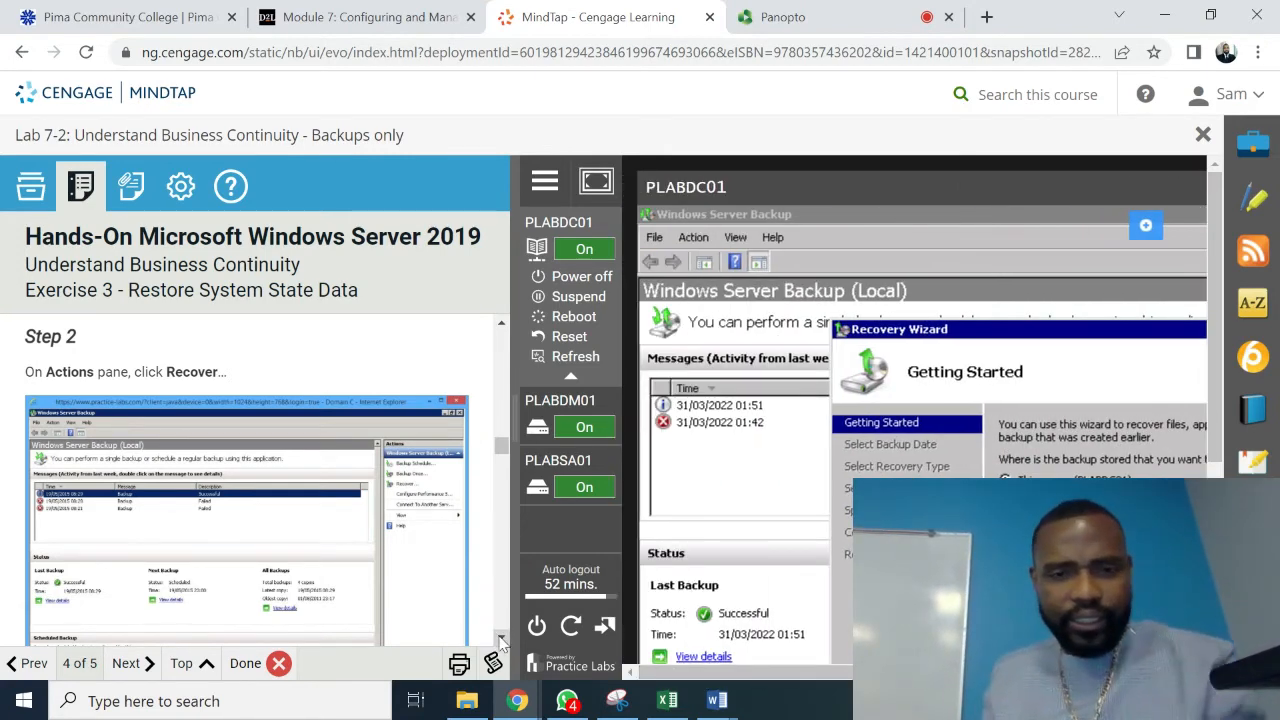
scroll(501, 639, down, 5)
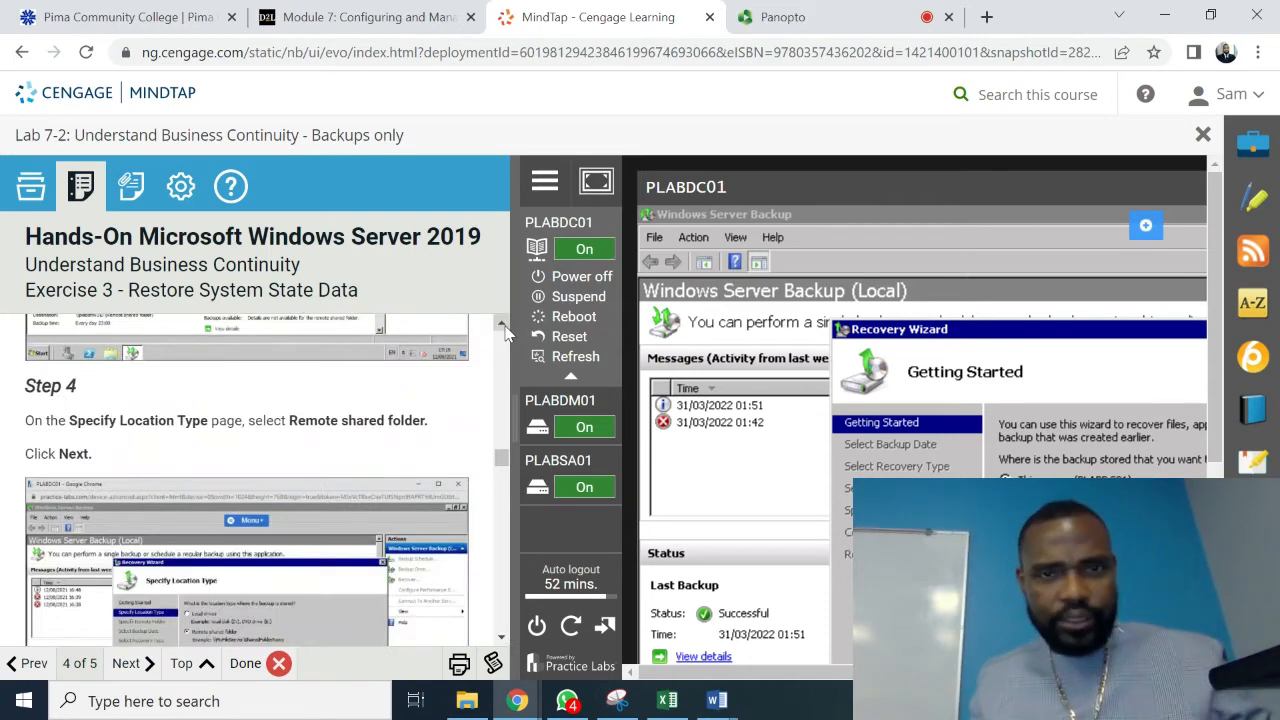
scroll(503, 323, up, 5)
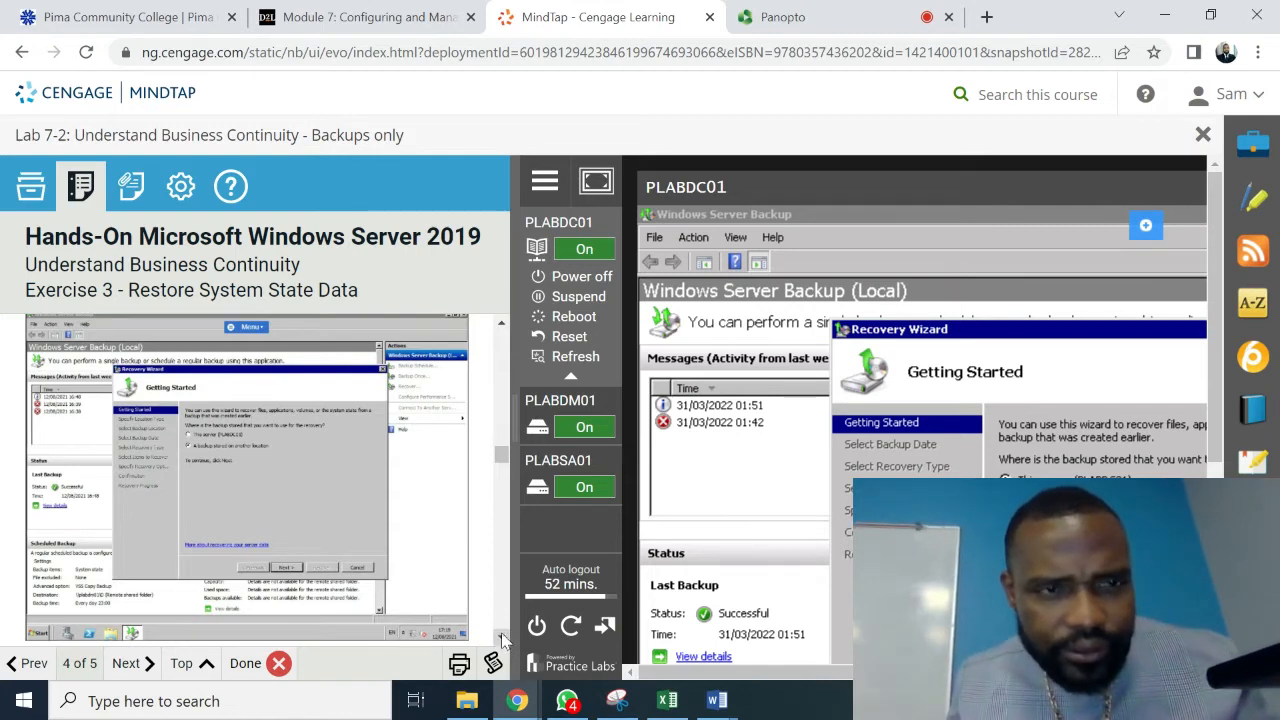
scroll(503, 638, down, 5)
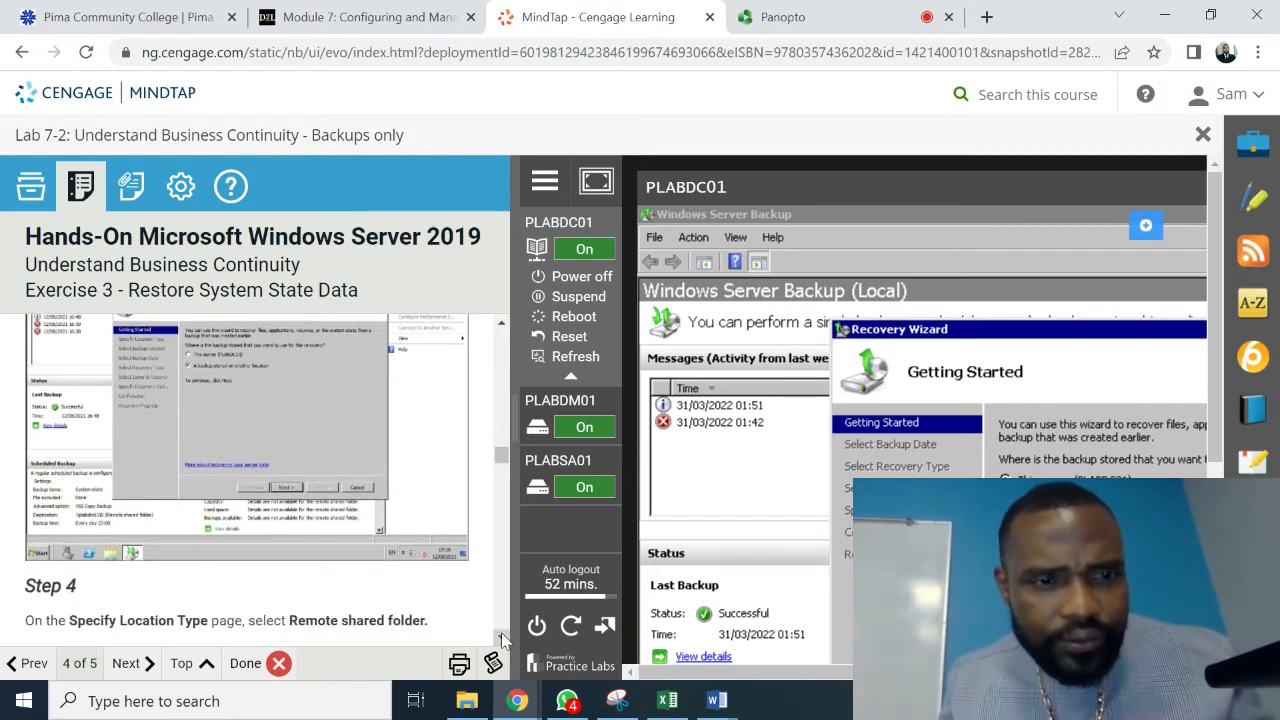
scroll(503, 638, down, 3)
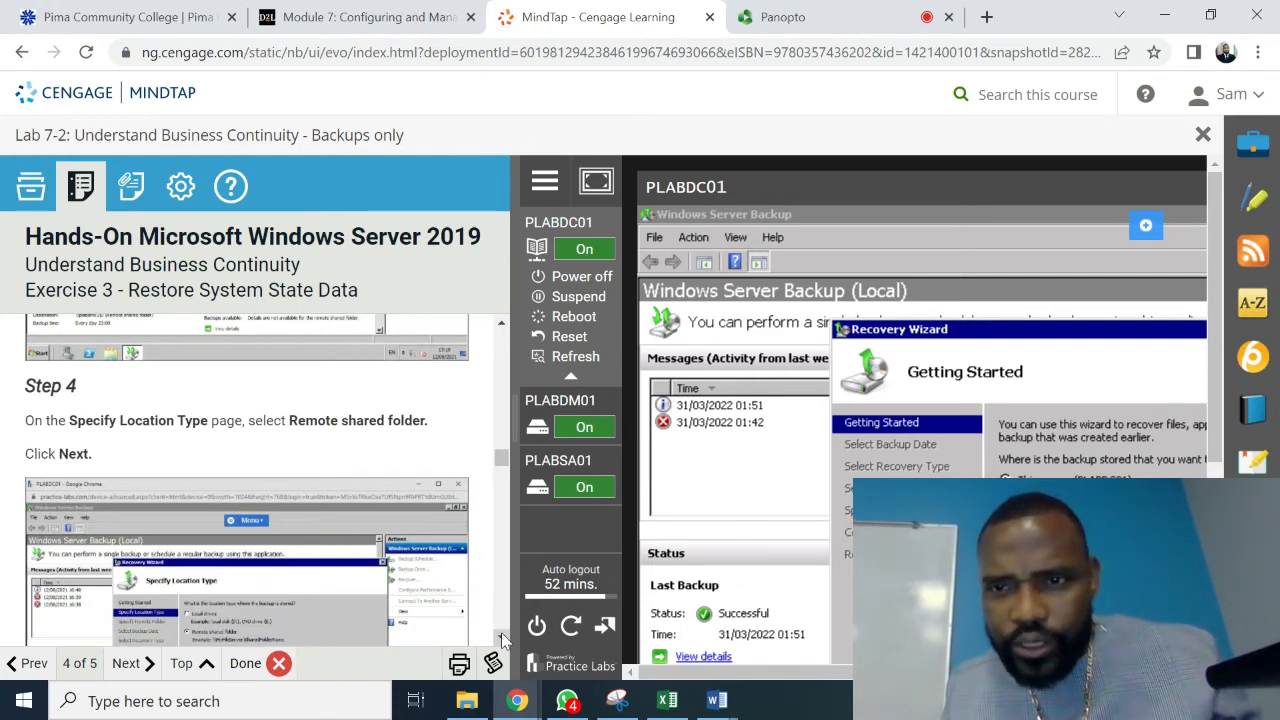
scroll(503, 325, up, 5)
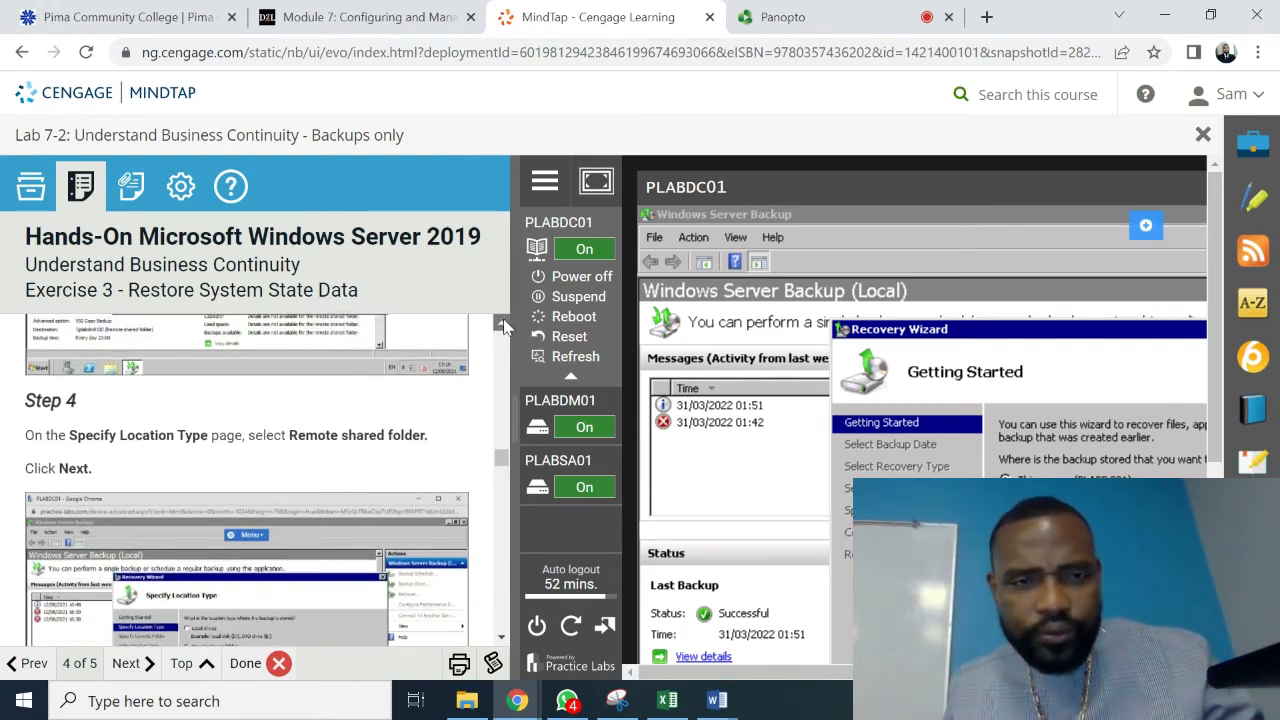
scroll(503, 325, up, 3)
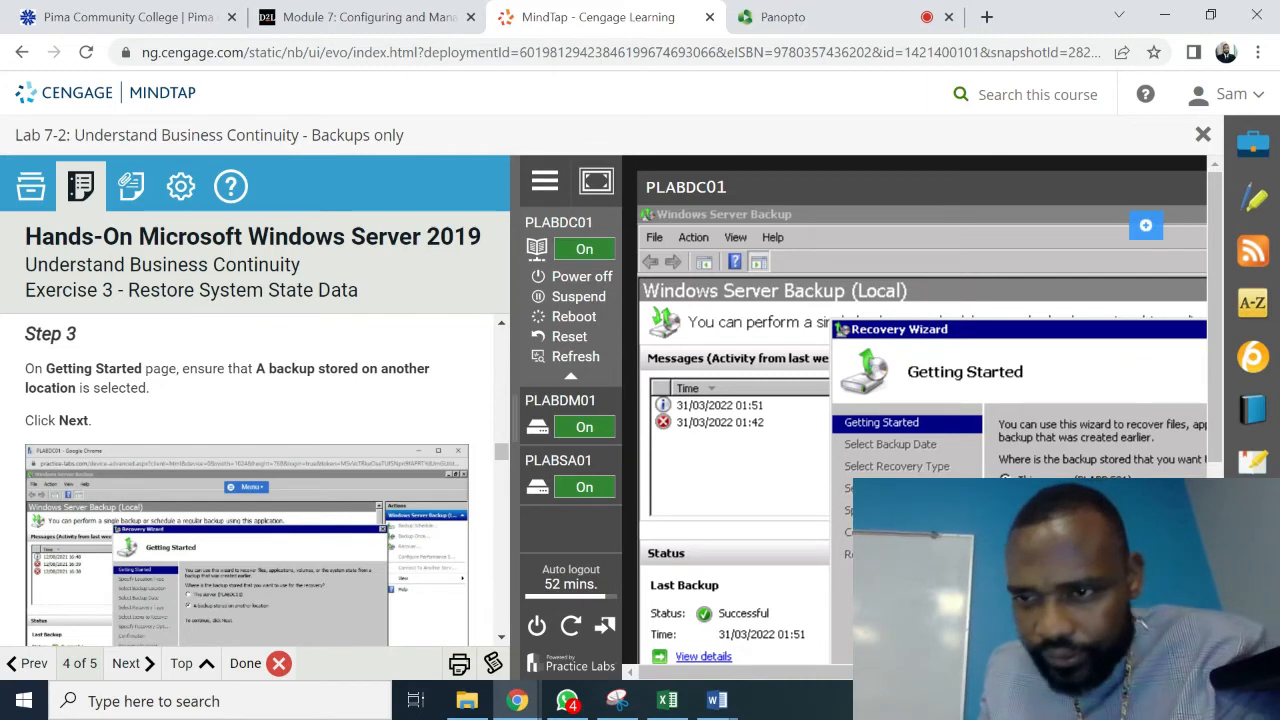
click(1006, 502)
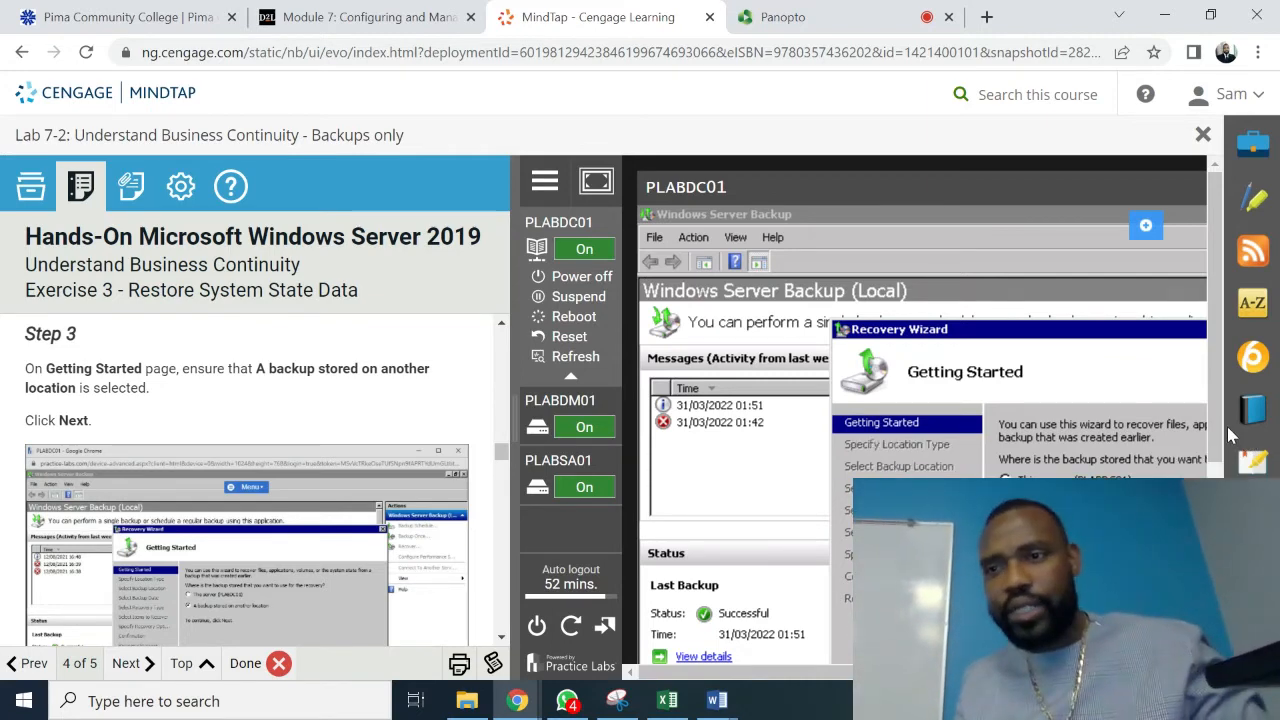
scroll(1216, 436, down, 3)
drag(1215, 450, 1215, 500)
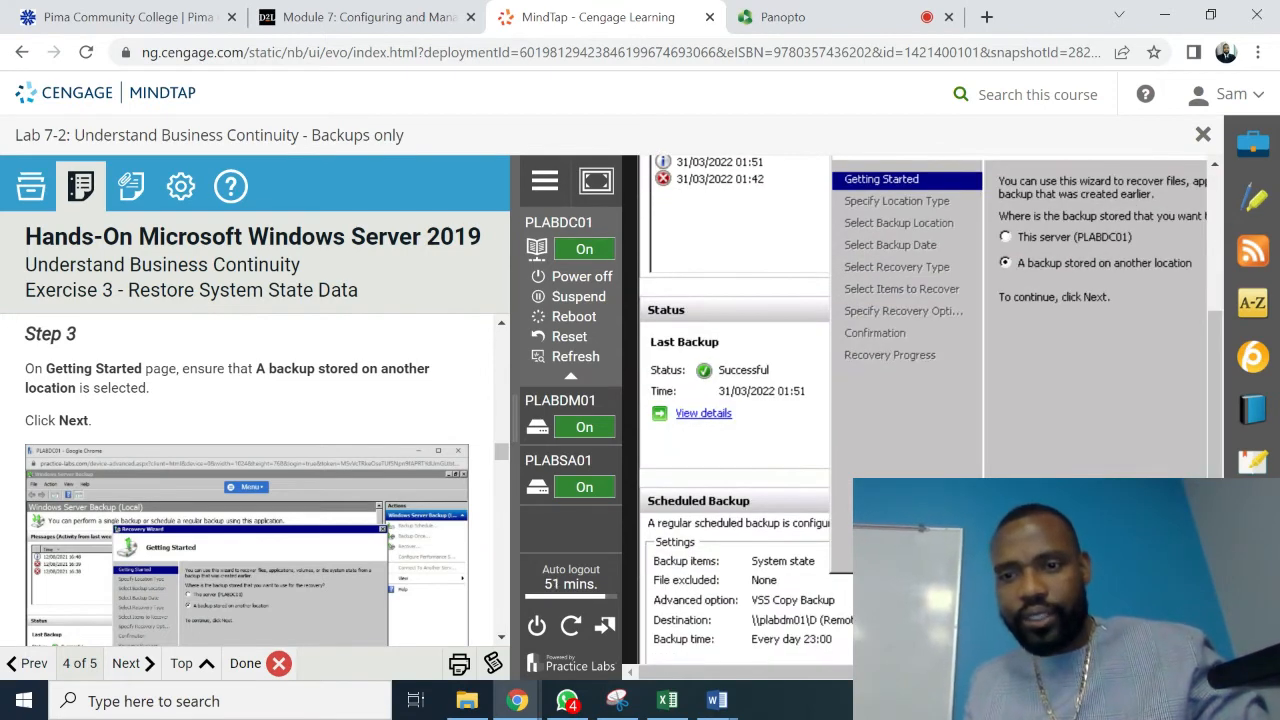
drag(820, 672, 921, 672)
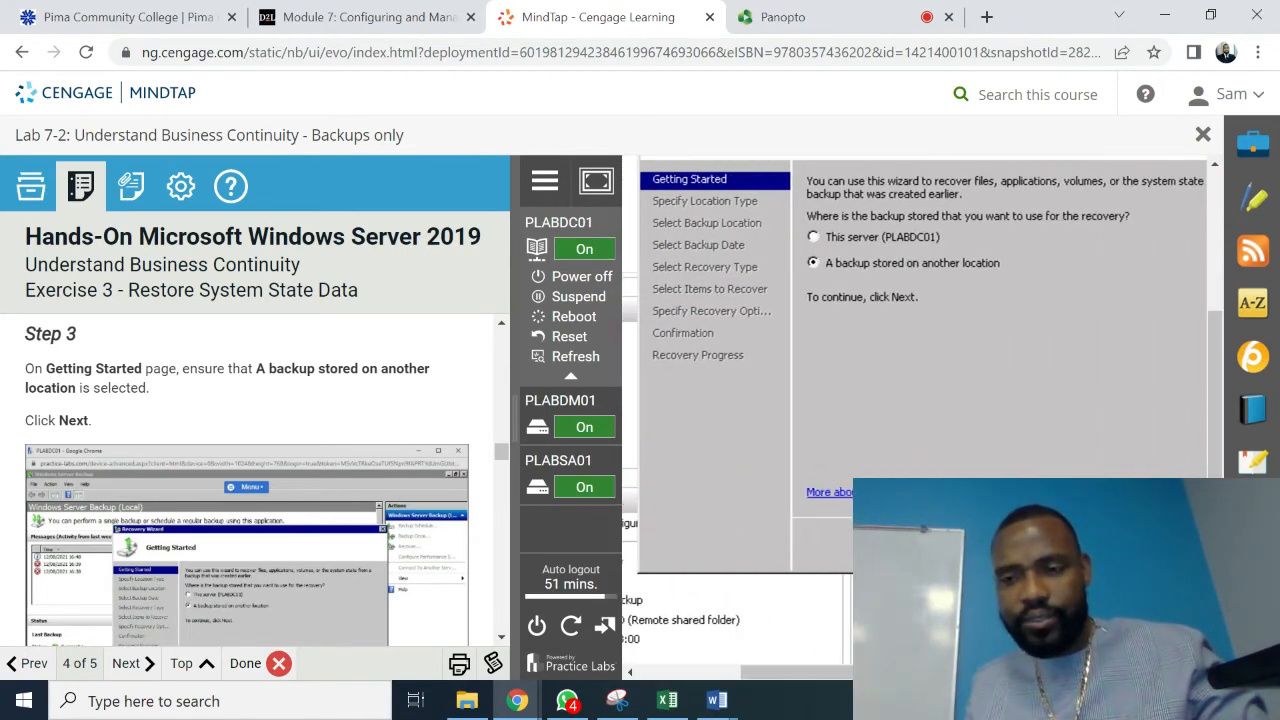
- Choose Remote shared folder as the backup location type in the Recovery Wizard
click(1050, 545)
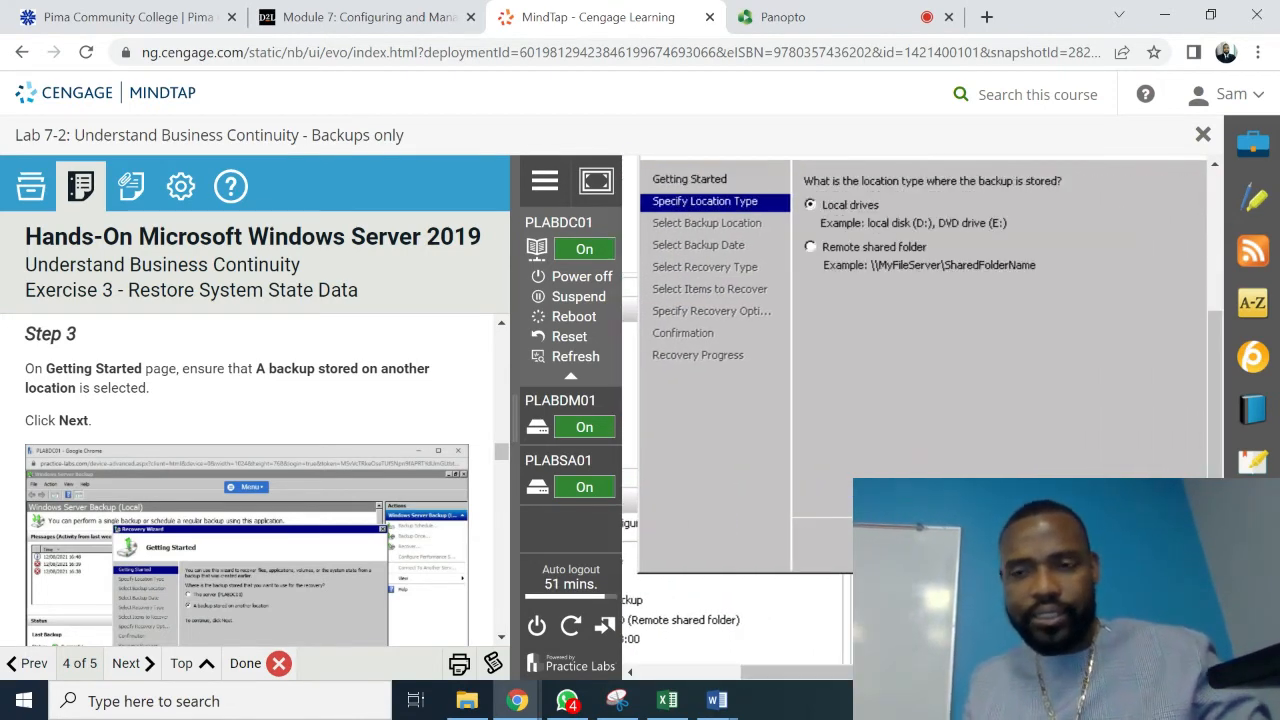
scroll(503, 640, down, 3)
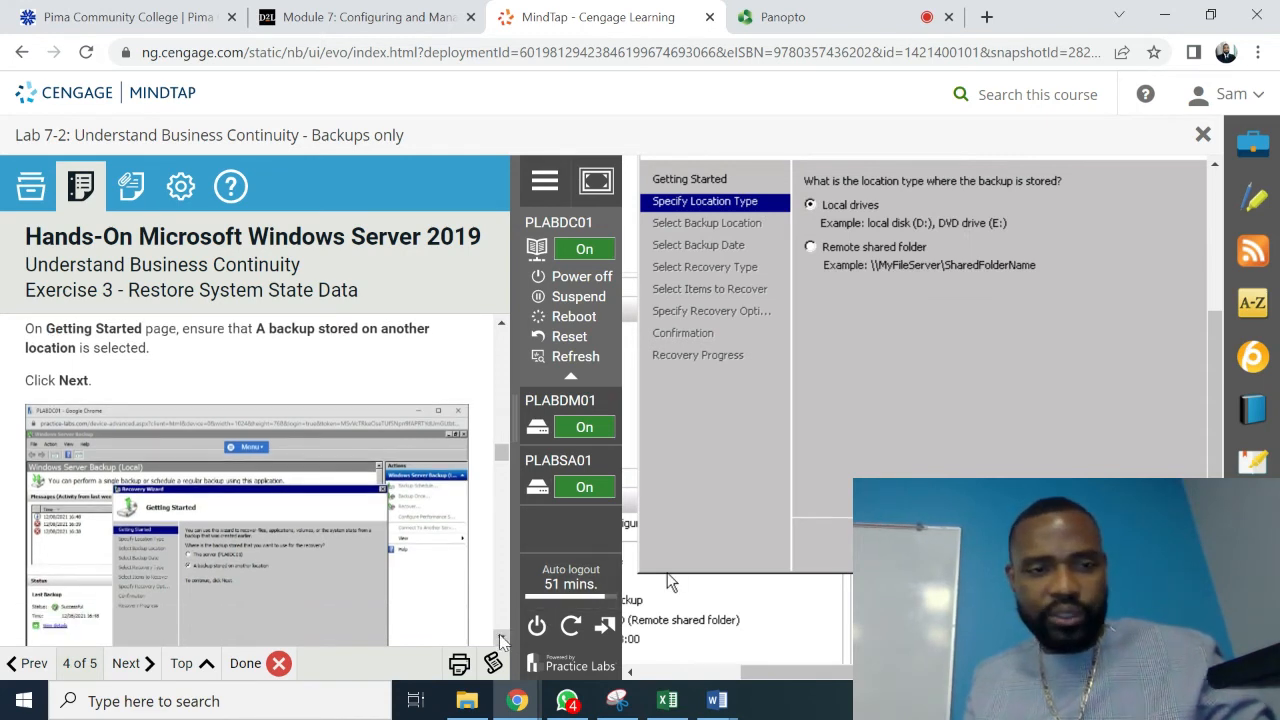
scroll(503, 640, down, 3)
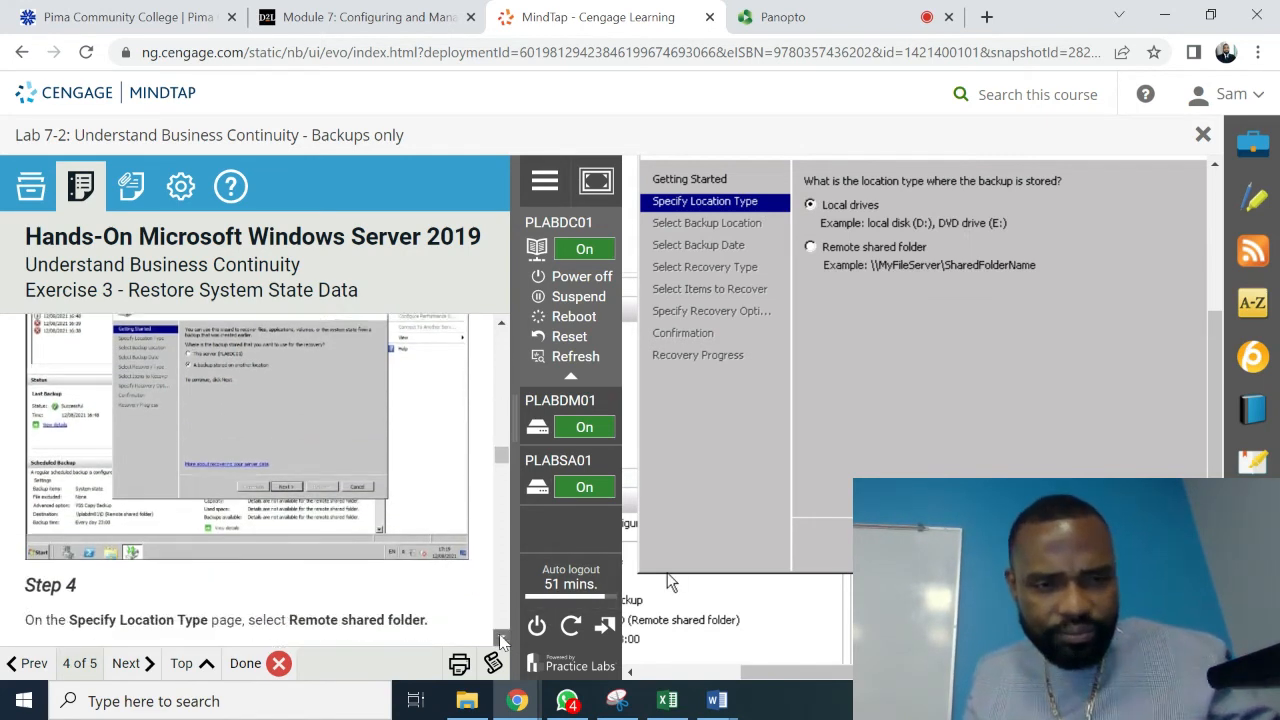
scroll(503, 640, down, 3)
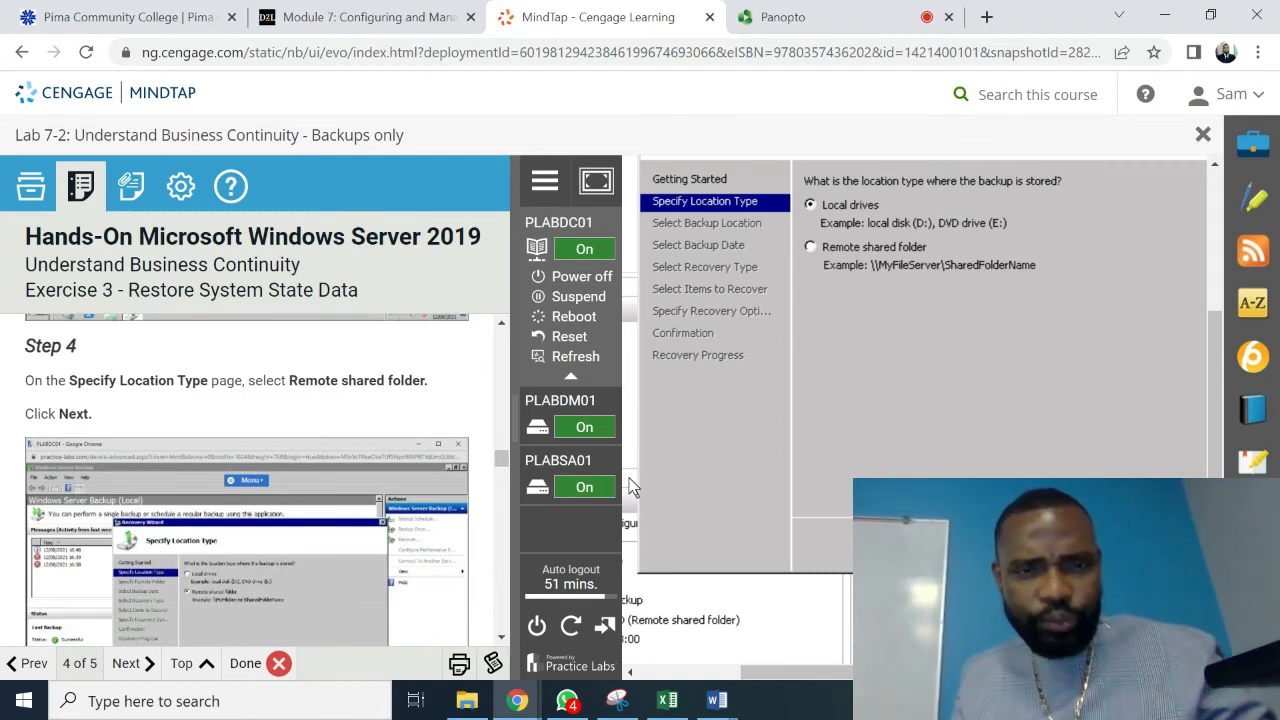
click(810, 247)
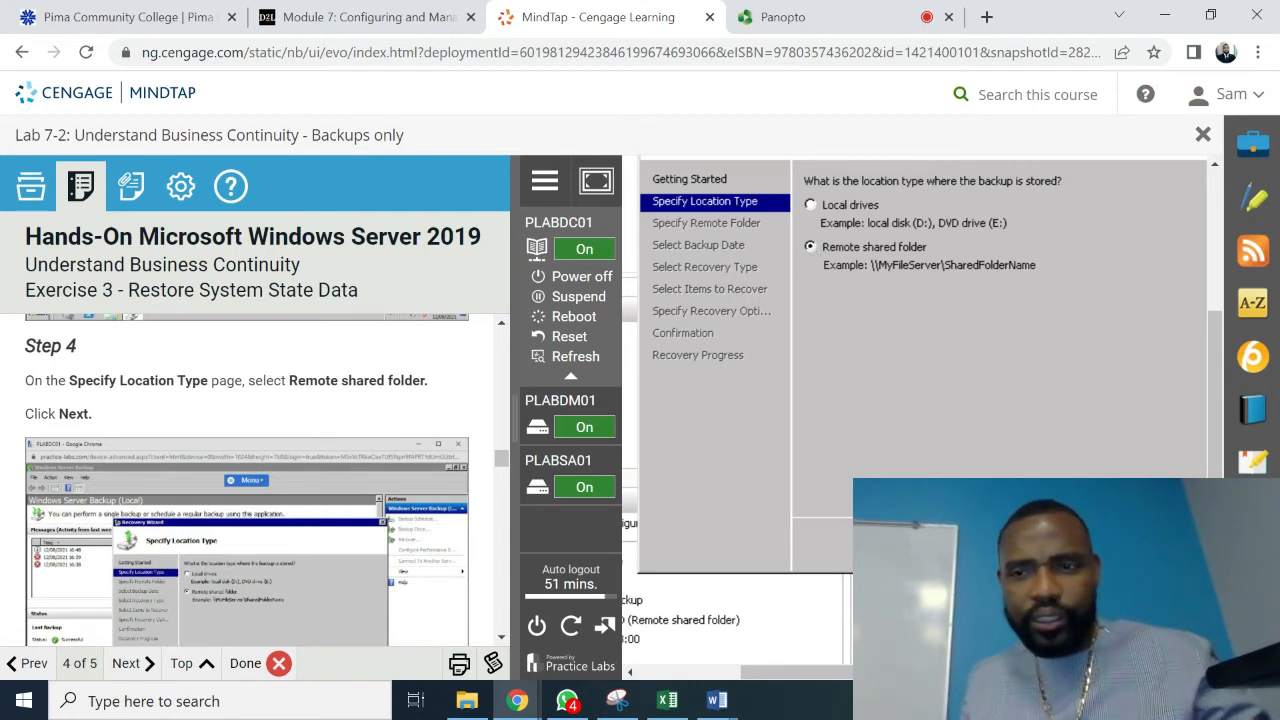
click(1040, 548)
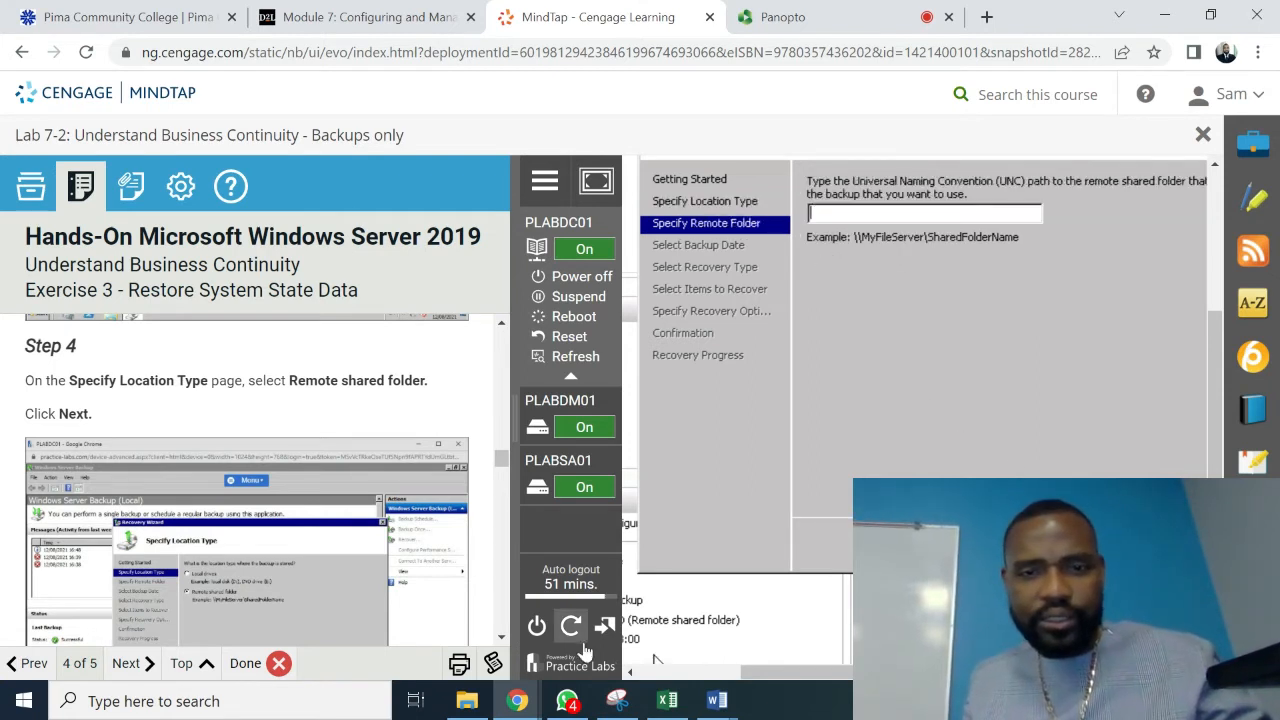
- Enter \\plabdm01\D as the remote shared folder path
click(499, 637)
click(499, 638)
click(499, 638)
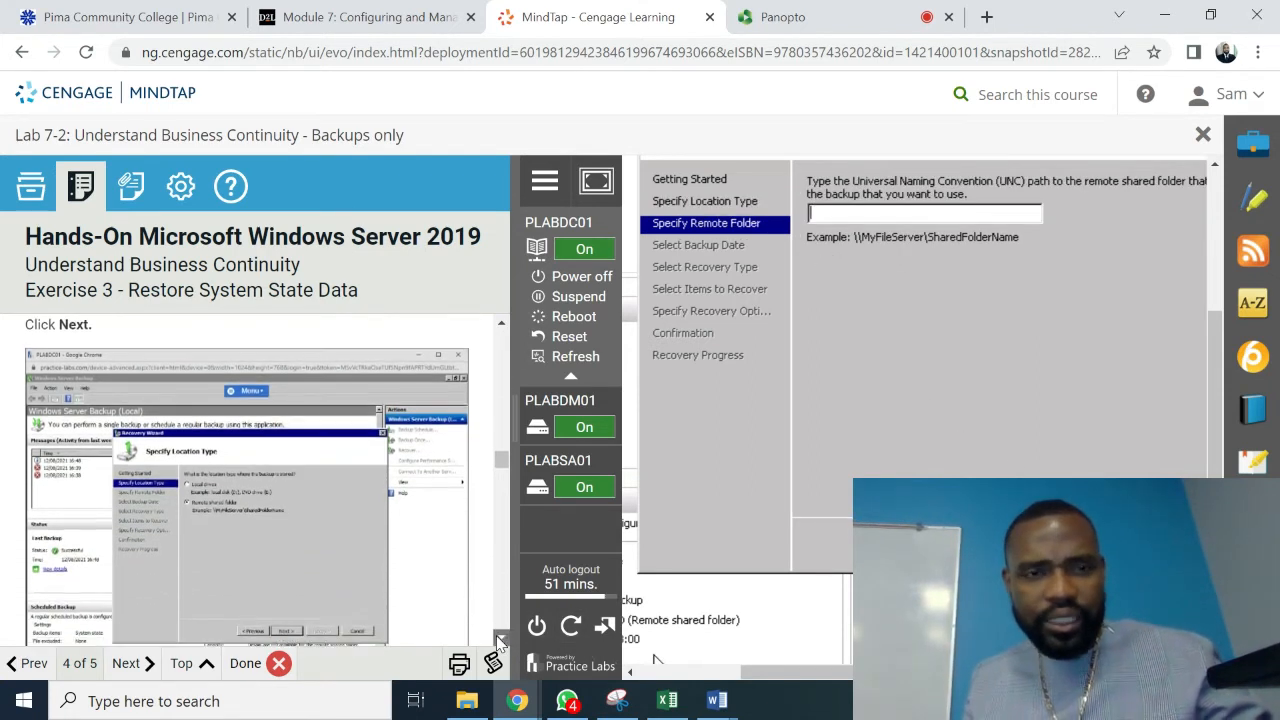
click(499, 638)
scroll(499, 500, down, 5)
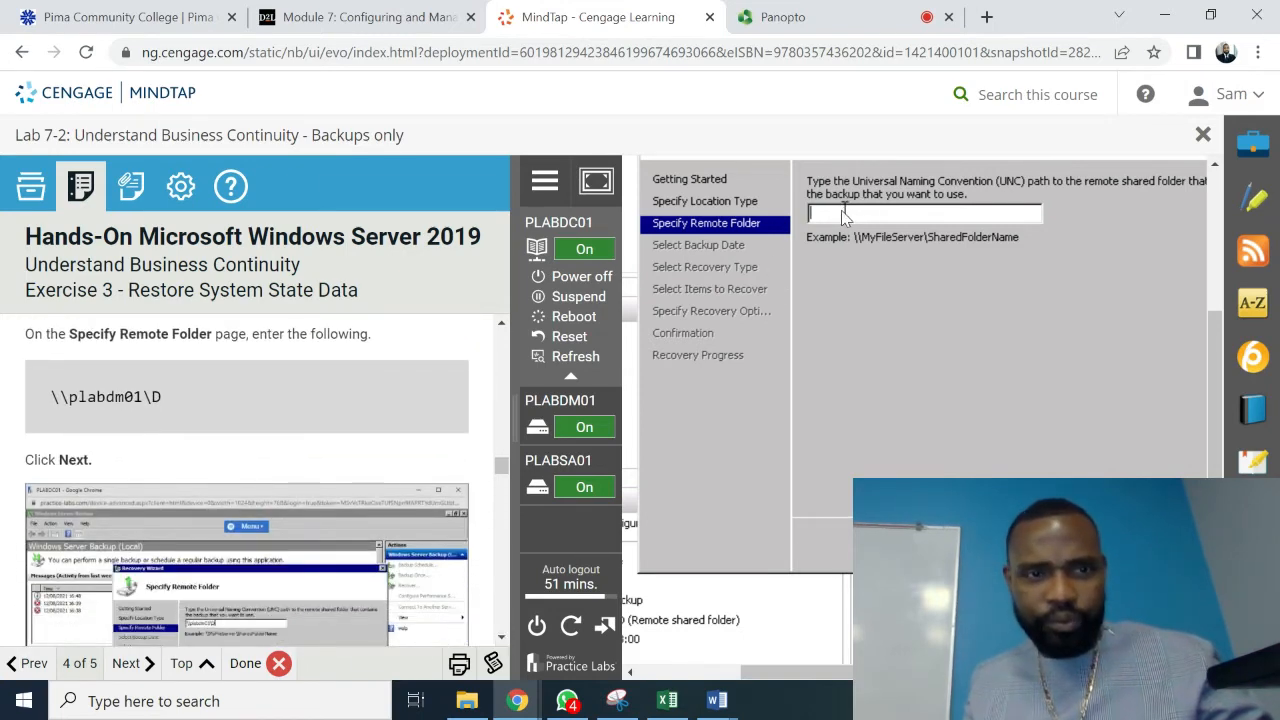
text(\\)
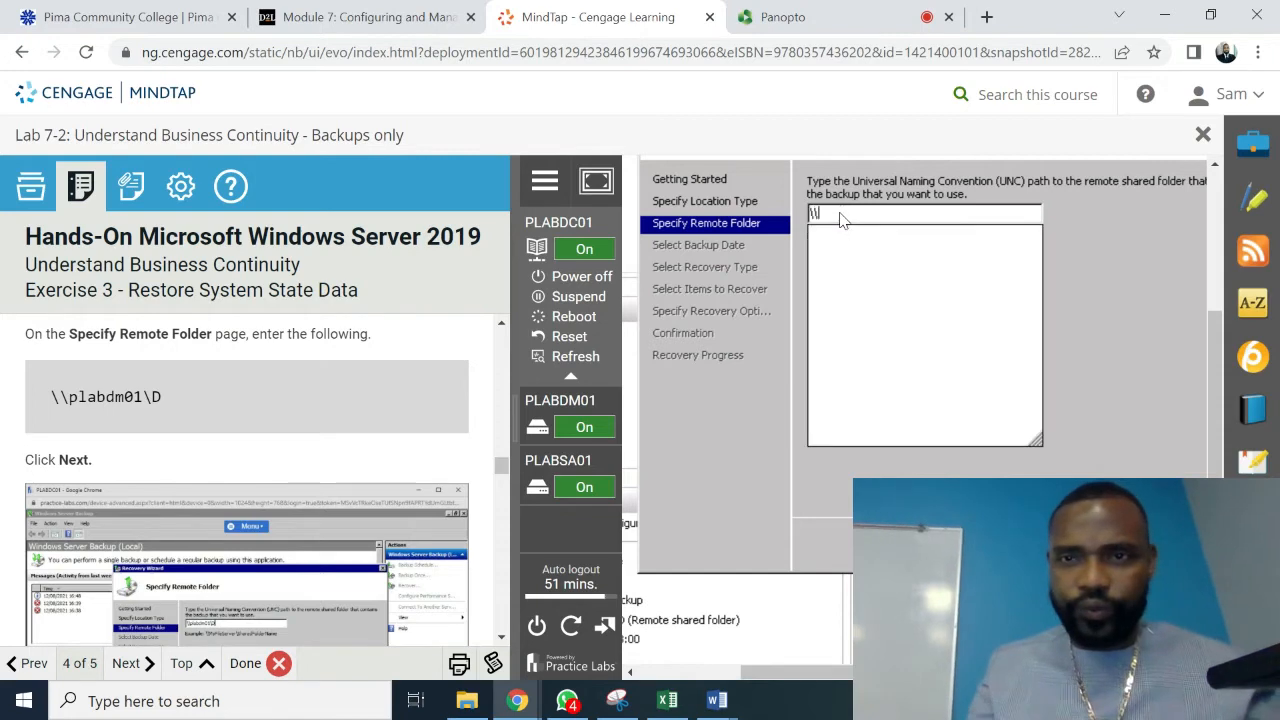
text(plab)
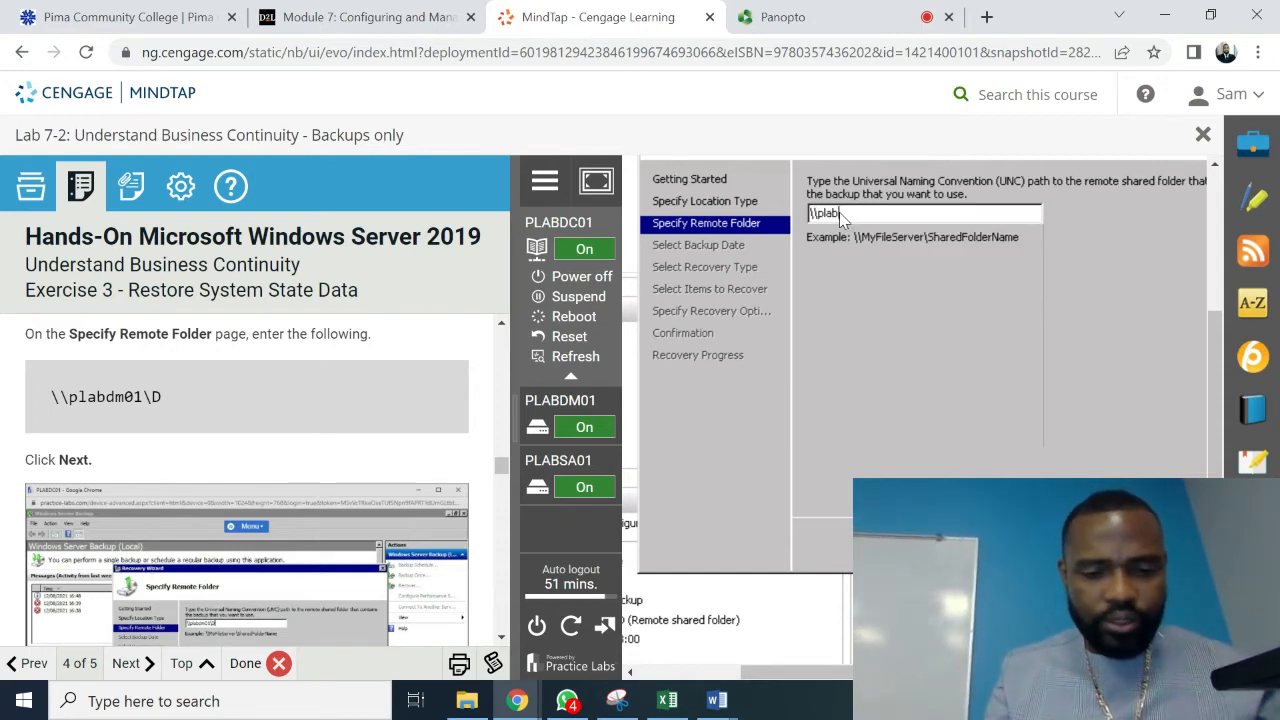
text(dm01\)
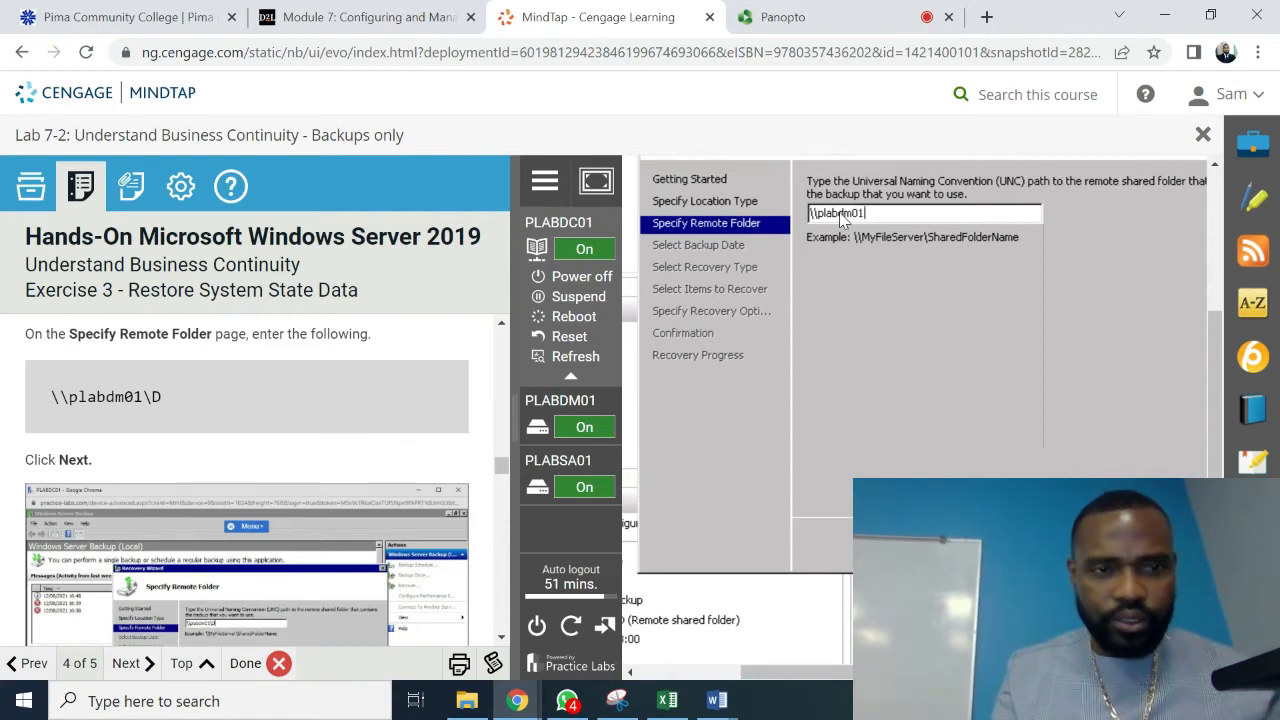
text(D)
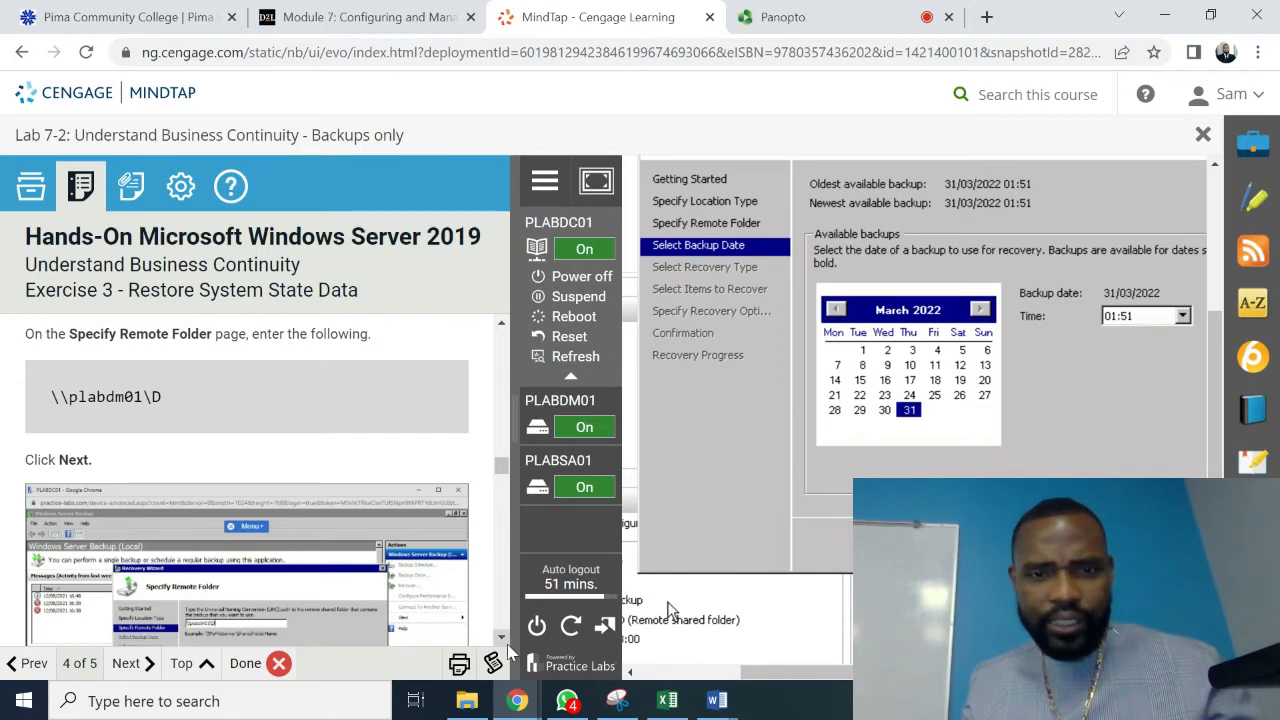
- Accept the remote folder and keep the 31/03/2022 01:51 backup date, then continue
scroll(505, 648, down, 5)
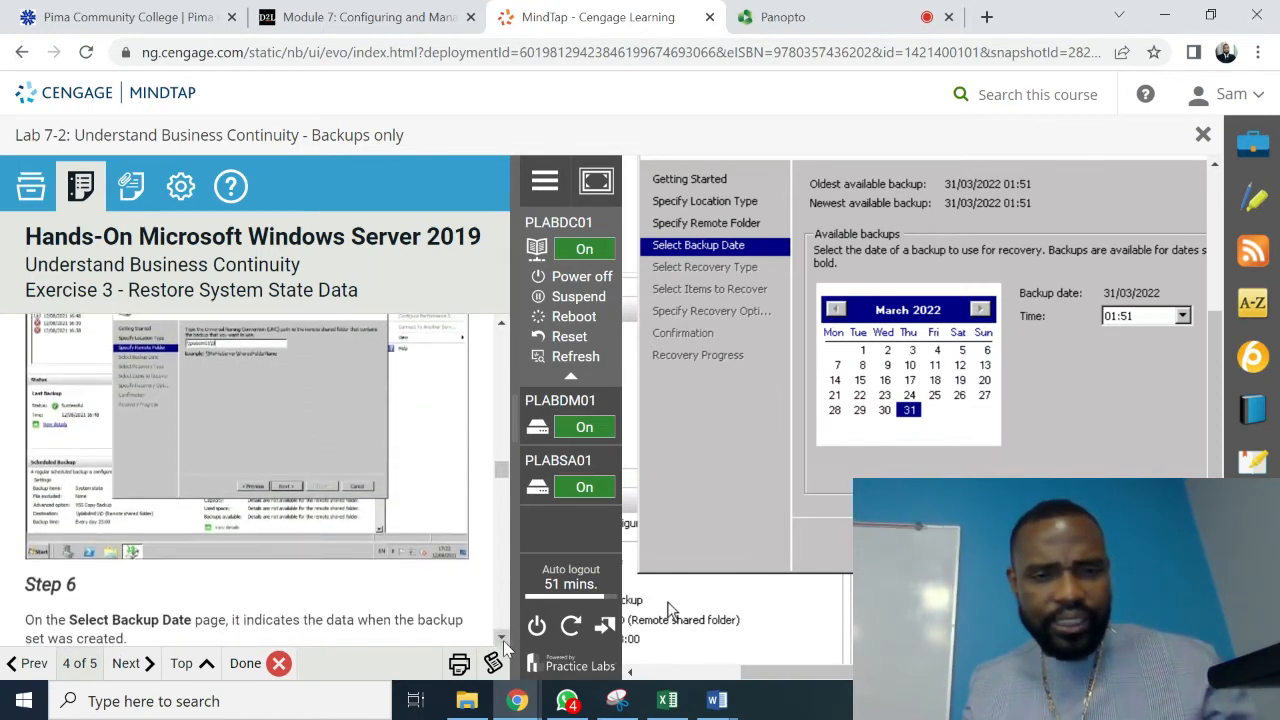
scroll(505, 648, down, 3)
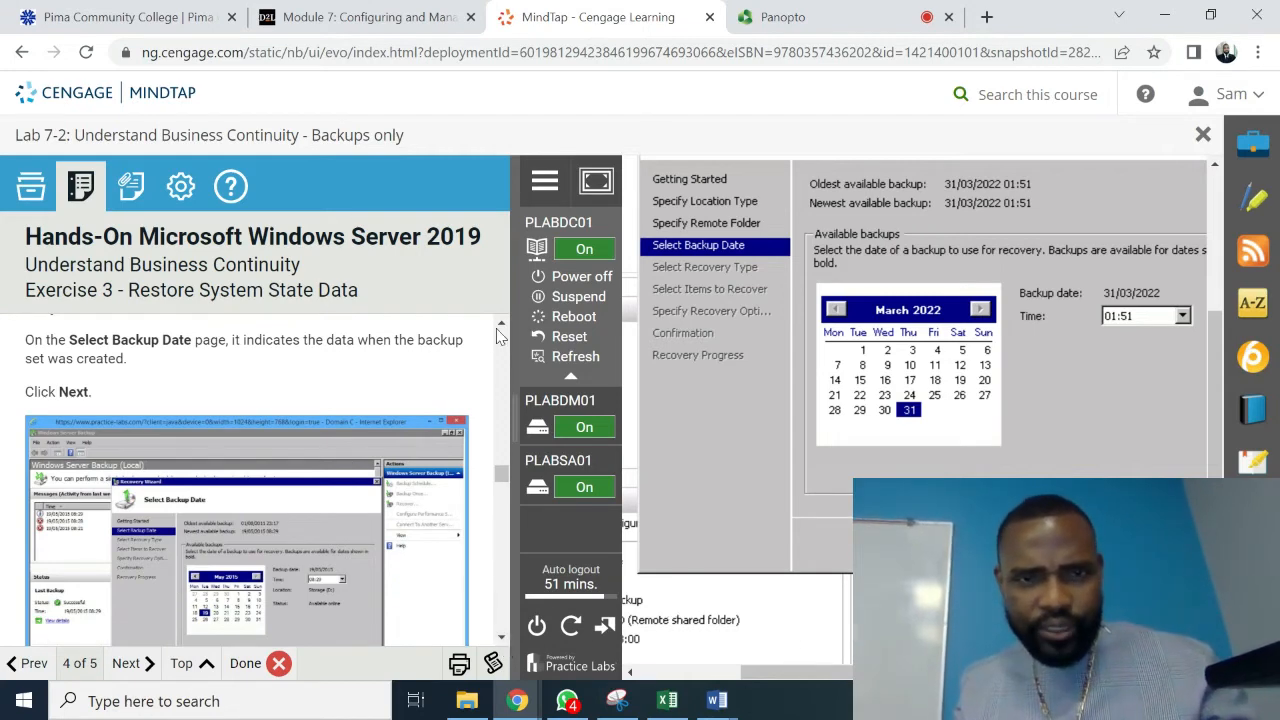
scroll(502, 335, up, 3)
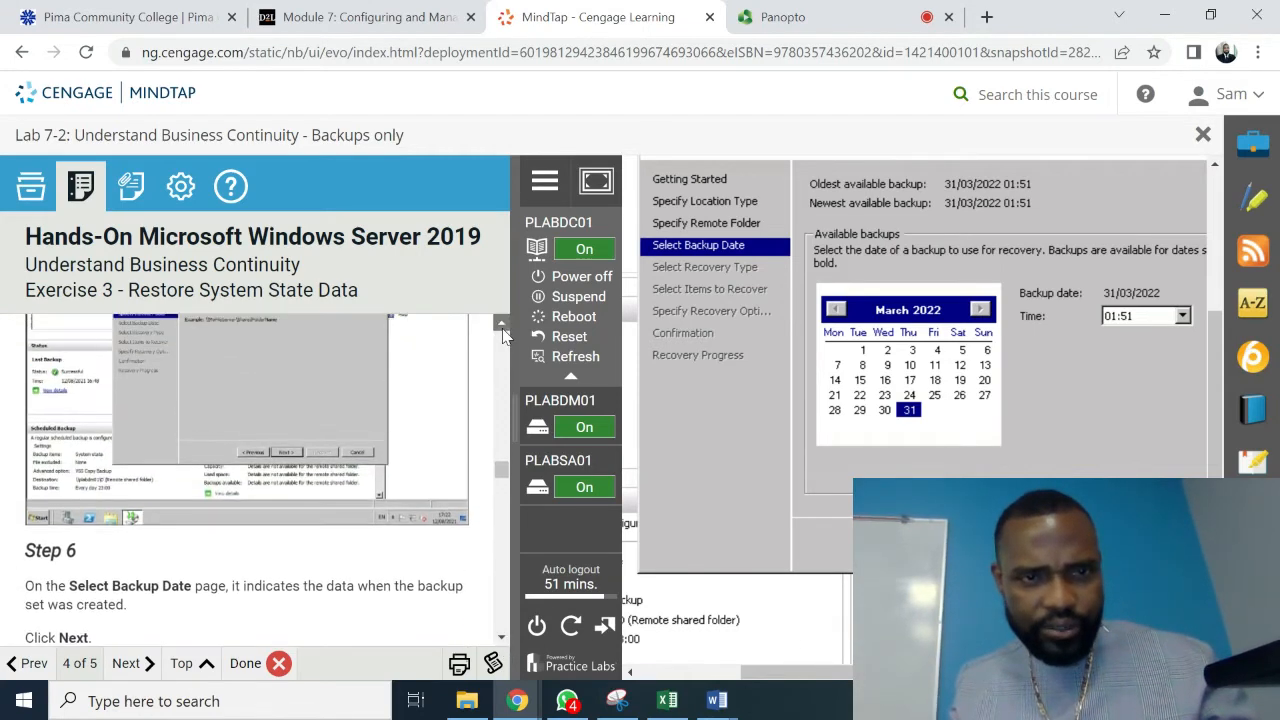
scroll(505, 335, up, 5)
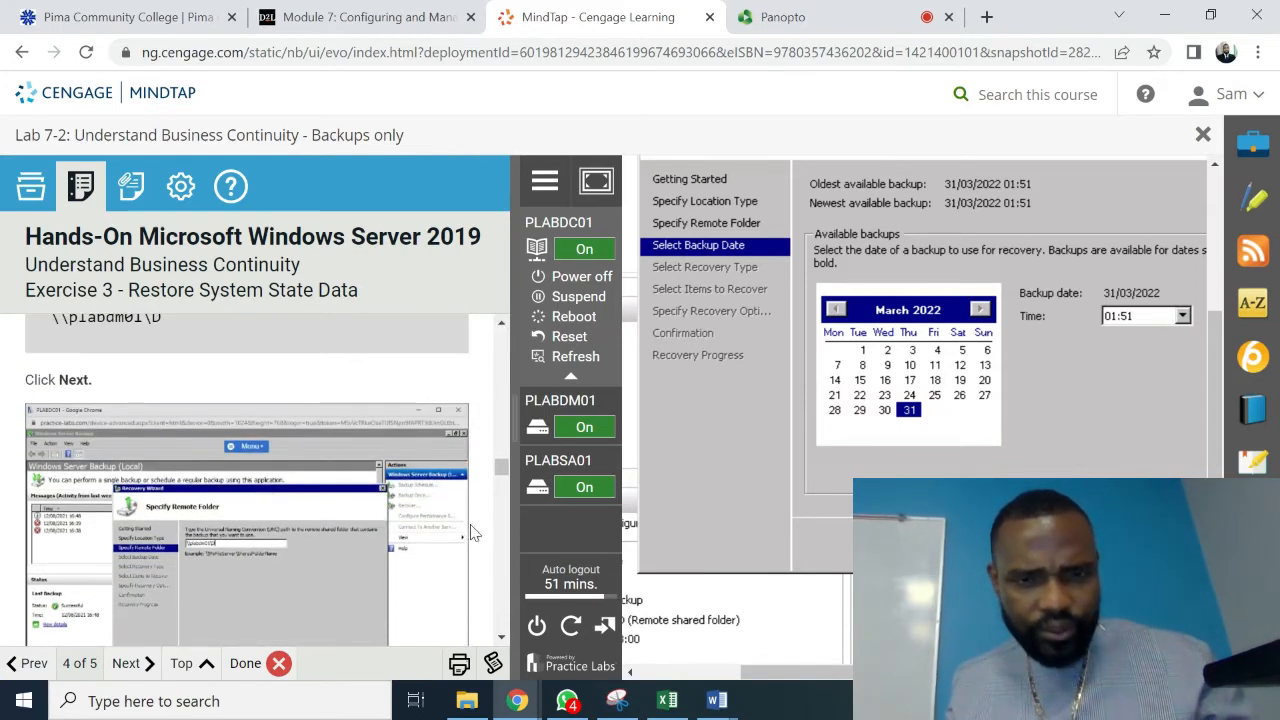
scroll(499, 638, down, 5)
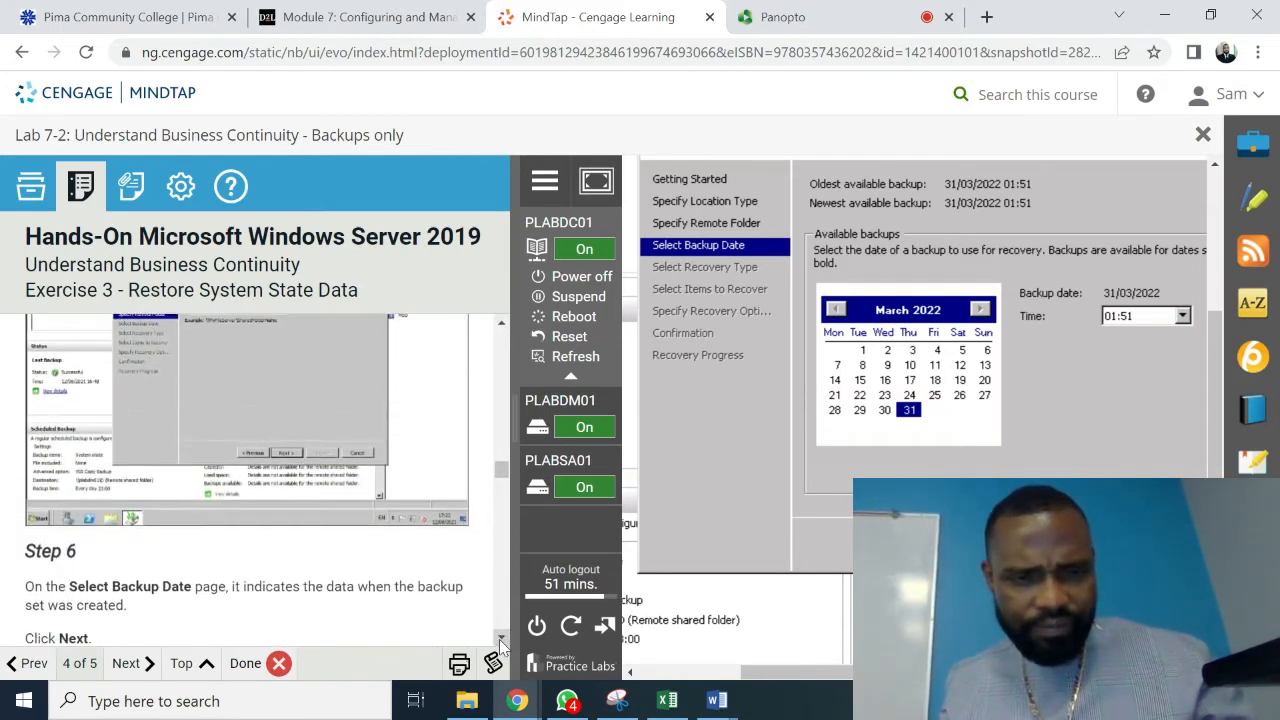
scroll(501, 645, down, 2)
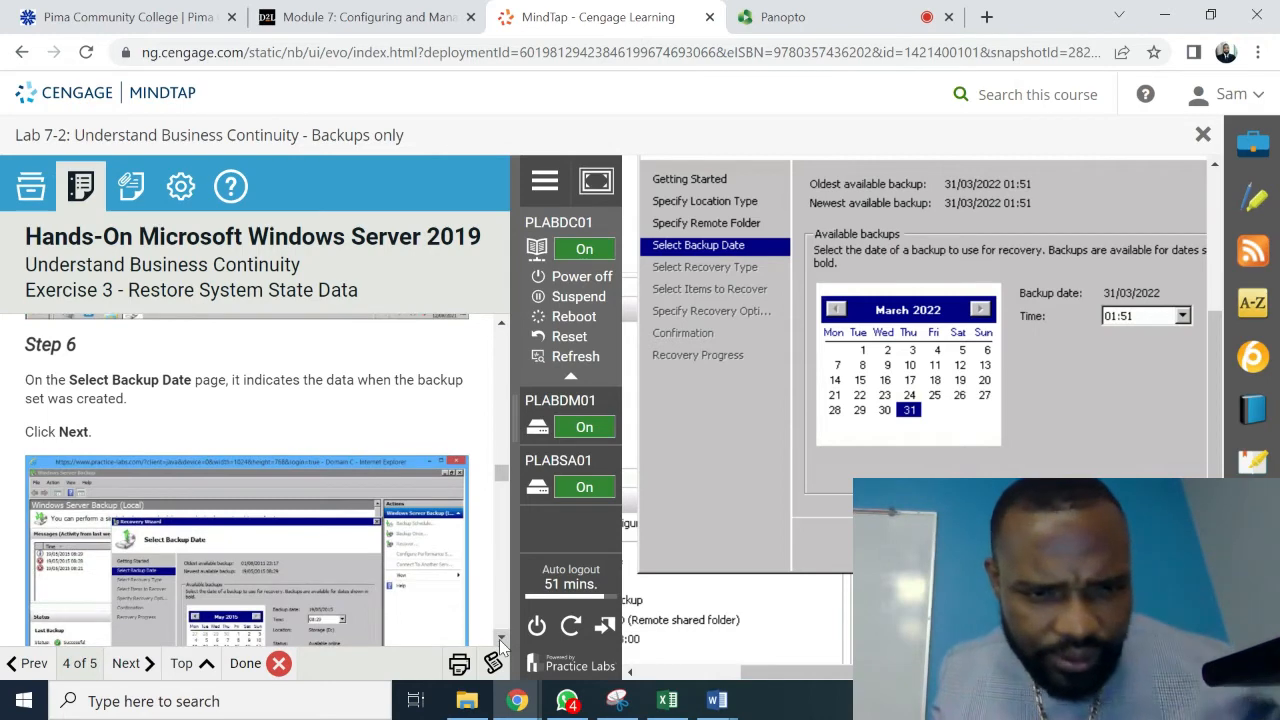
scroll(501, 645, down, 2)
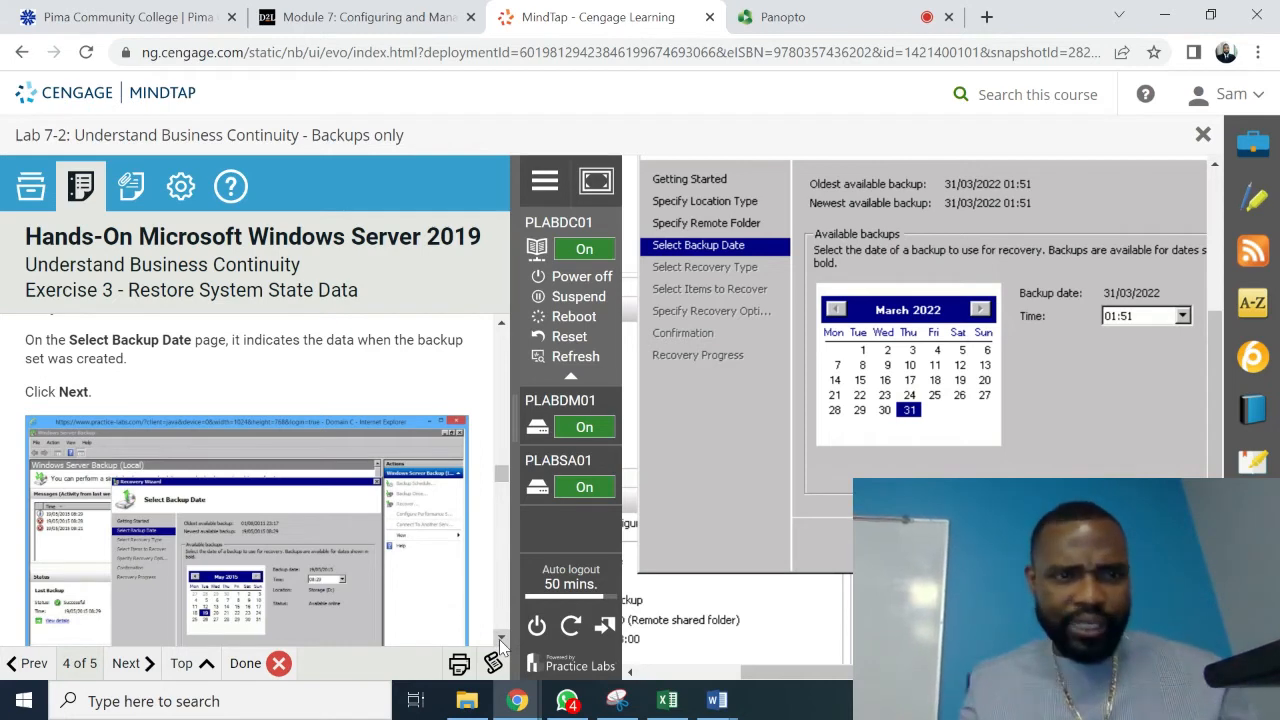
click(501, 637)
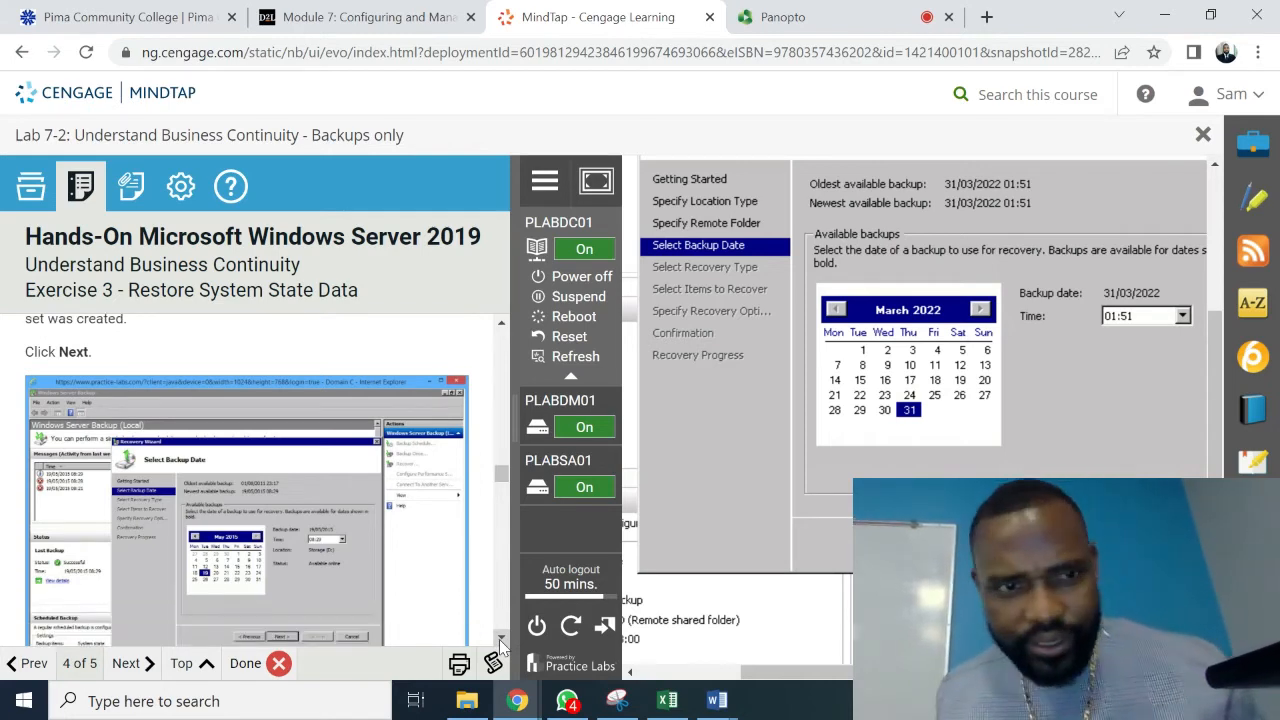
click(501, 637)
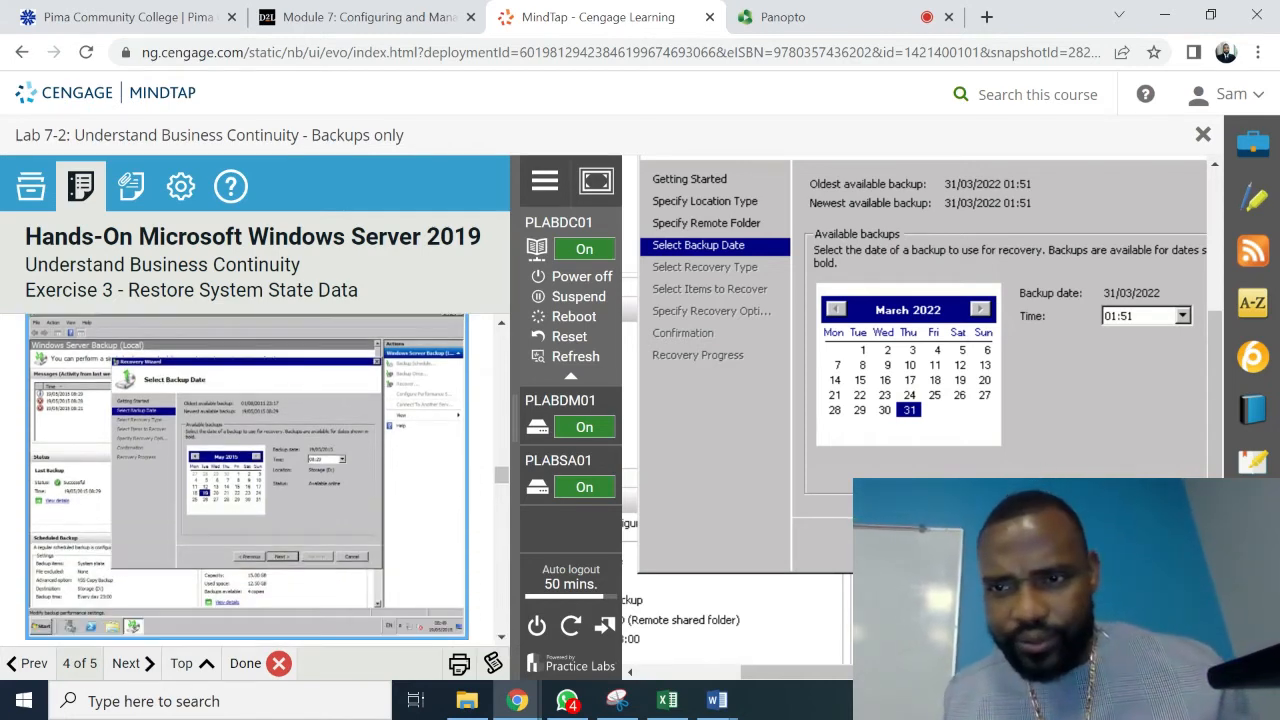
click(1035, 544)
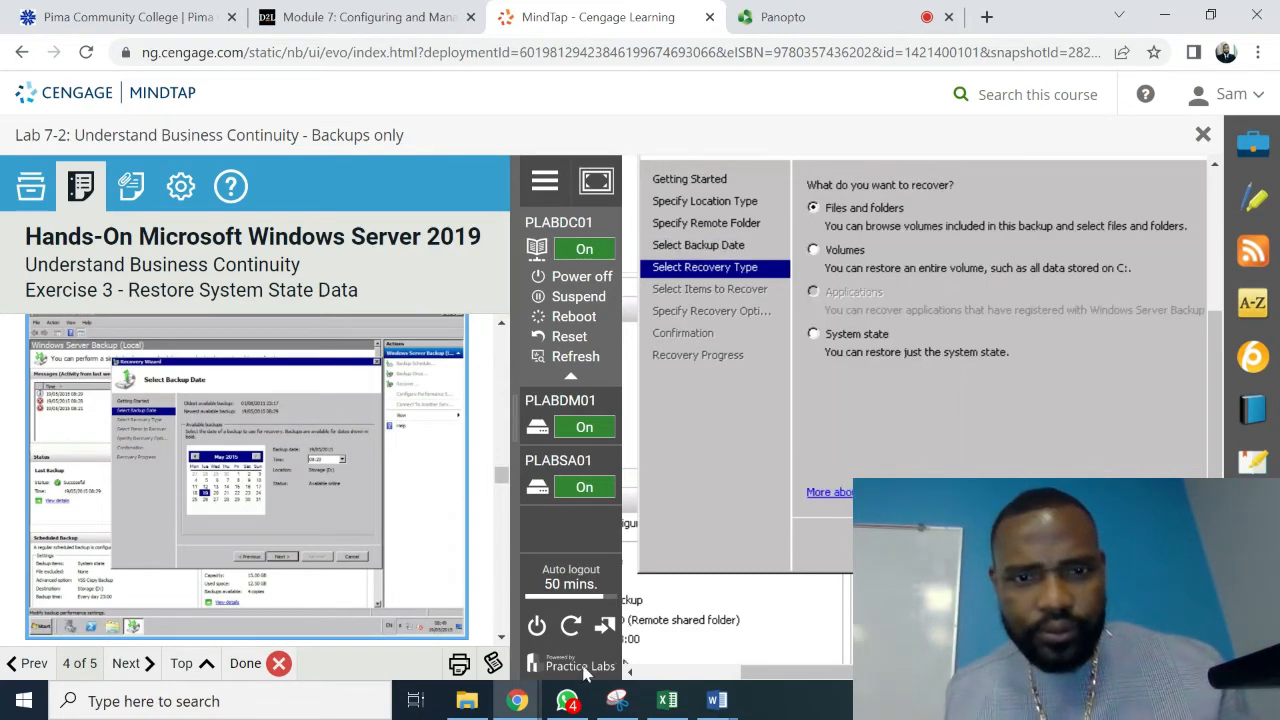
- Choose System state as the recovery type and continue
scroll(498, 638, down, 5)
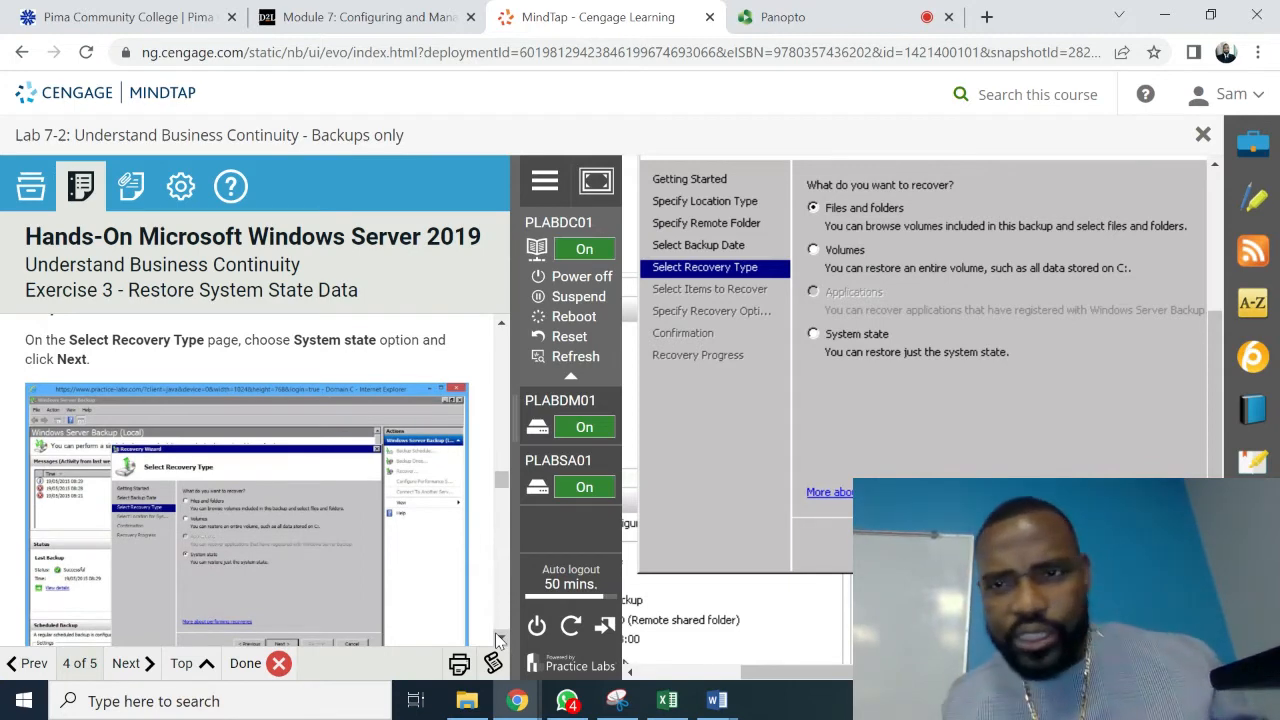
click(813, 334)
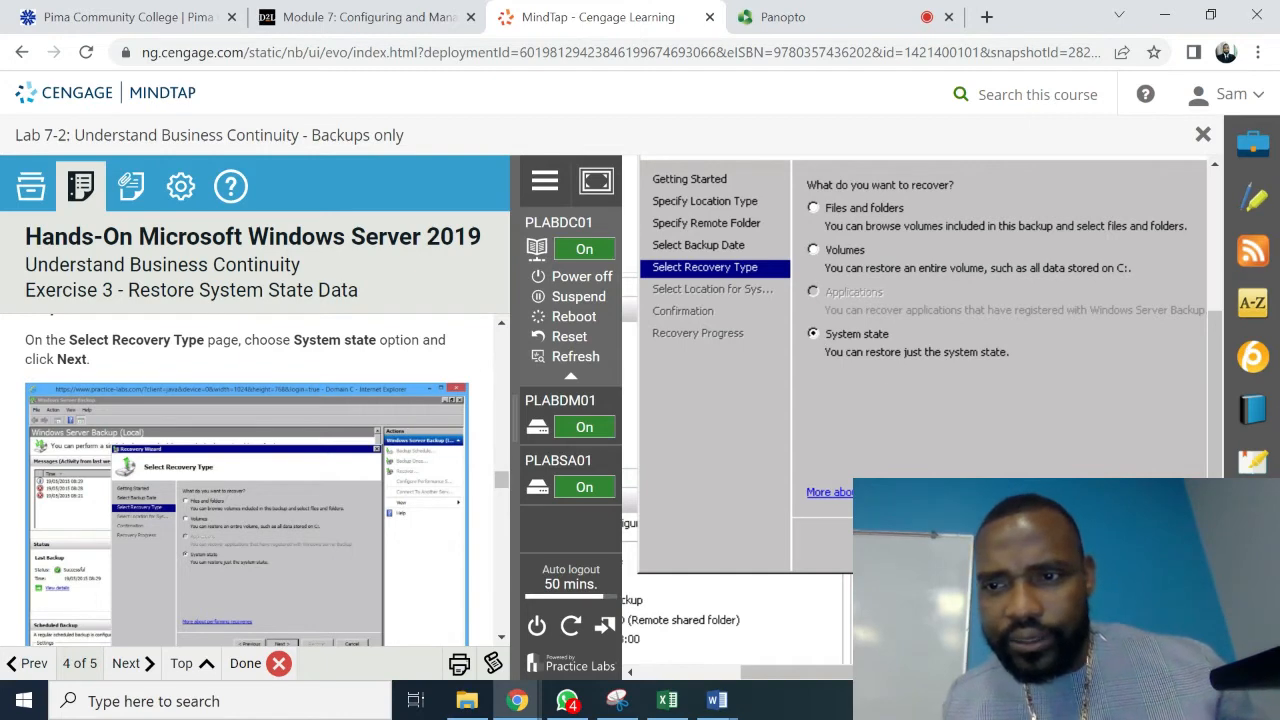
click(1036, 545)
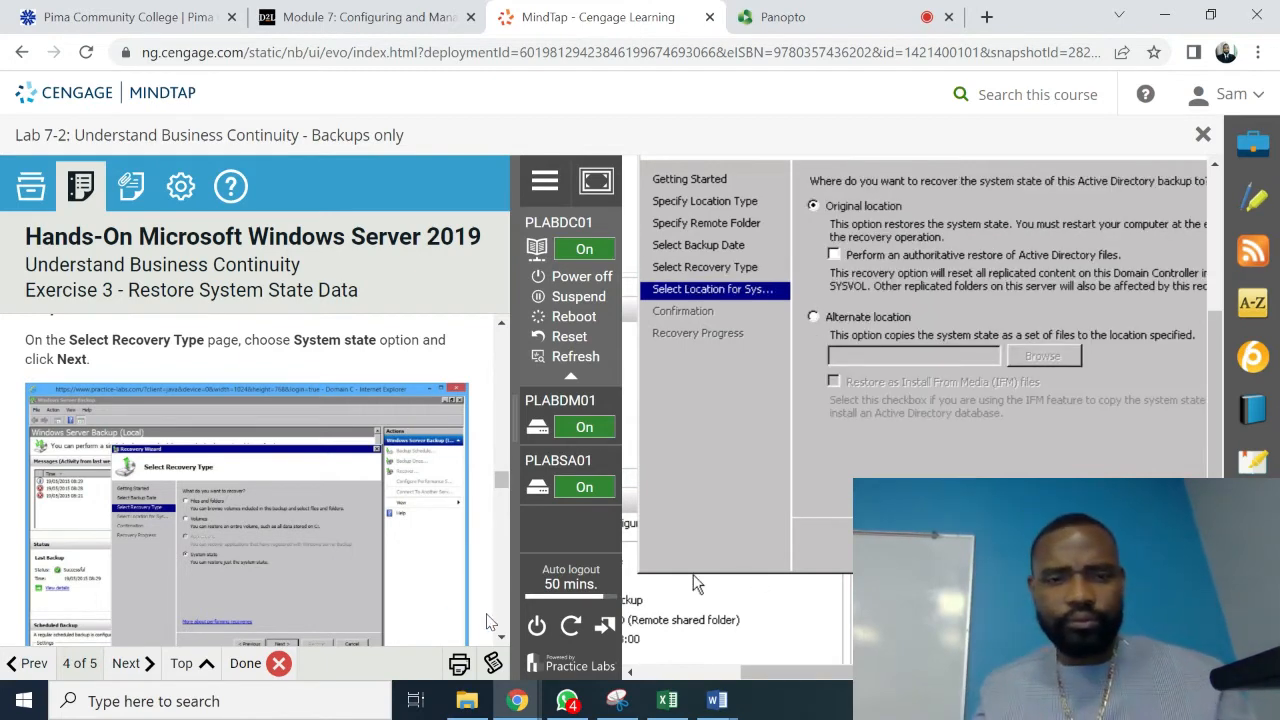
- Keep Original location as the recovery destination and continue
click(501, 638)
drag(501, 640, 501, 640)
click(501, 640)
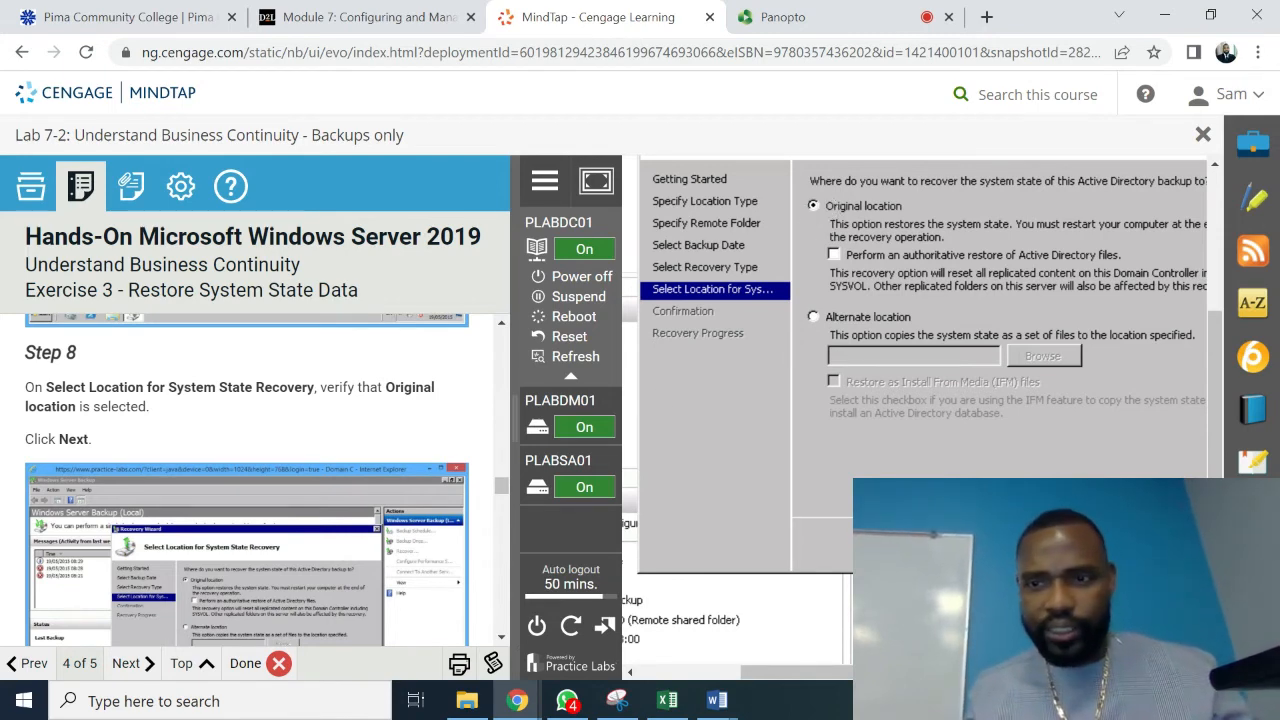
- Acknowledge the note that replicated content will resynchronize
click(501, 640)
click(501, 640)
click(503, 638)
click(503, 638)
click(503, 638)
click(503, 638)
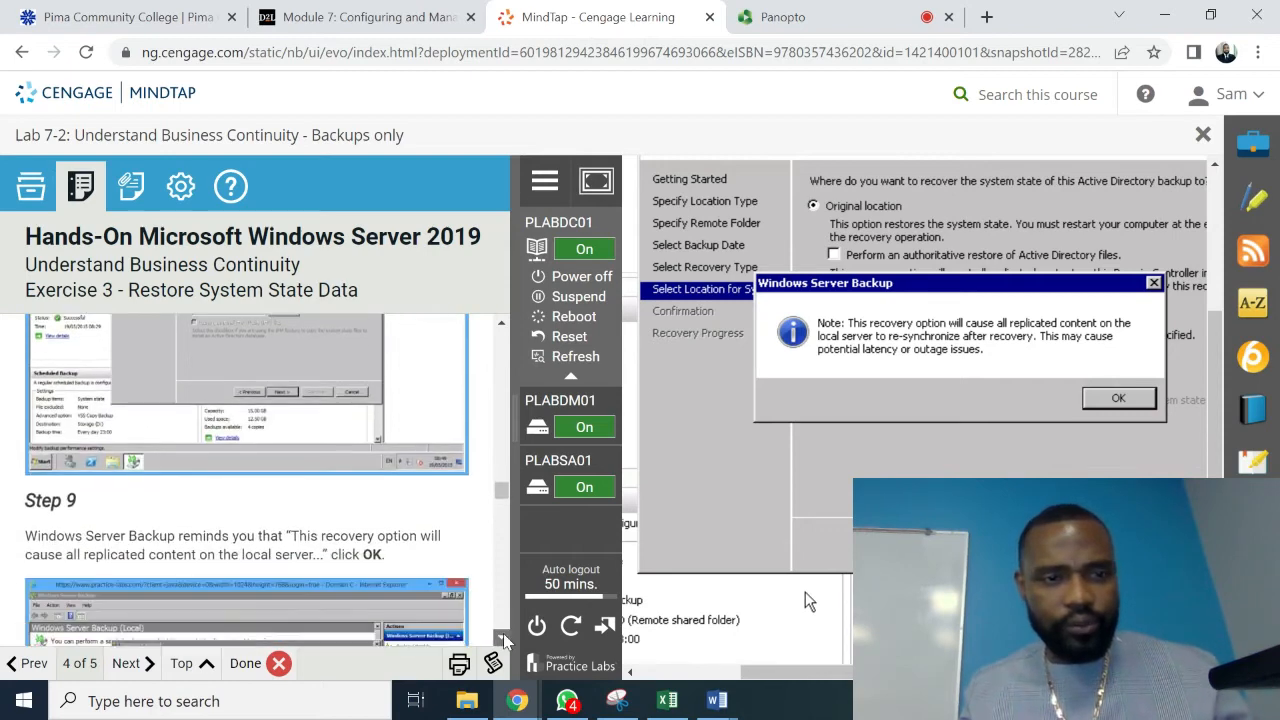
click(503, 638)
click(503, 638)
click(503, 638)
click(503, 638)
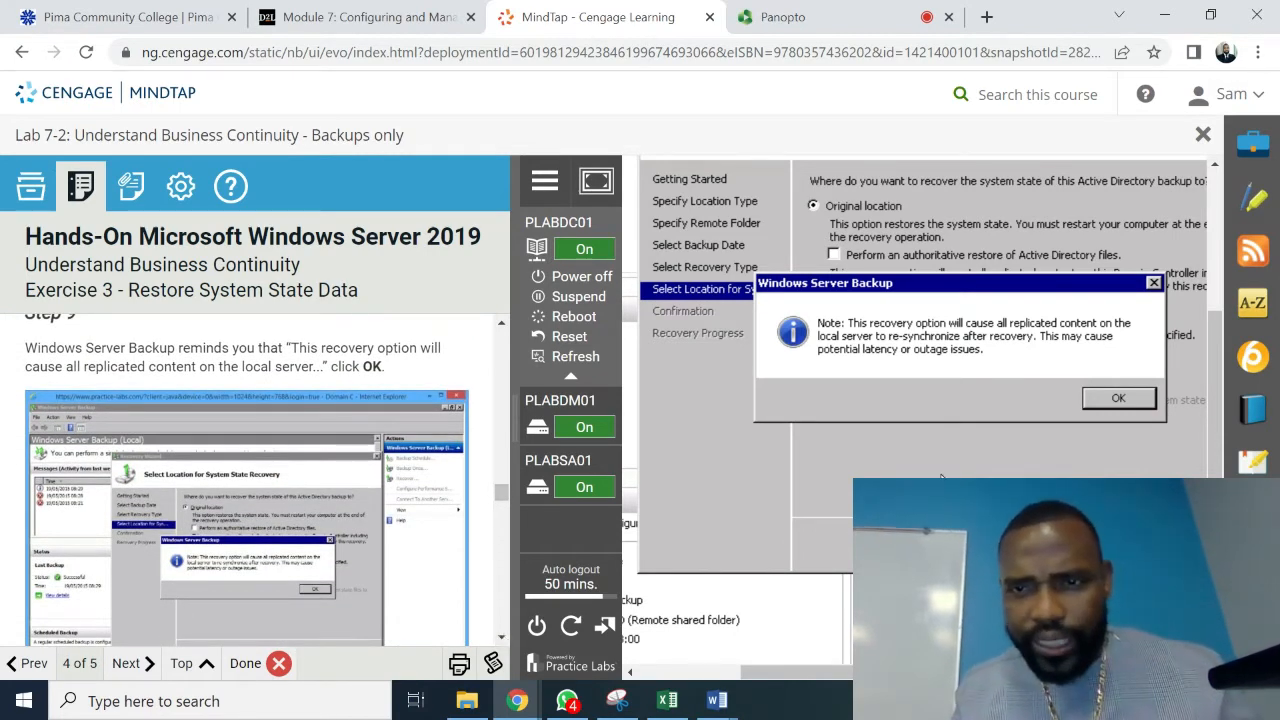
click(1100, 398)
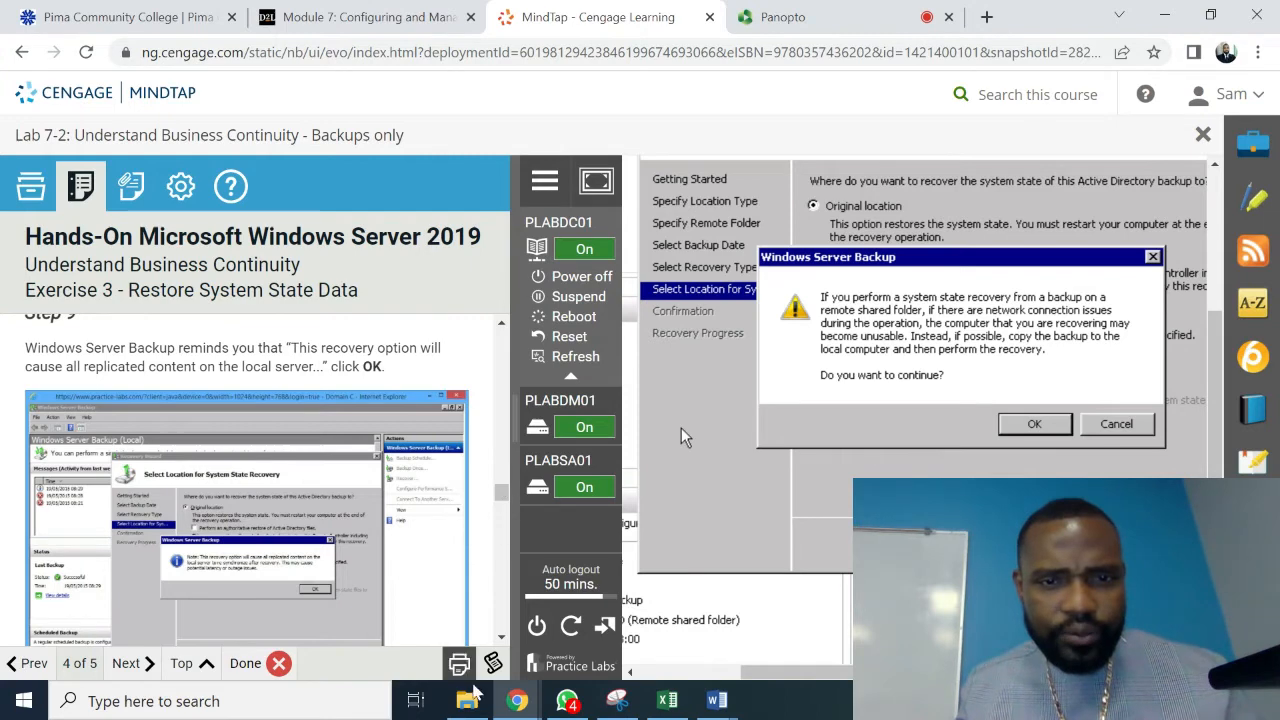
- Accept the warning about recovering from the remote share
scroll(503, 645, down, 3)
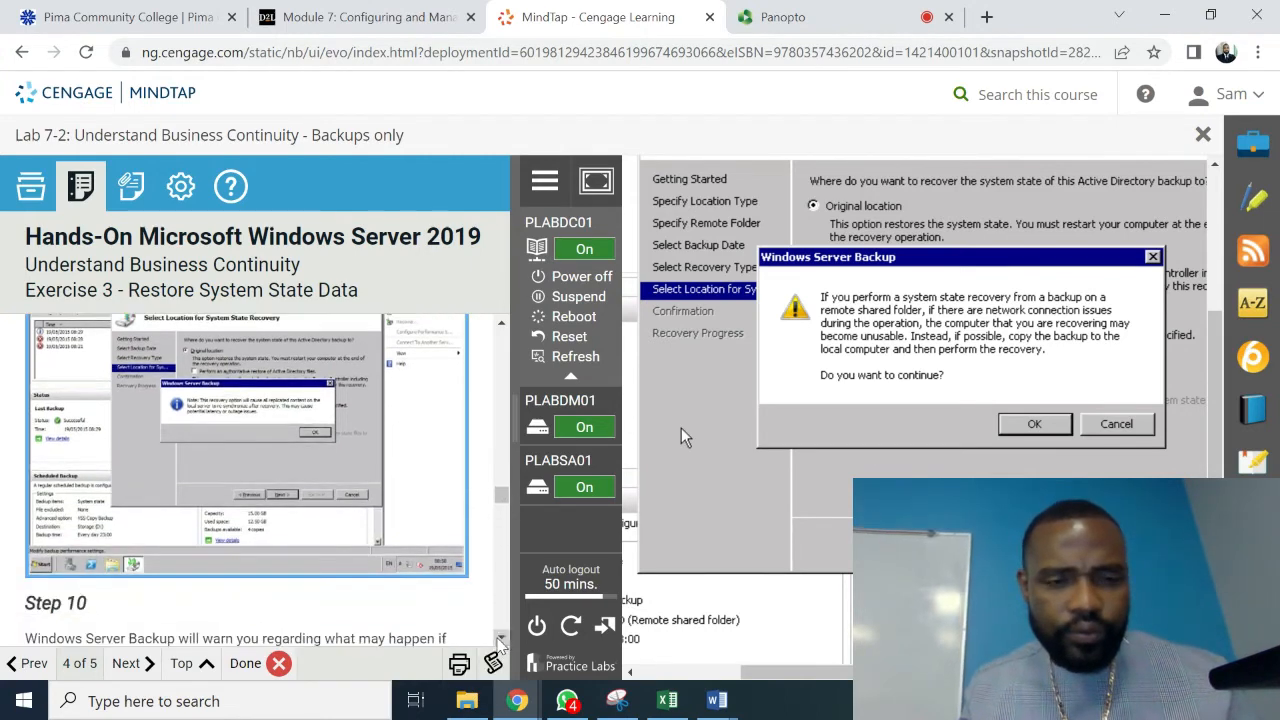
scroll(500, 642, down, 2)
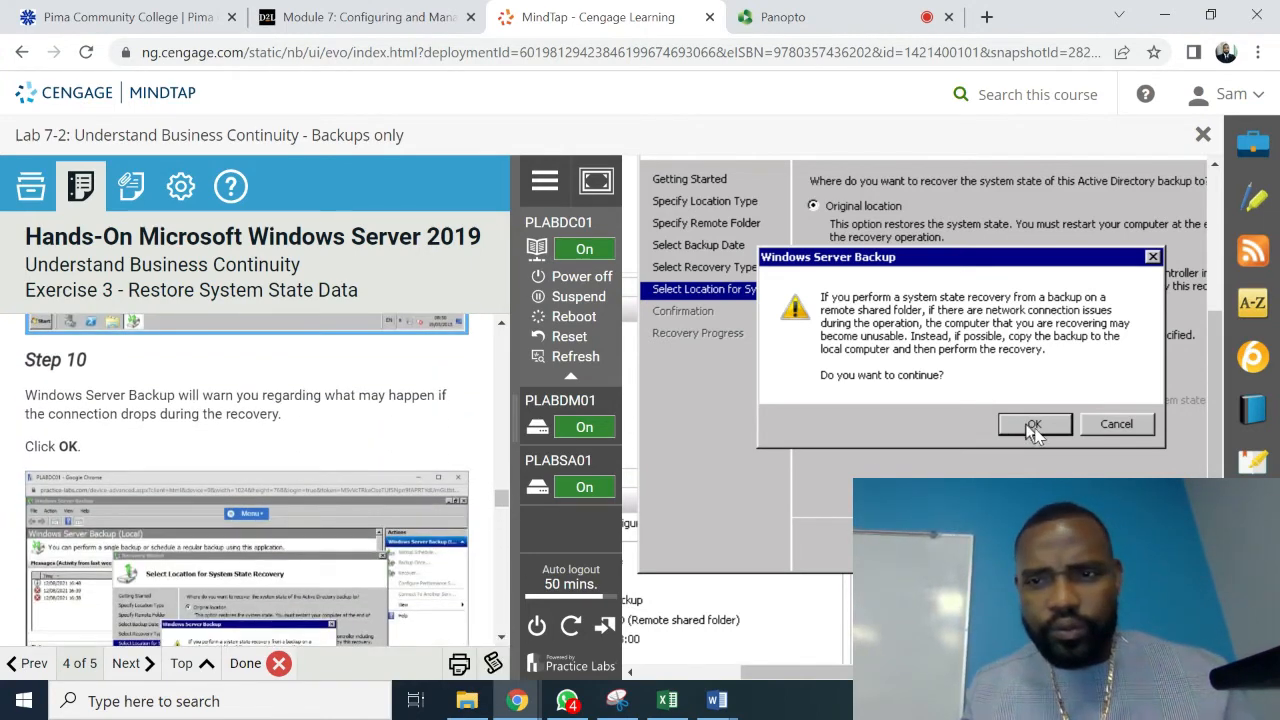
click(1035, 425)
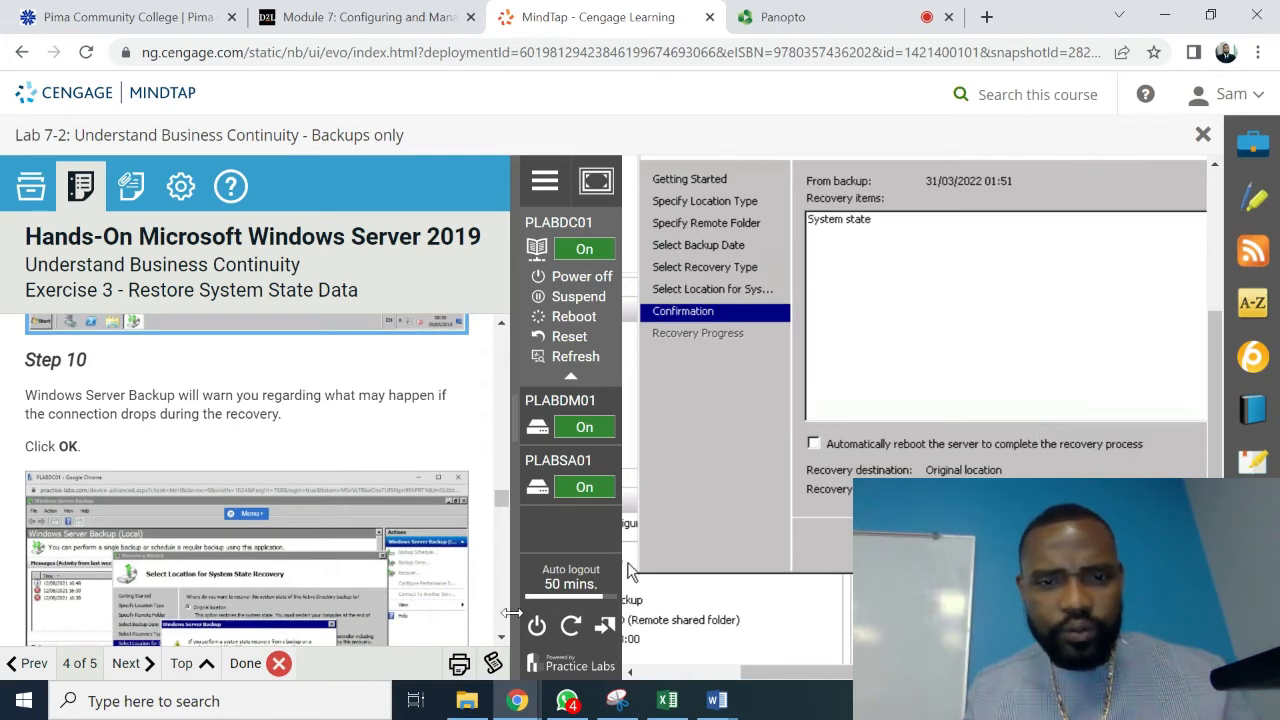
- Enable automatic server reboot after the recovery finishes
scroll(503, 639, down, 6)
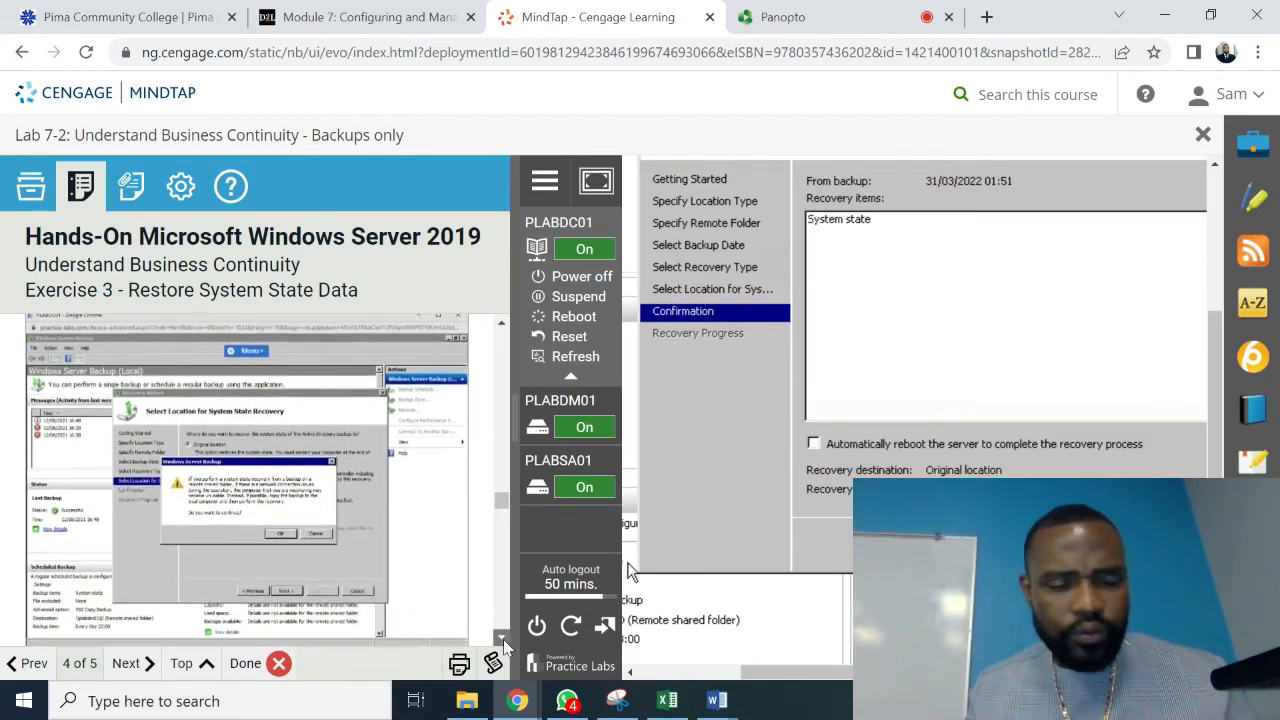
scroll(503, 639, down, 2)
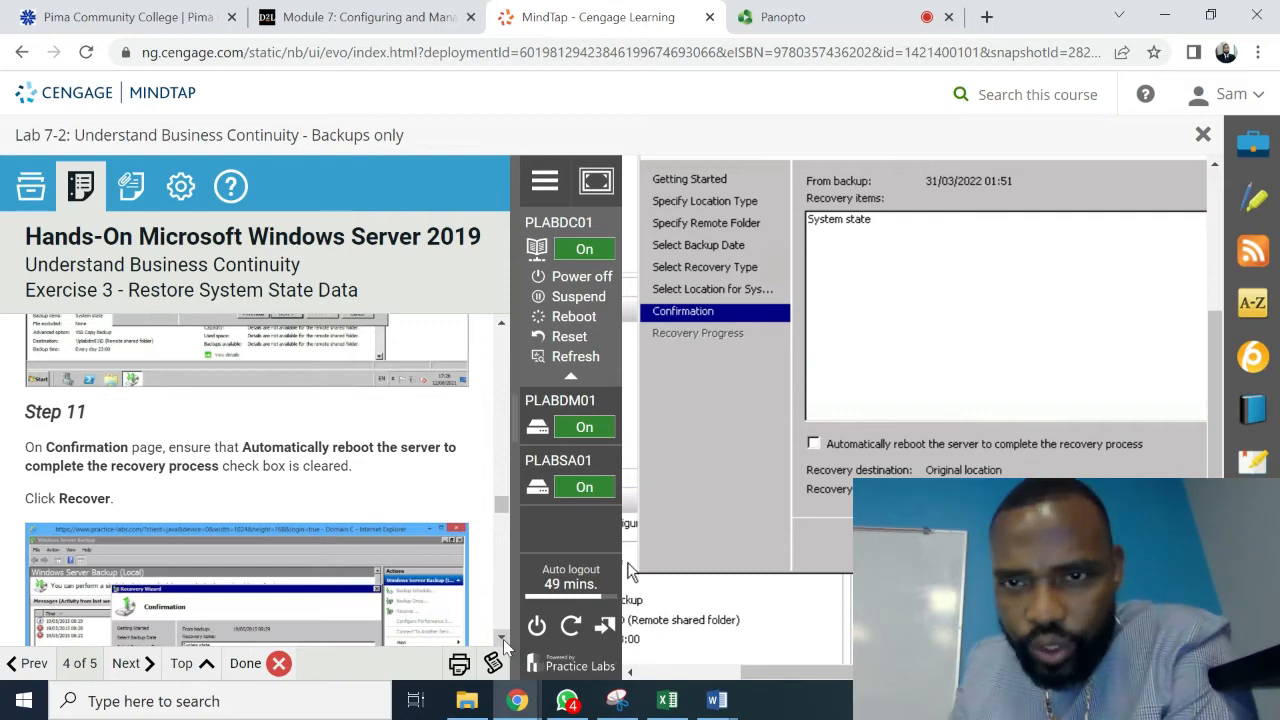
click(814, 443)
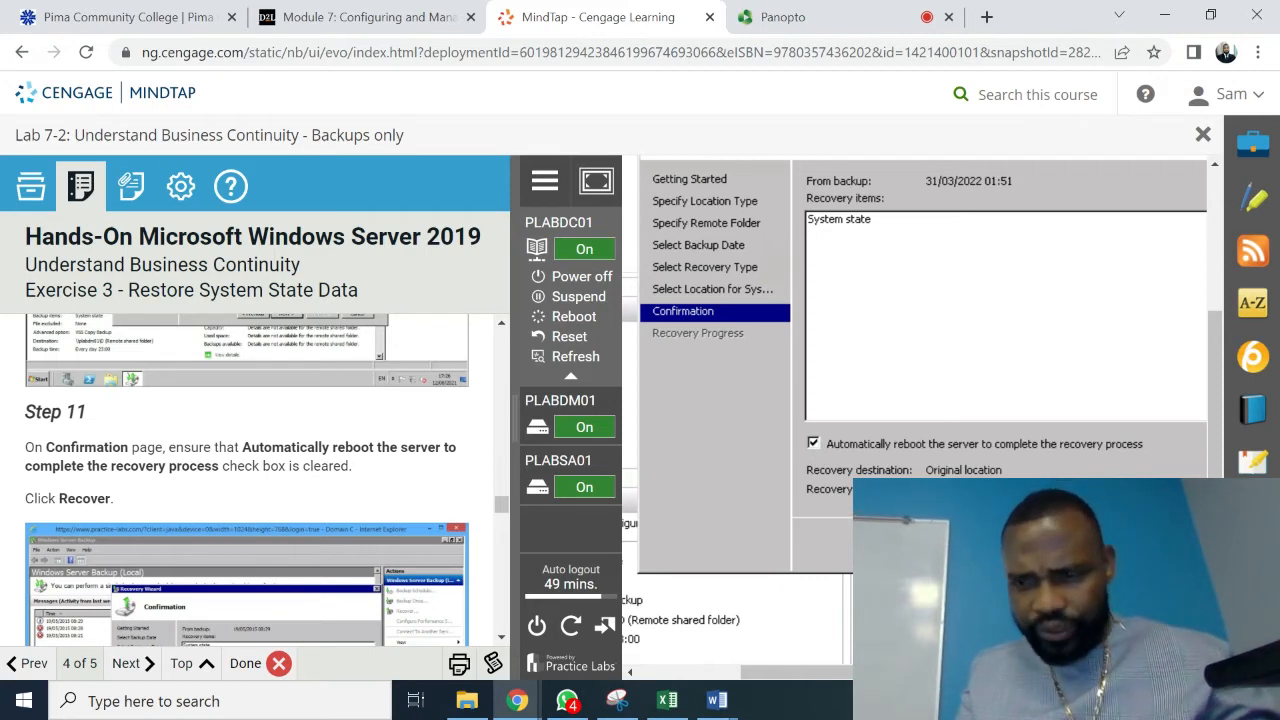
- Start the system state recovery, accepting that it cannot be cancelled
click(1140, 545)
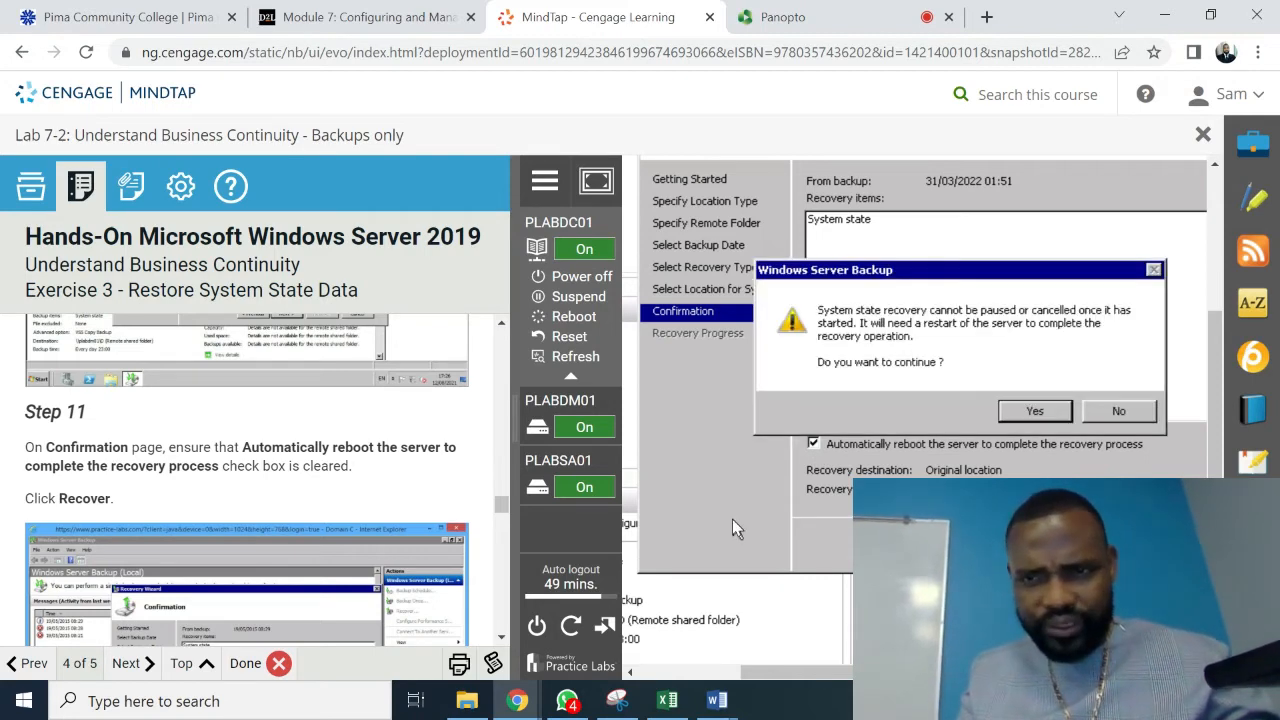
scroll(500, 640, down, 2)
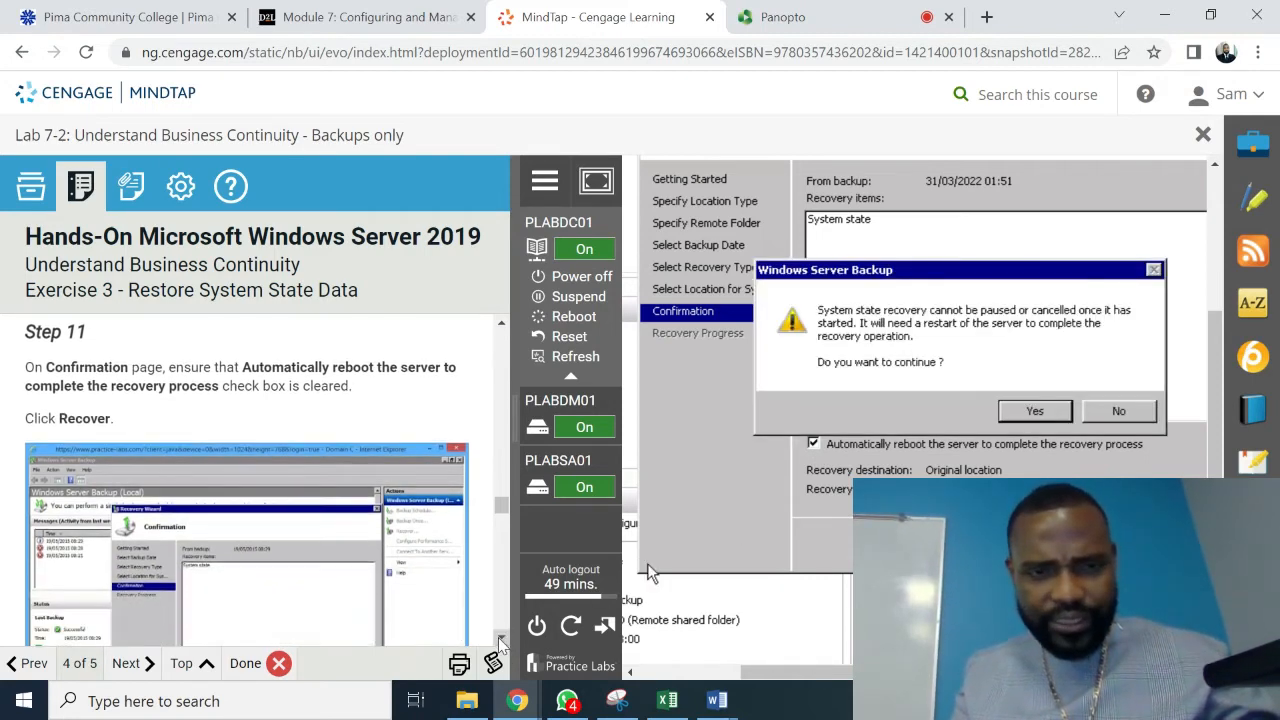
scroll(501, 643, down, 3)
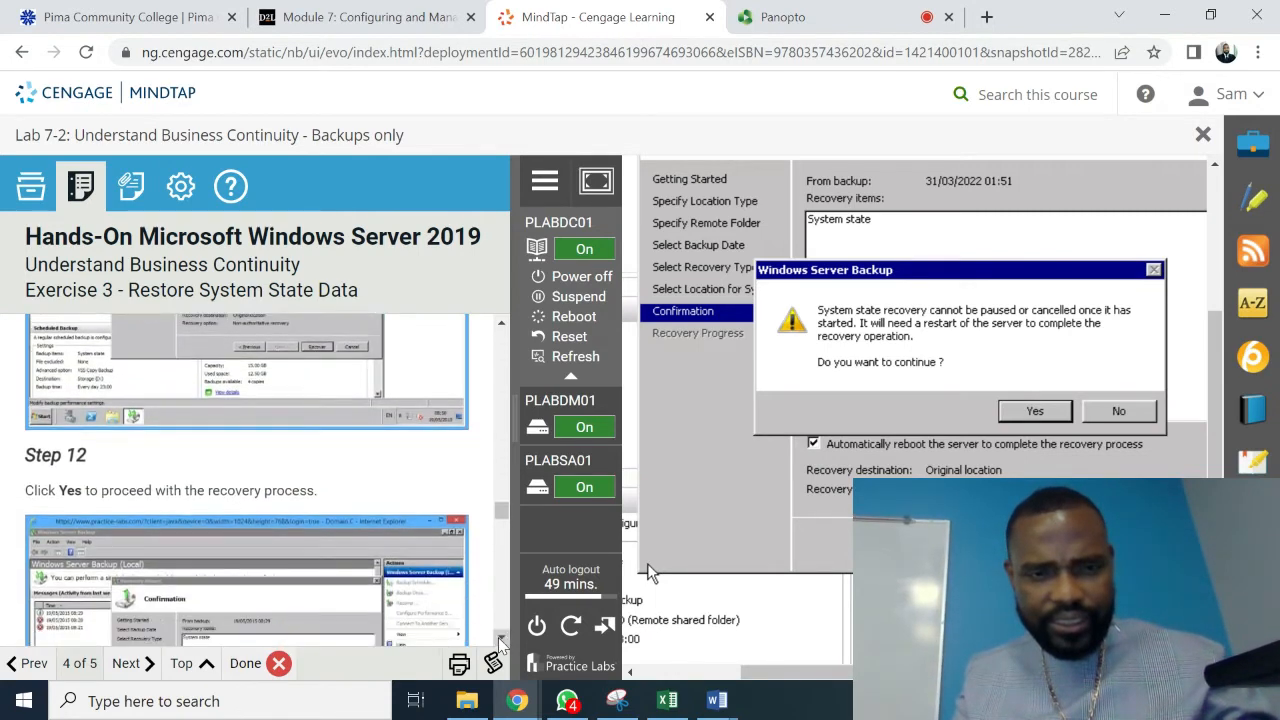
scroll(500, 640, down, 1)
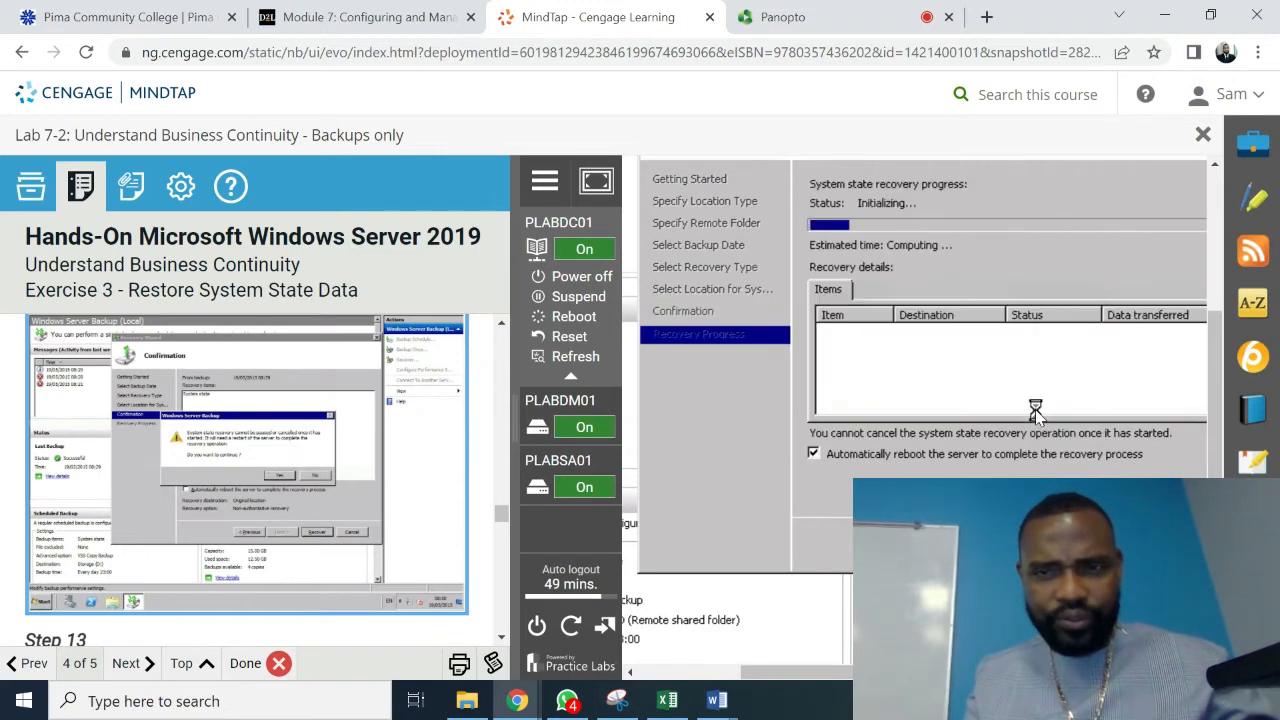
scroll(501, 643, down, 3)
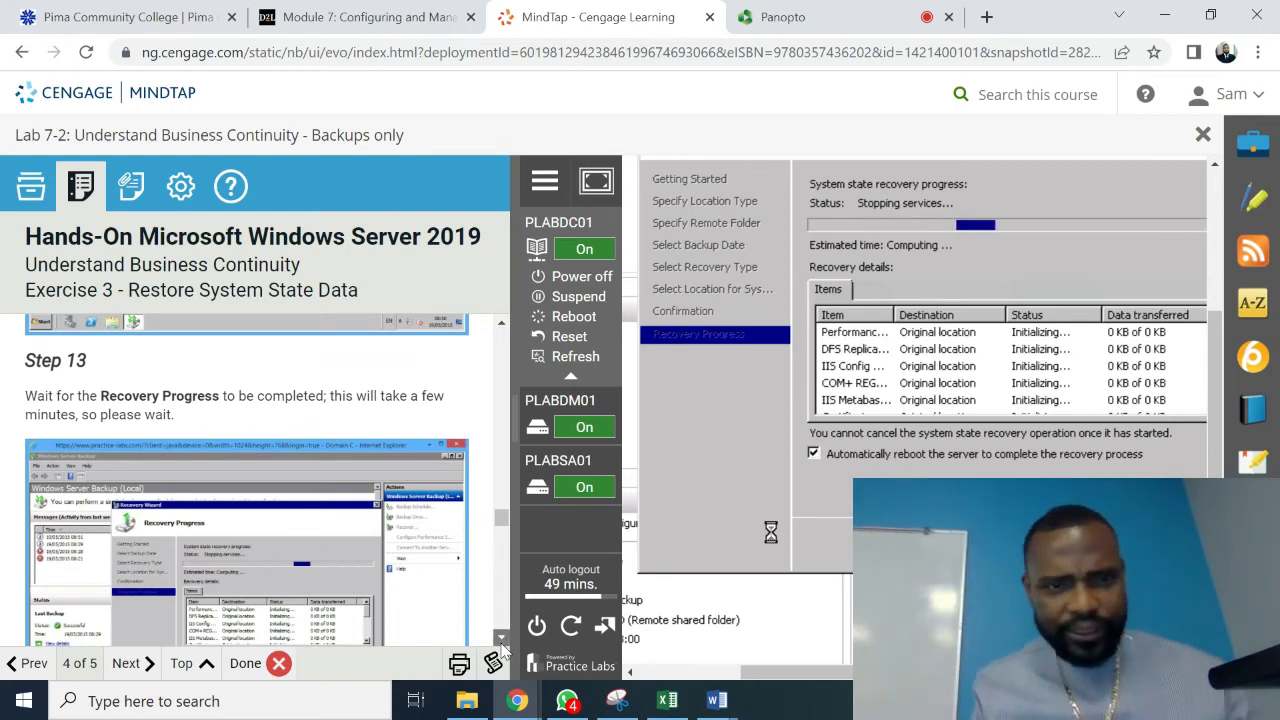
scroll(503, 648, down, 3)
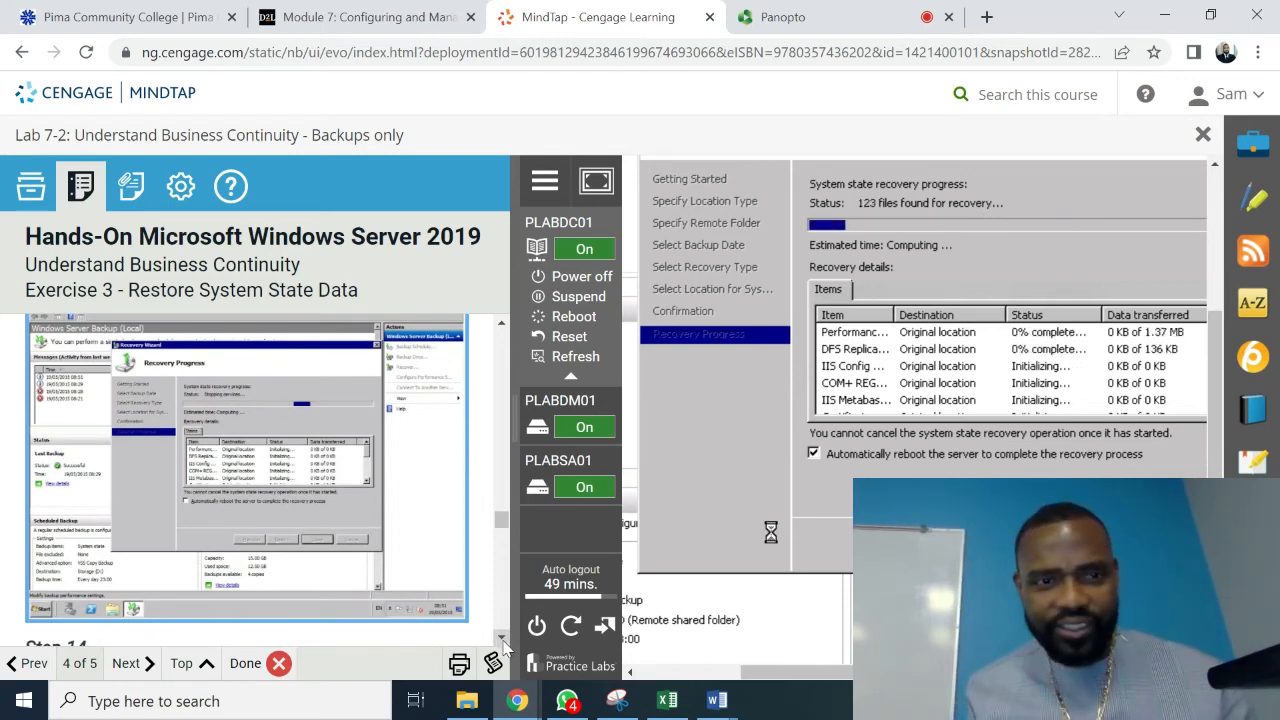
scroll(503, 648, down, 3)
scroll(503, 648, down, 3)
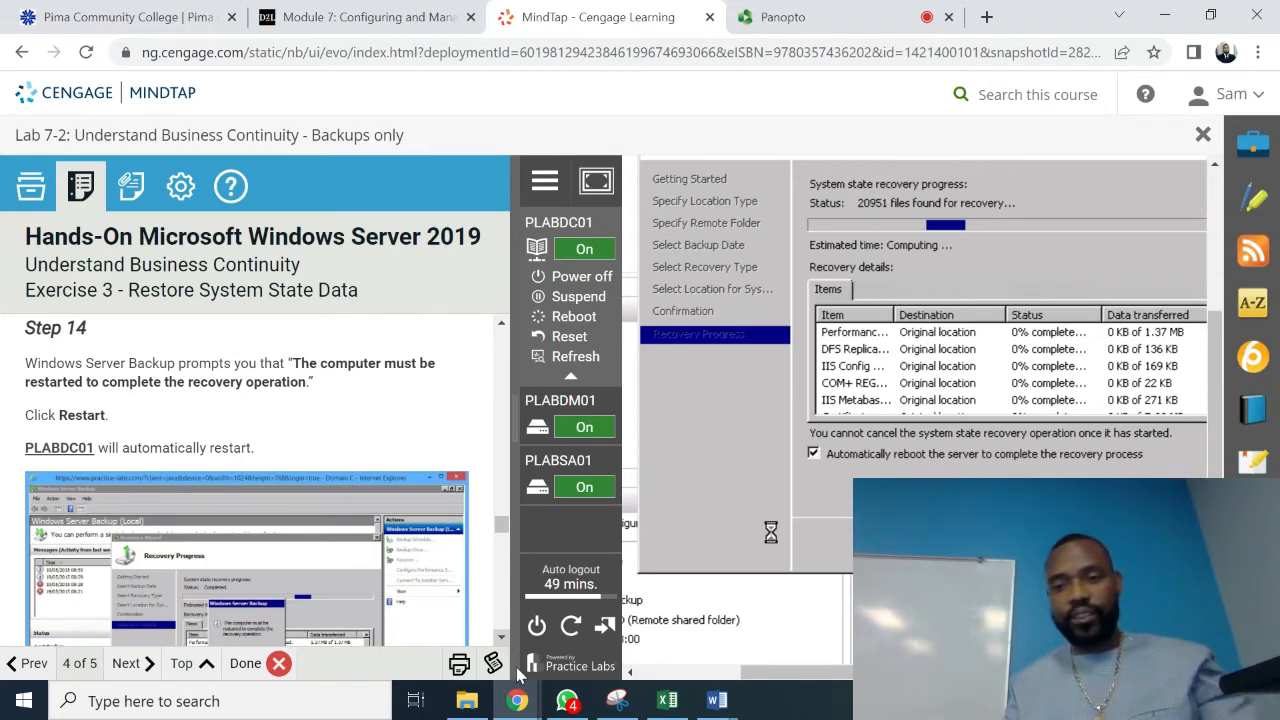
mouse_move(757, 673)
mouse_down()
mouse_move(834, 682)
mouse_move(776, 686)
mouse_up()
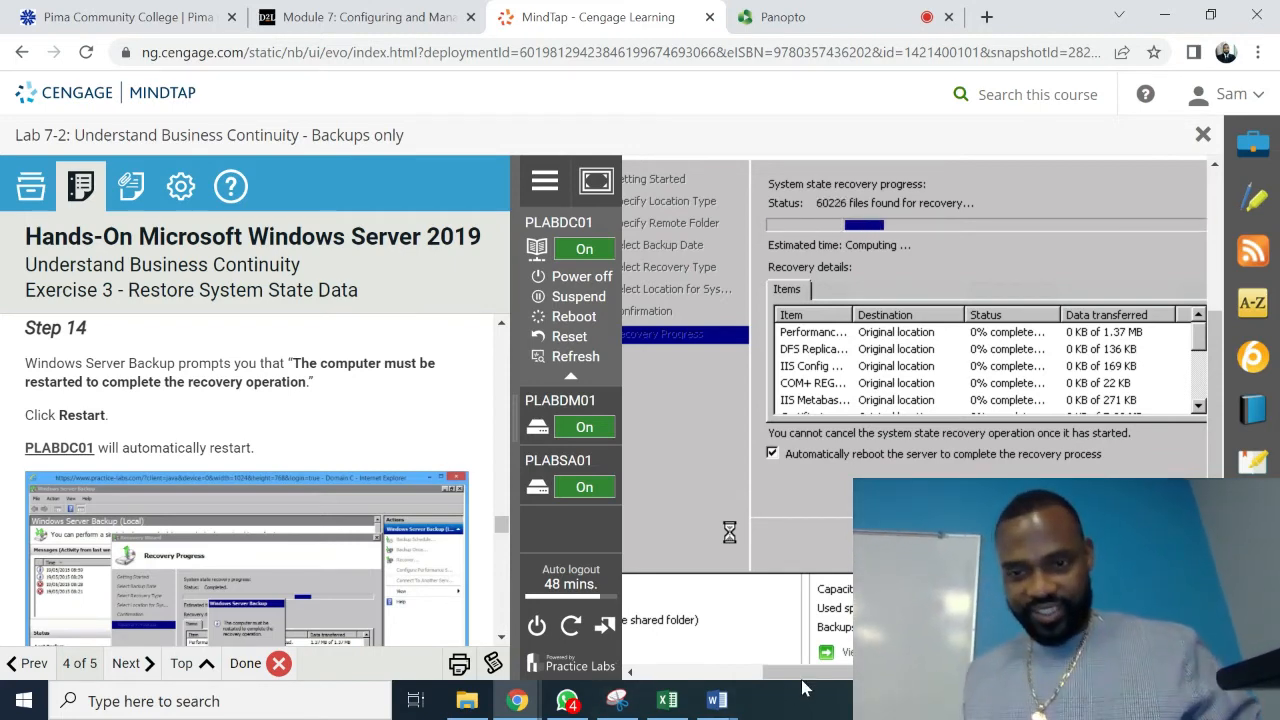
mouse_move(810, 683)
mouse_down()
mouse_move(790, 683)
mouse_move(834, 680)
mouse_up()
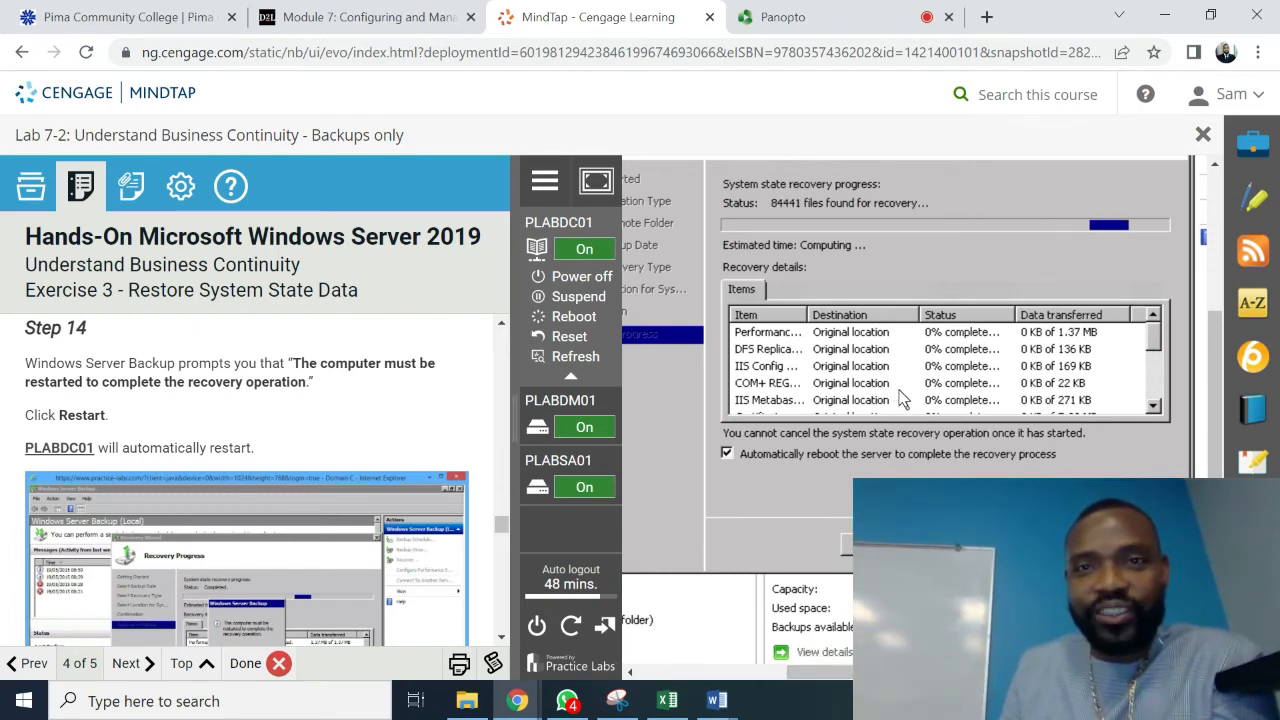
click(790, 18)
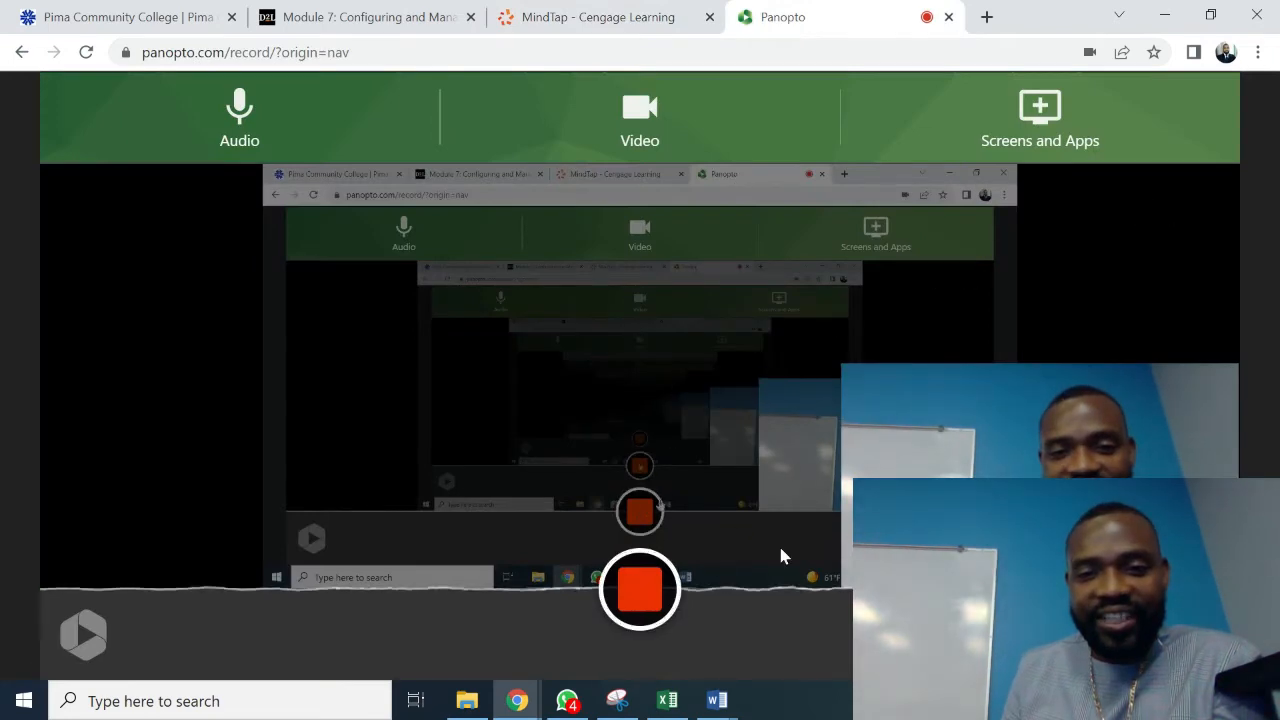
click(545, 20)
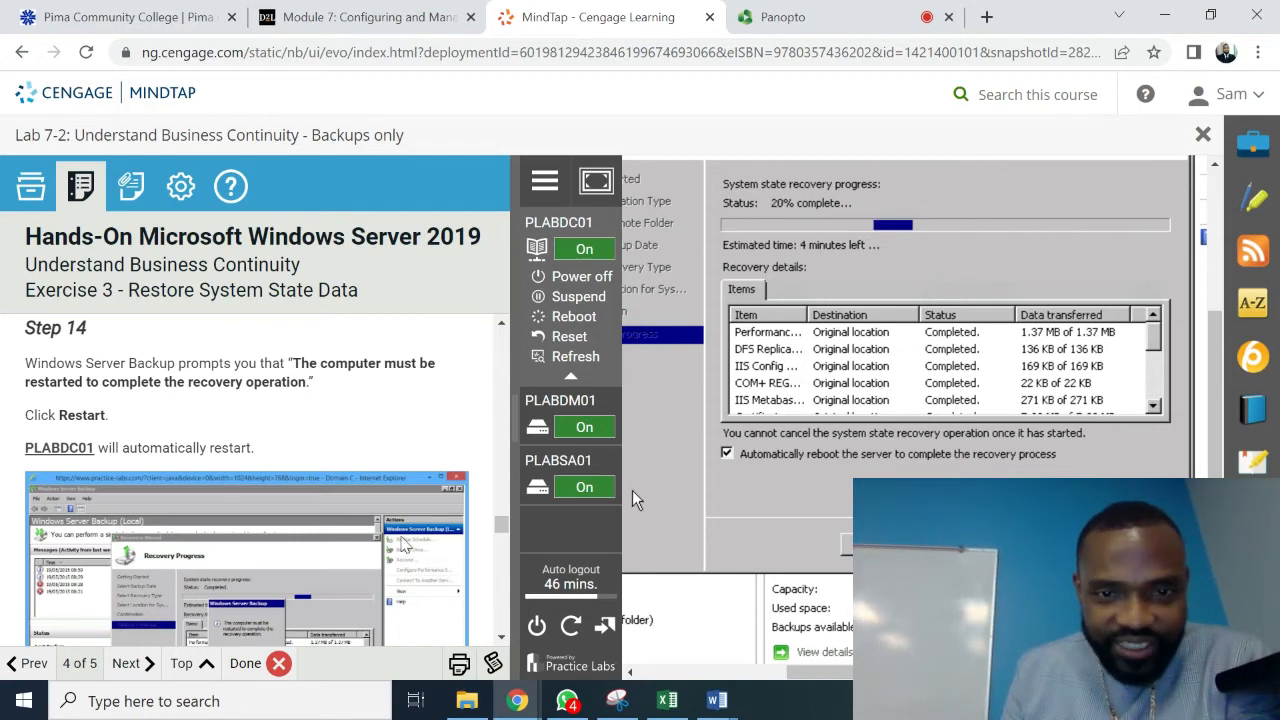
scroll(500, 638, down, 3)
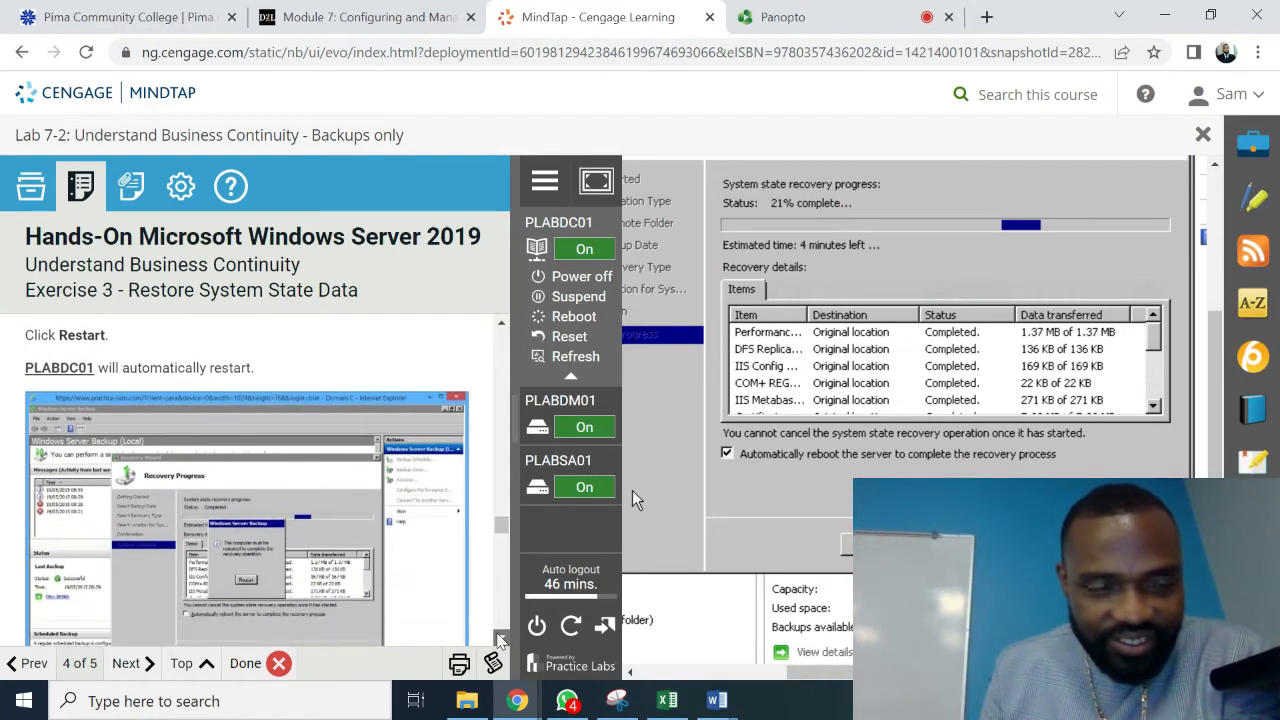
scroll(500, 638, down, 2)
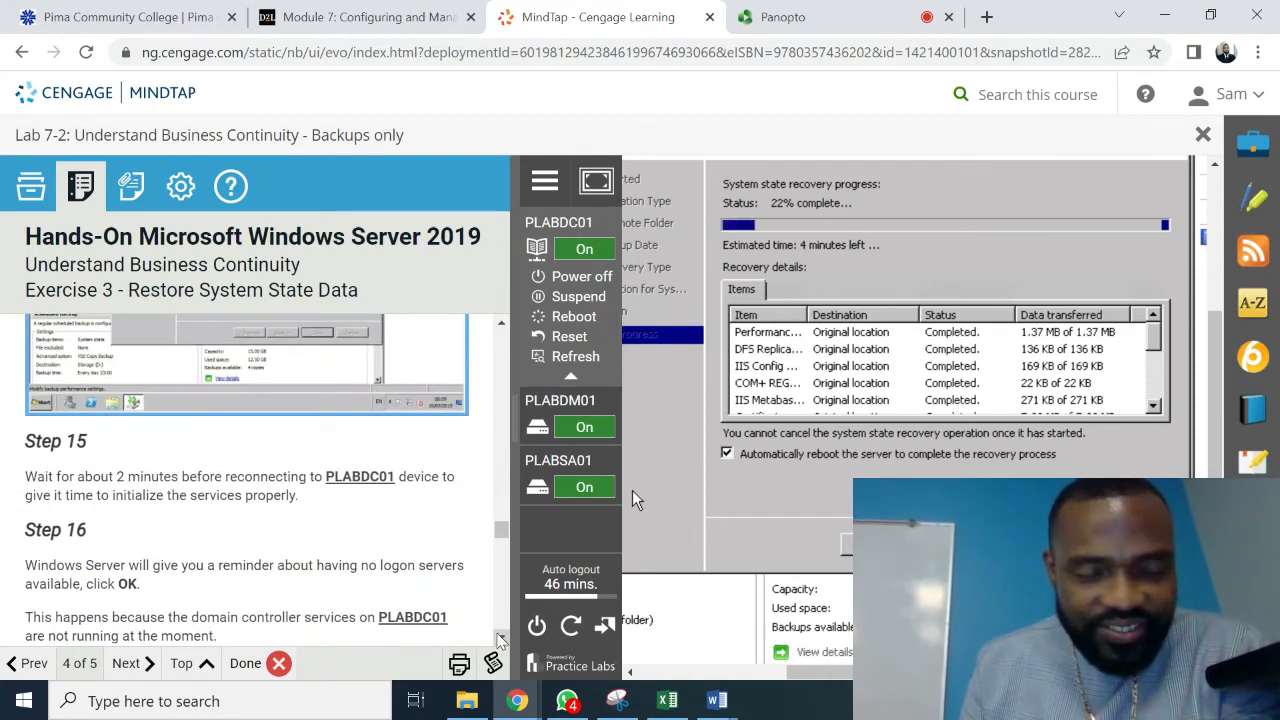
scroll(500, 638, down, 3)
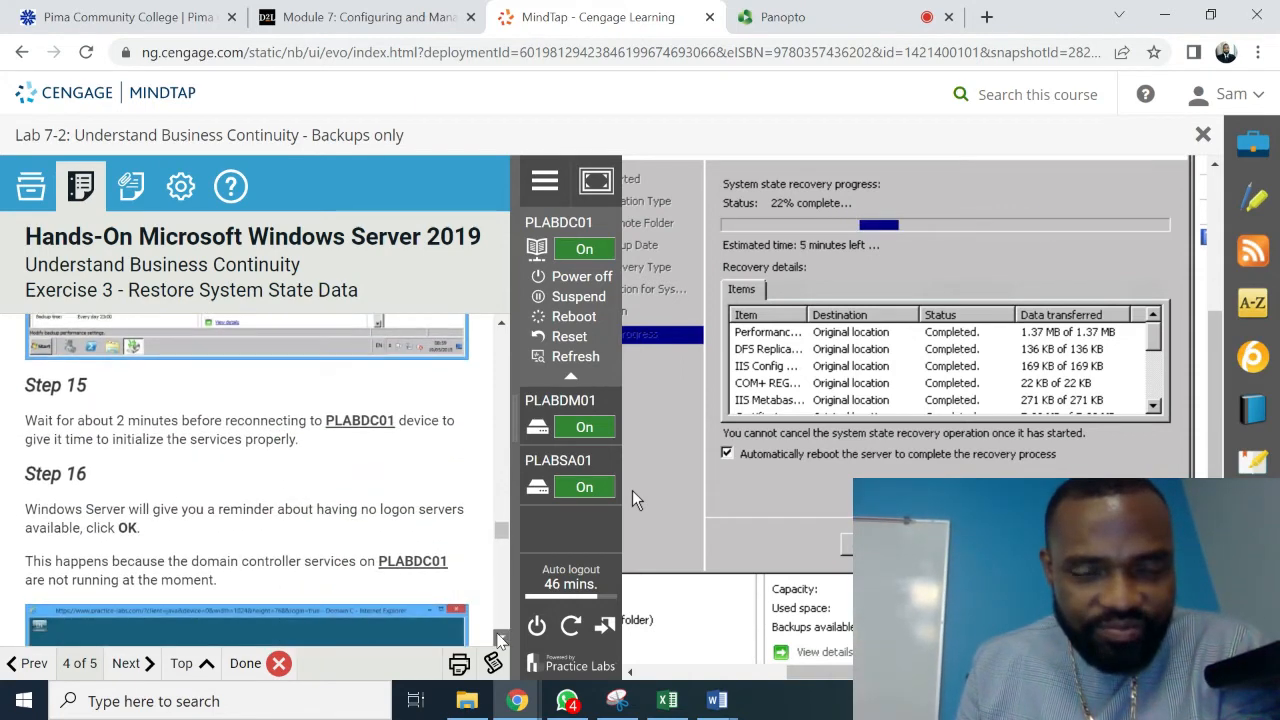
scroll(500, 638, down, 4)
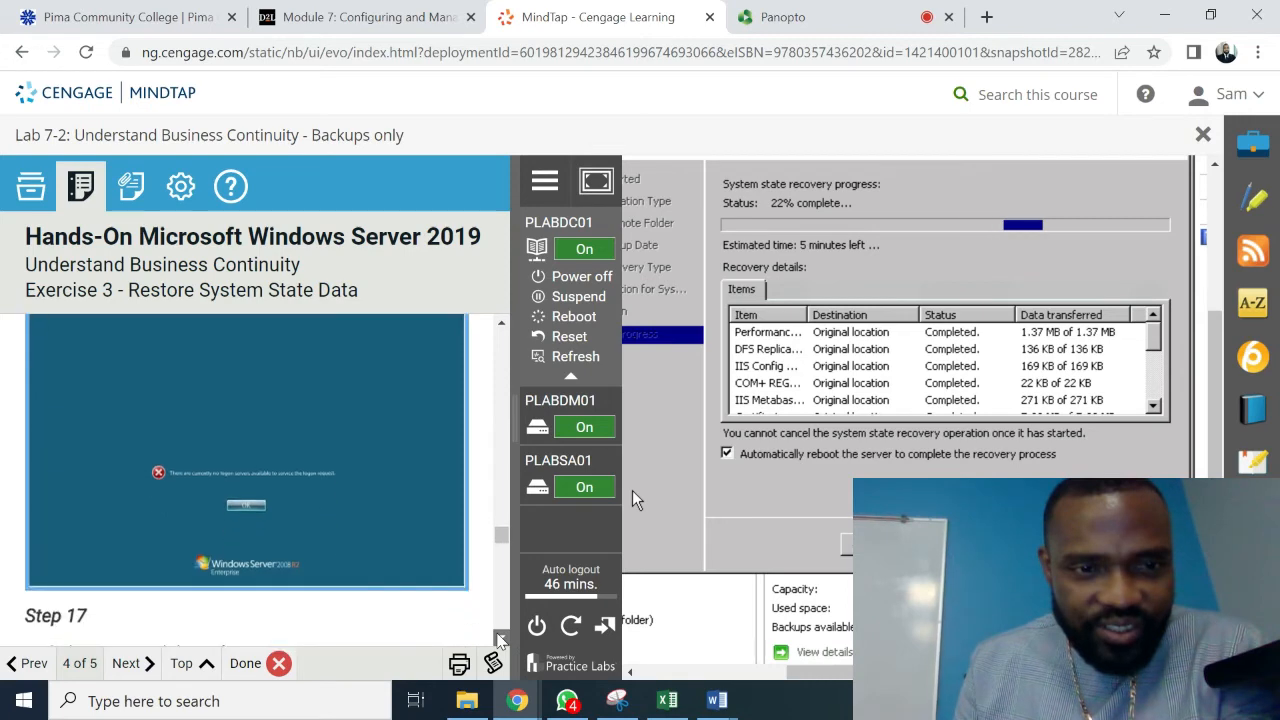
scroll(500, 638, down, 4)
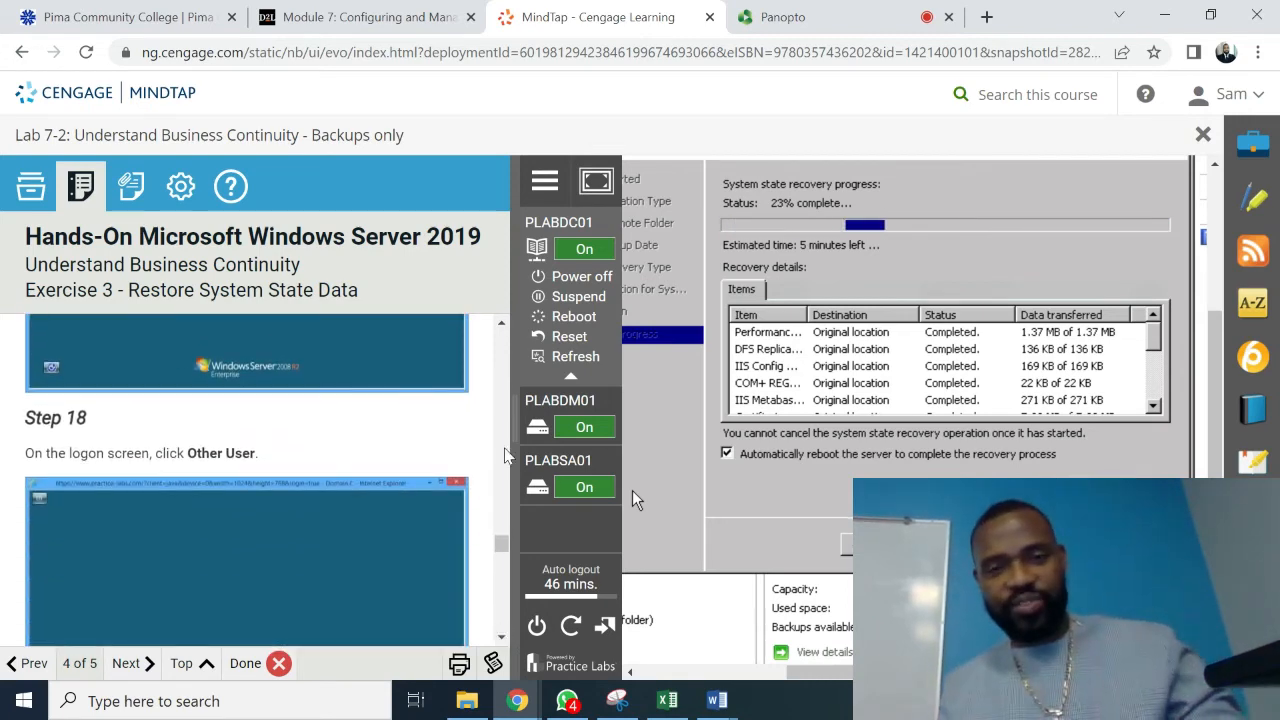
scroll(497, 336, up, 4)
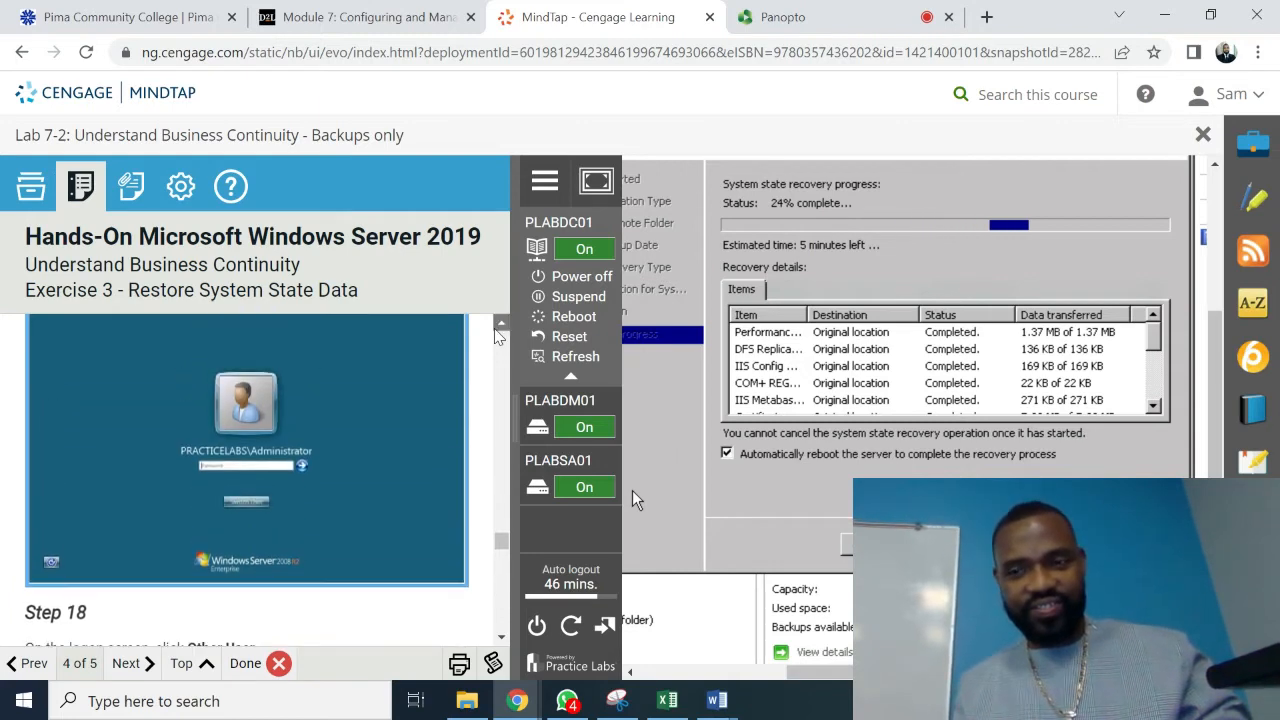
scroll(497, 336, up, 3)
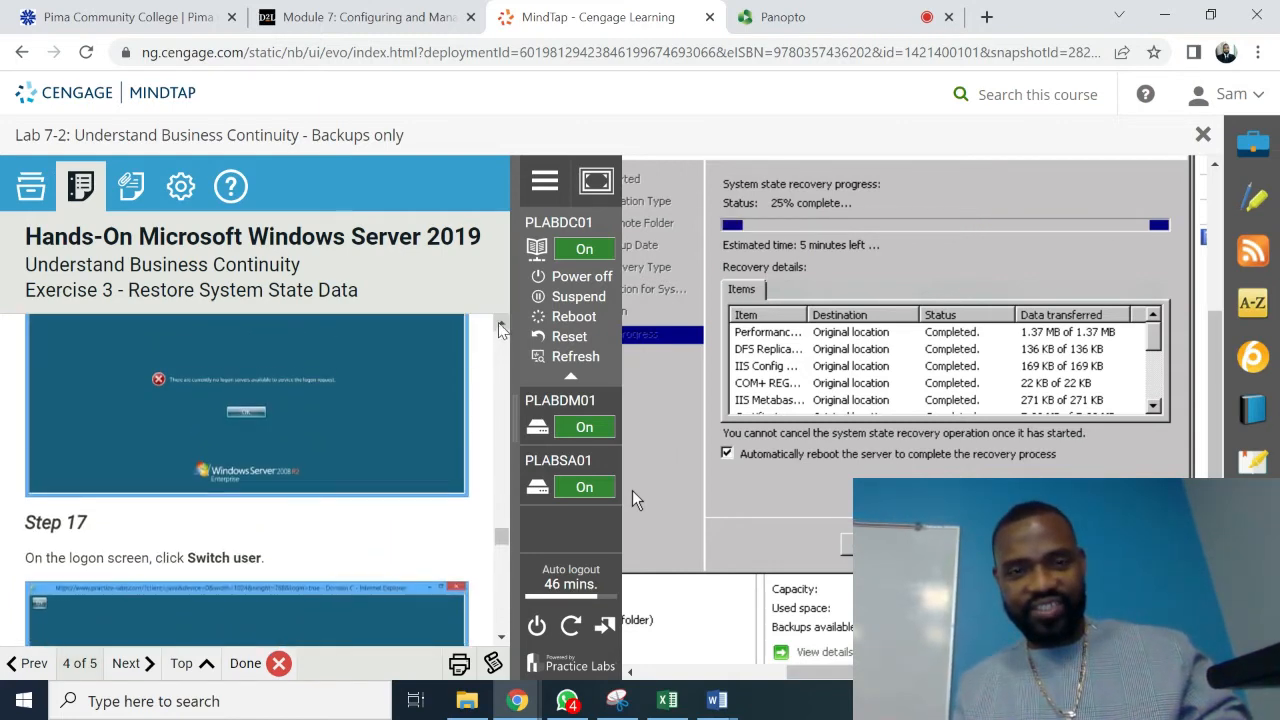
scroll(500, 330, up, 5)
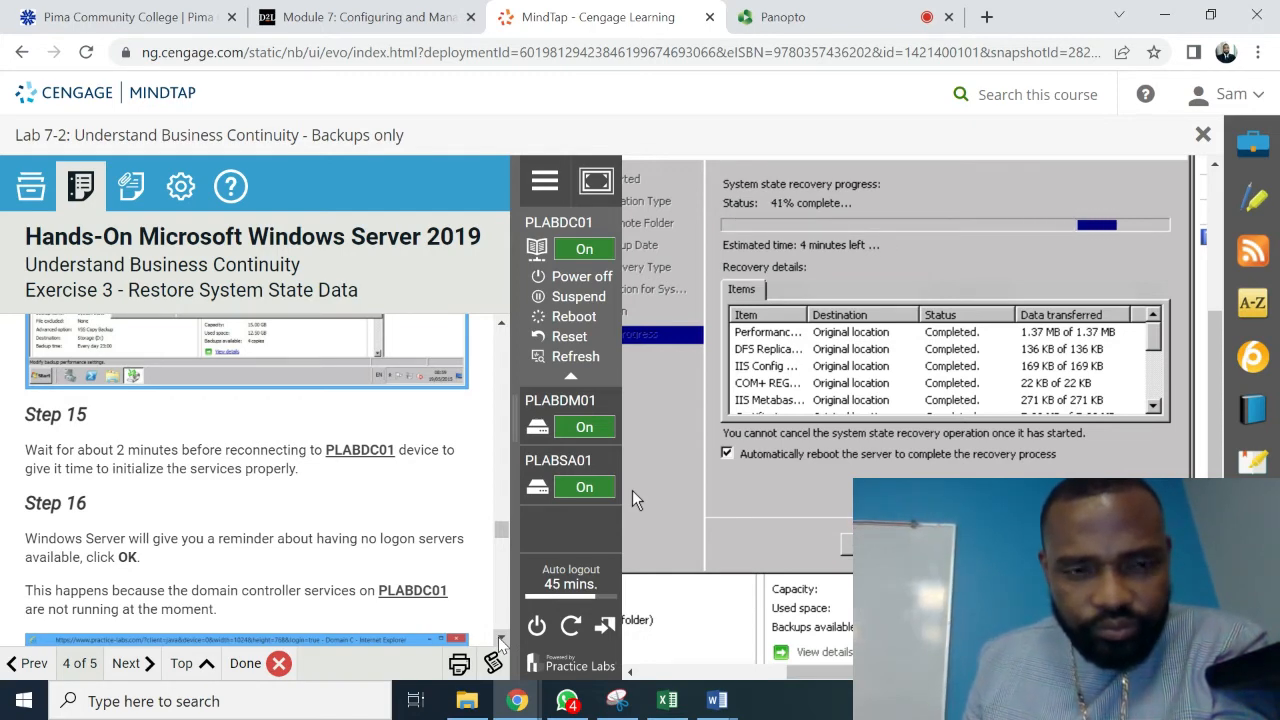
click(500, 640)
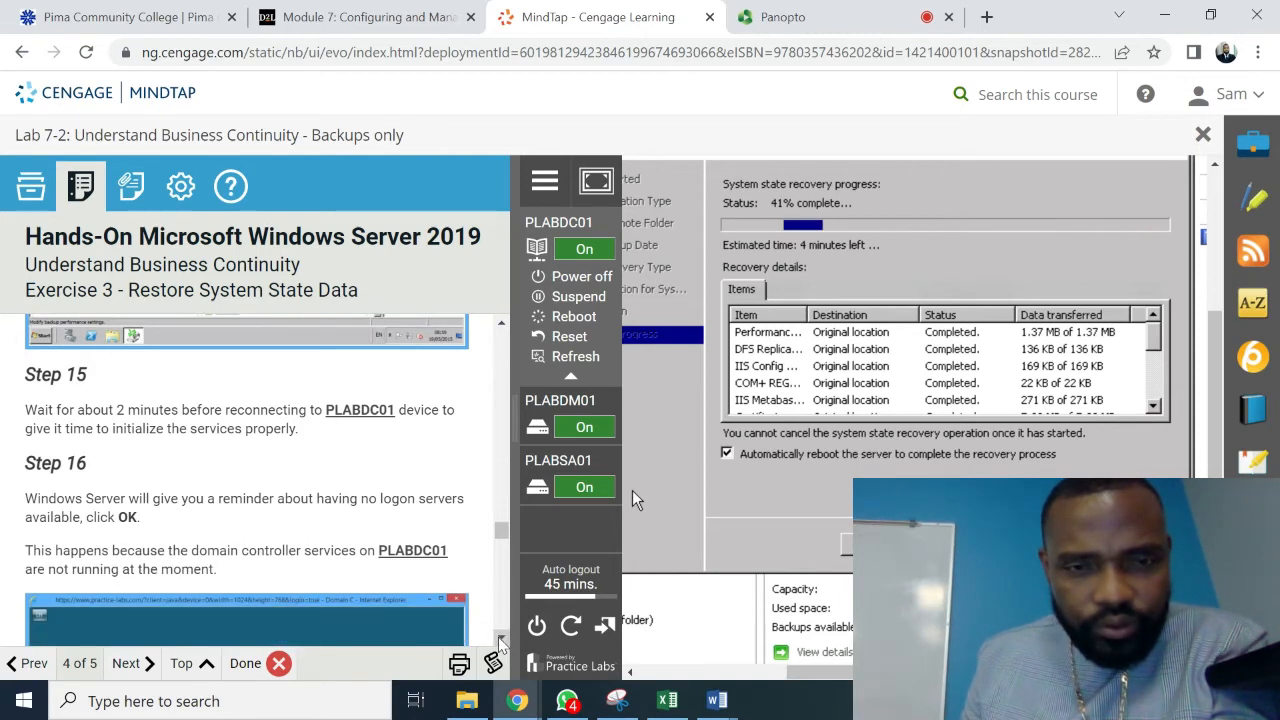
click(500, 640)
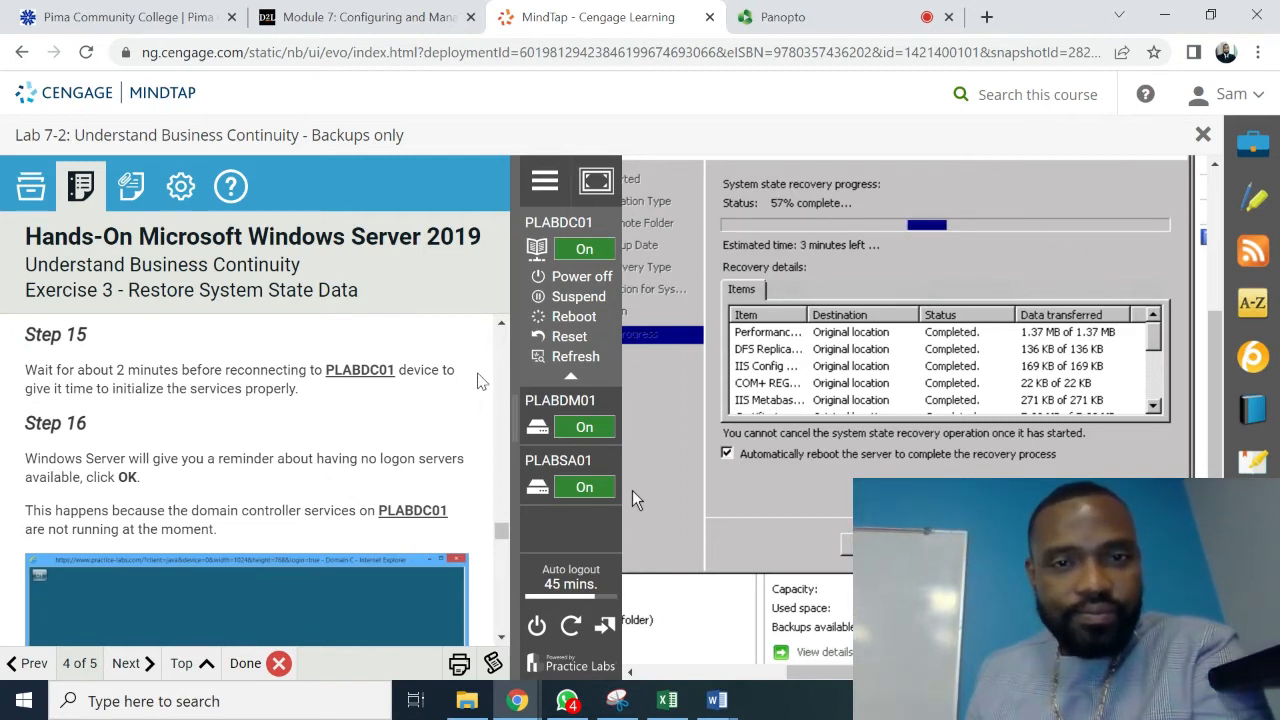
click(501, 325)
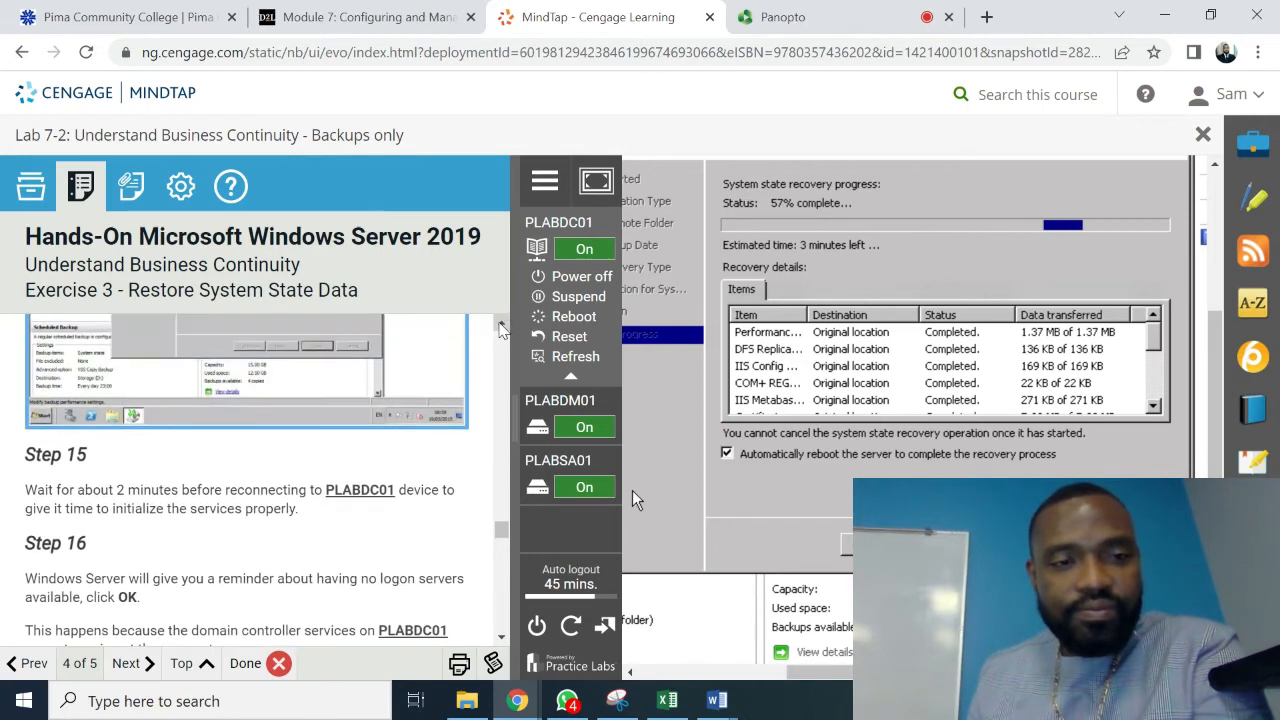
scroll(501, 325, up, 5)
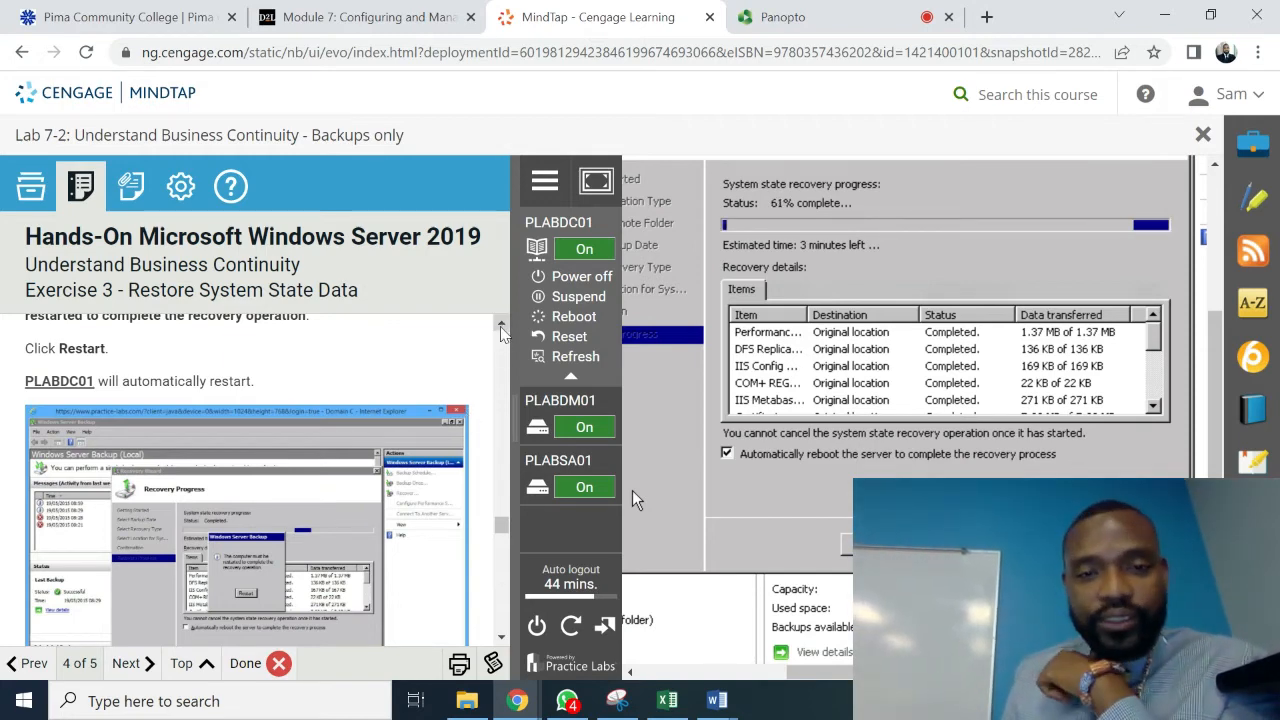
click(502, 328)
click(502, 328)
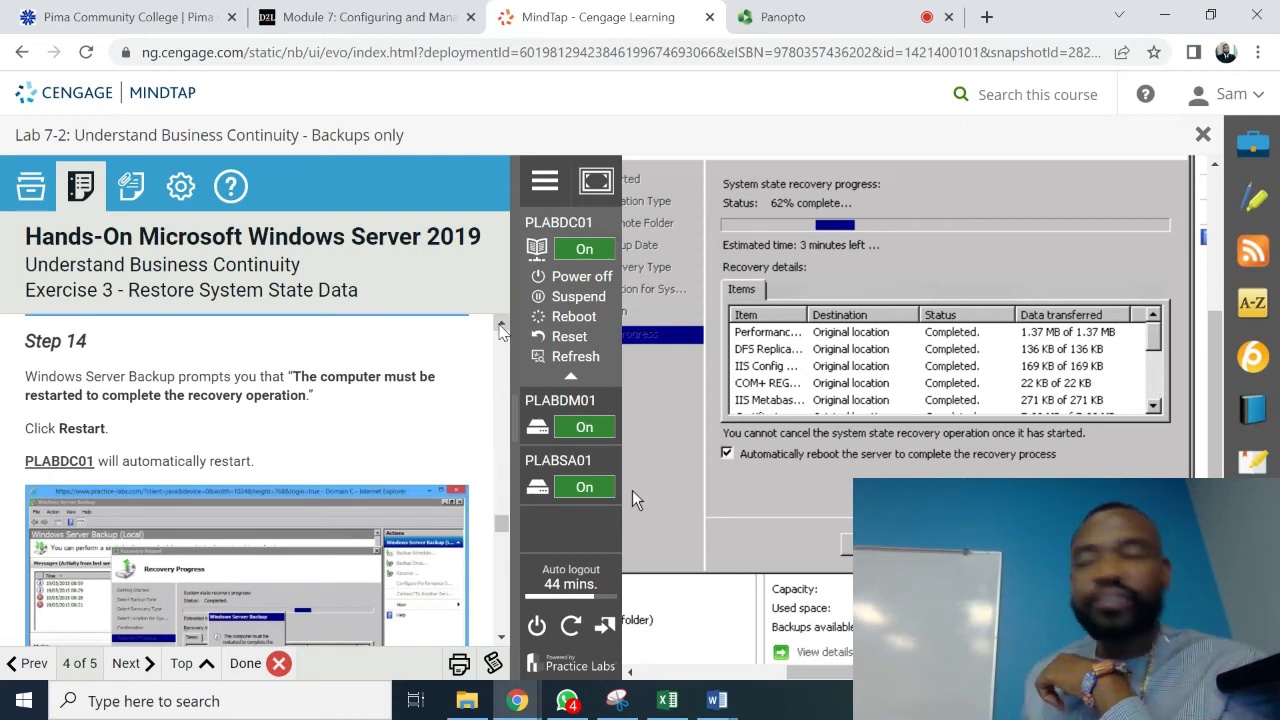
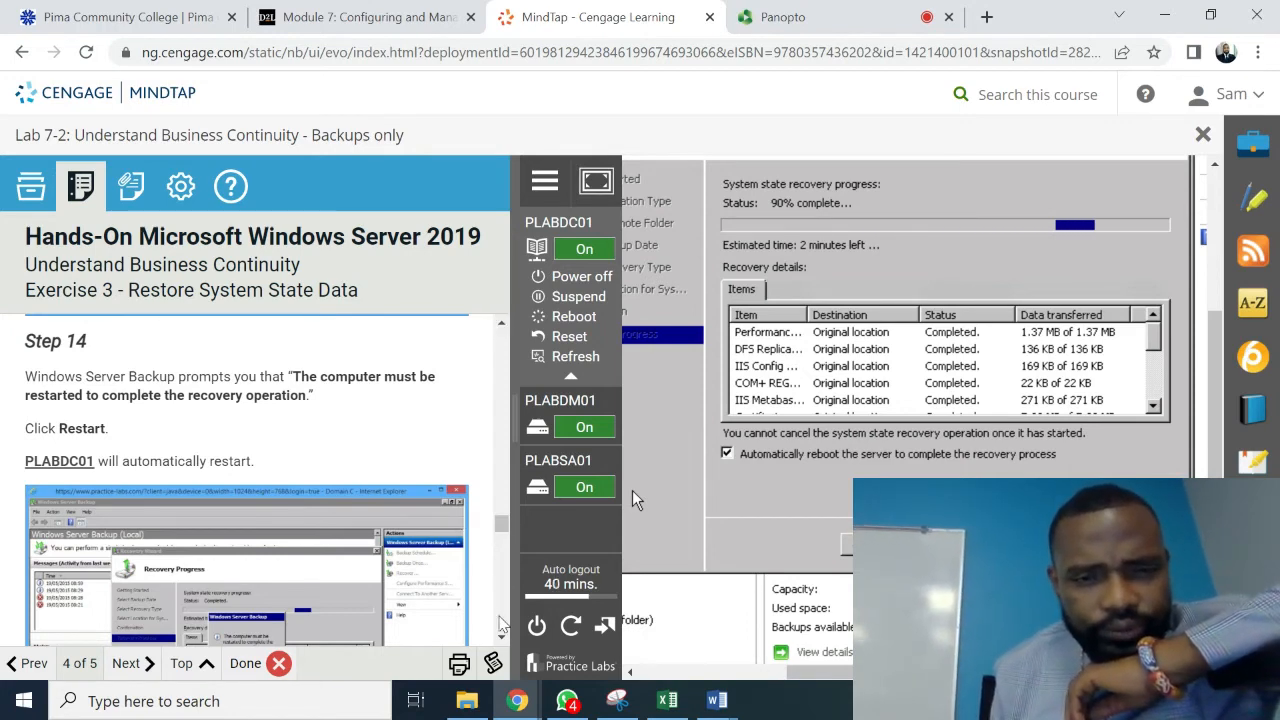
- Scroll the lab manual to Step 15 while PLABDC01 finishes recovery and restarts
scroll(500, 640, down, 5)
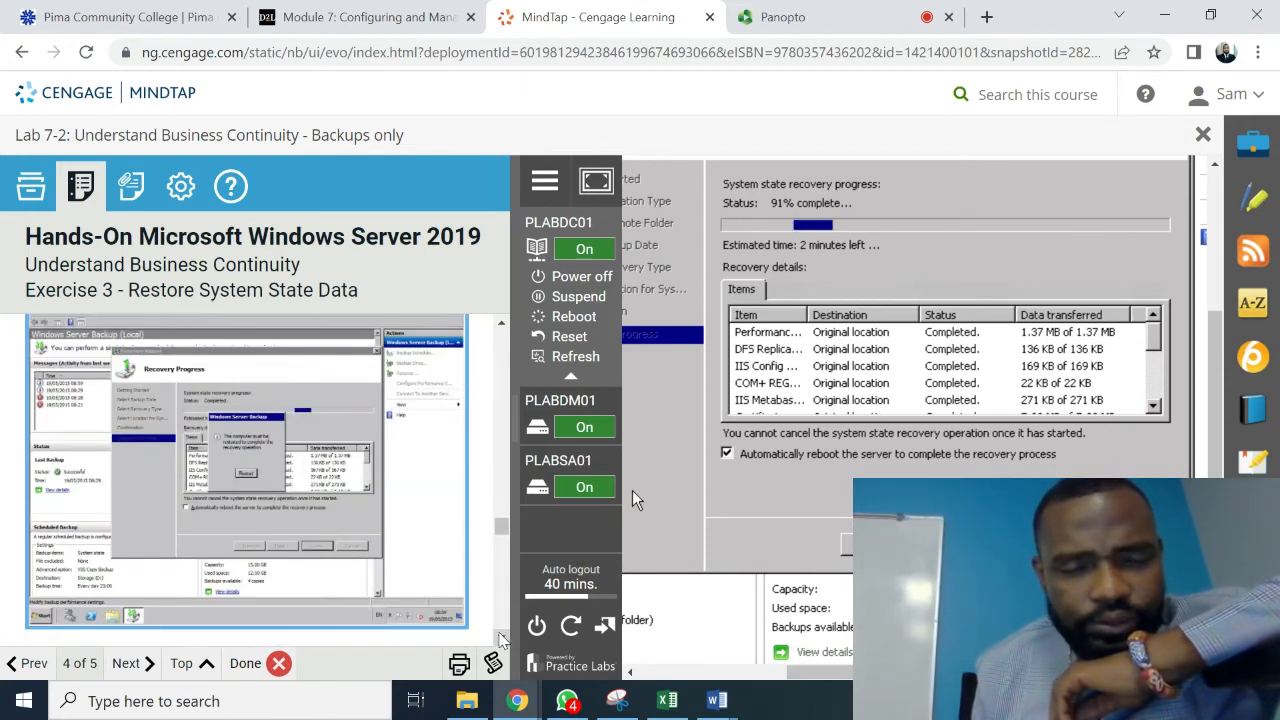
scroll(500, 640, down, 3)
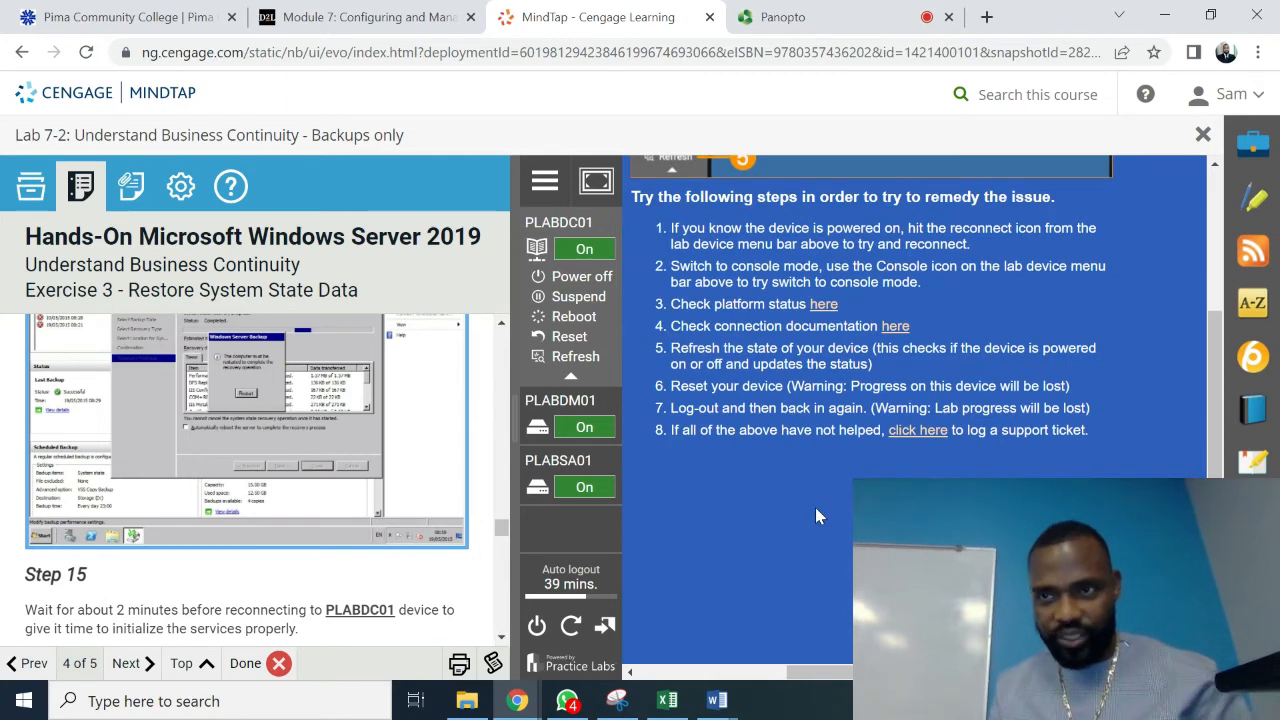
- Review the disconnected troubleshooting page, then reconnect to the restarted PLABDC01 console
drag(1216, 338, 1219, 202)
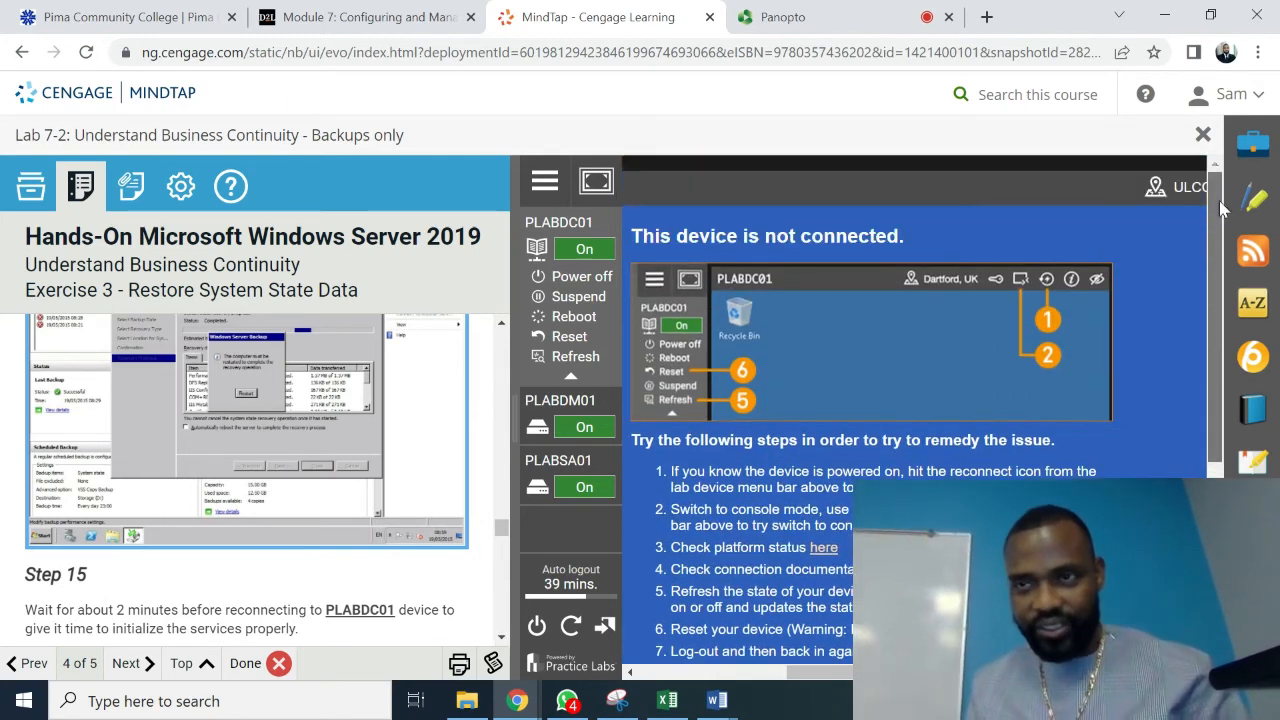
click(501, 637)
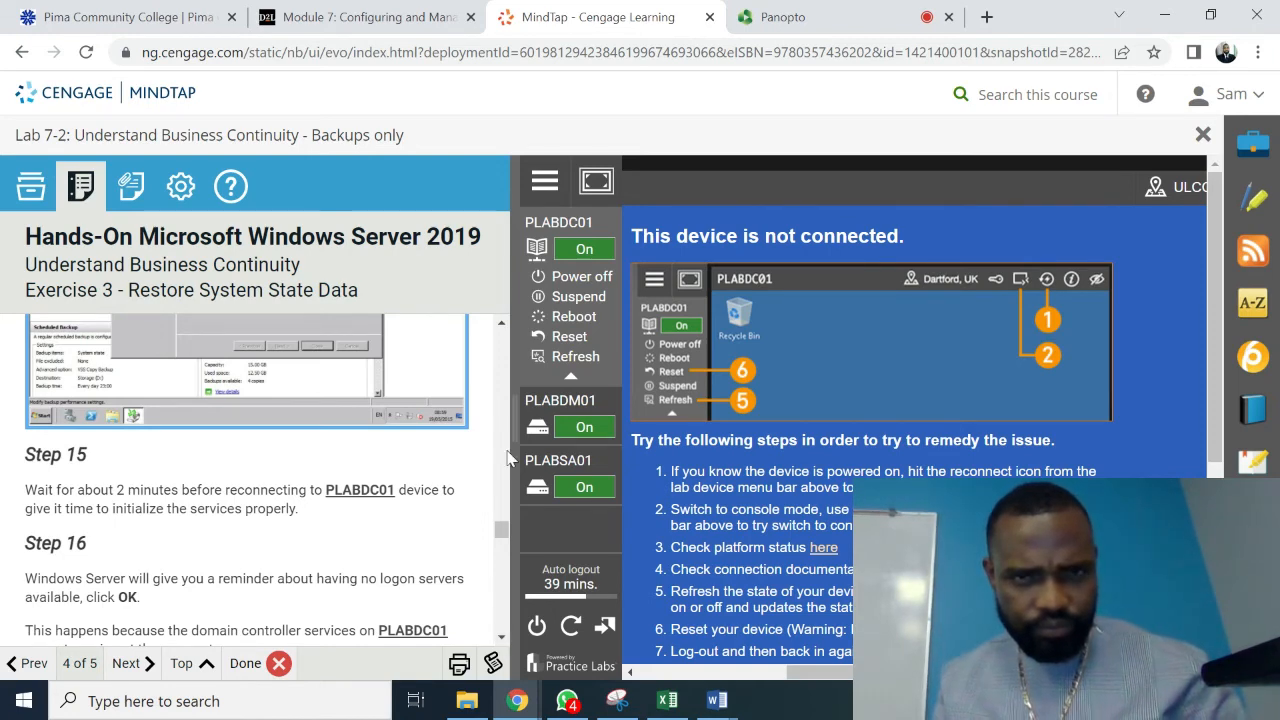
click(504, 327)
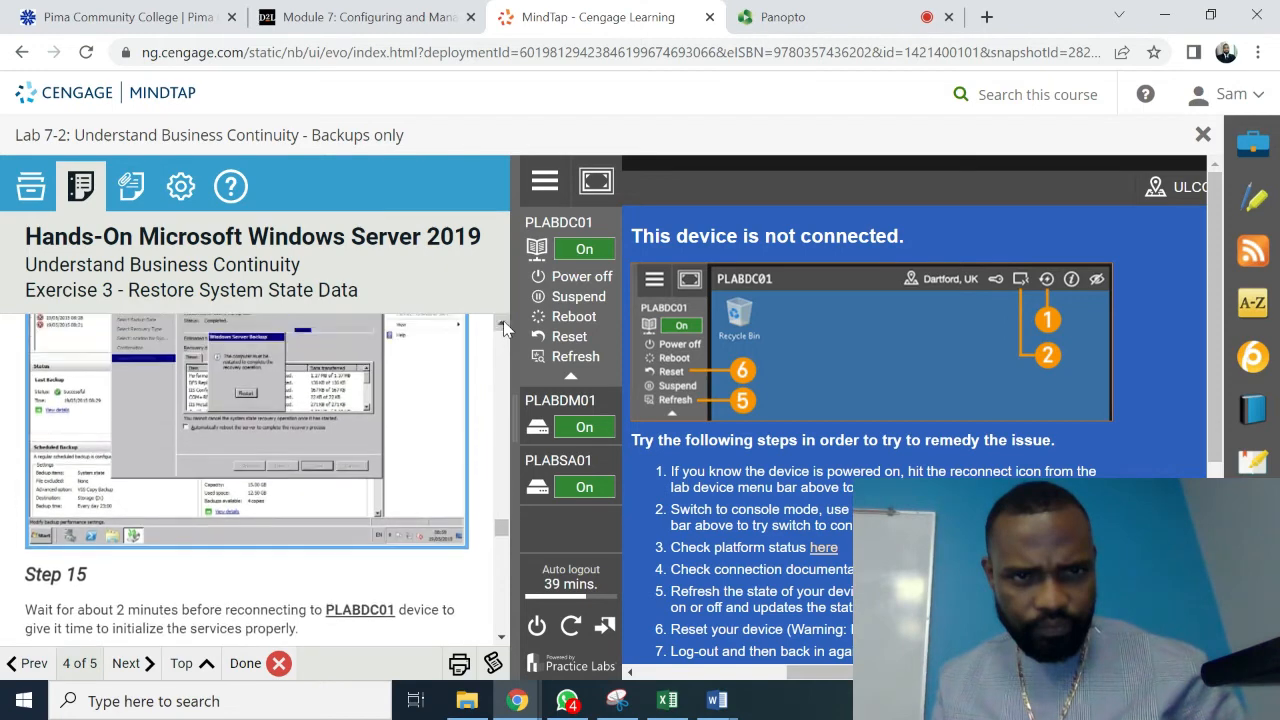
click(503, 327)
click(503, 327)
click(503, 327)
click(503, 327)
click(503, 327)
click(503, 327)
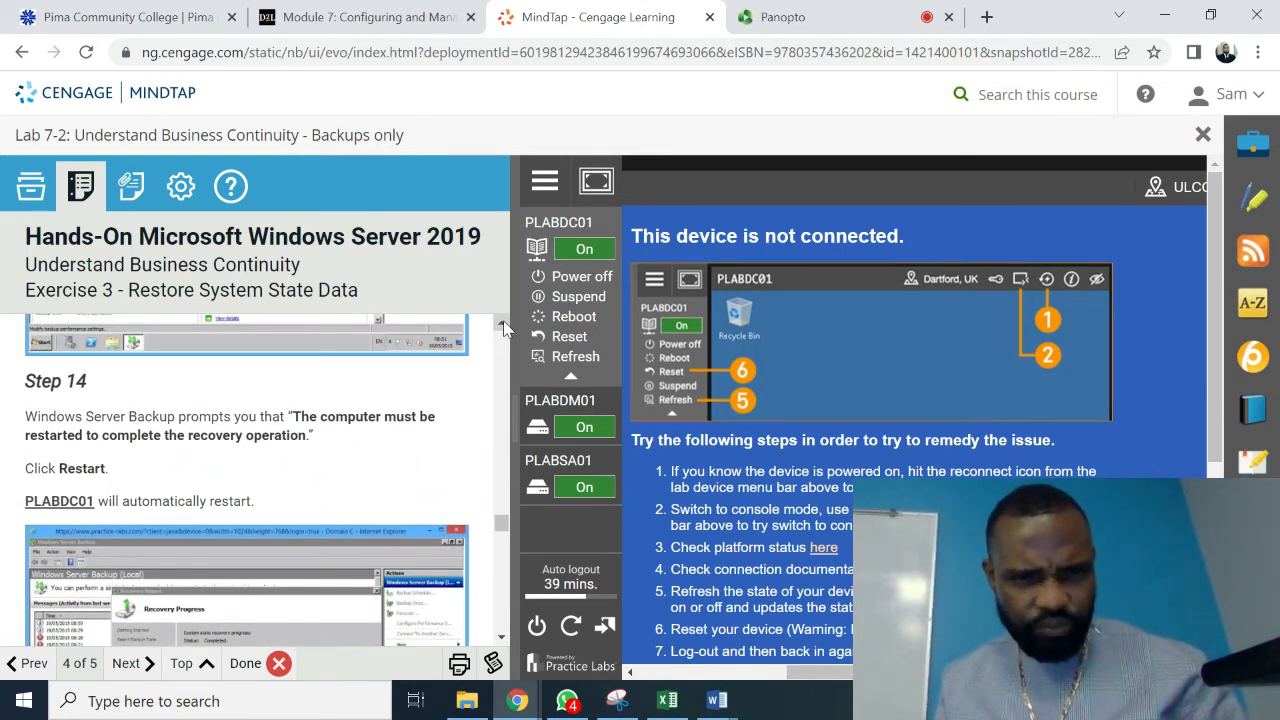
click(595, 178)
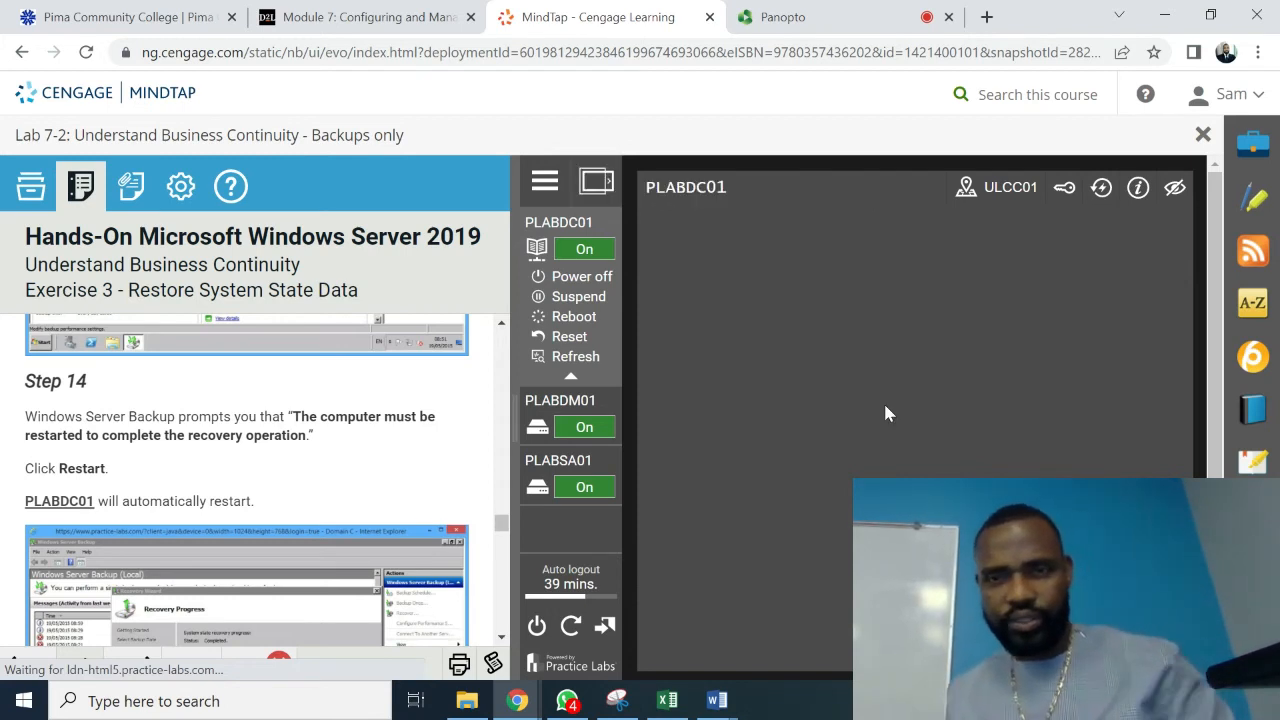
- Toggle the PLABDC01 console between default and maximum width
click(597, 182)
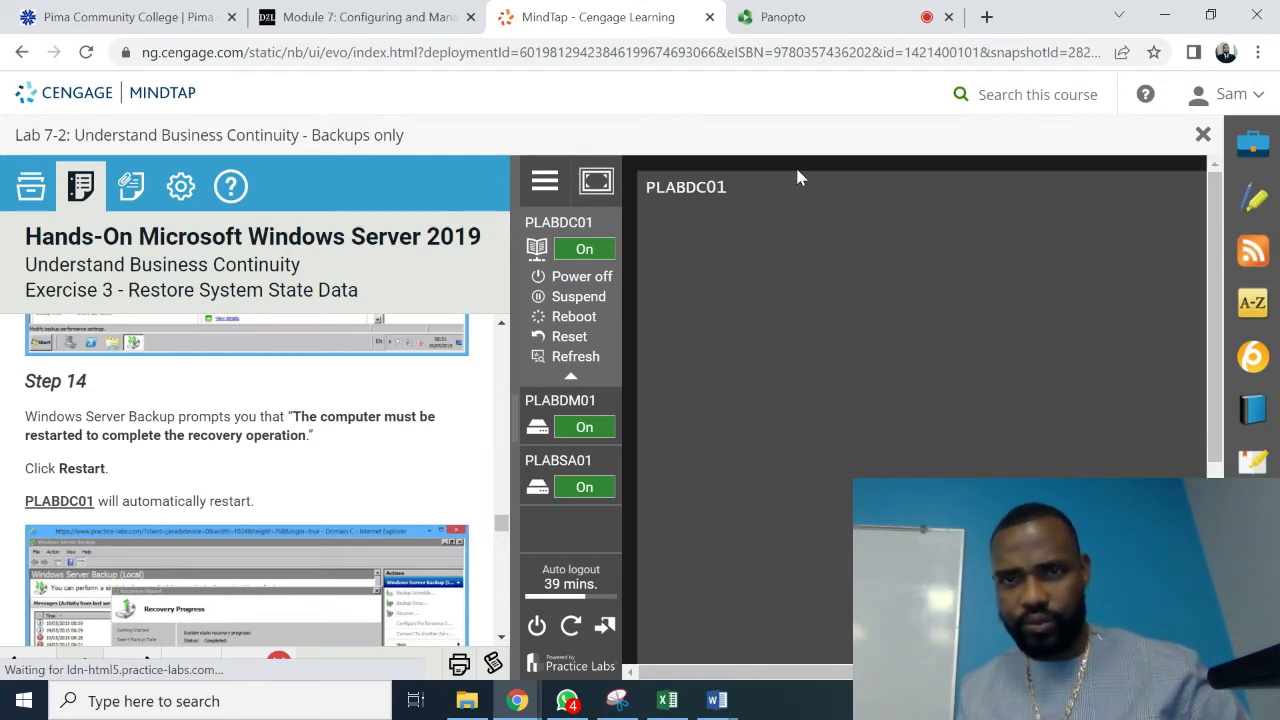
click(597, 182)
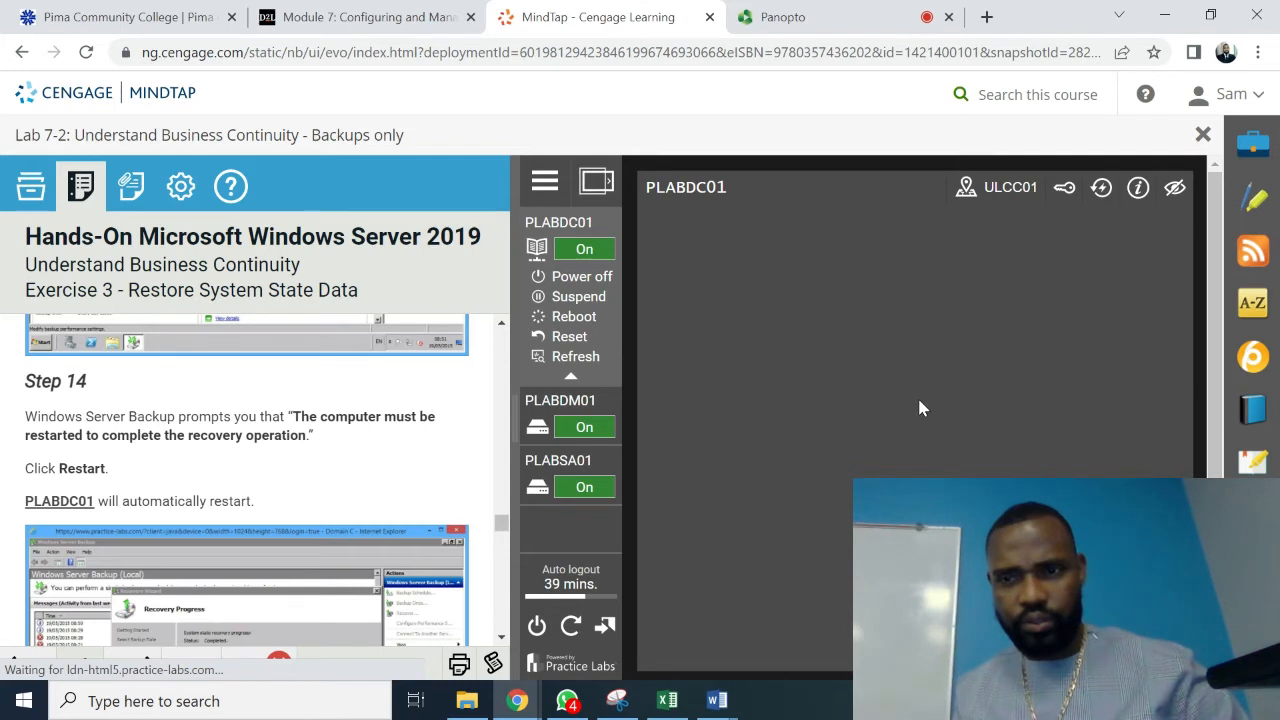
click(597, 184)
click(596, 185)
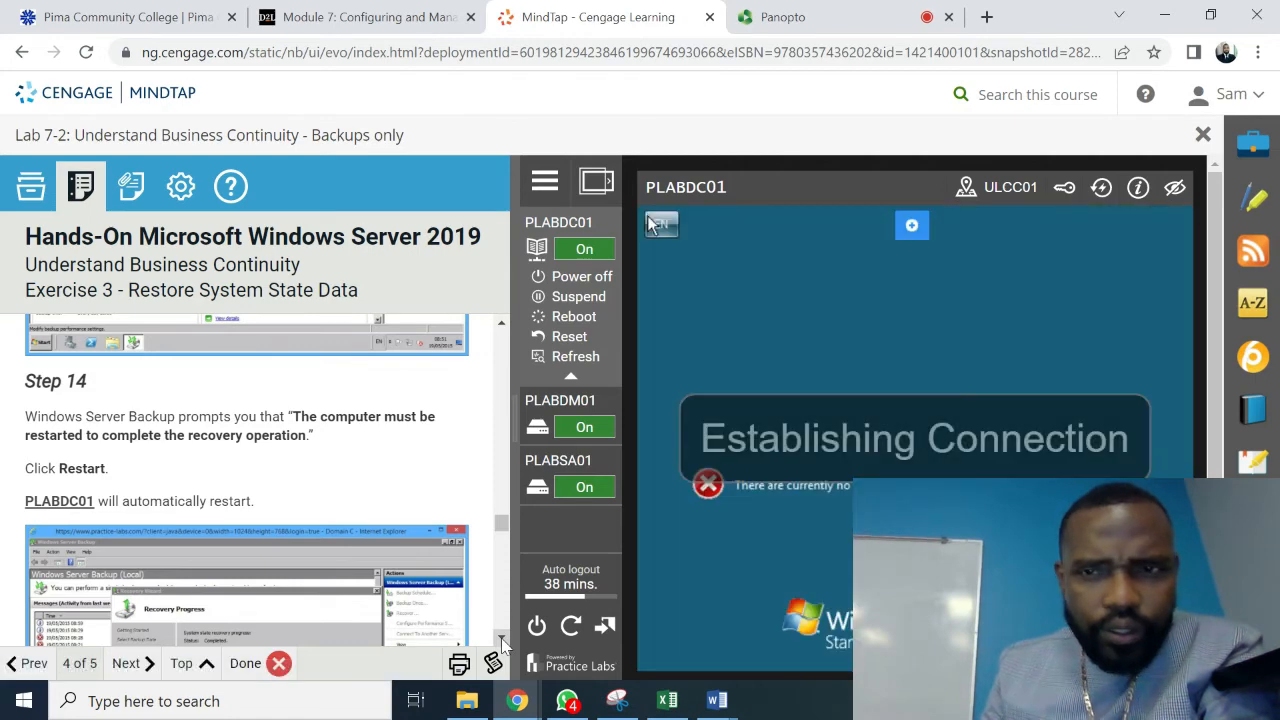
- Dismiss the 'no logon servers available' warning on PLABDC01
scroll(501, 637, down, 3)
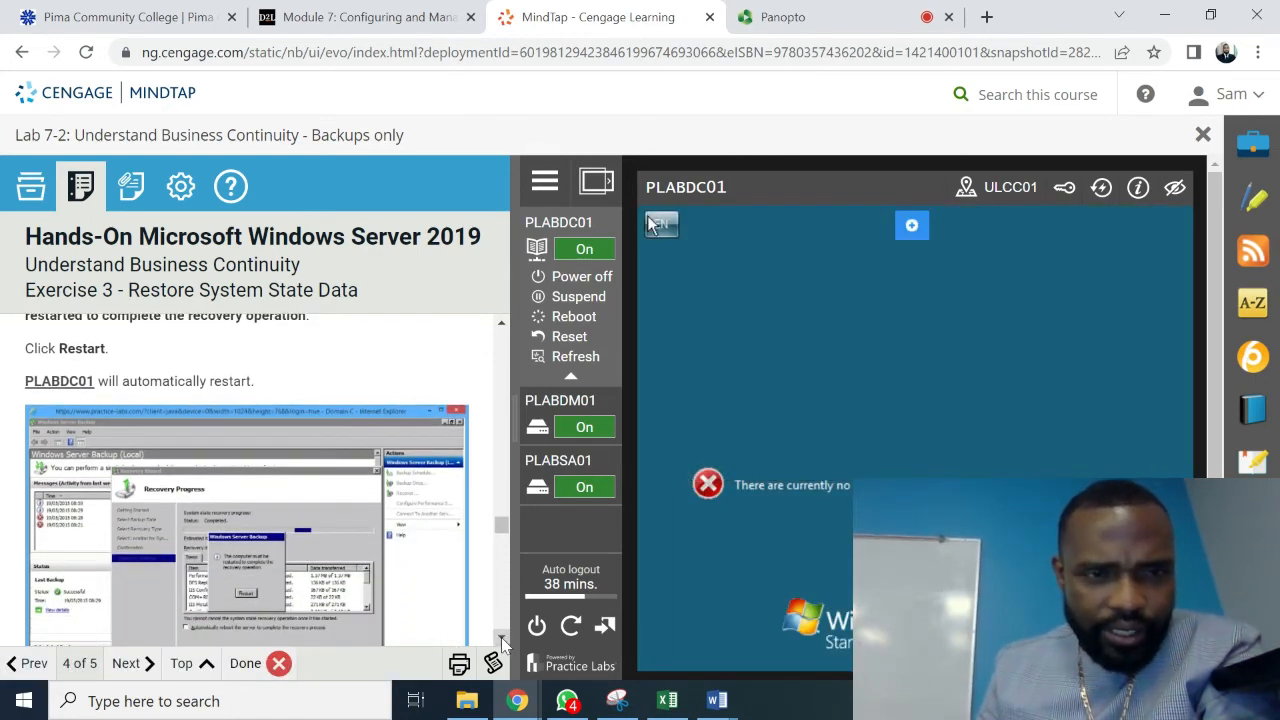
scroll(501, 637, down, 3)
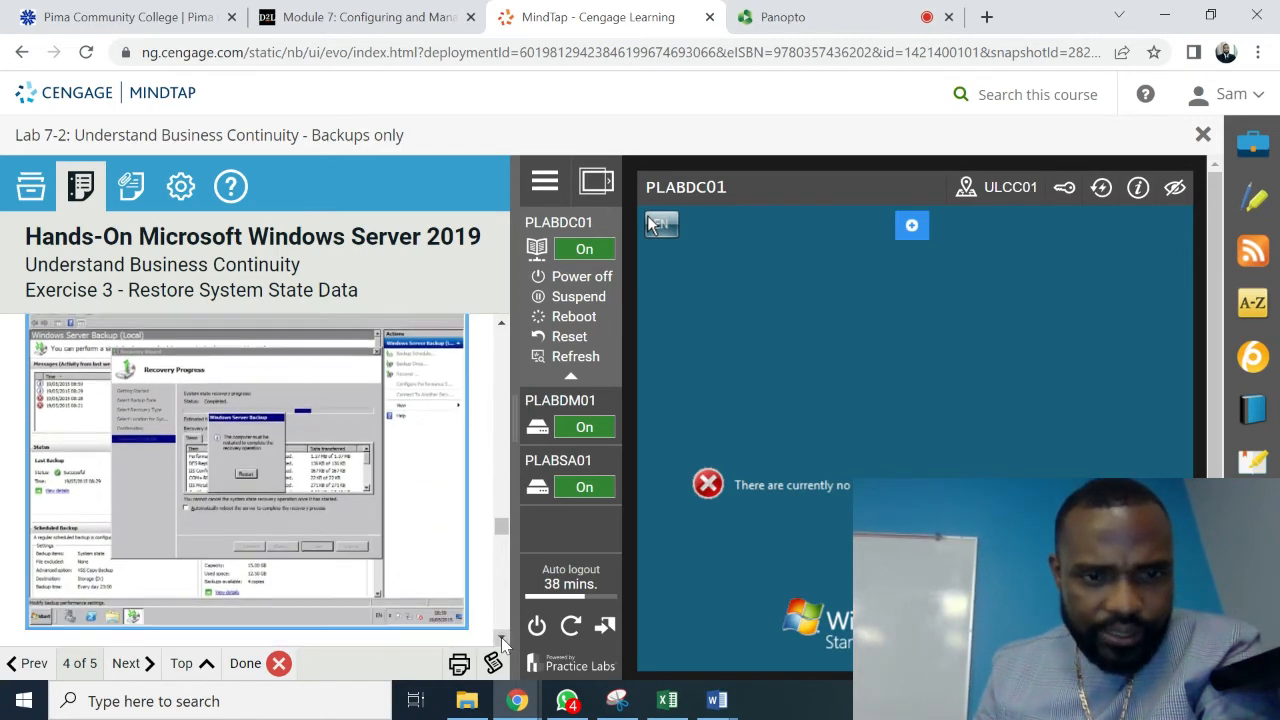
scroll(501, 637, down, 3)
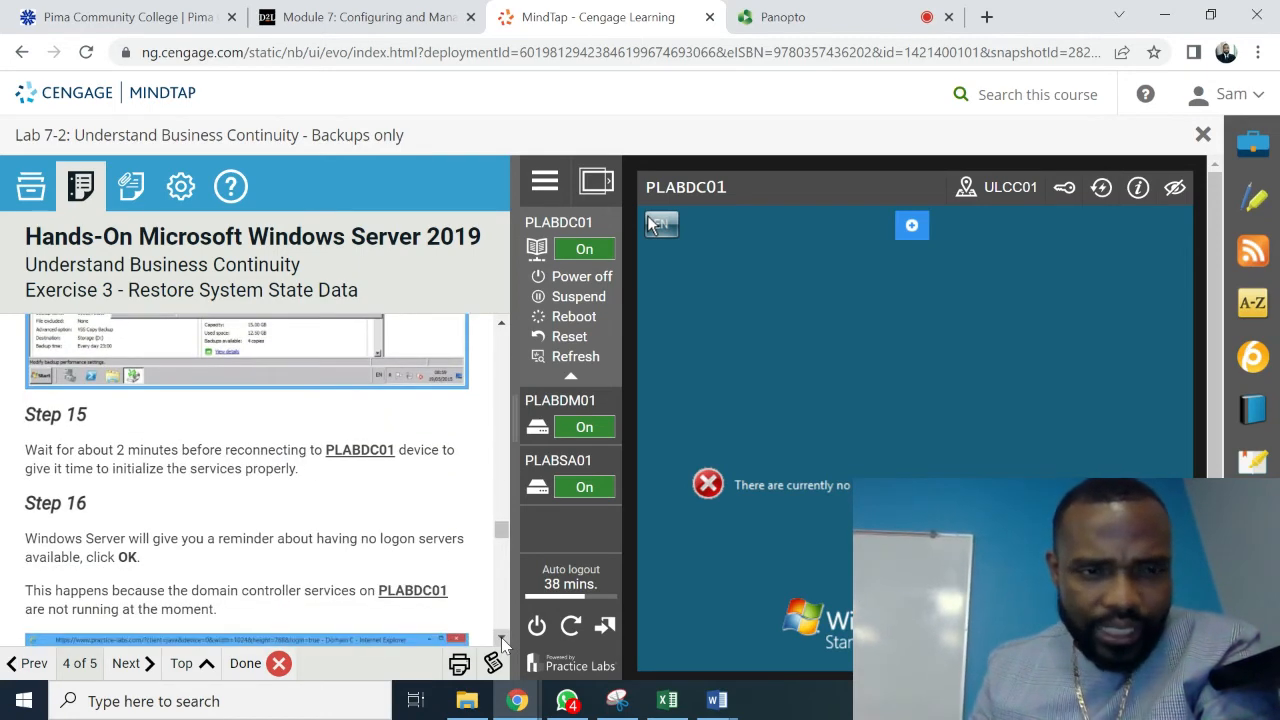
scroll(501, 637, down, 3)
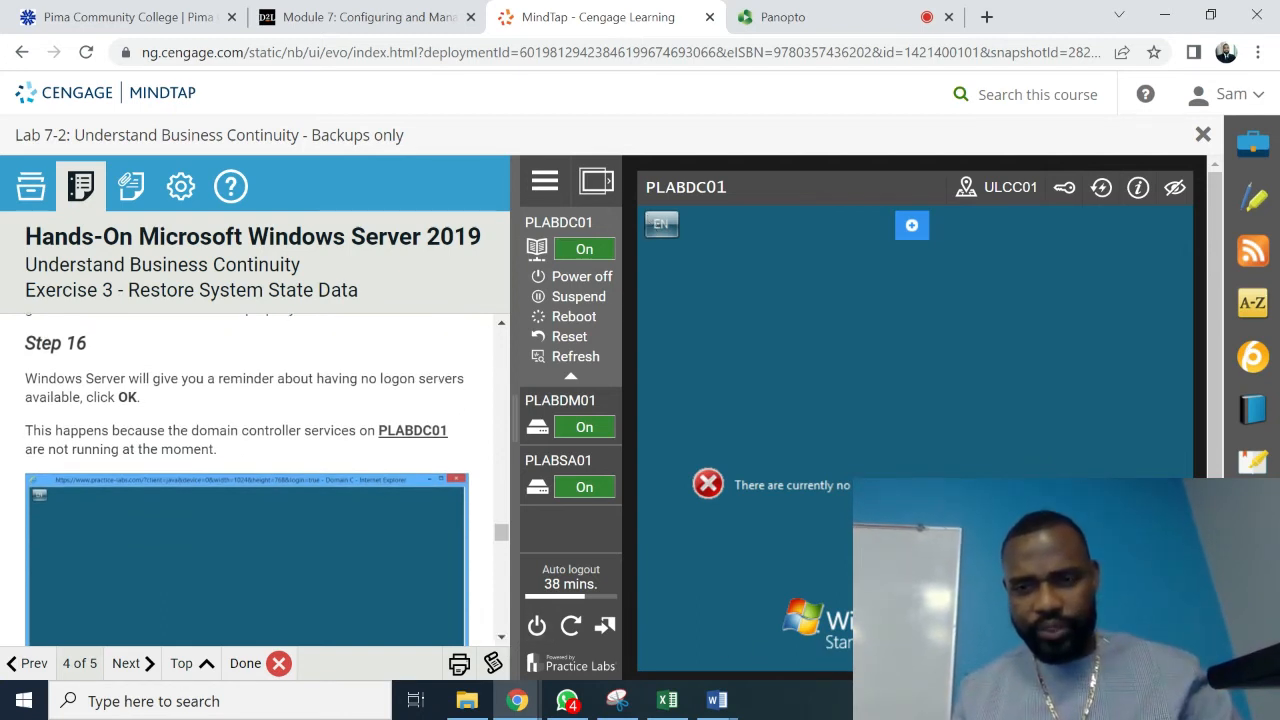
click(915, 536)
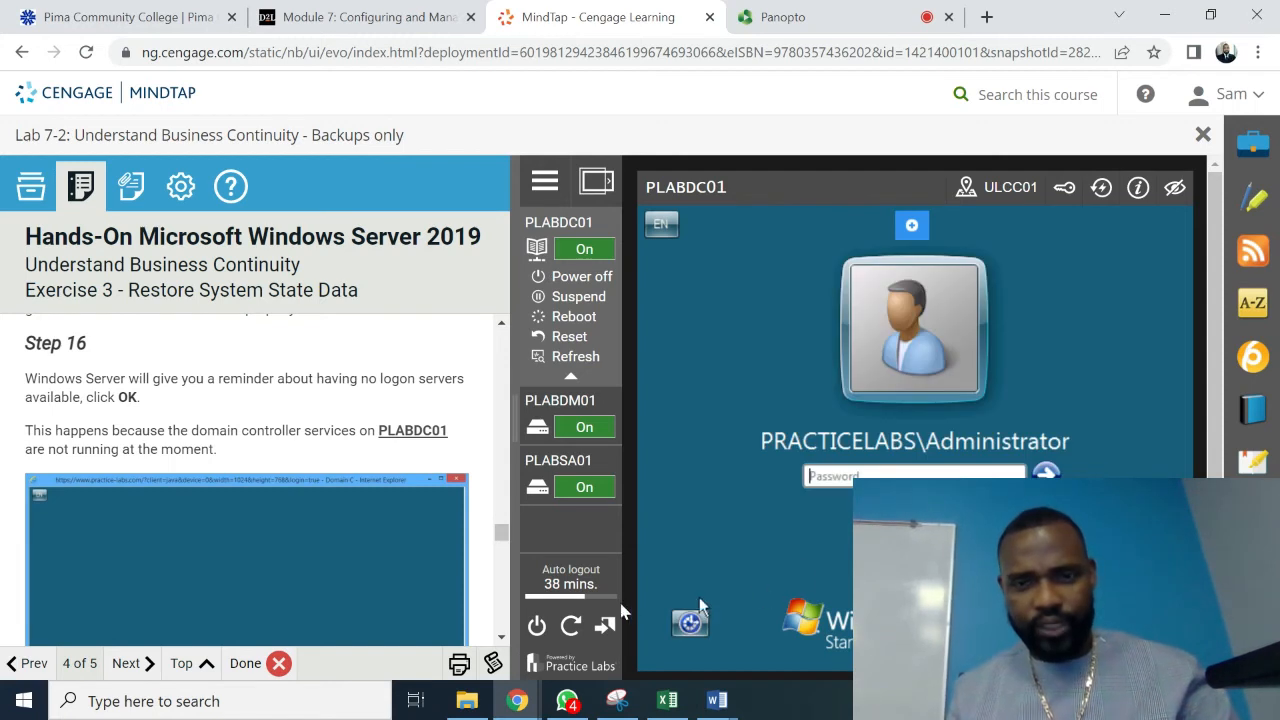
click(502, 636)
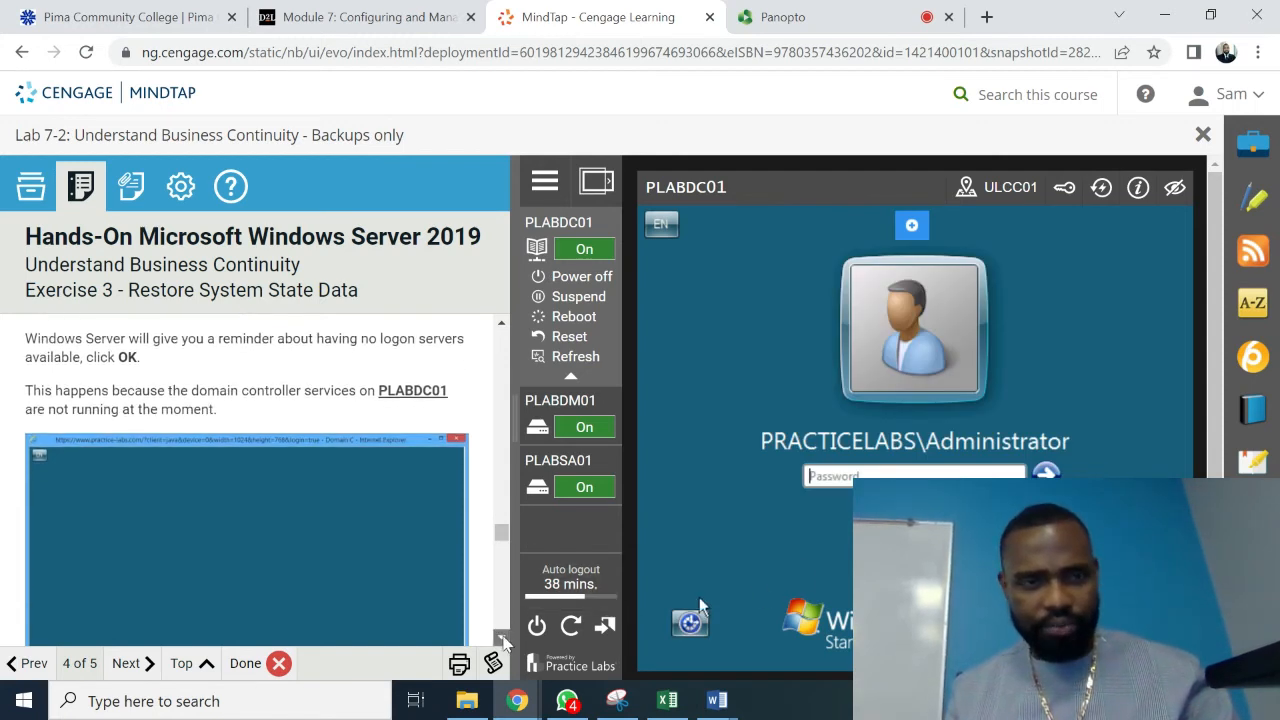
scroll(503, 640, down, 5)
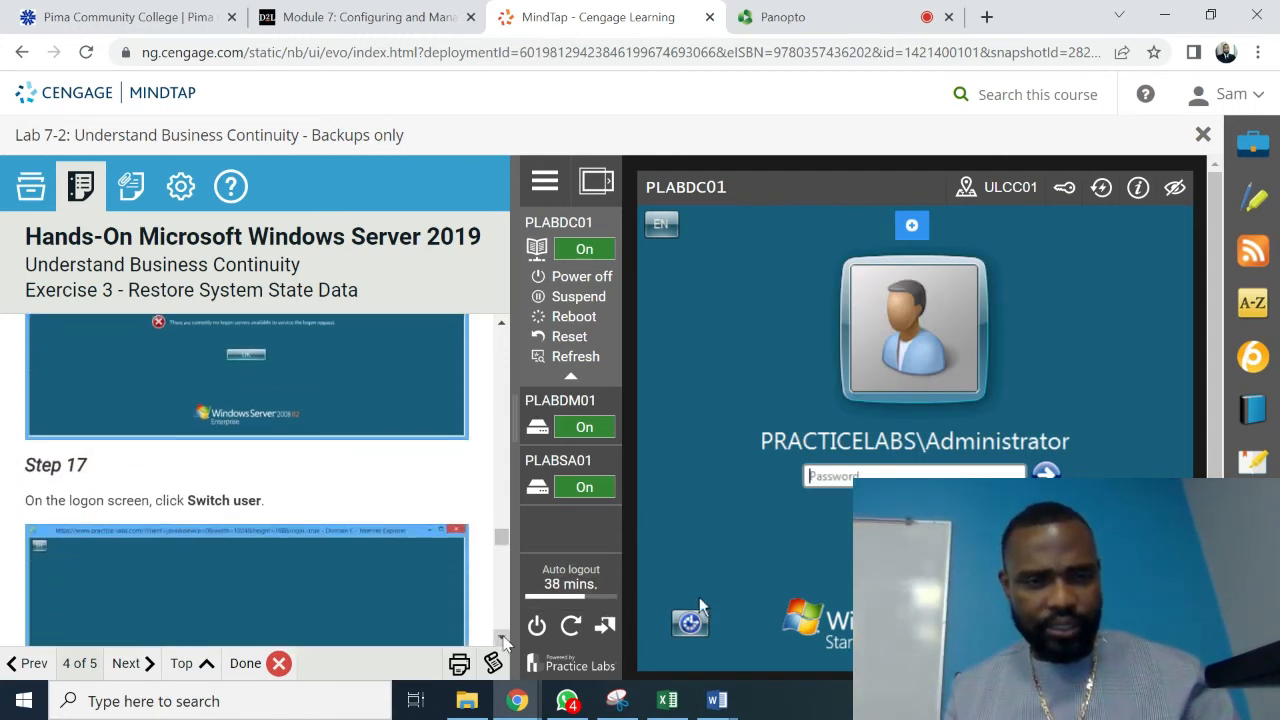
scroll(502, 640, down, 2)
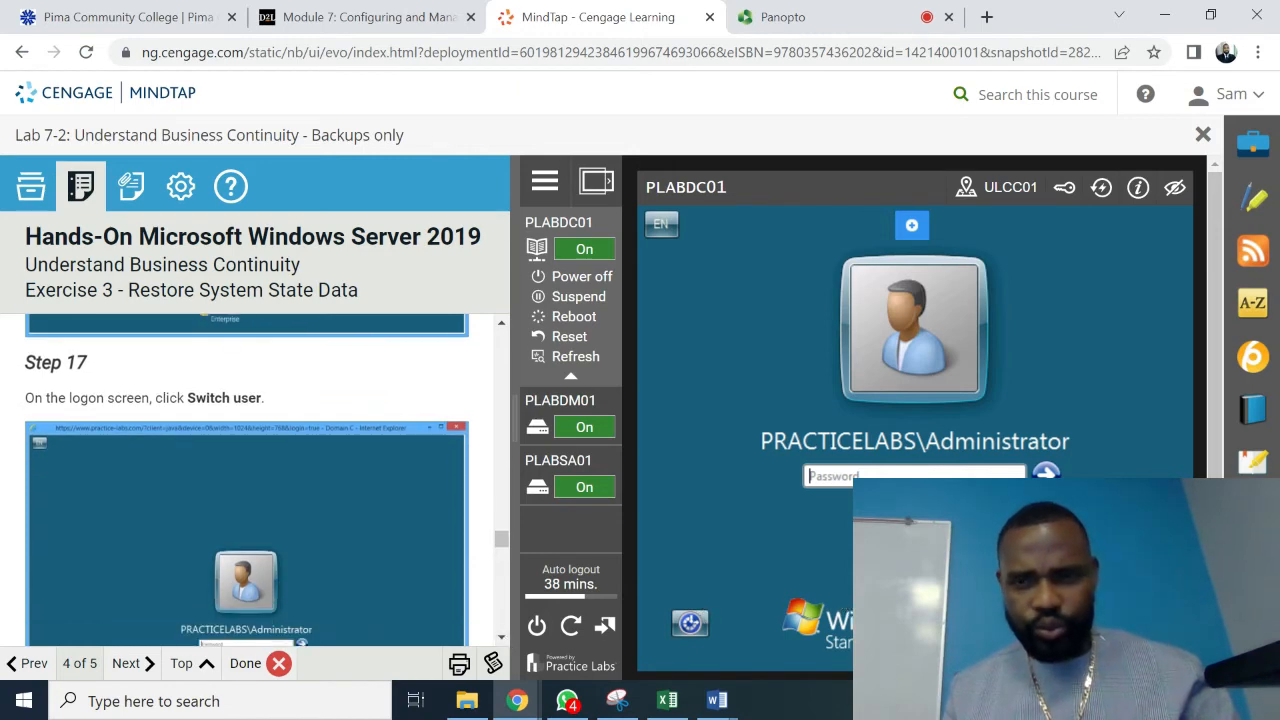
- Choose to sign in to PLABDC01 with a different account
click(914, 540)
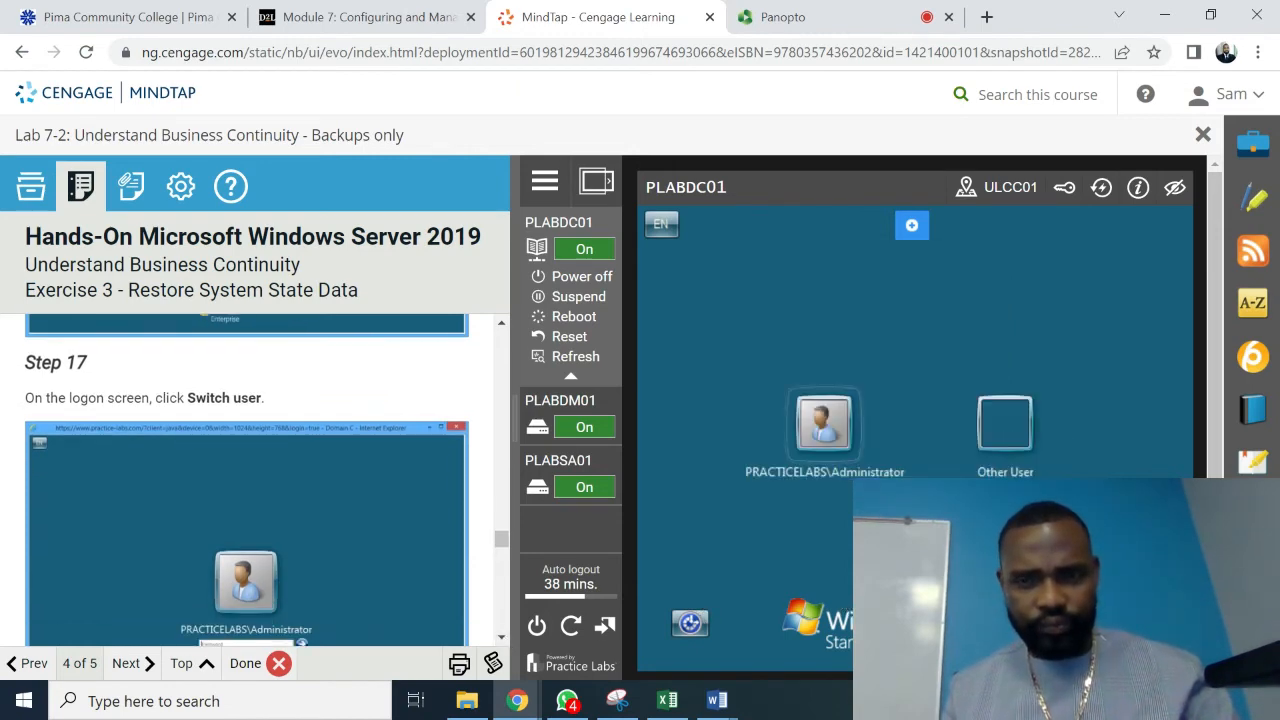
scroll(503, 640, down, 3)
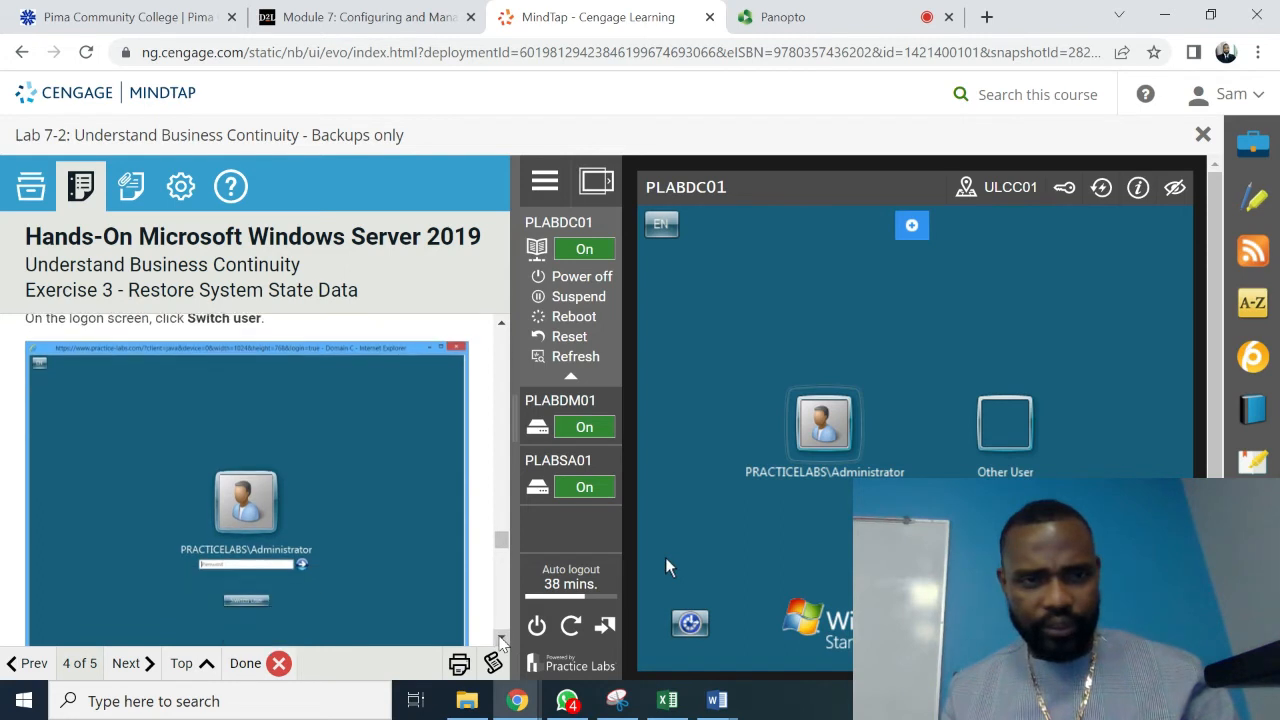
scroll(502, 640, down, 4)
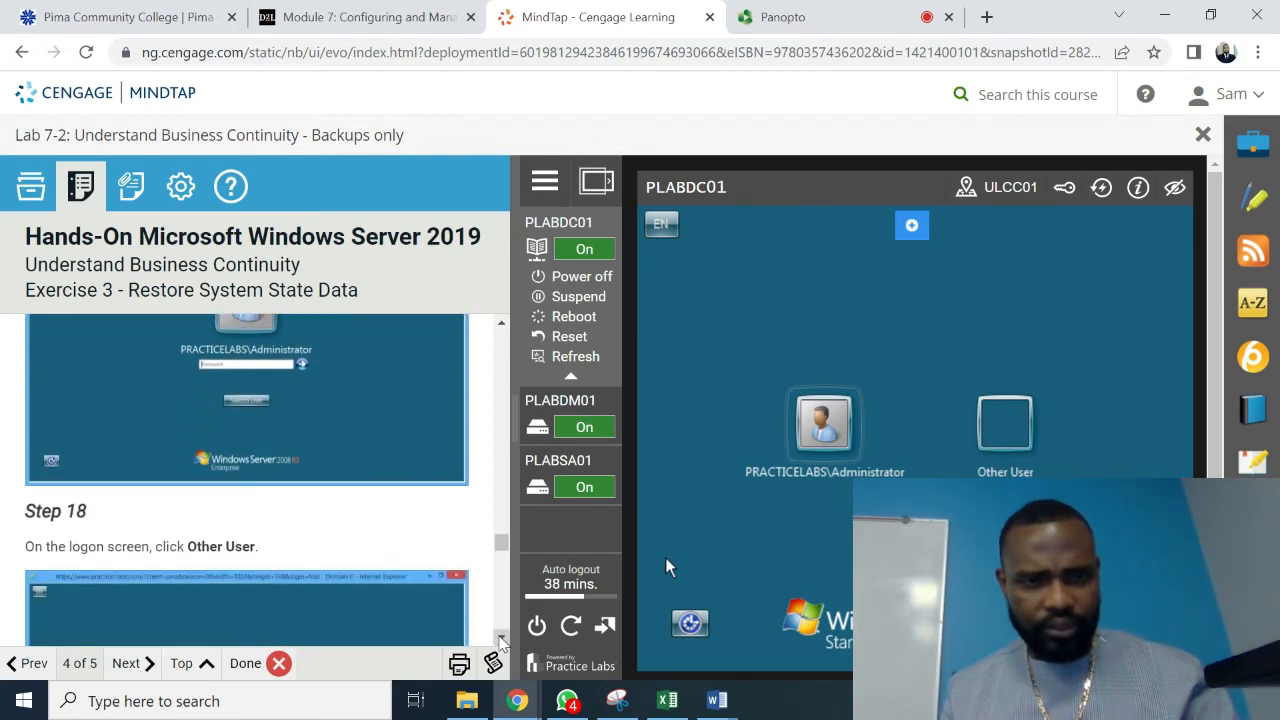
scroll(502, 640, down, 2)
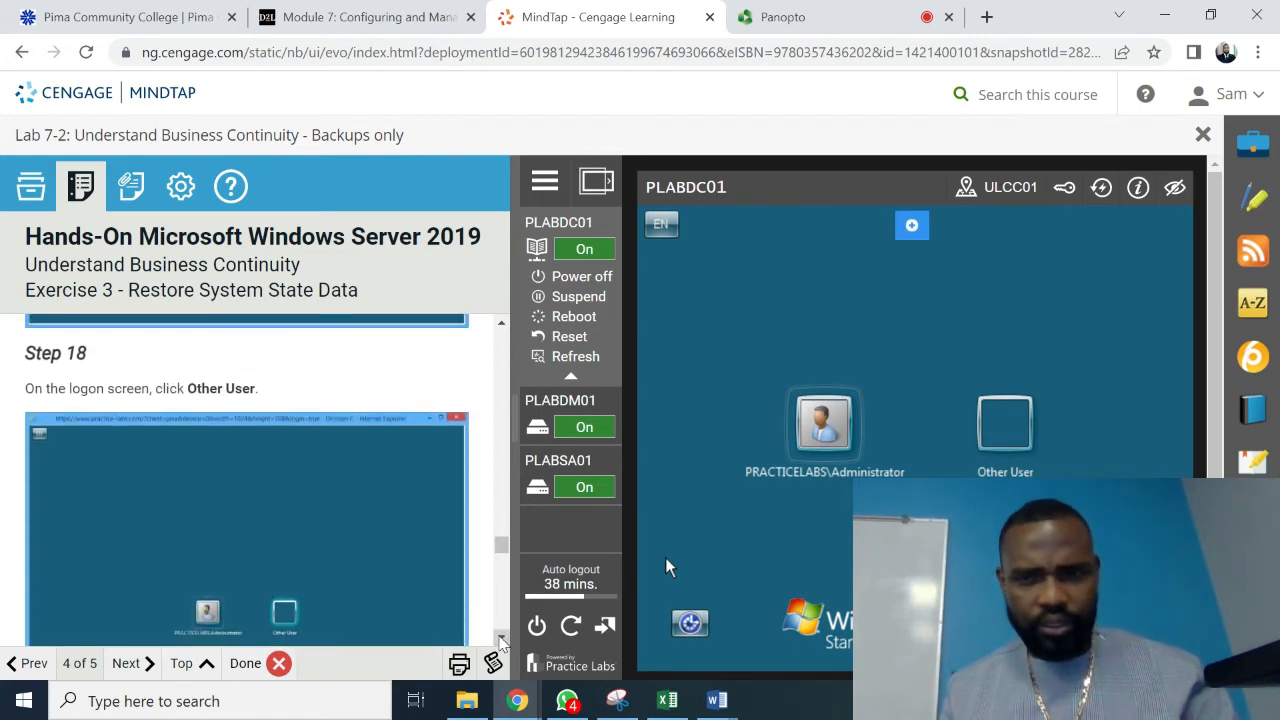
click(1016, 423)
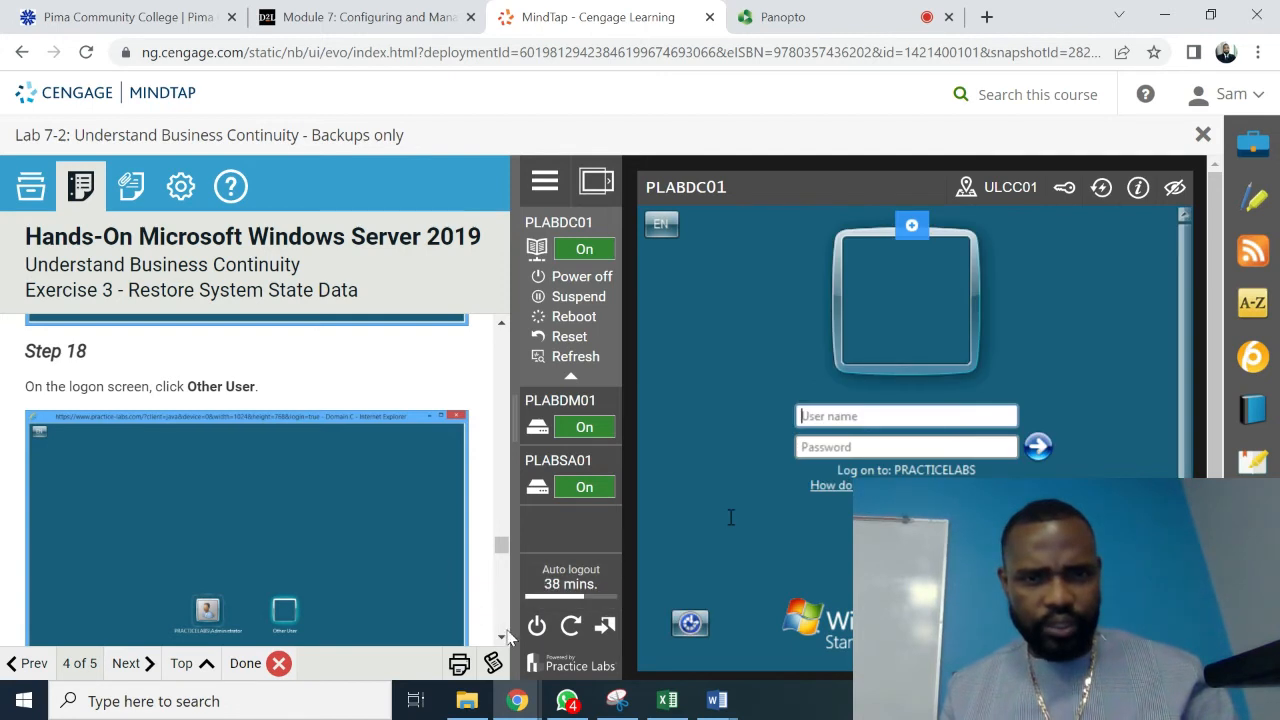
scroll(502, 640, down, 5)
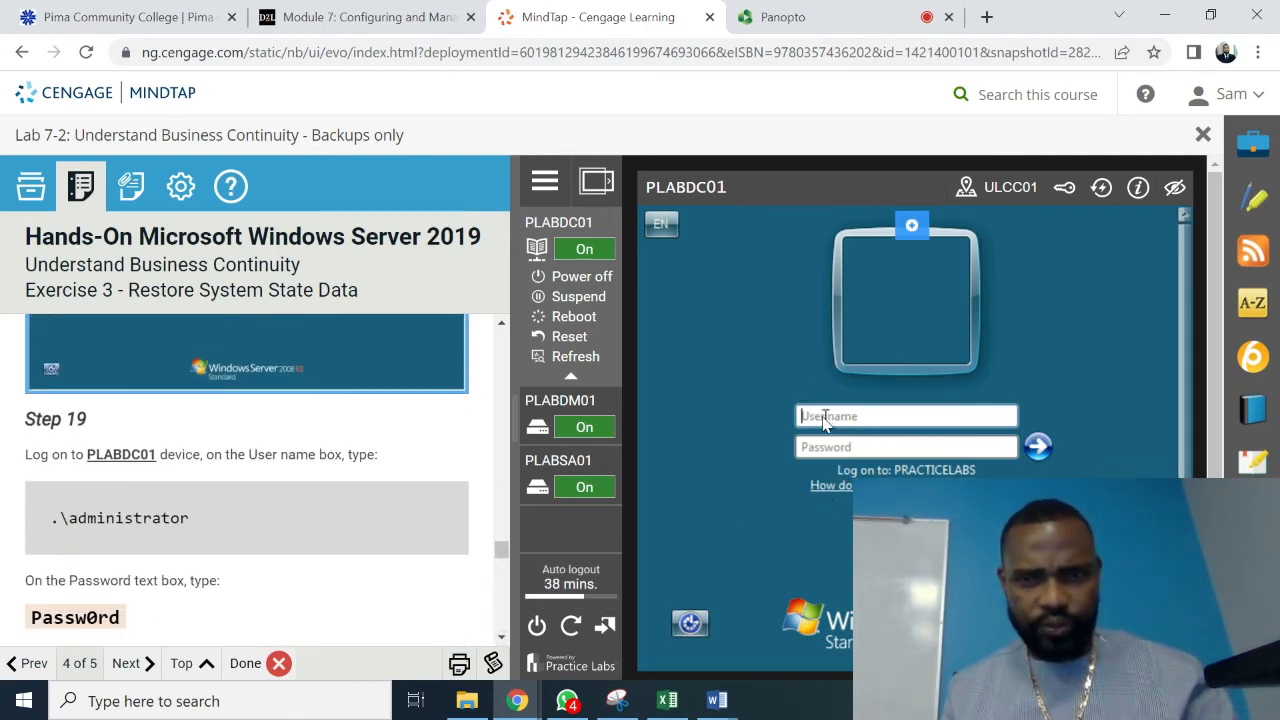
- Log on as .\administrator with the administrator password
text(.\)
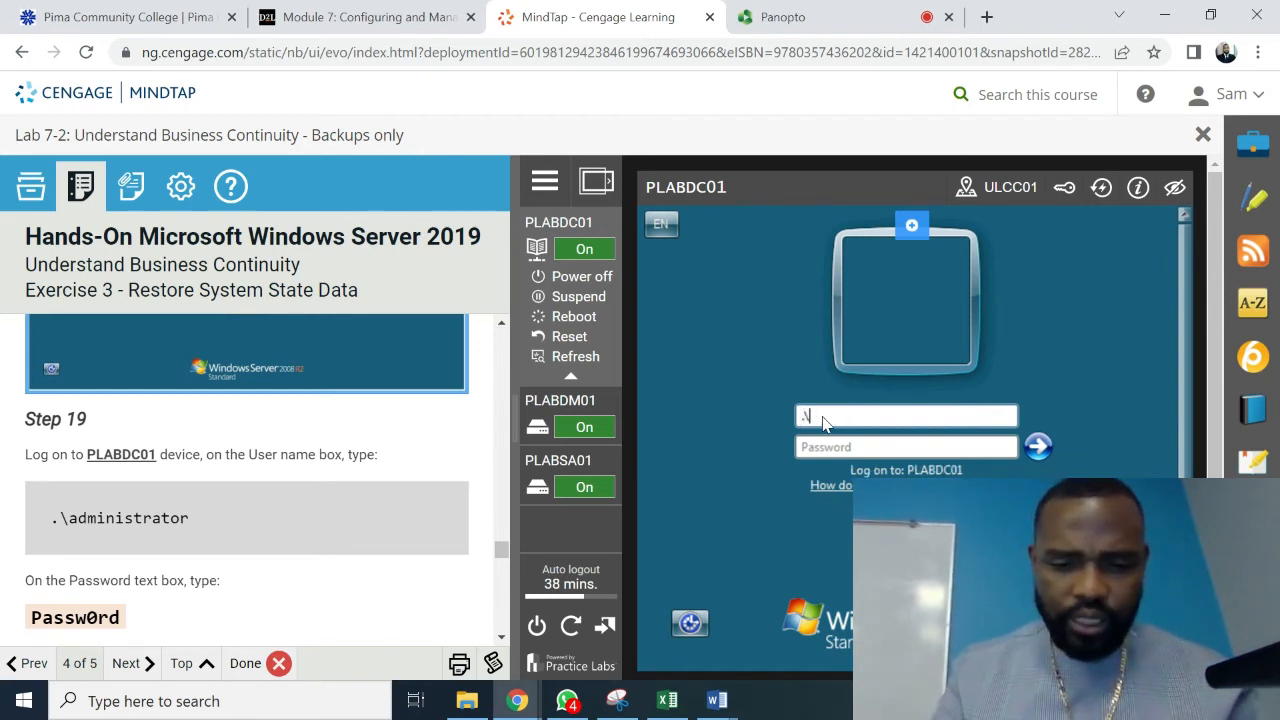
text(adminis)
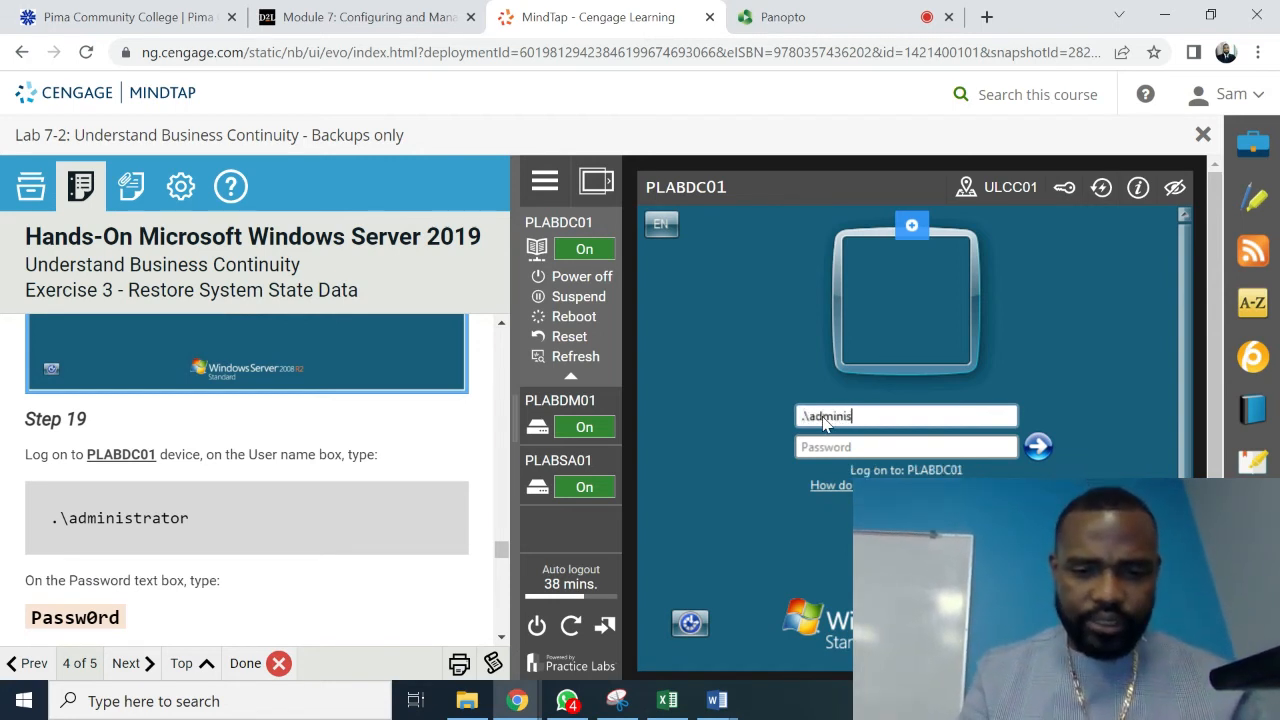
text(trator)
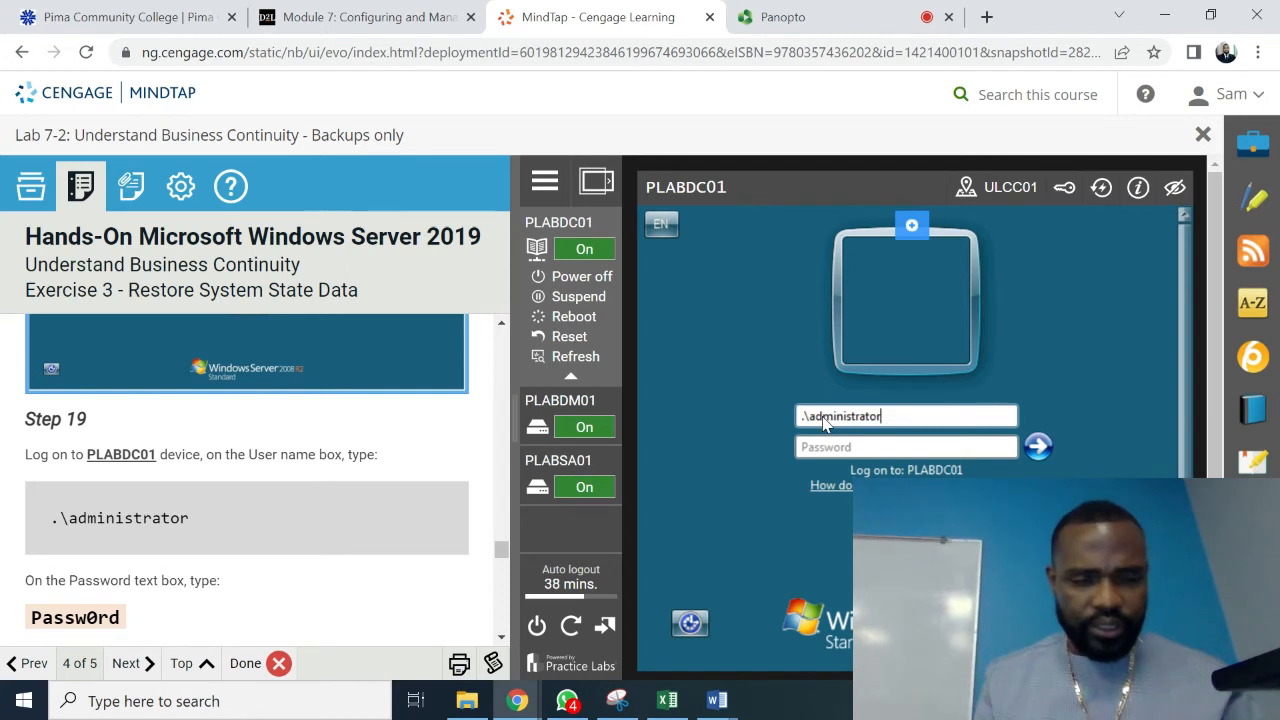
key(Tab)
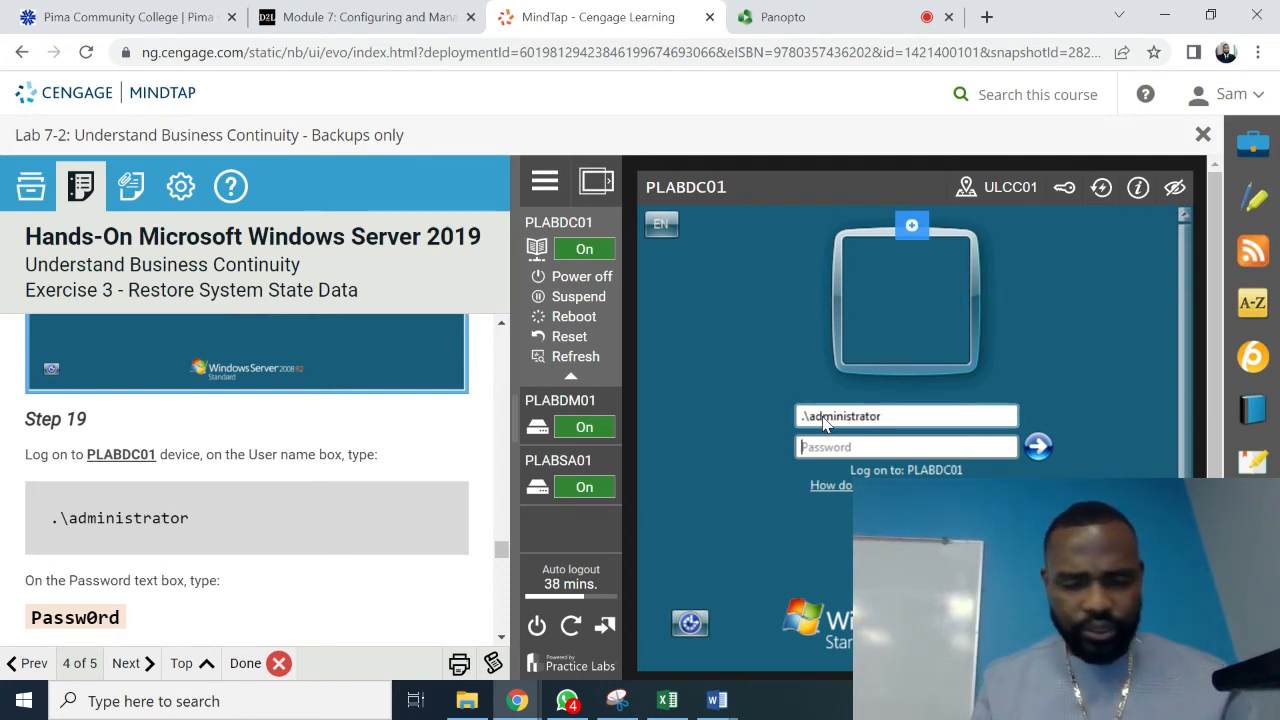
text(Pas)
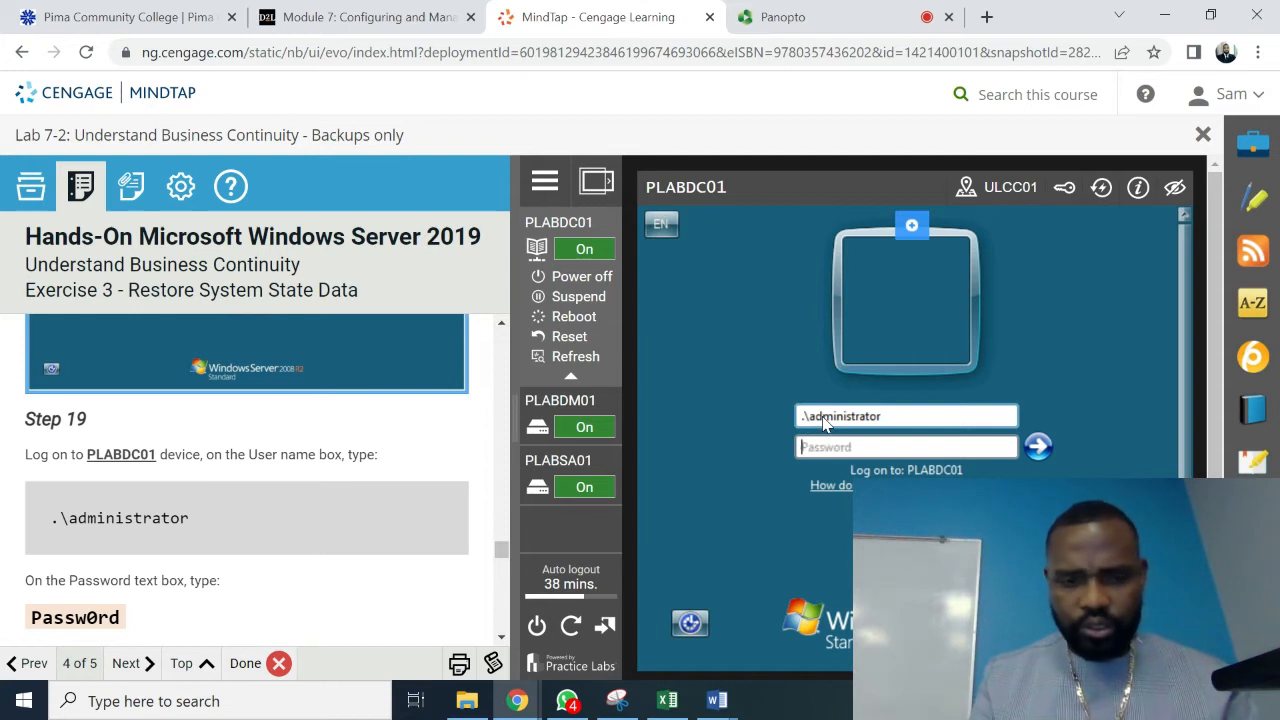
text(assw0)
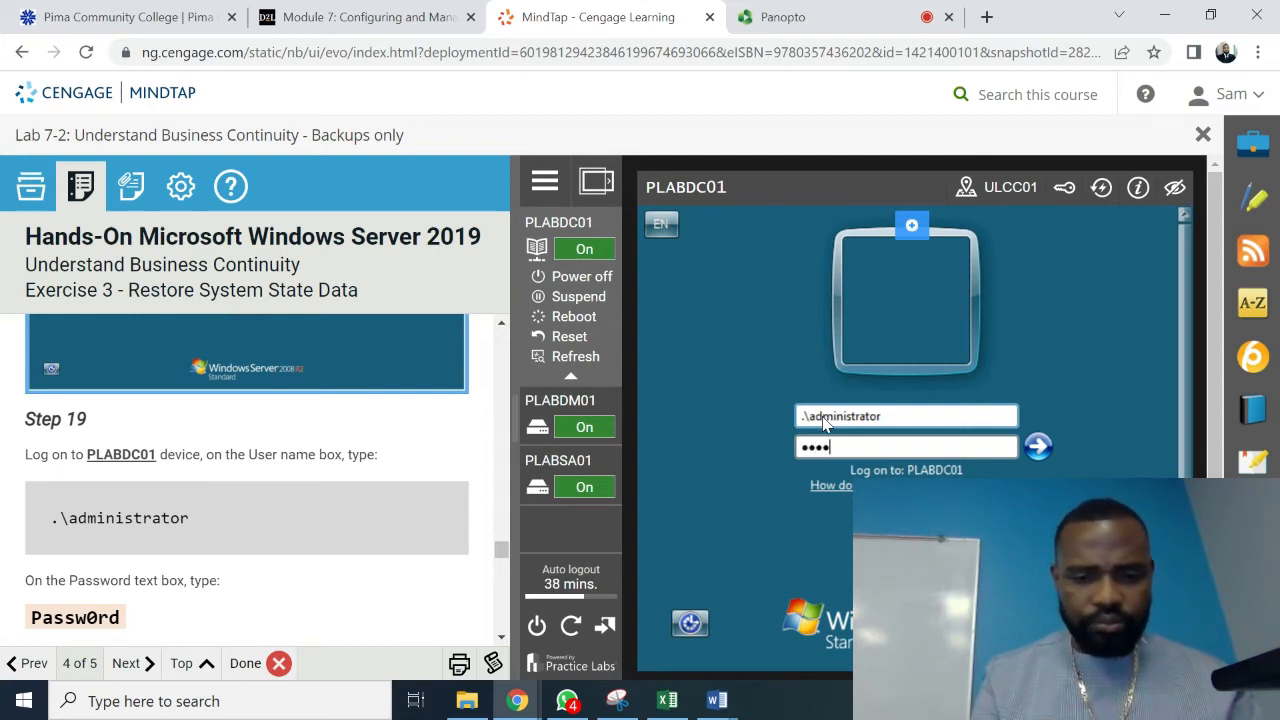
text(rd)
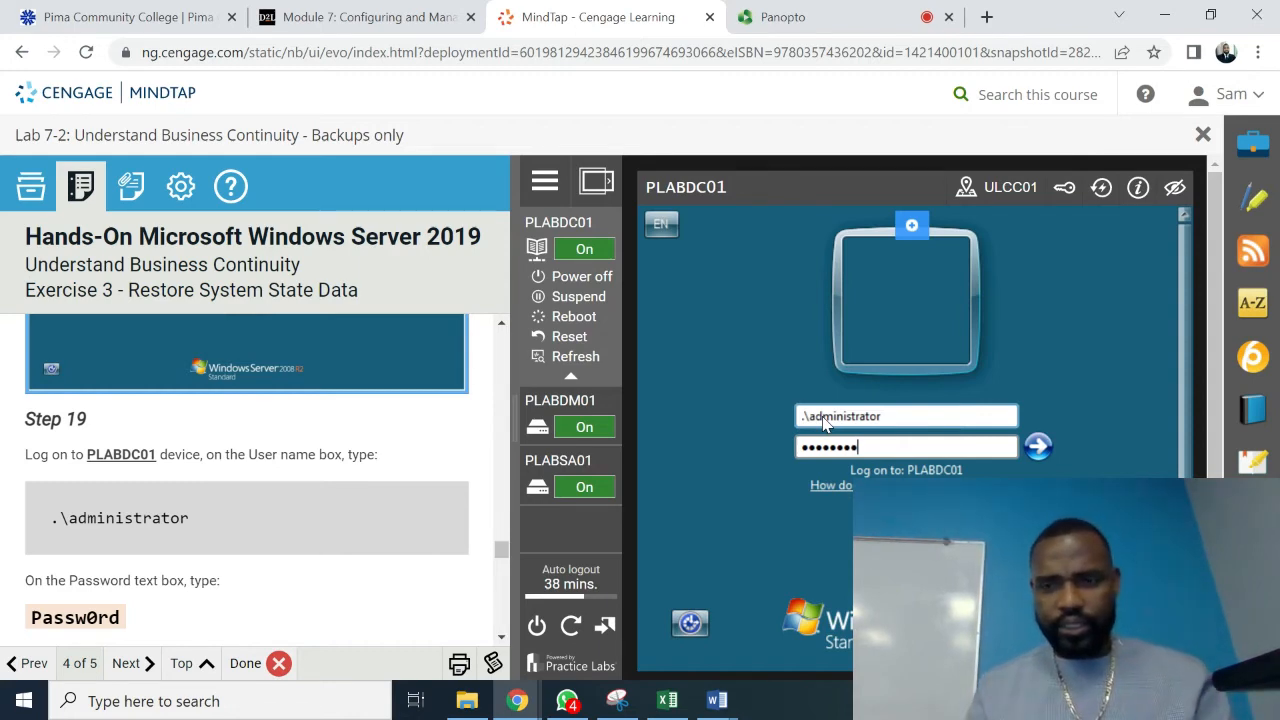
key(Return)
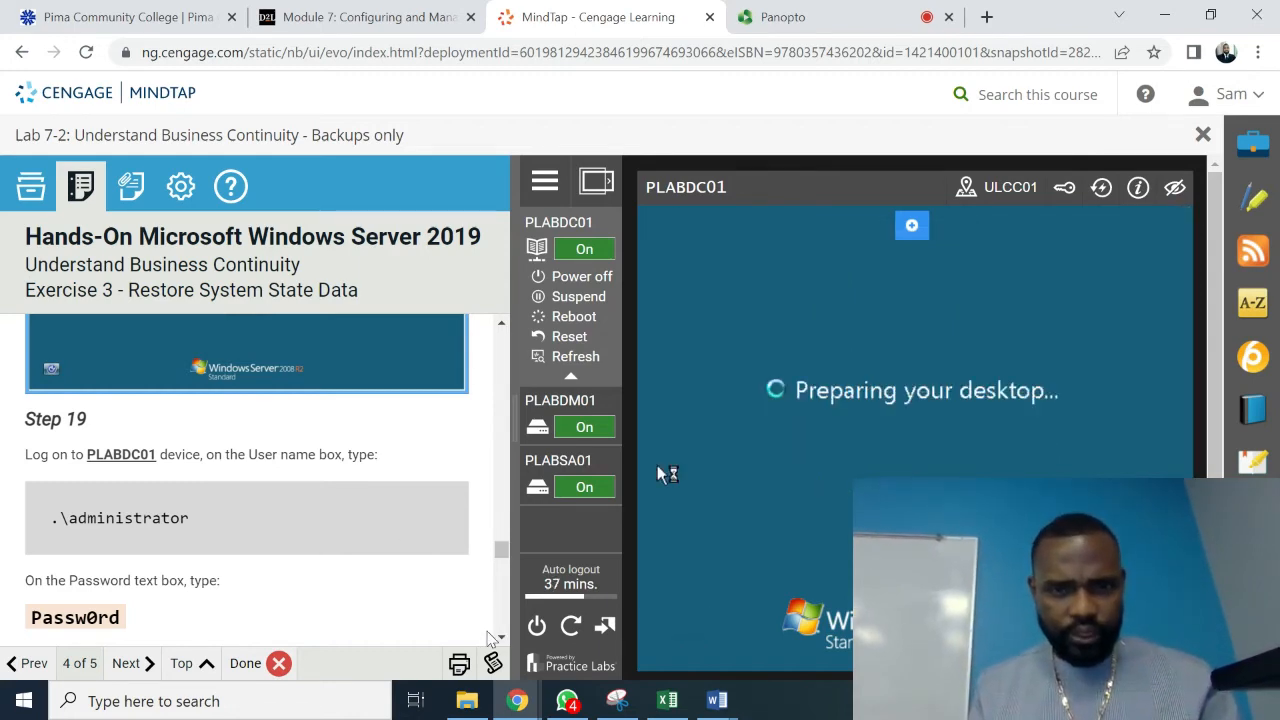
- Scroll the lab instructions down to Task 3 Step 1 while PLABDC01 logs on
scroll(490, 637, down, 3)
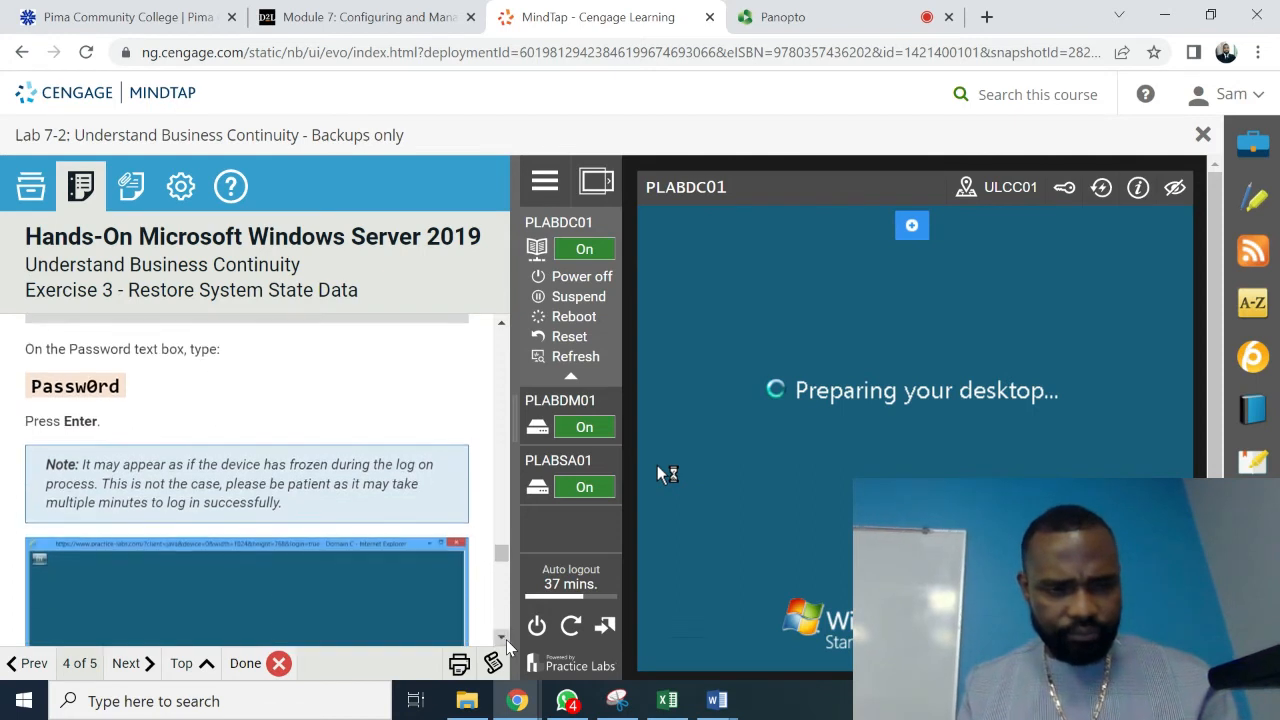
scroll(490, 600, down, 5)
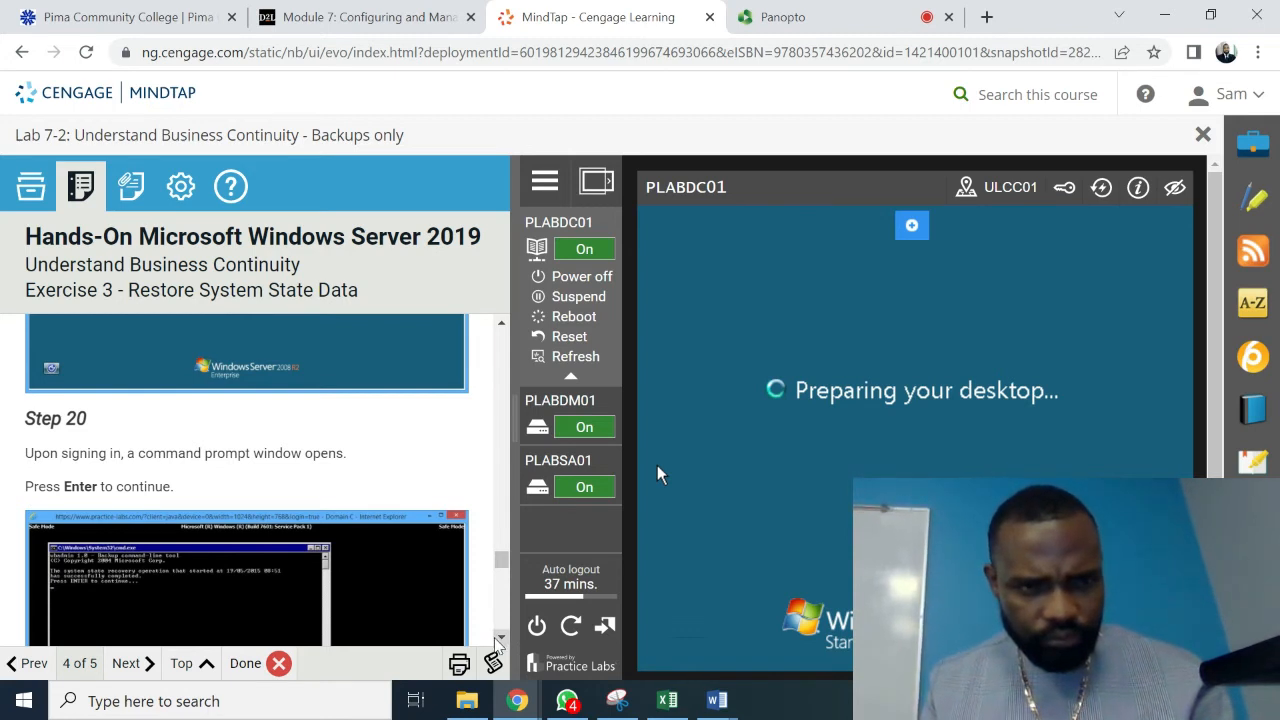
scroll(497, 640, down, 2)
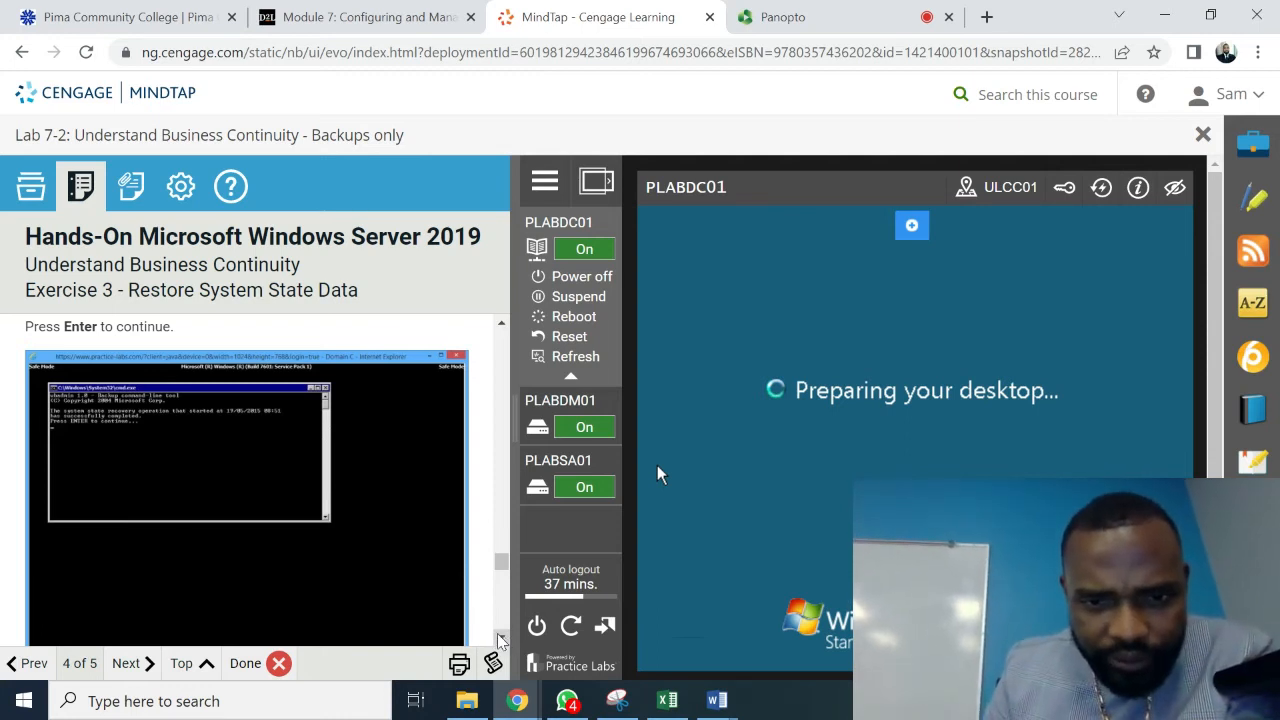
scroll(500, 640, down, 3)
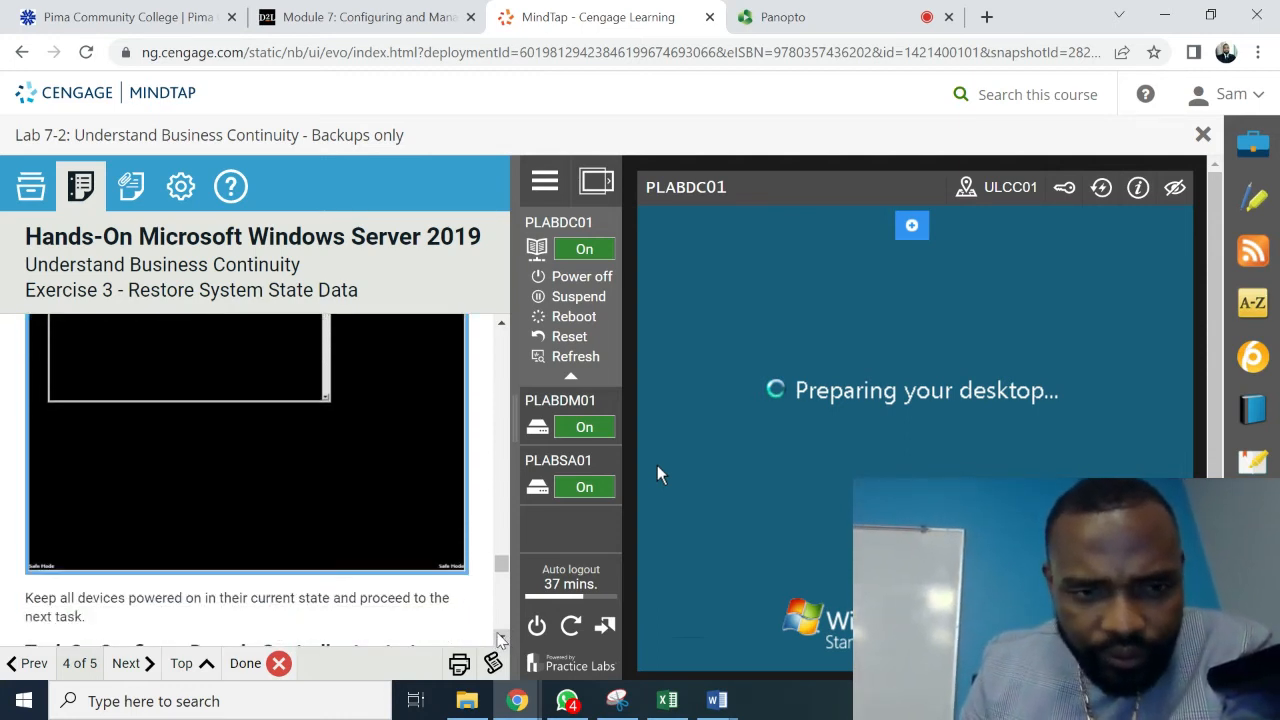
scroll(499, 639, down, 2)
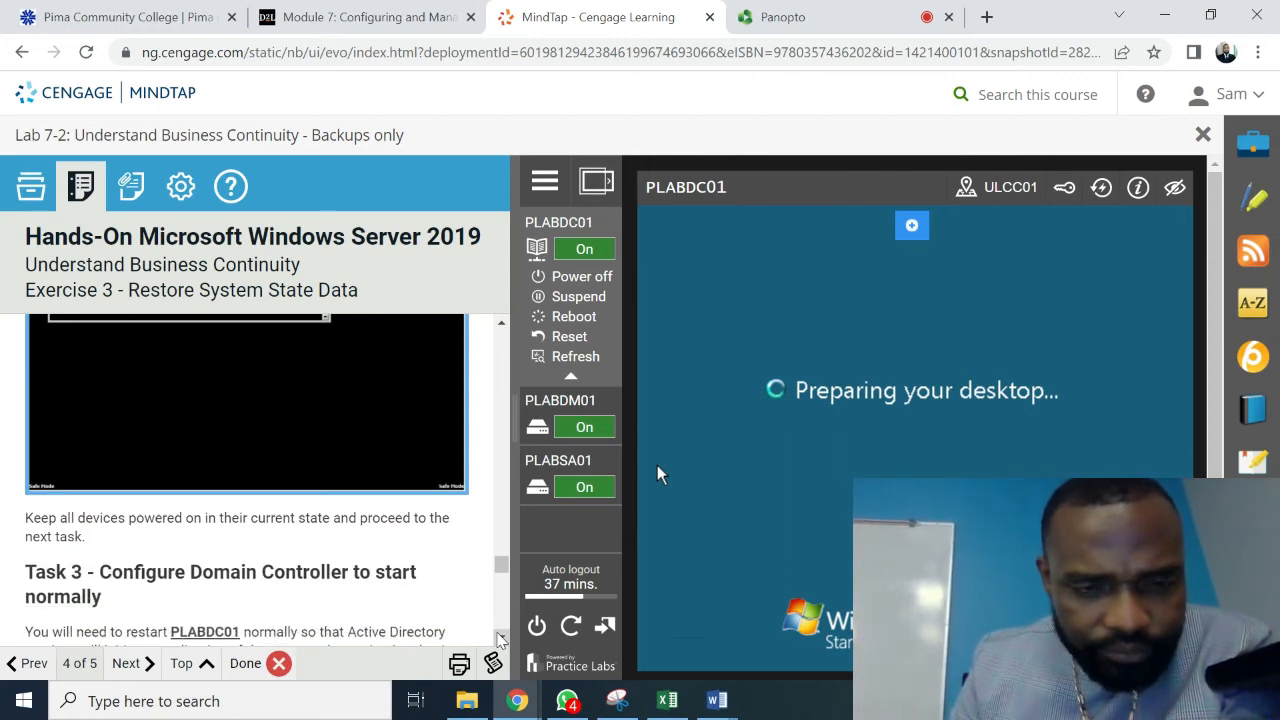
scroll(500, 640, down, 1)
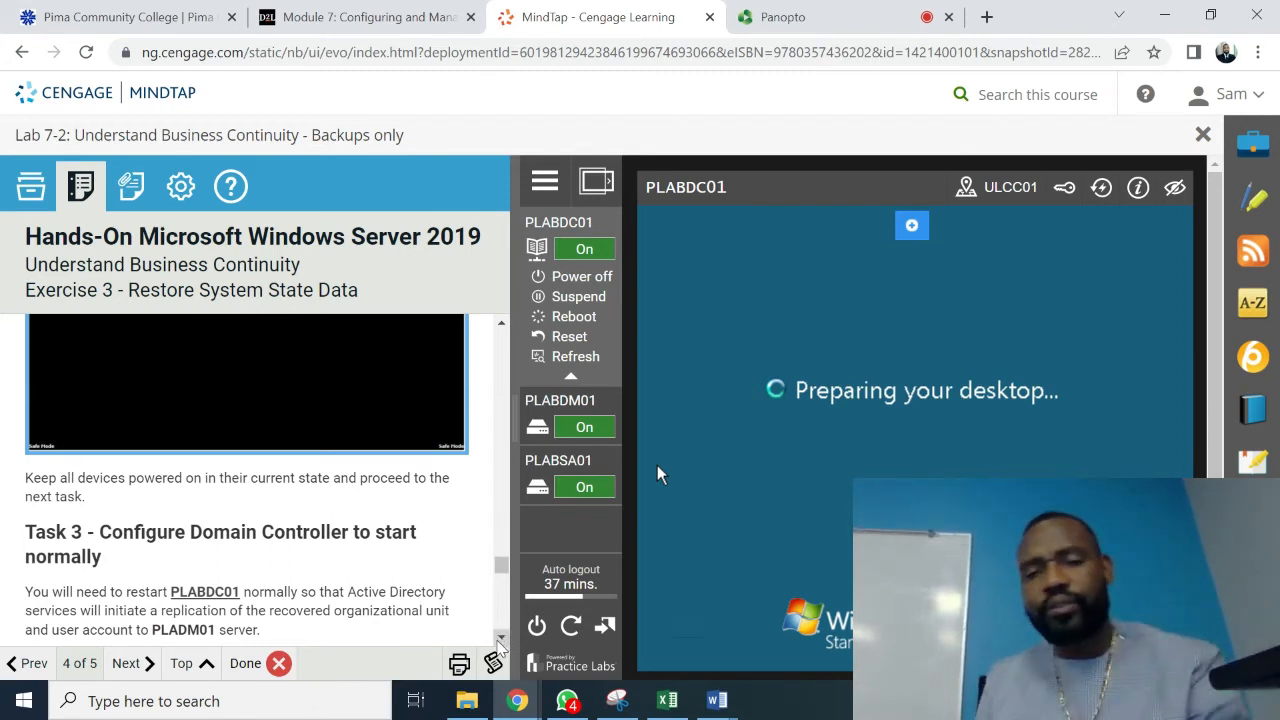
scroll(497, 643, down, 3)
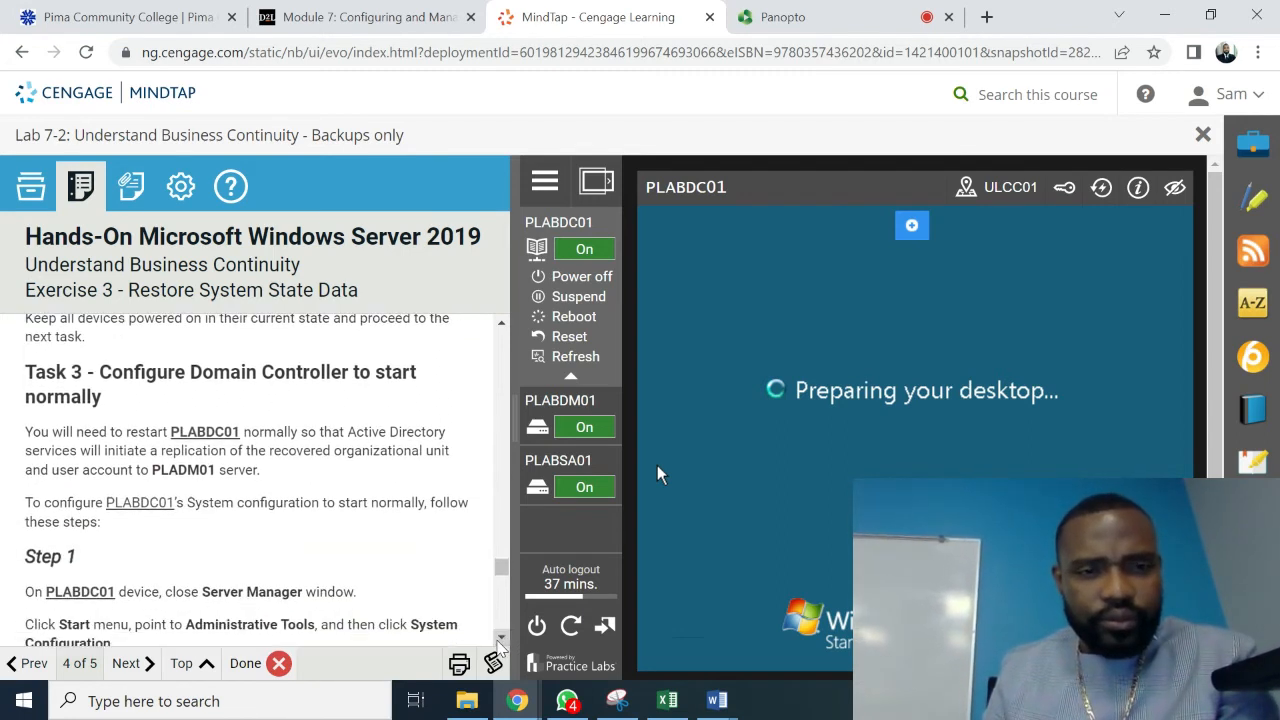
scroll(497, 643, down, 4)
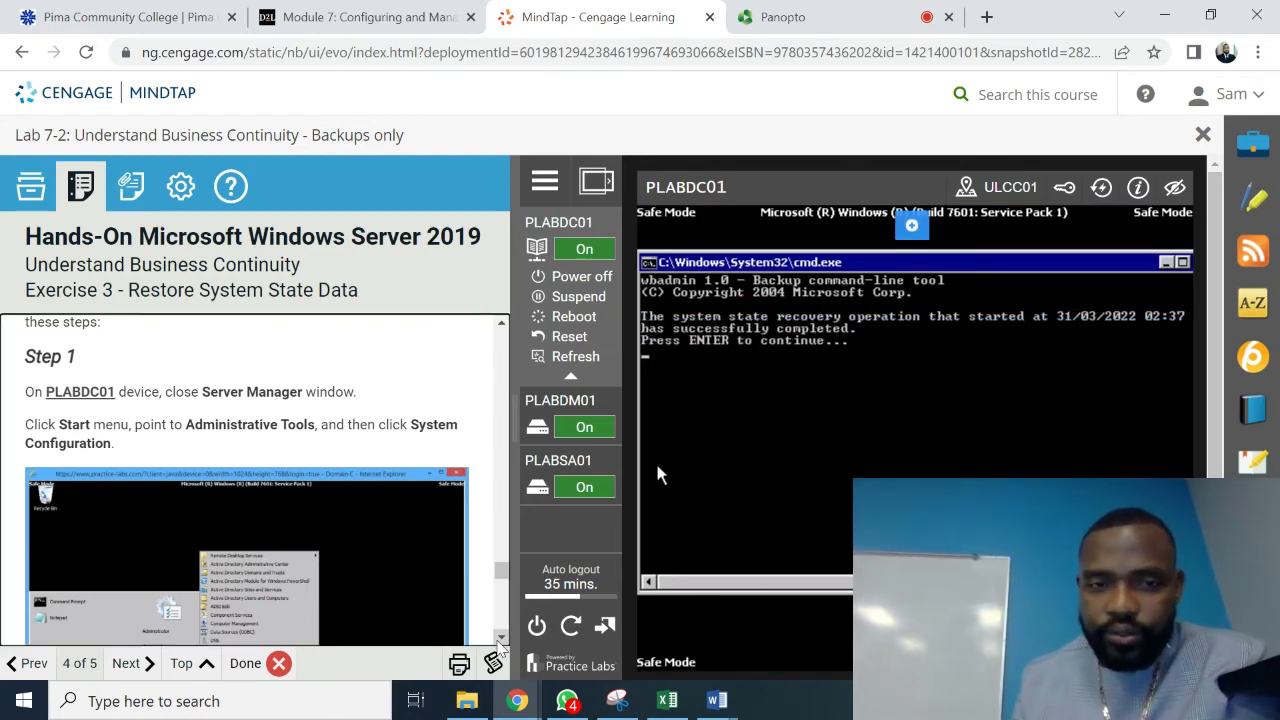
- Dismiss the recovery-completed message and launch System Configuration from Administrative Tools
click(762, 369)
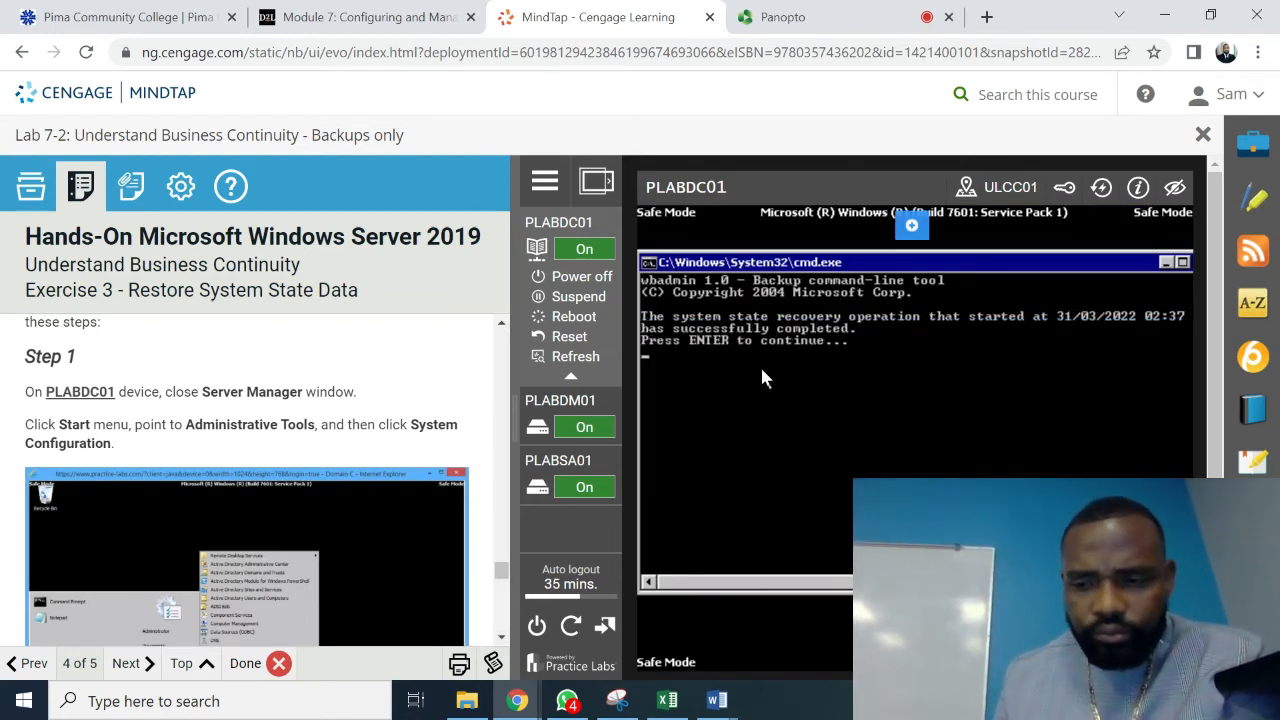
key(Return)
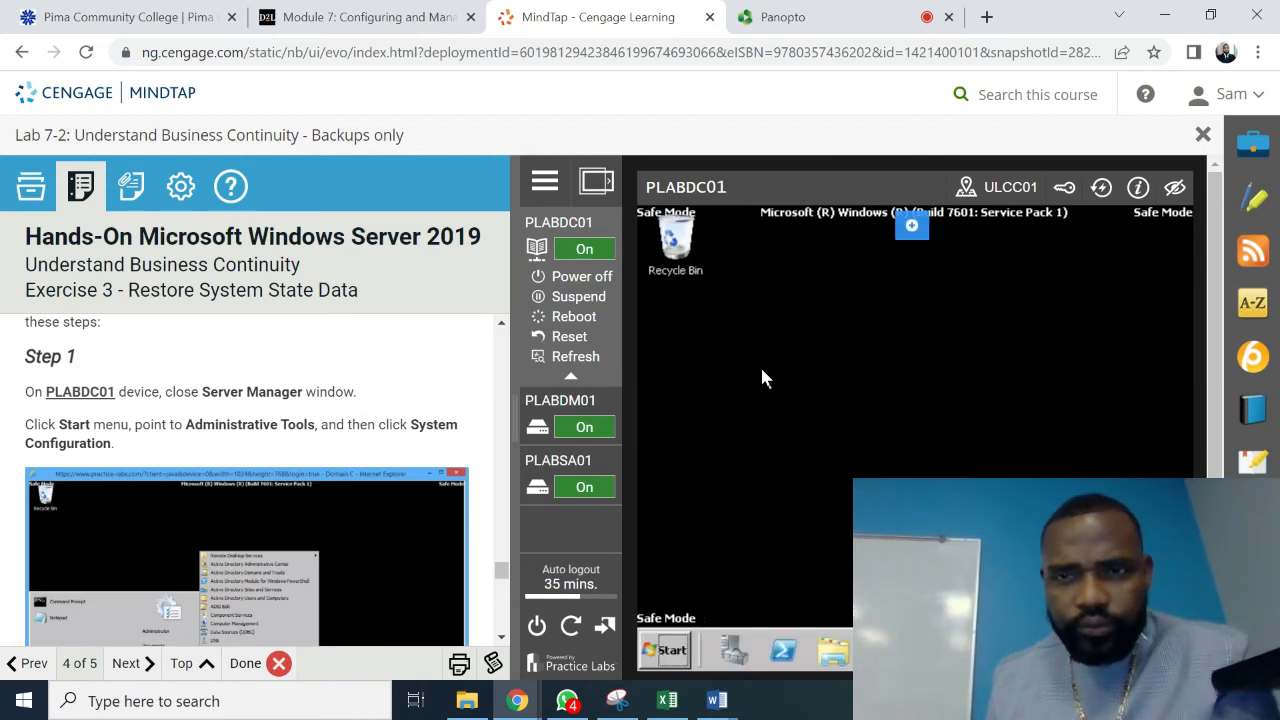
click(672, 650)
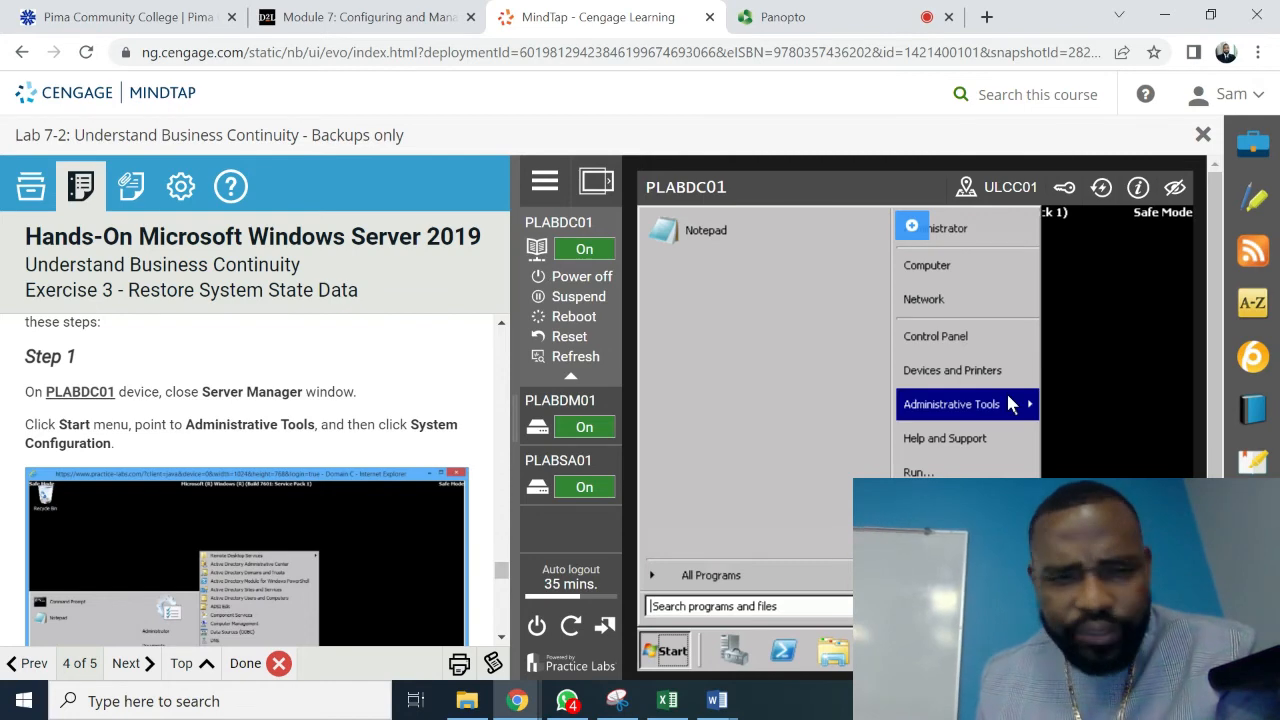
mouse_move(1008, 403)
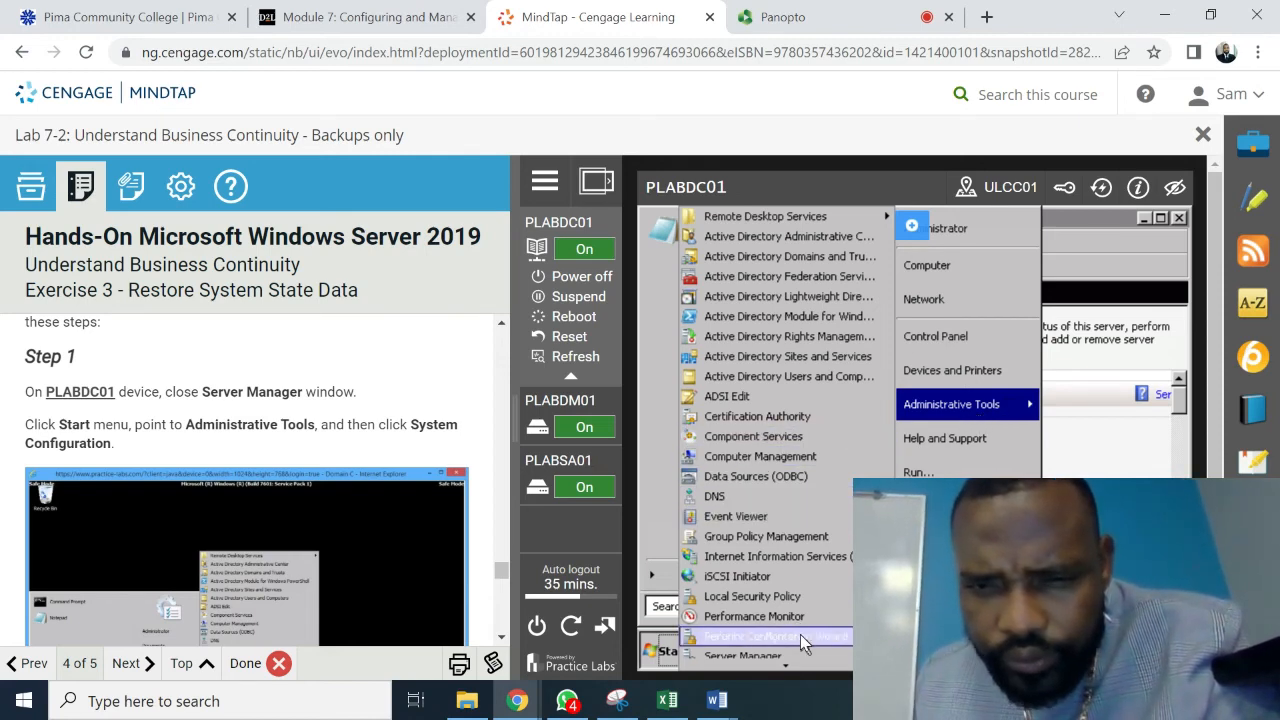
scroll(800, 636, down, 5)
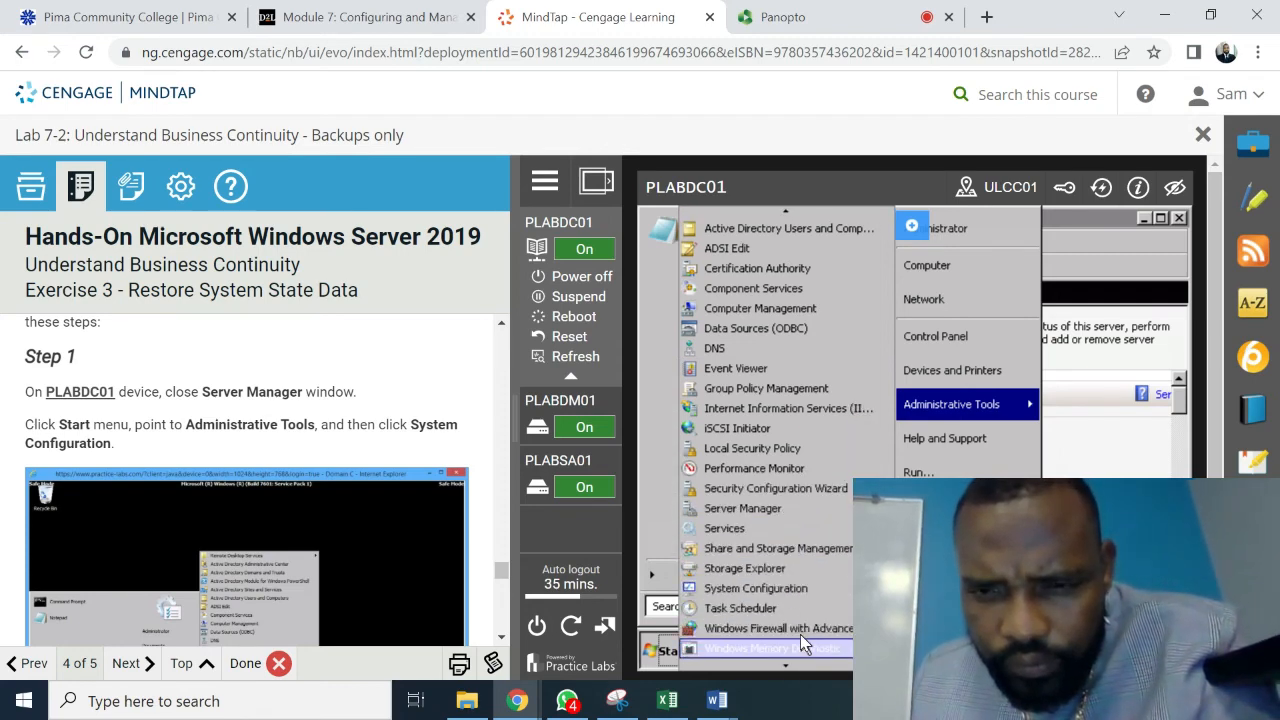
scroll(800, 634, down, 2)
click(788, 589)
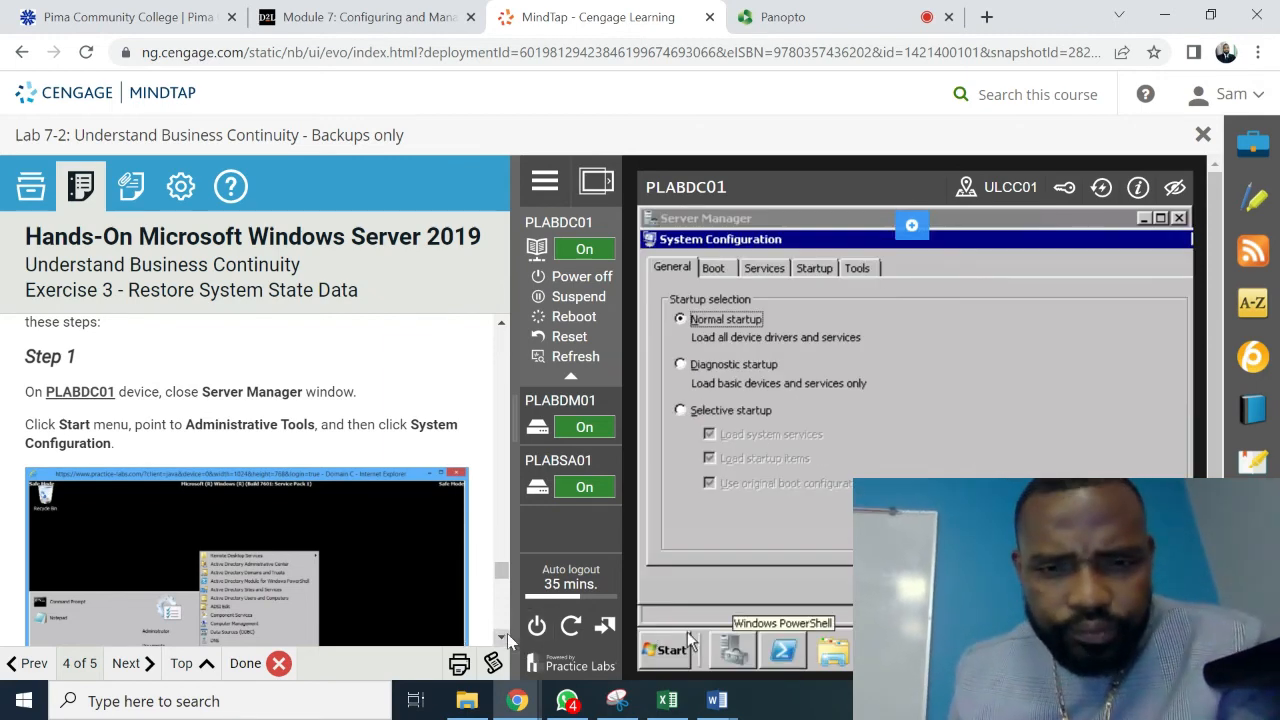
- Review the Boot tab settings in System Configuration, then close it
scroll(507, 637, down, 3)
scroll(507, 633, down, 4)
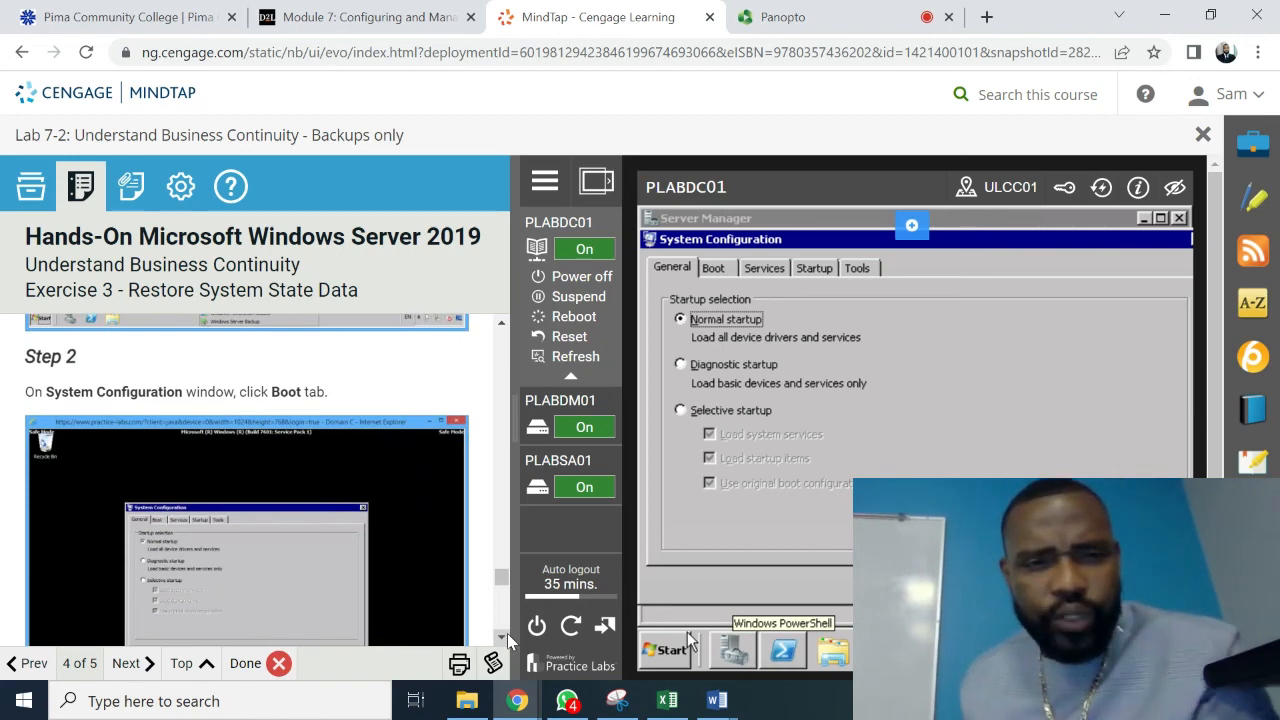
click(716, 268)
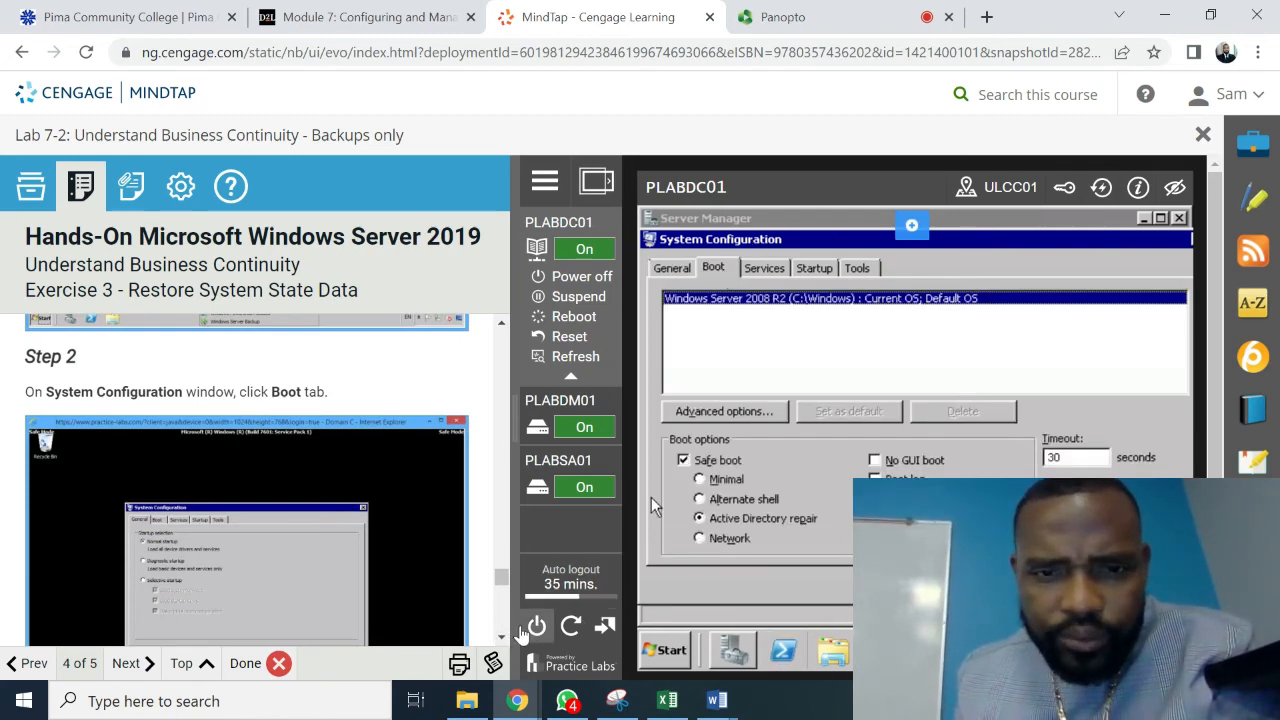
scroll(505, 640, down, 5)
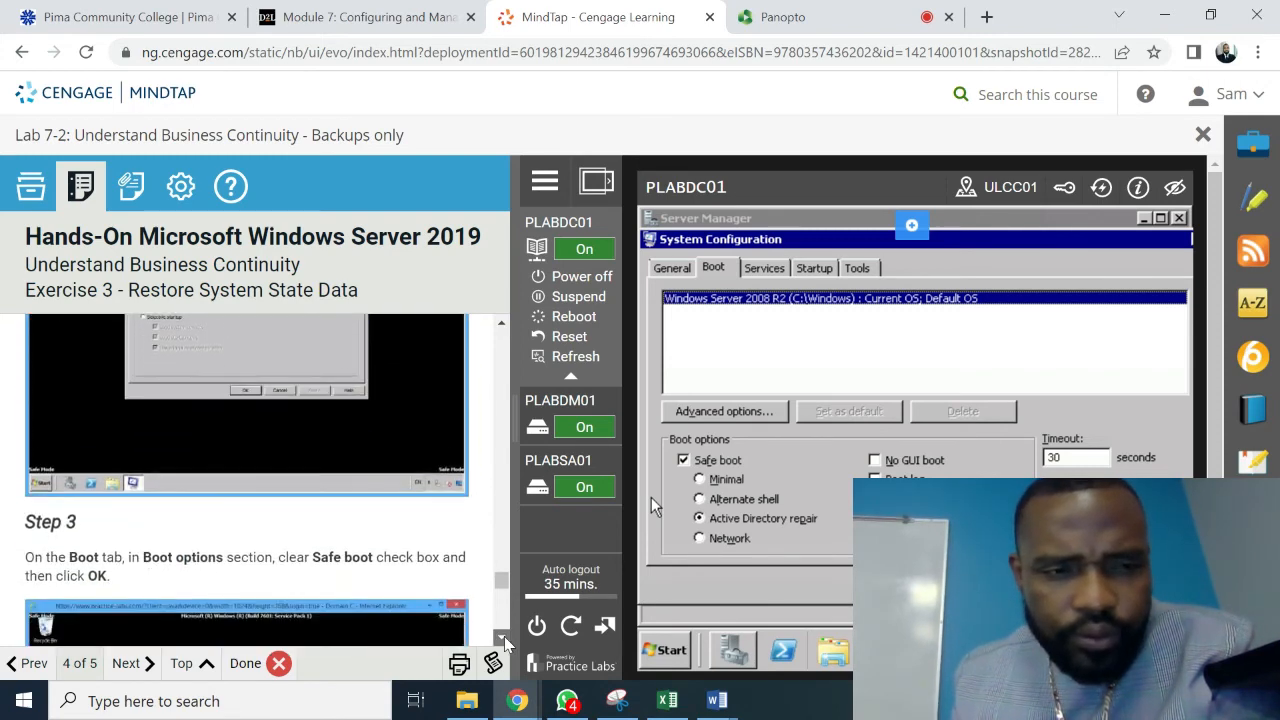
scroll(505, 640, down, 3)
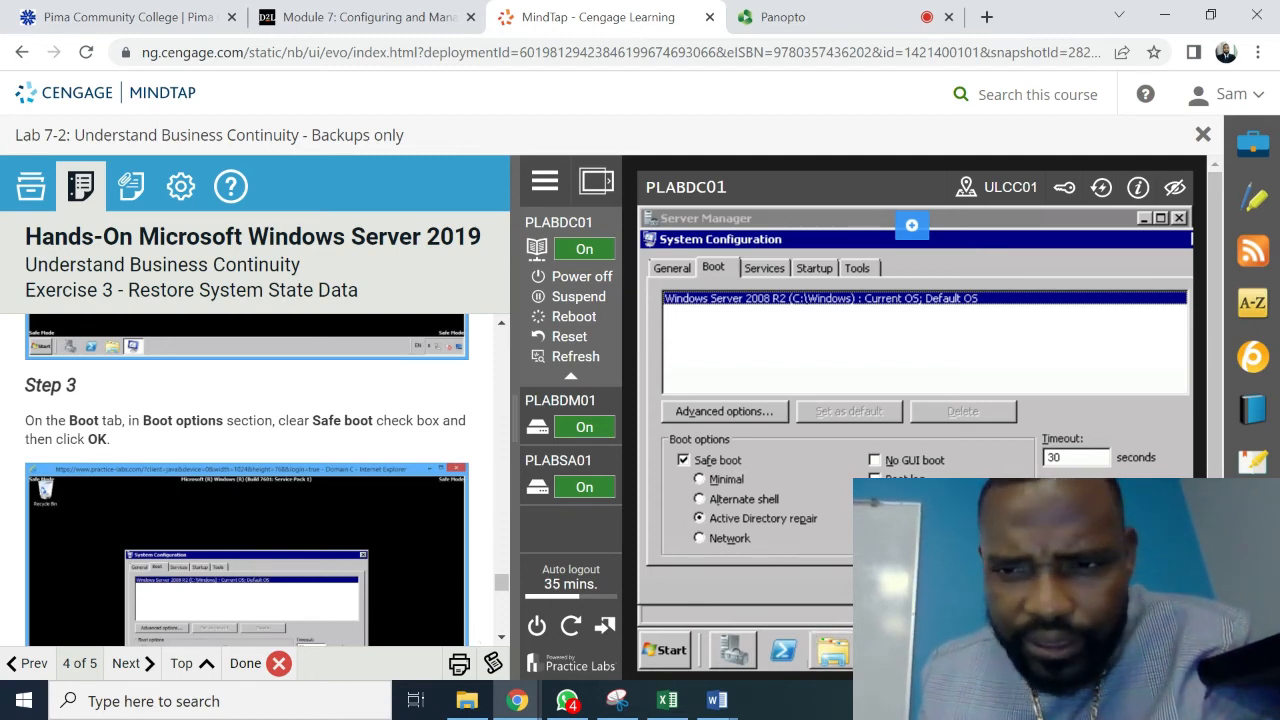
click(912, 586)
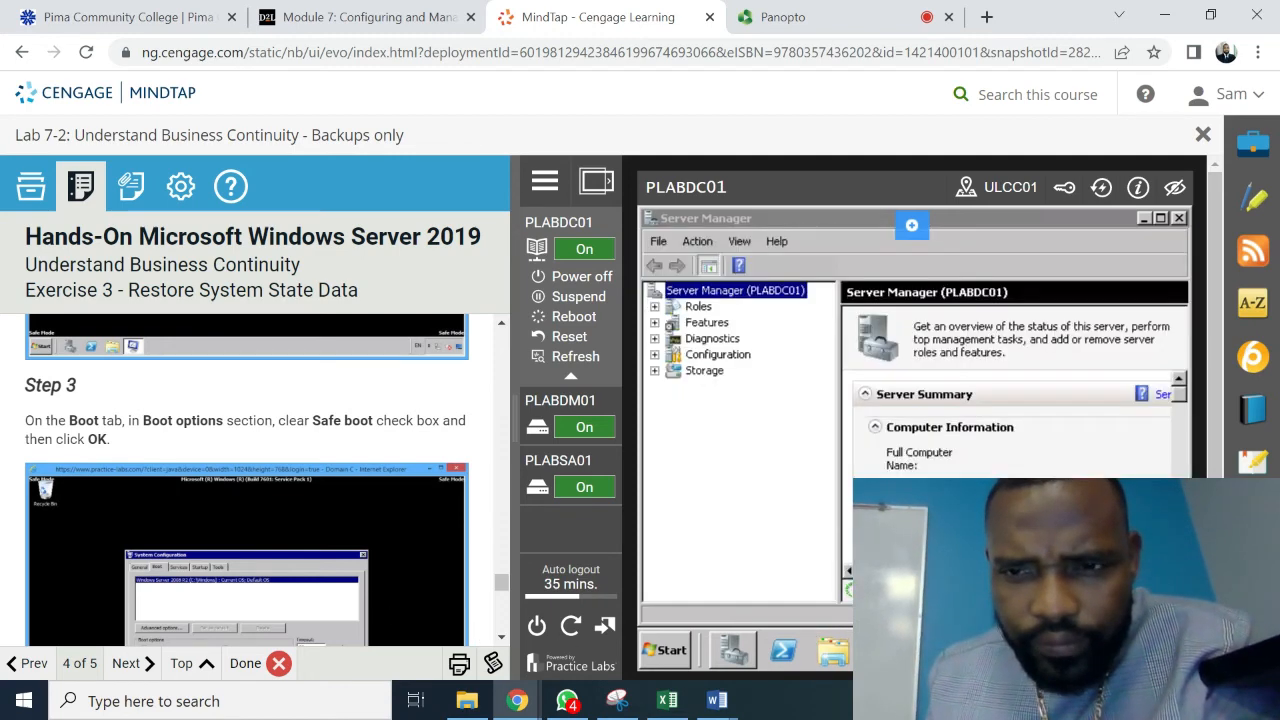
- Scroll the instructions to Step 4 and close the Server Manager window
scroll(502, 638, down, 5)
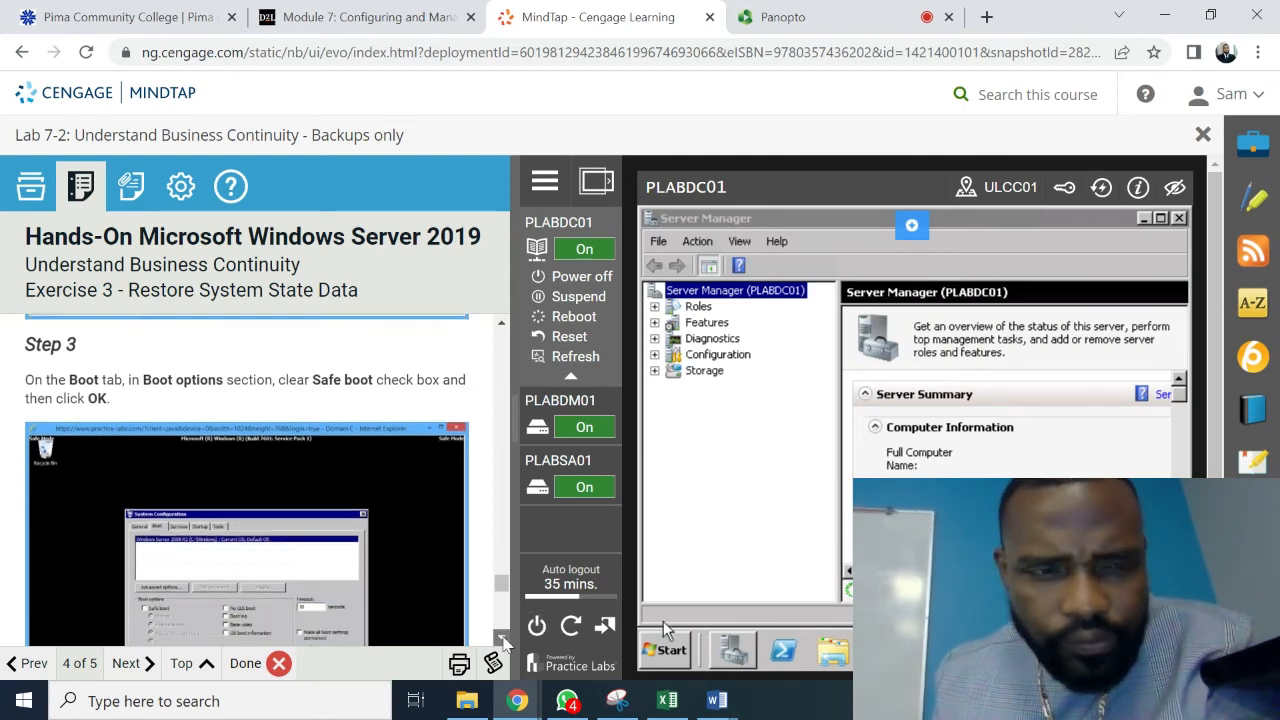
scroll(503, 640, down, 1)
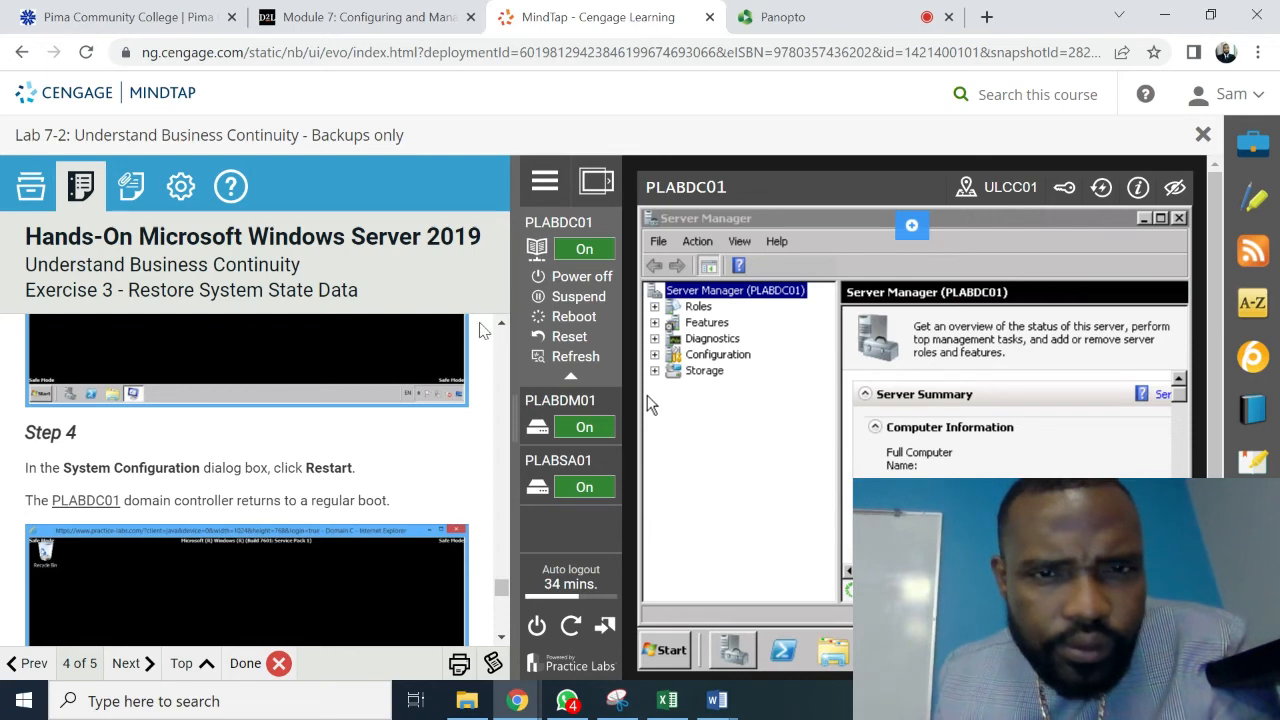
scroll(500, 330, up, 2)
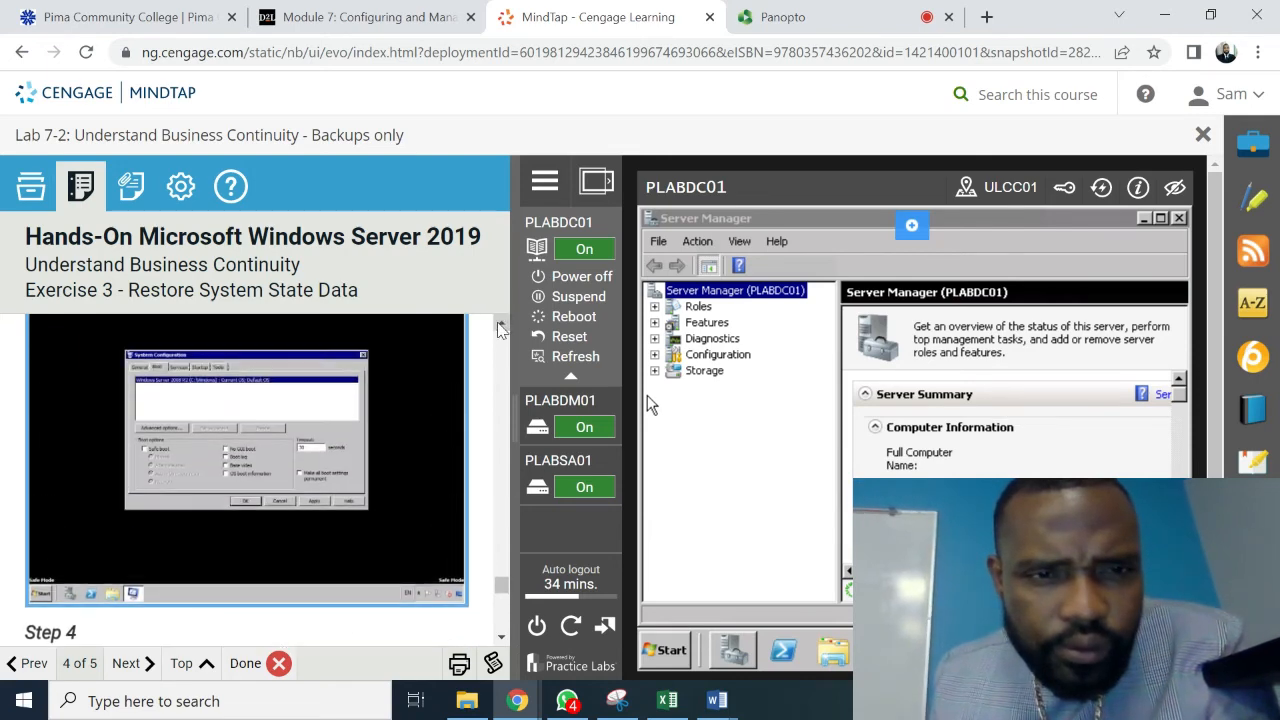
scroll(500, 330, up, 2)
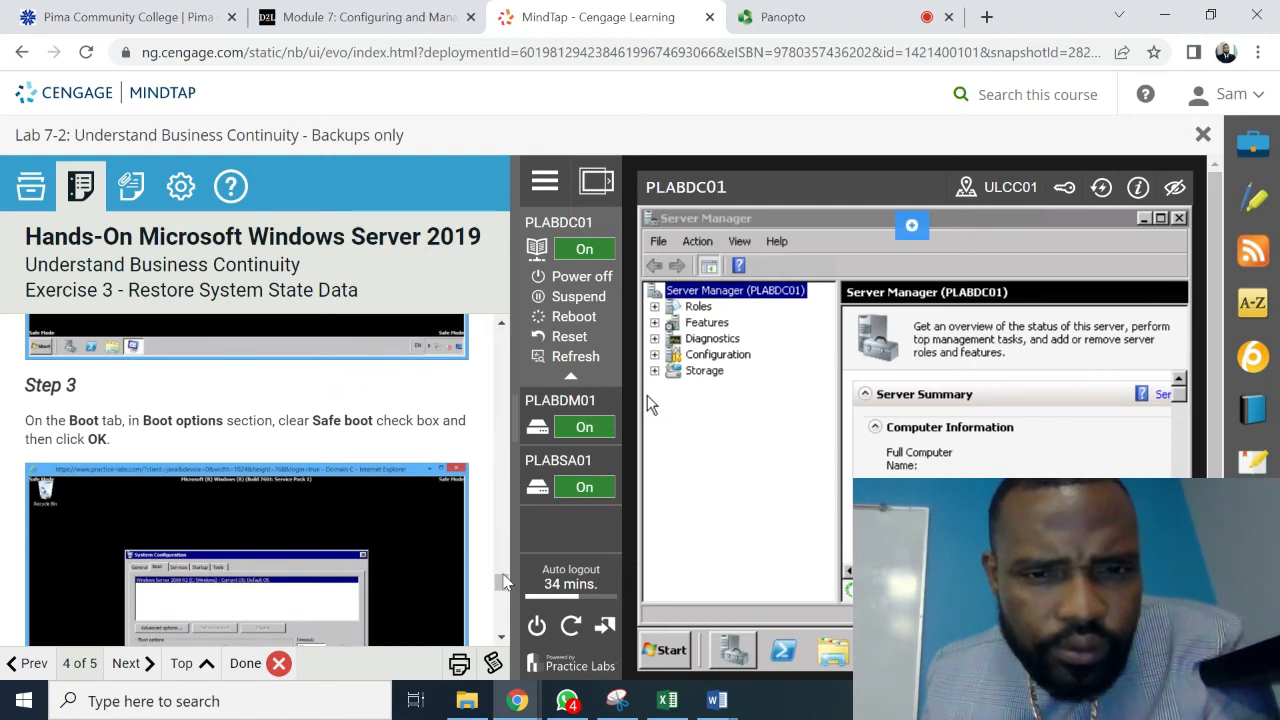
scroll(503, 637, down, 2)
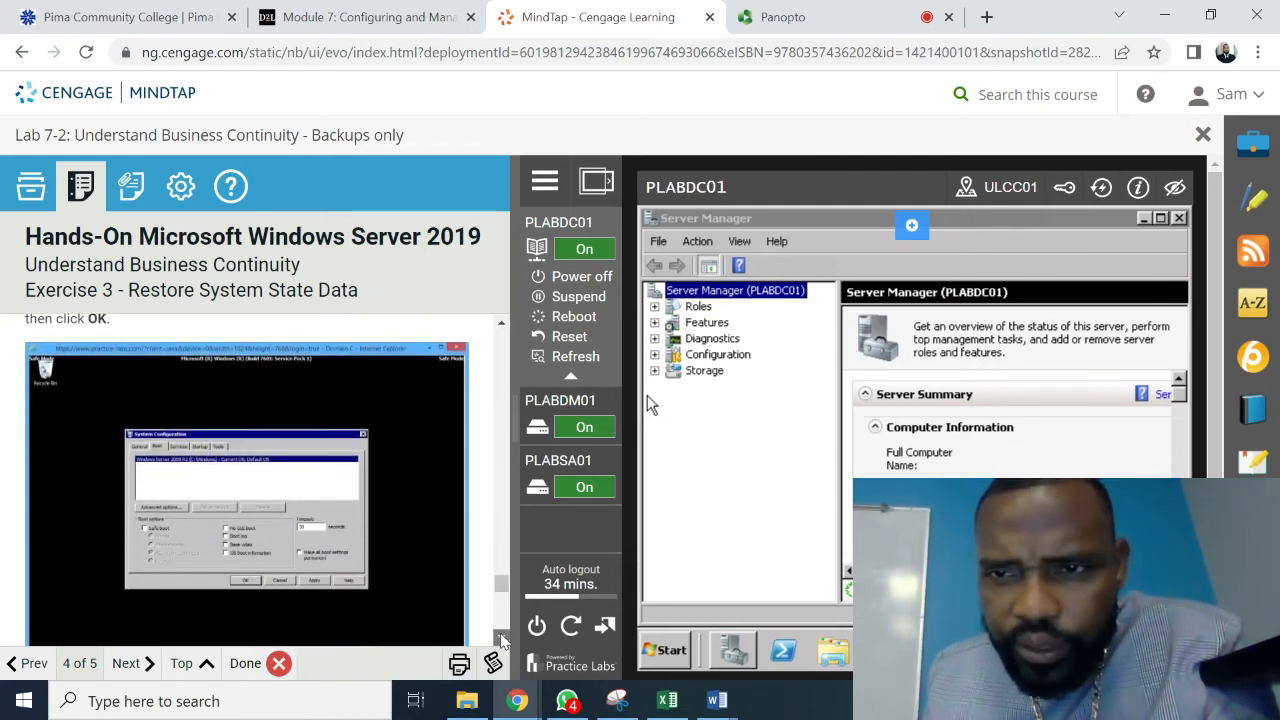
scroll(503, 640, down, 3)
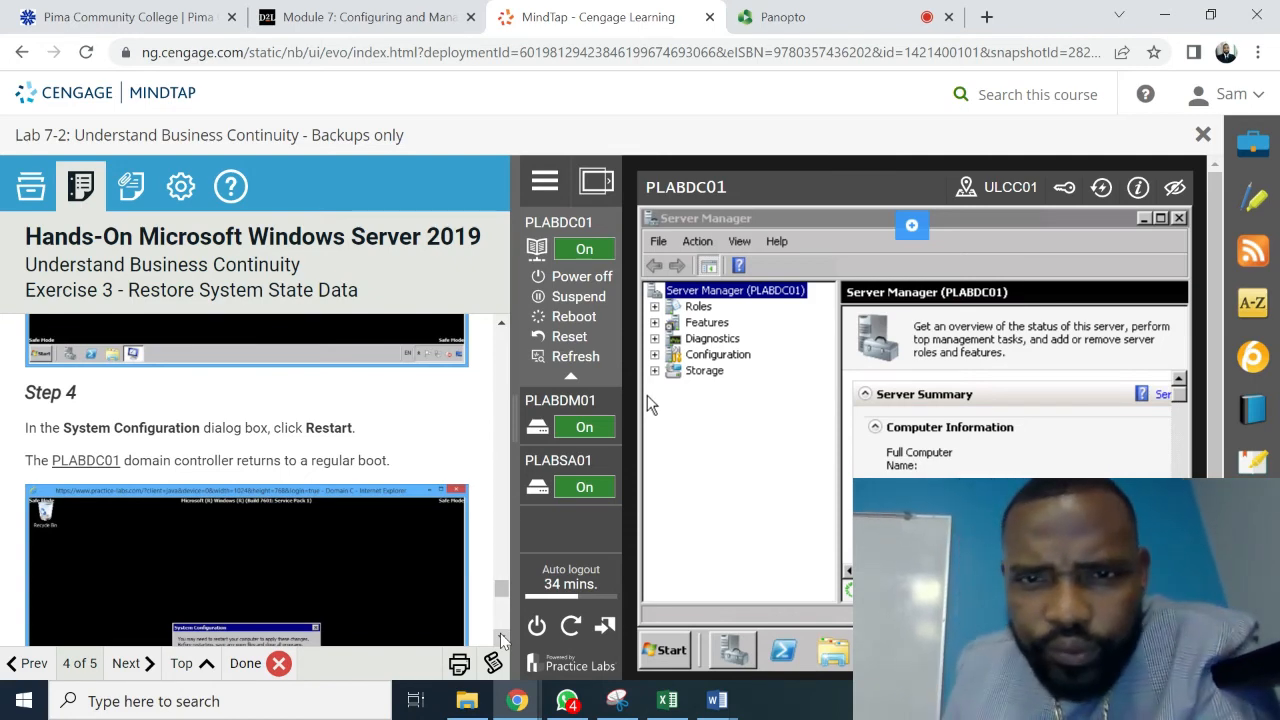
click(1180, 219)
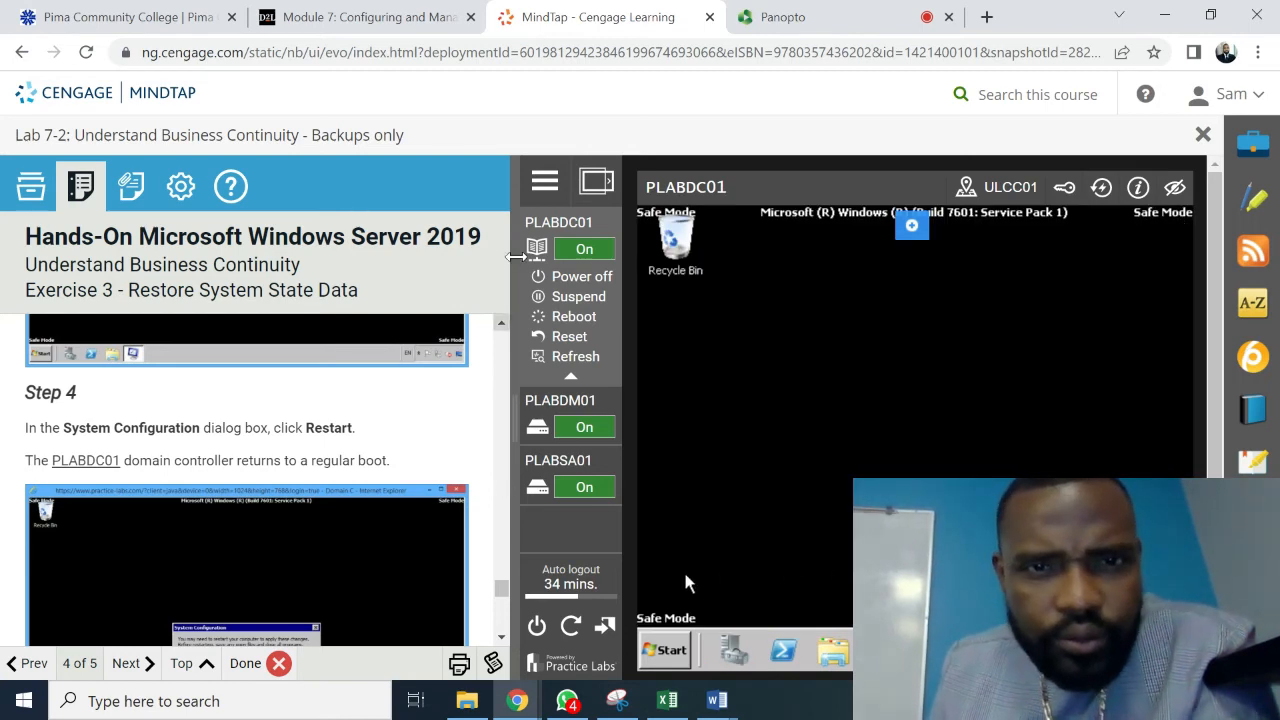
- Bring the restore instructions back up to Step 1, then open PLABDC01's Start menu
click(502, 323)
click(502, 327)
click(502, 327)
click(502, 327)
click(502, 327)
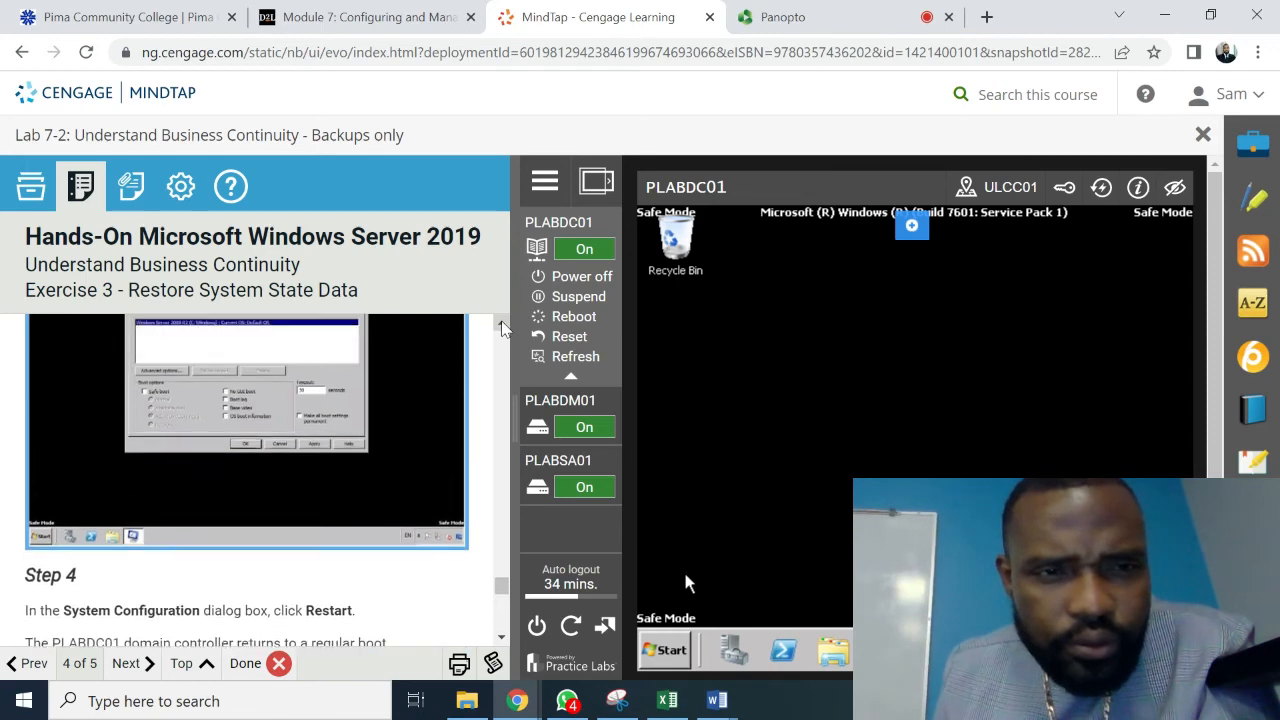
click(502, 327)
click(502, 327)
click(502, 327)
click(502, 327)
click(502, 327)
click(502, 327)
click(502, 327)
click(502, 327)
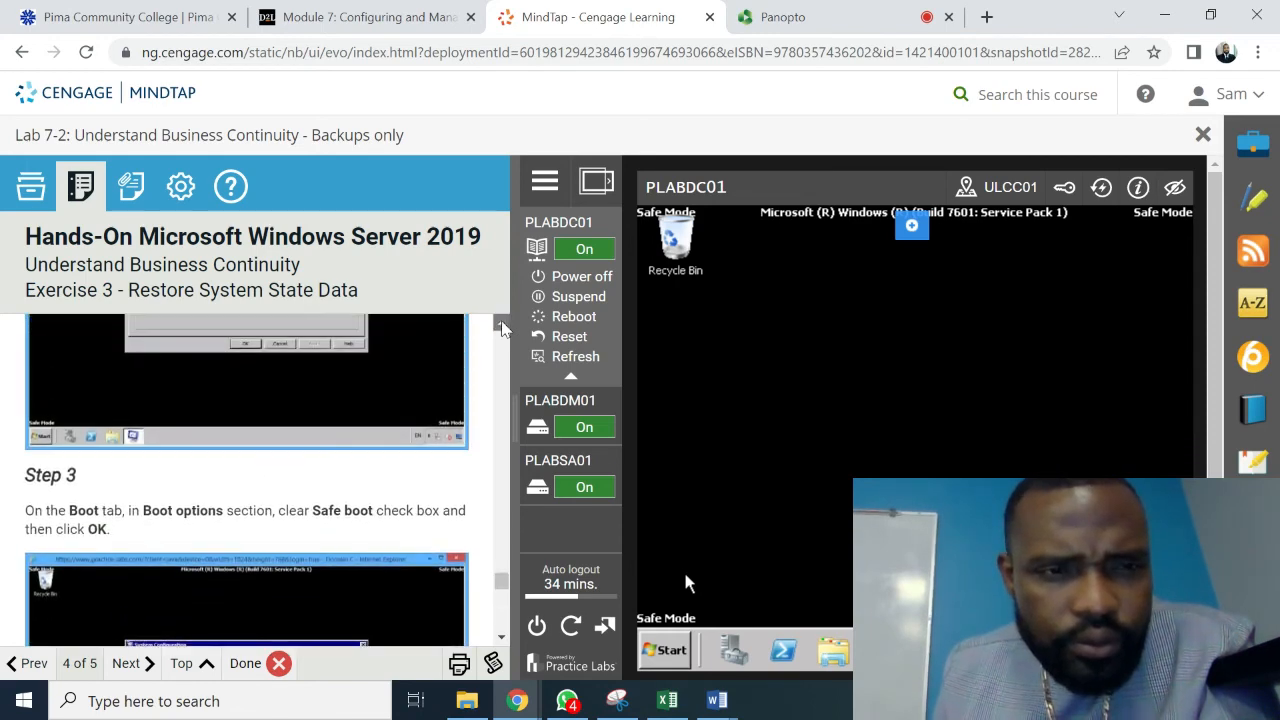
click(502, 327)
click(502, 327)
click(502, 327)
click(502, 327)
click(502, 327)
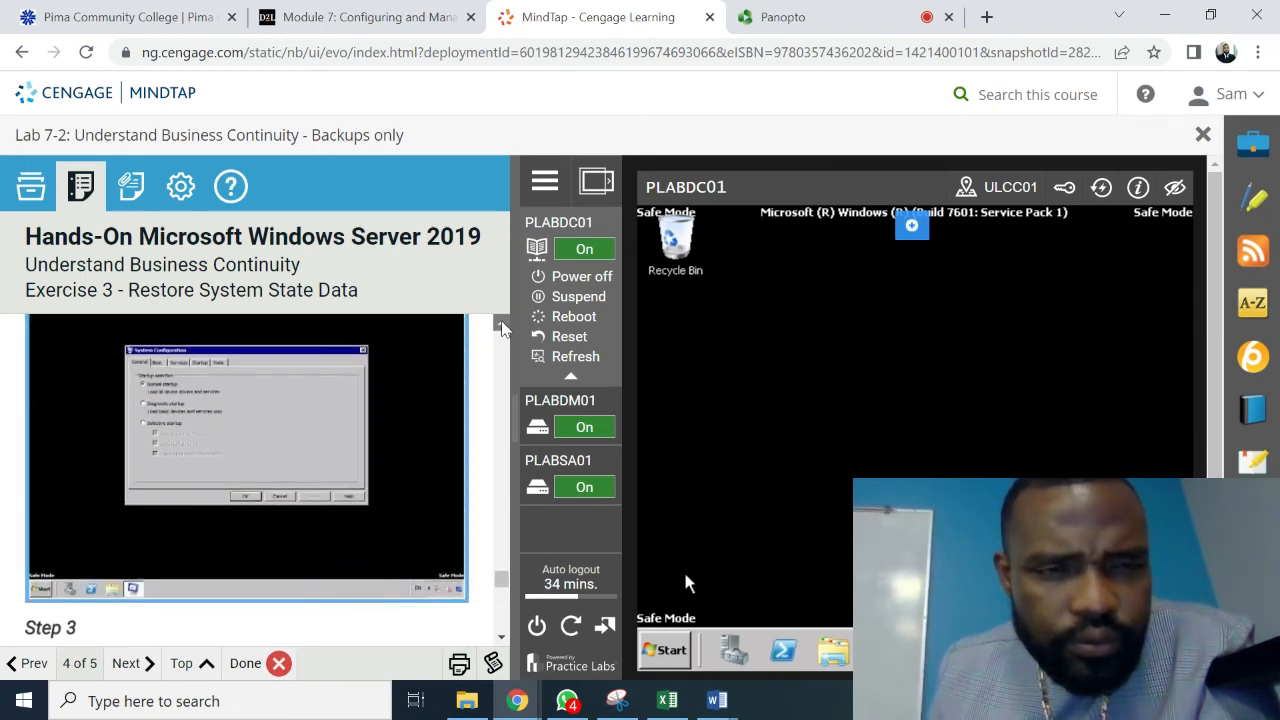
click(502, 327)
click(502, 327)
click(502, 327)
click(502, 327)
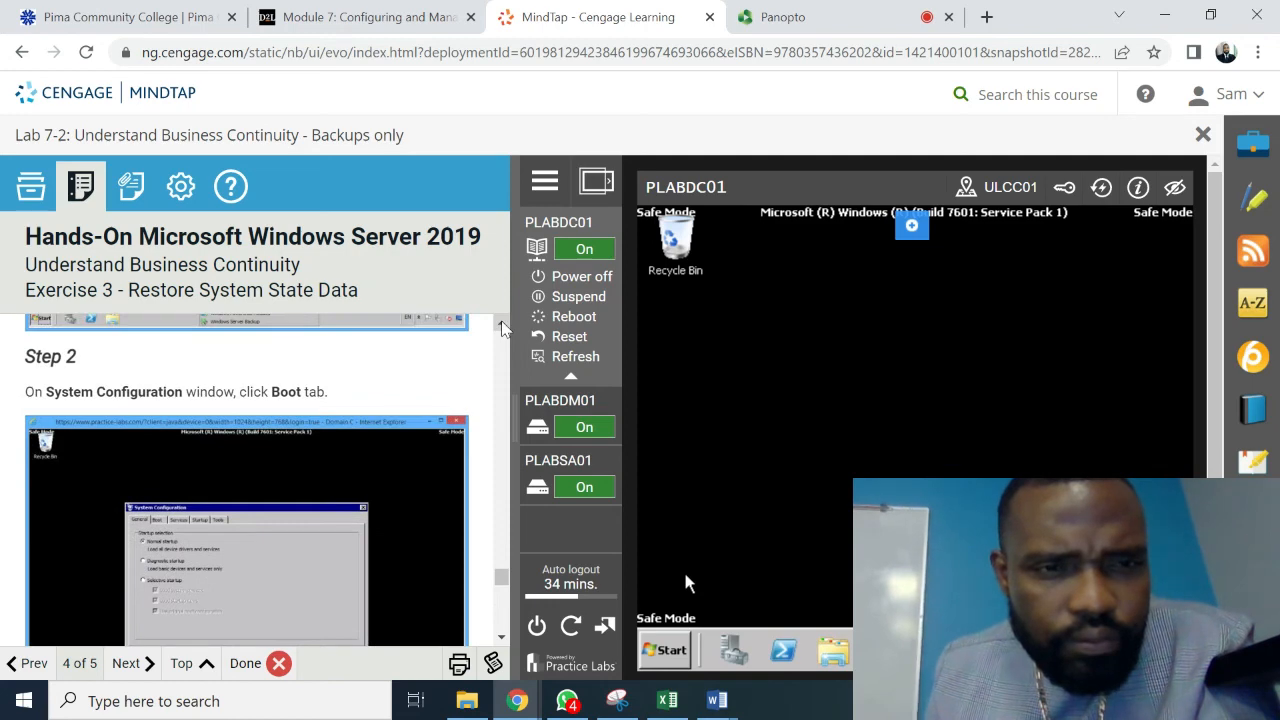
click(502, 327)
click(502, 327)
click(502, 327)
click(502, 327)
click(502, 327)
click(502, 327)
click(502, 327)
click(502, 327)
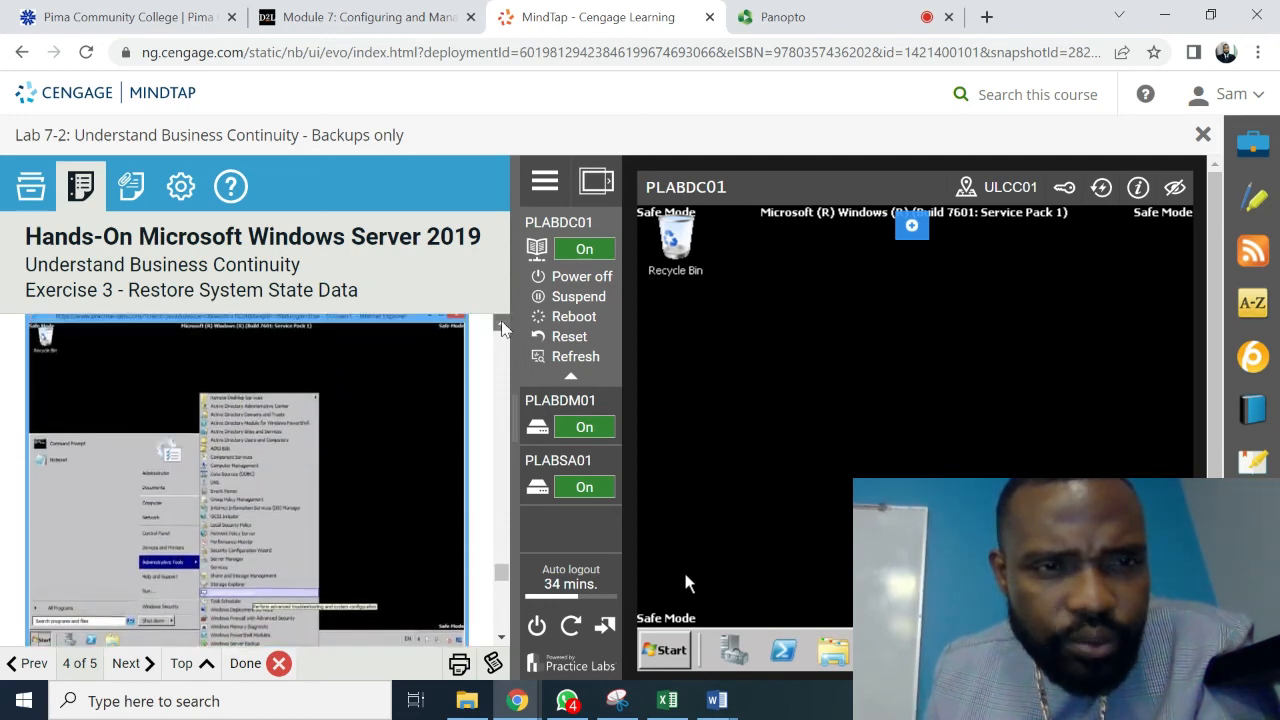
click(502, 327)
click(502, 327)
click(502, 327)
click(502, 327)
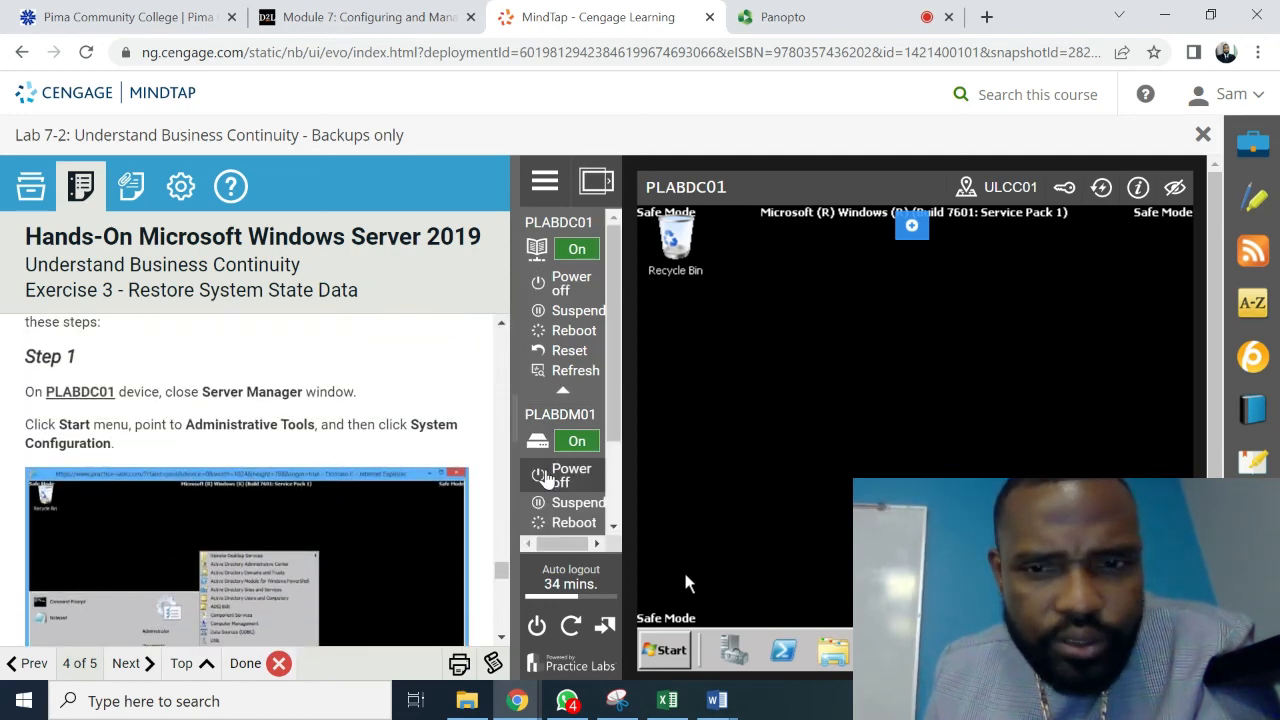
click(660, 663)
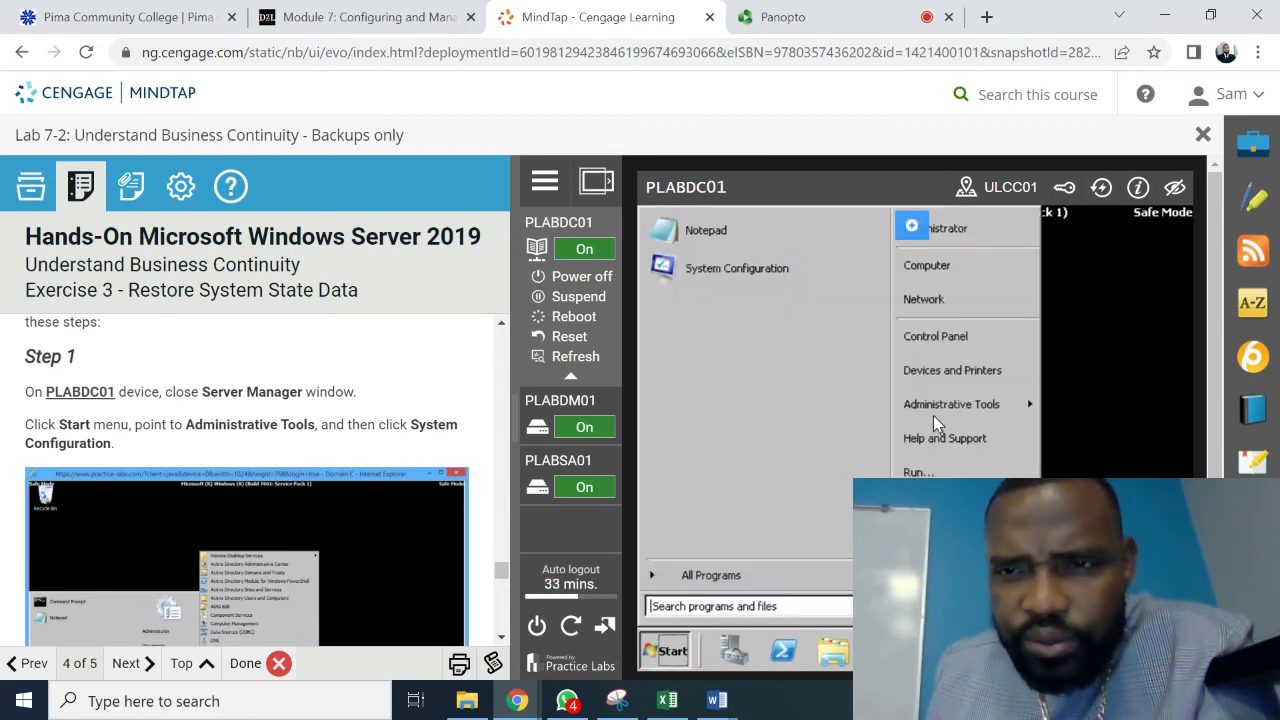
- Open System Configuration, check the Boot tab's Safe boot with Active Directory repair, then close it
mouse_move(946, 418)
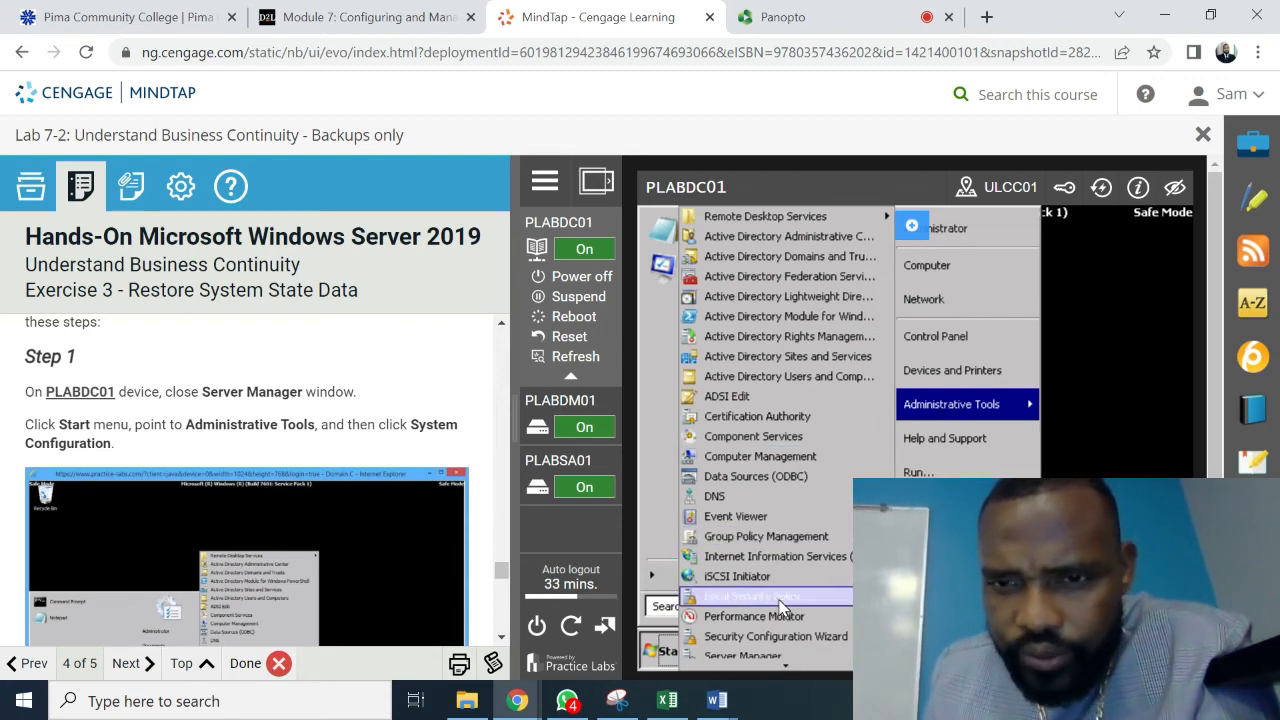
scroll(781, 606, down, 8)
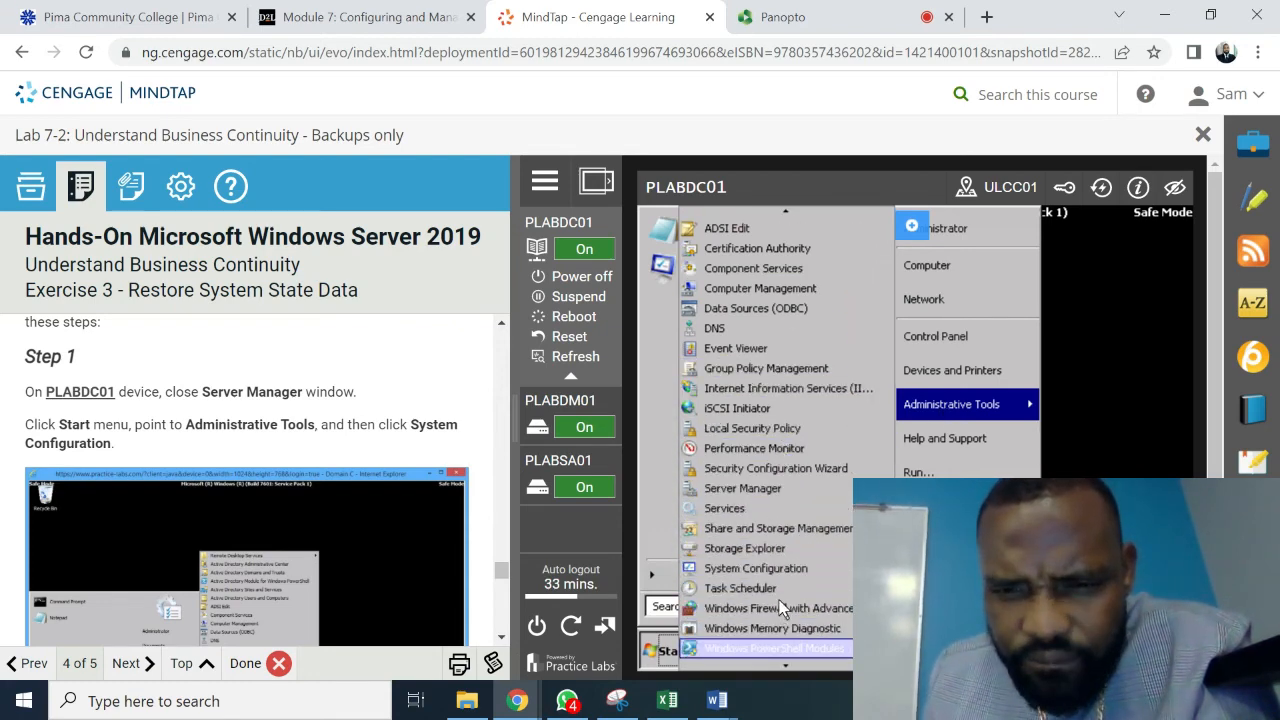
click(755, 568)
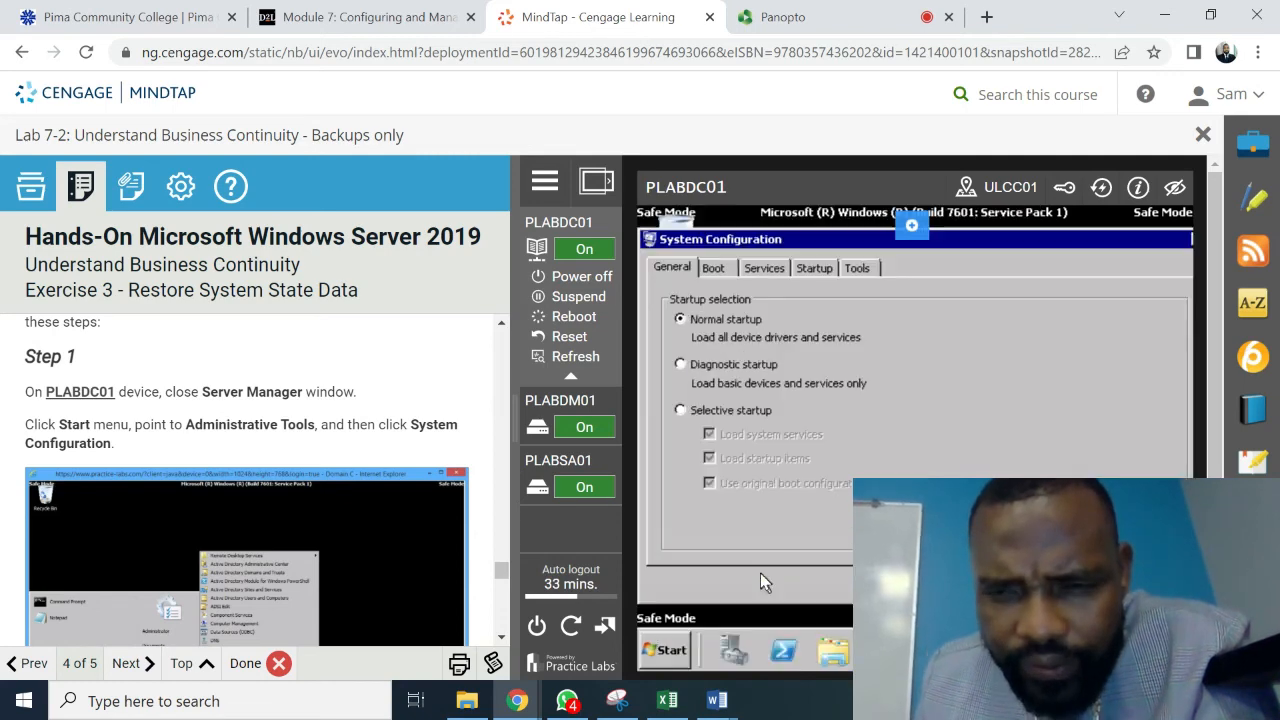
click(715, 268)
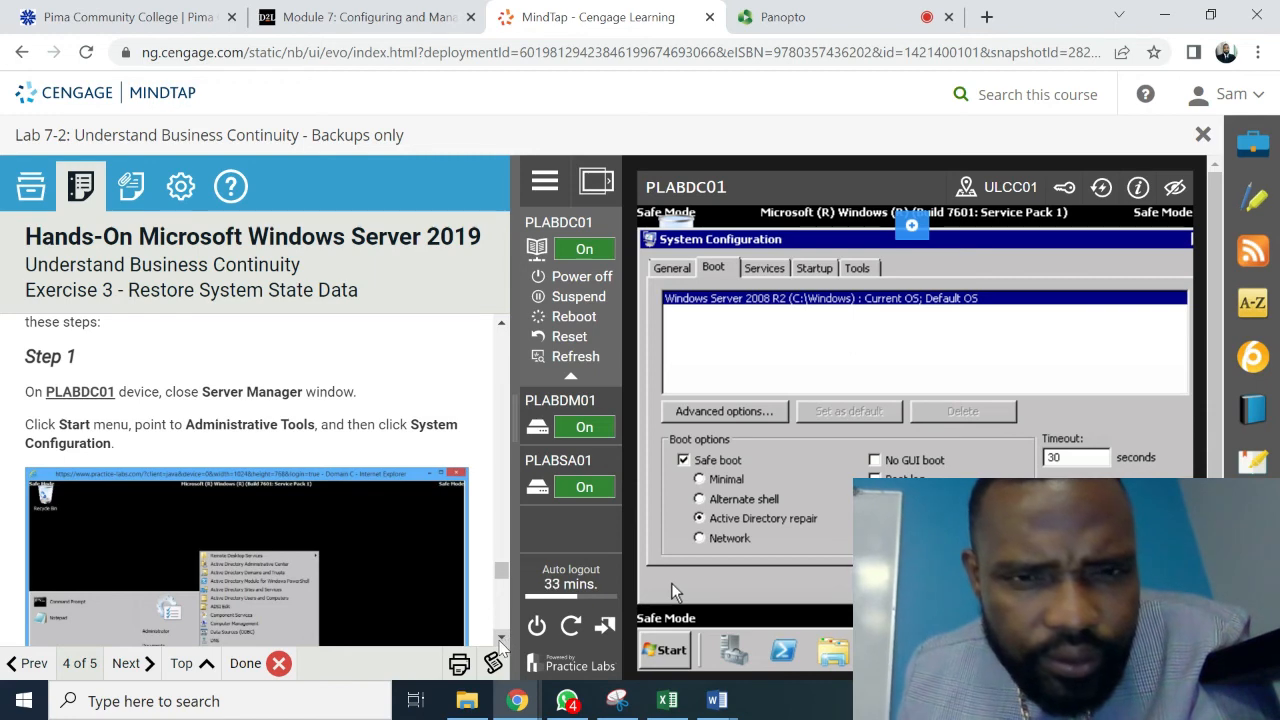
scroll(500, 645, down, 4)
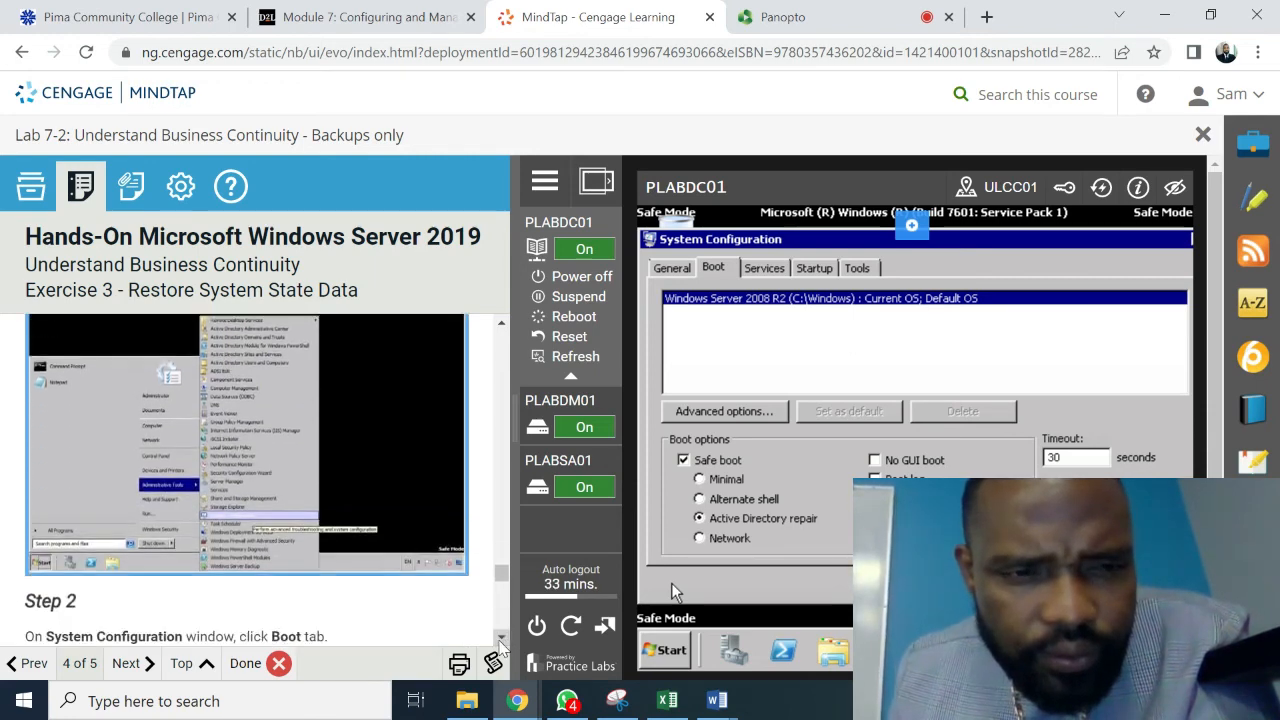
scroll(503, 647, down, 4)
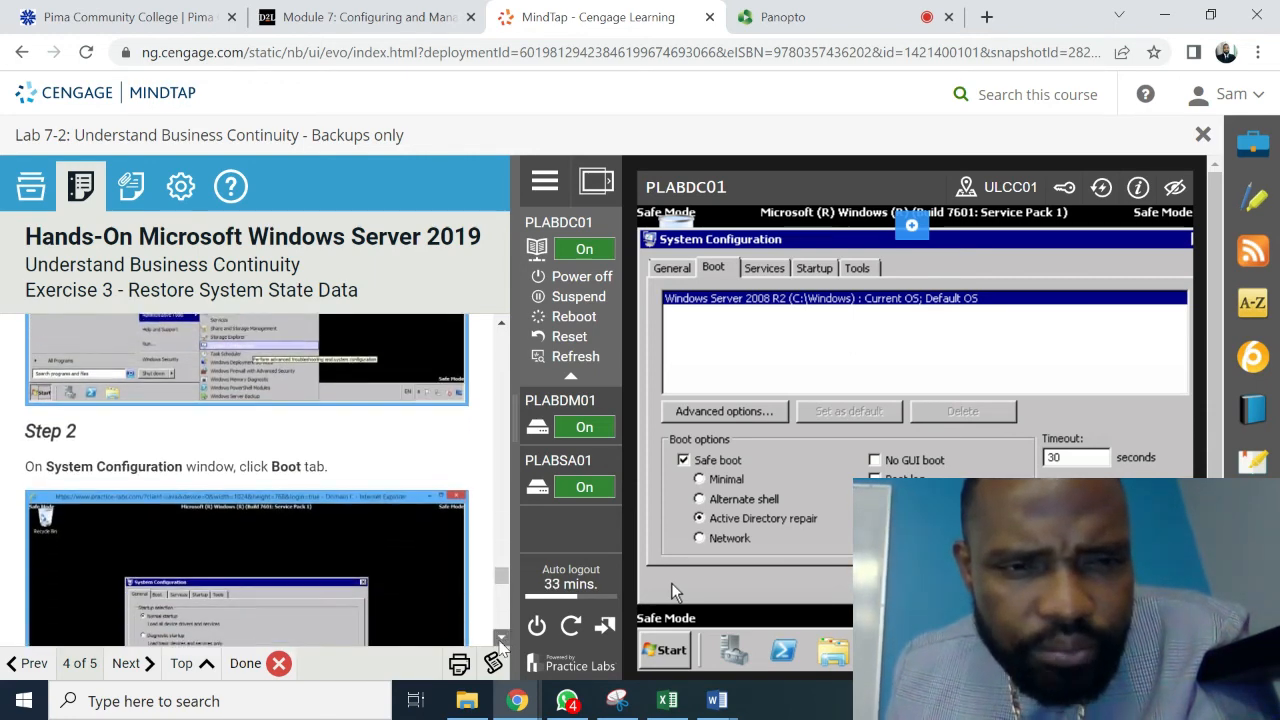
scroll(502, 646, down, 5)
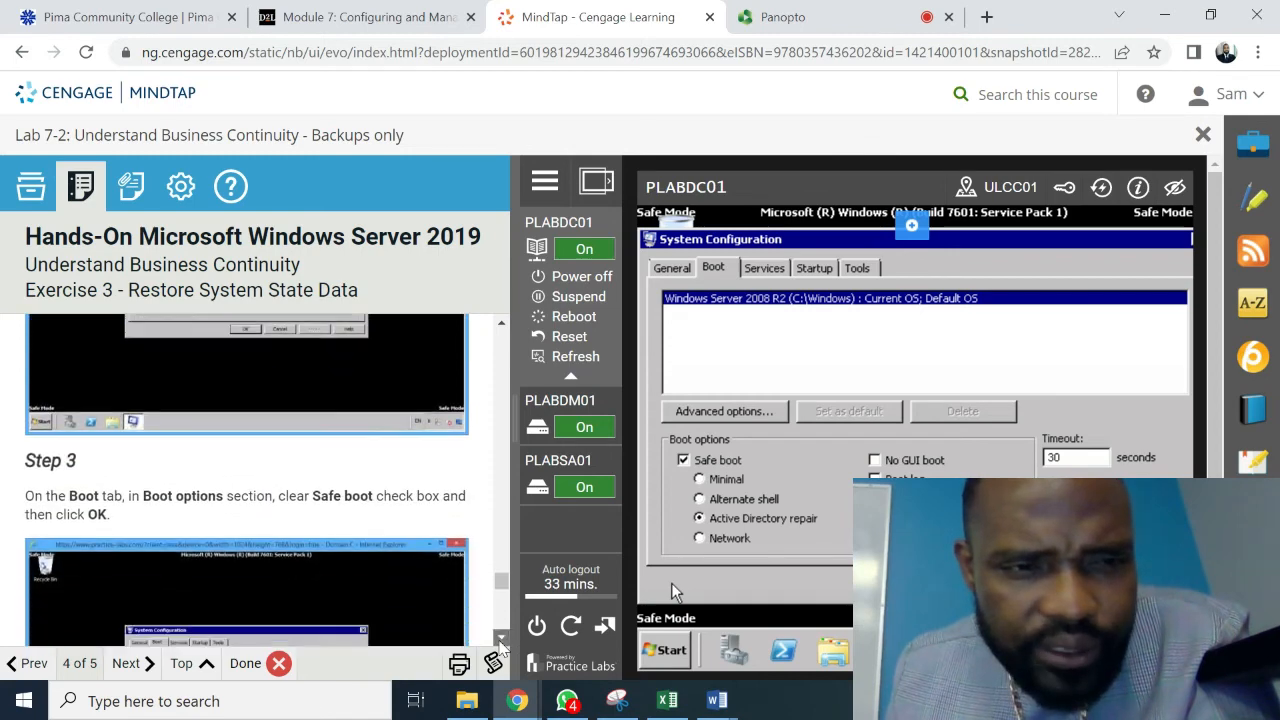
scroll(500, 643, down, 1)
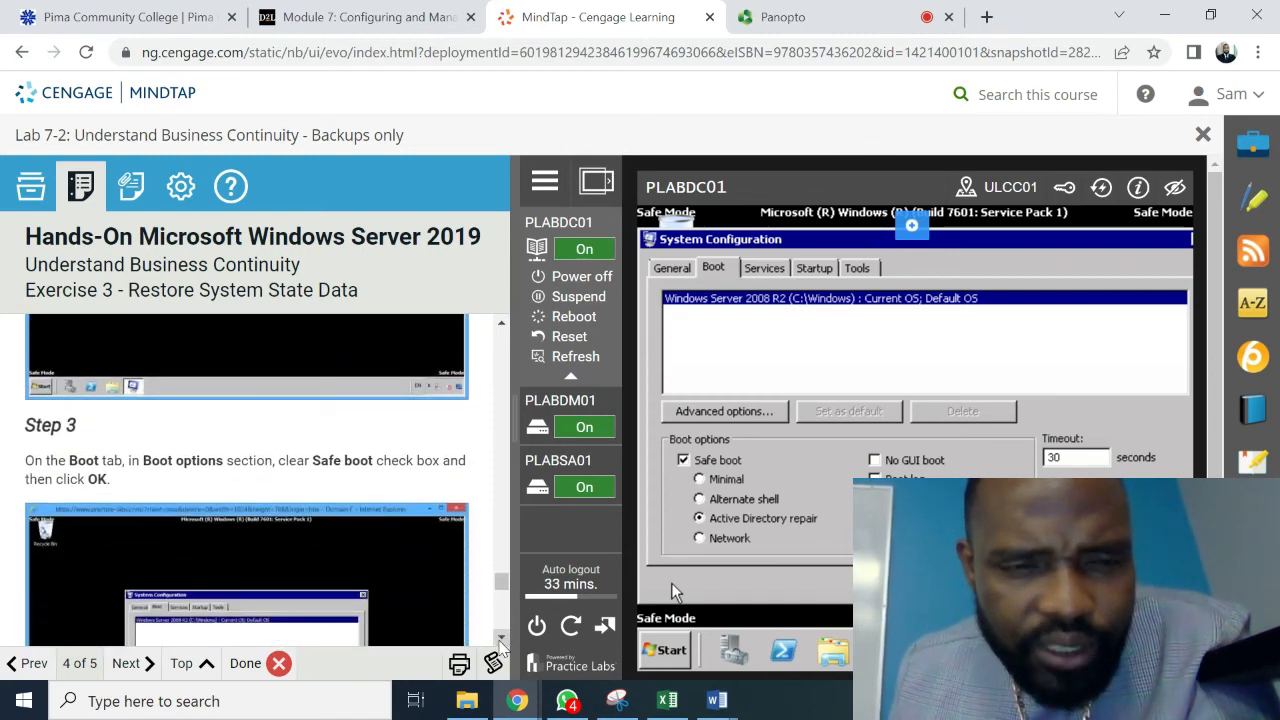
scroll(500, 643, down, 1)
scroll(500, 643, down, 3)
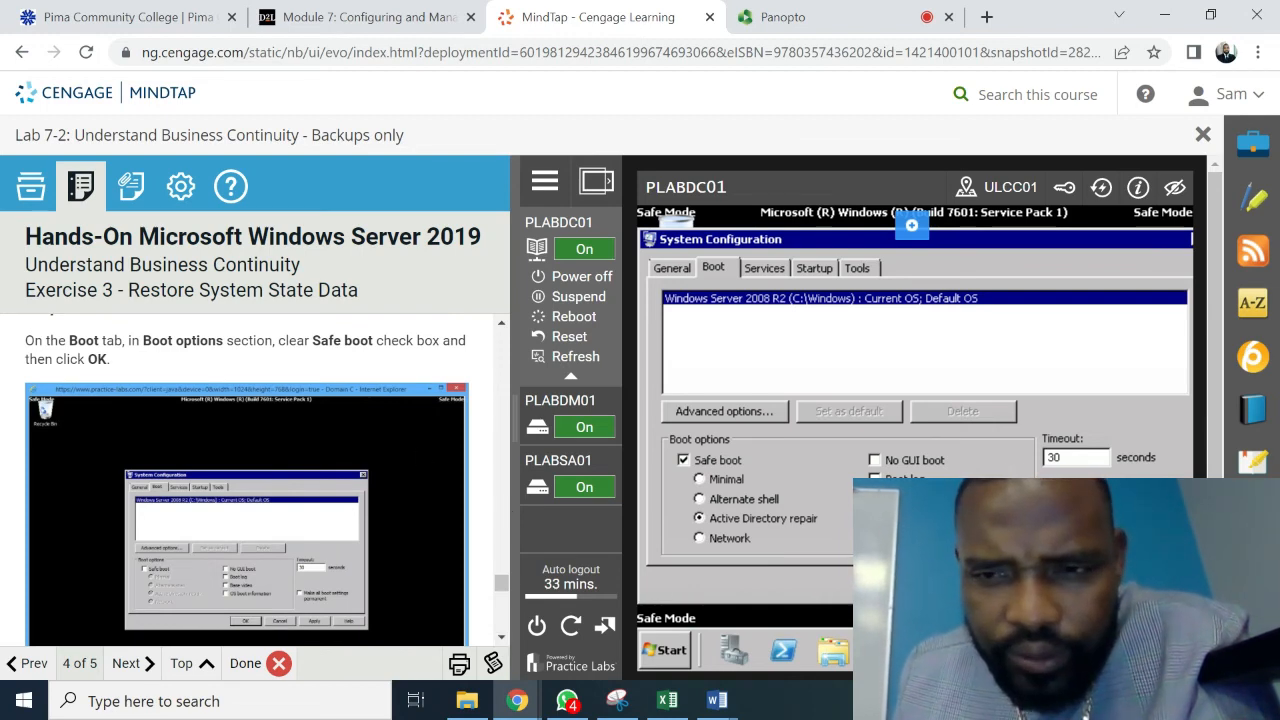
click(921, 581)
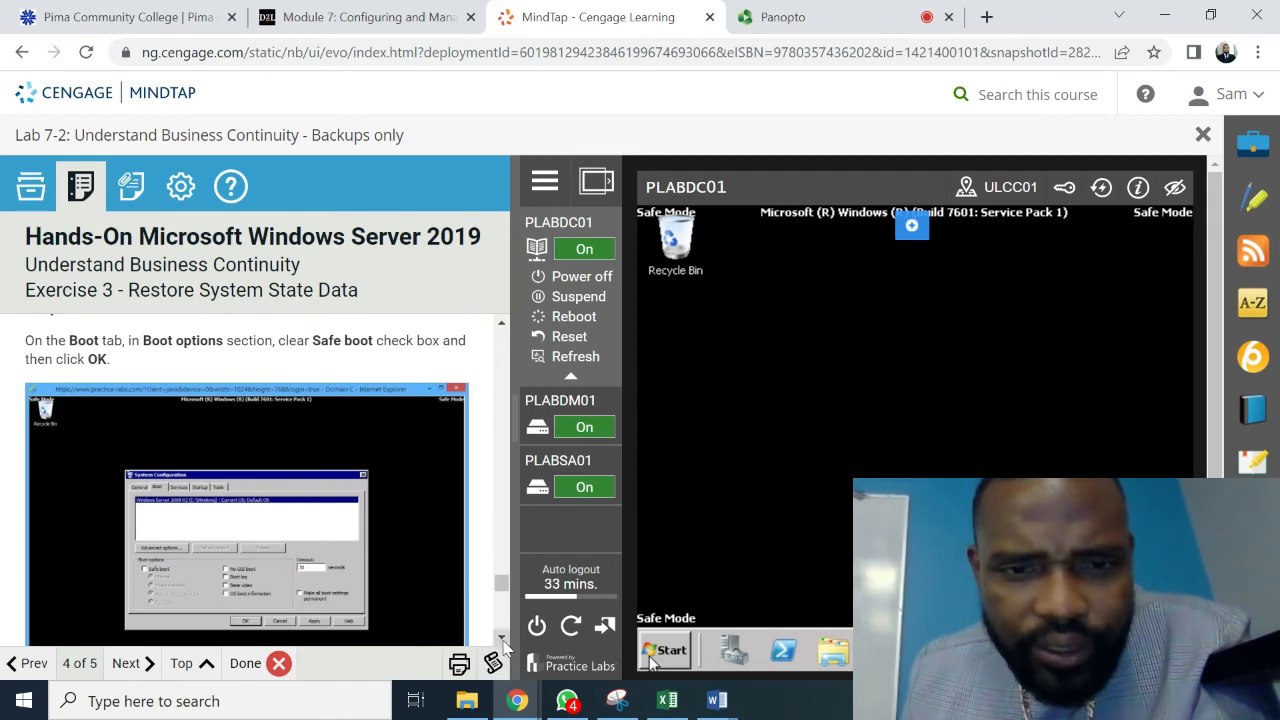
- Scroll the instructions to Task 4 - Verify Restored AD Objects and open PLABDC01's Start menu
scroll(503, 641, down, 4)
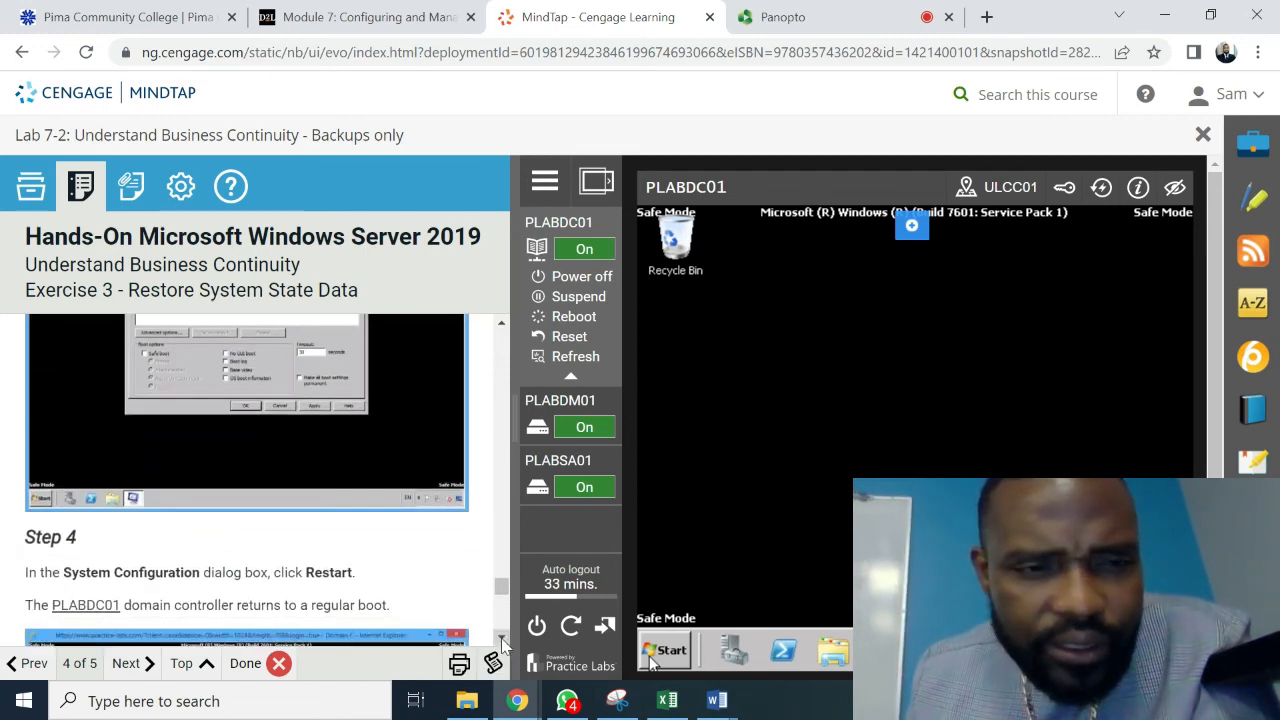
scroll(503, 641, down, 1)
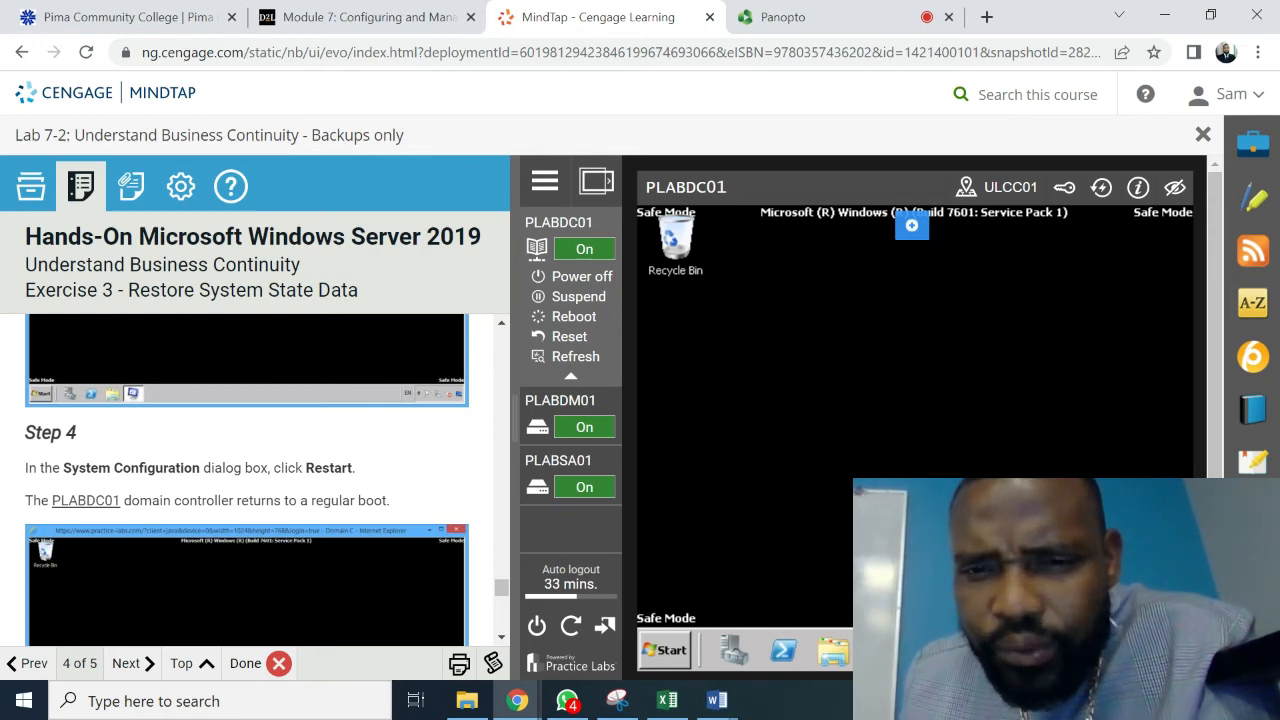
click(502, 640)
click(502, 640)
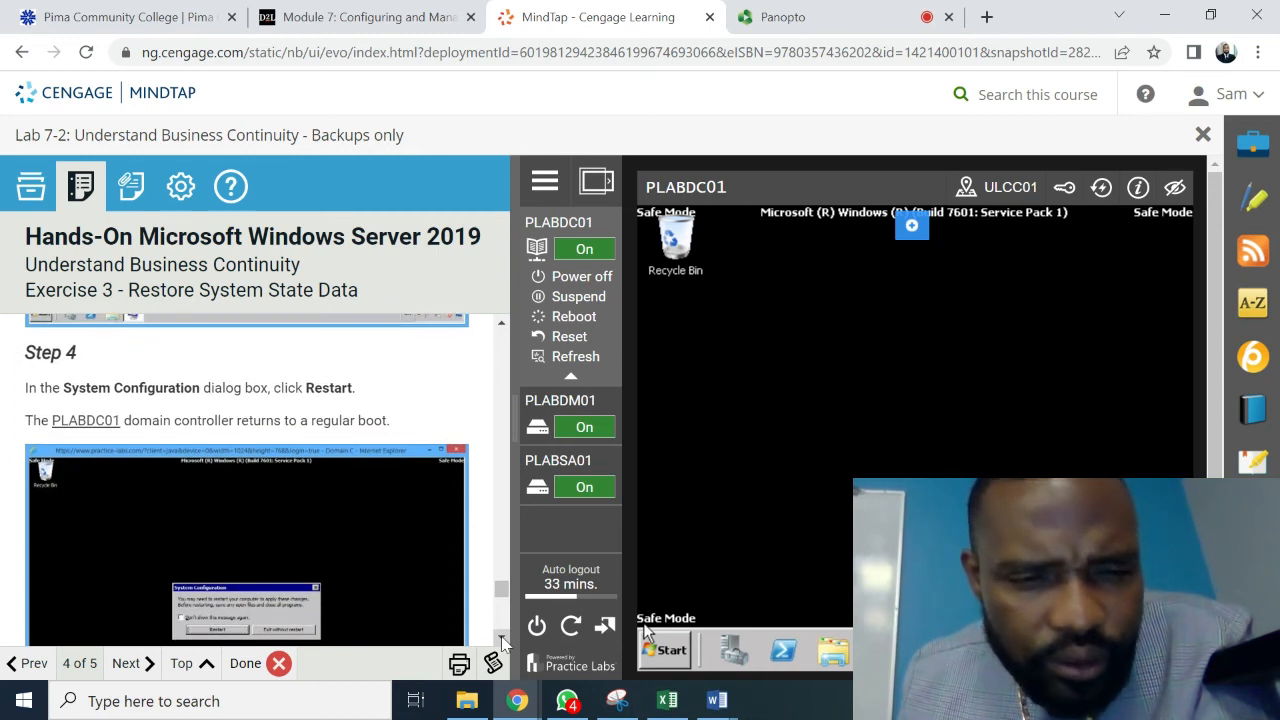
click(502, 640)
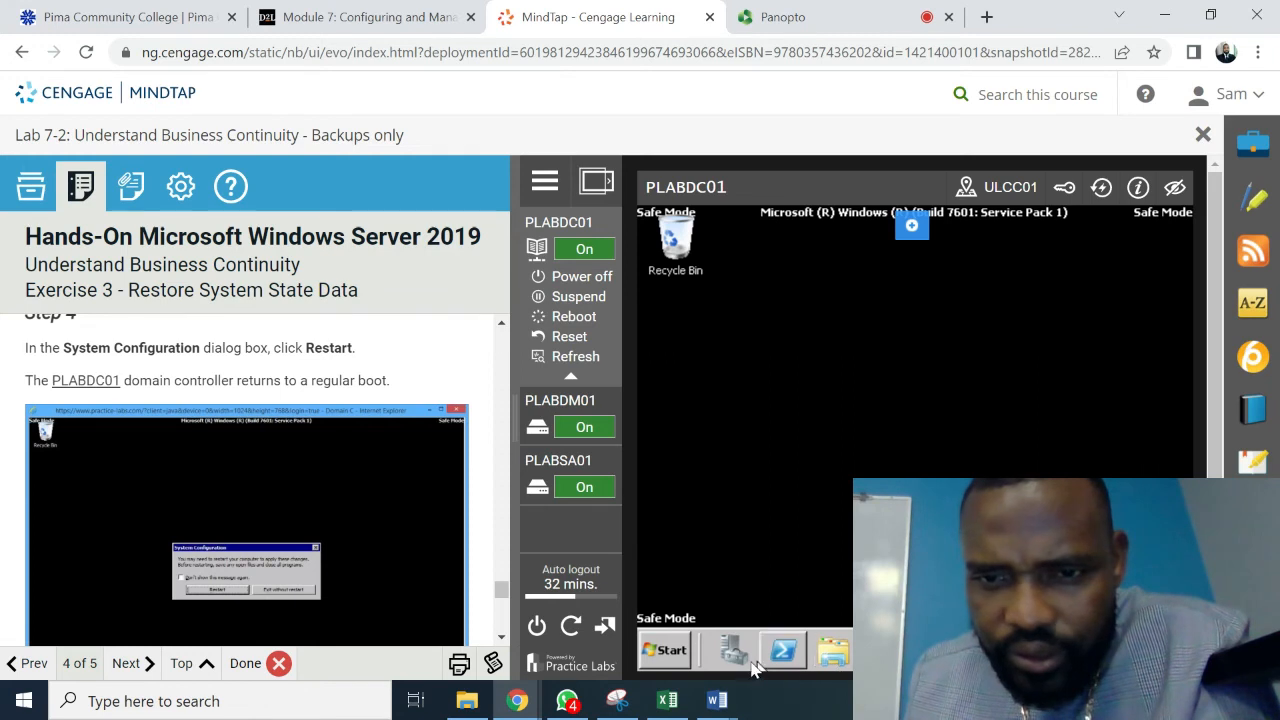
click(503, 640)
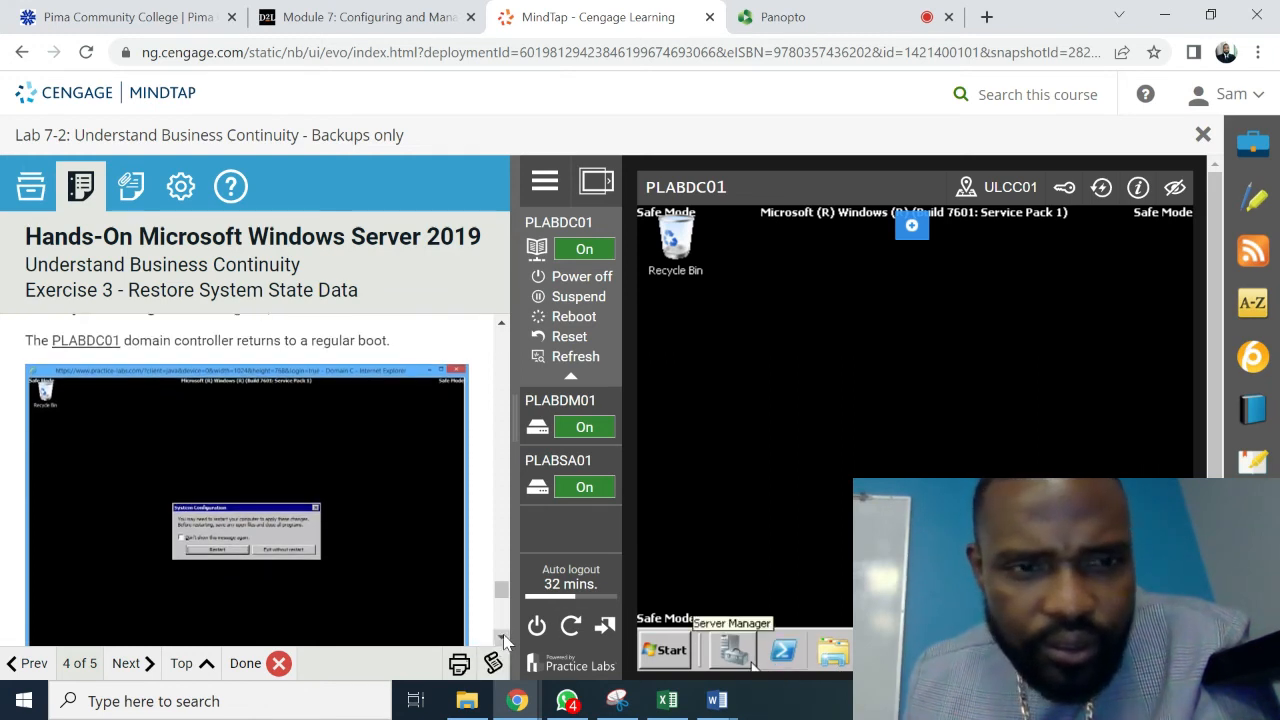
click(503, 640)
click(503, 640)
click(503, 640)
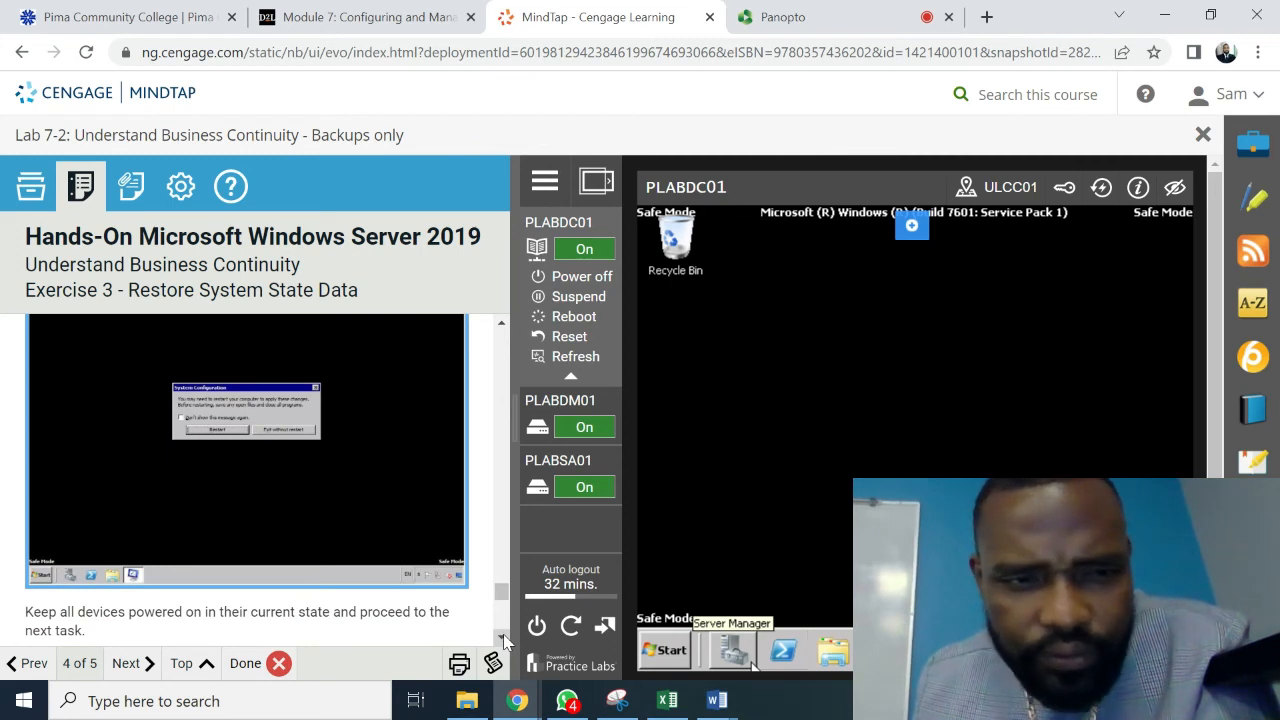
click(503, 640)
click(503, 640)
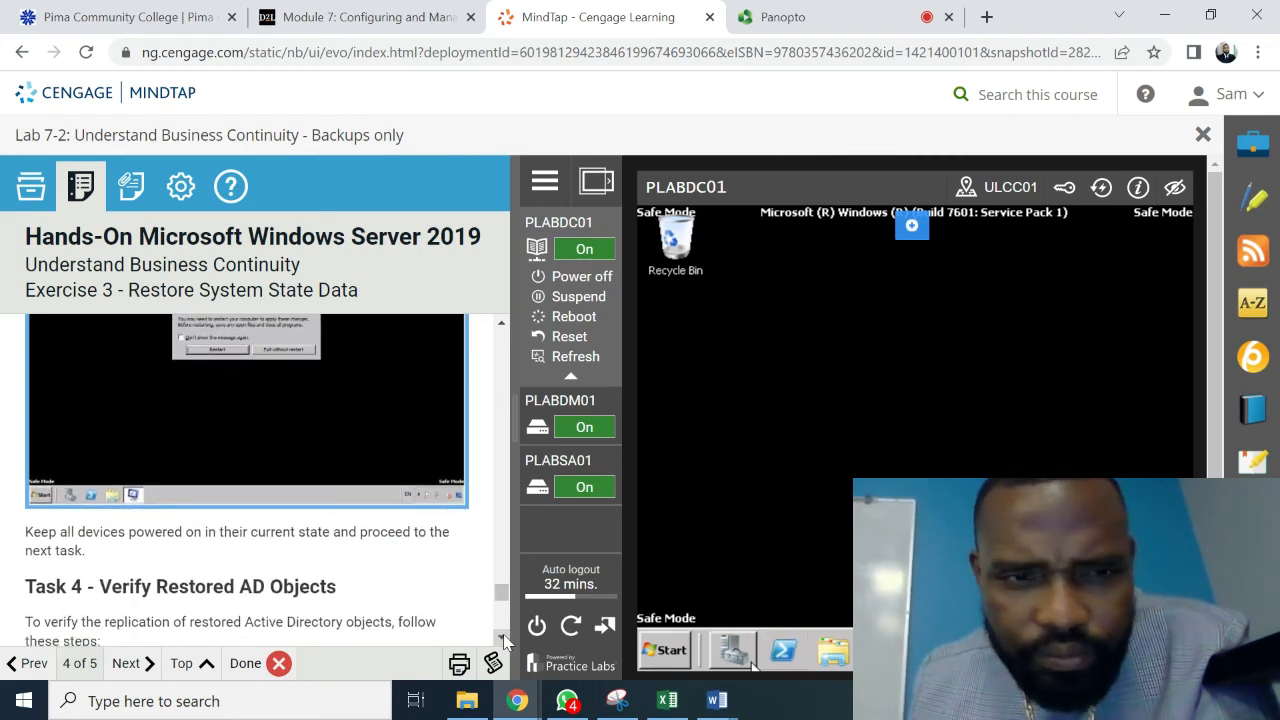
click(503, 640)
click(503, 640)
click(503, 640)
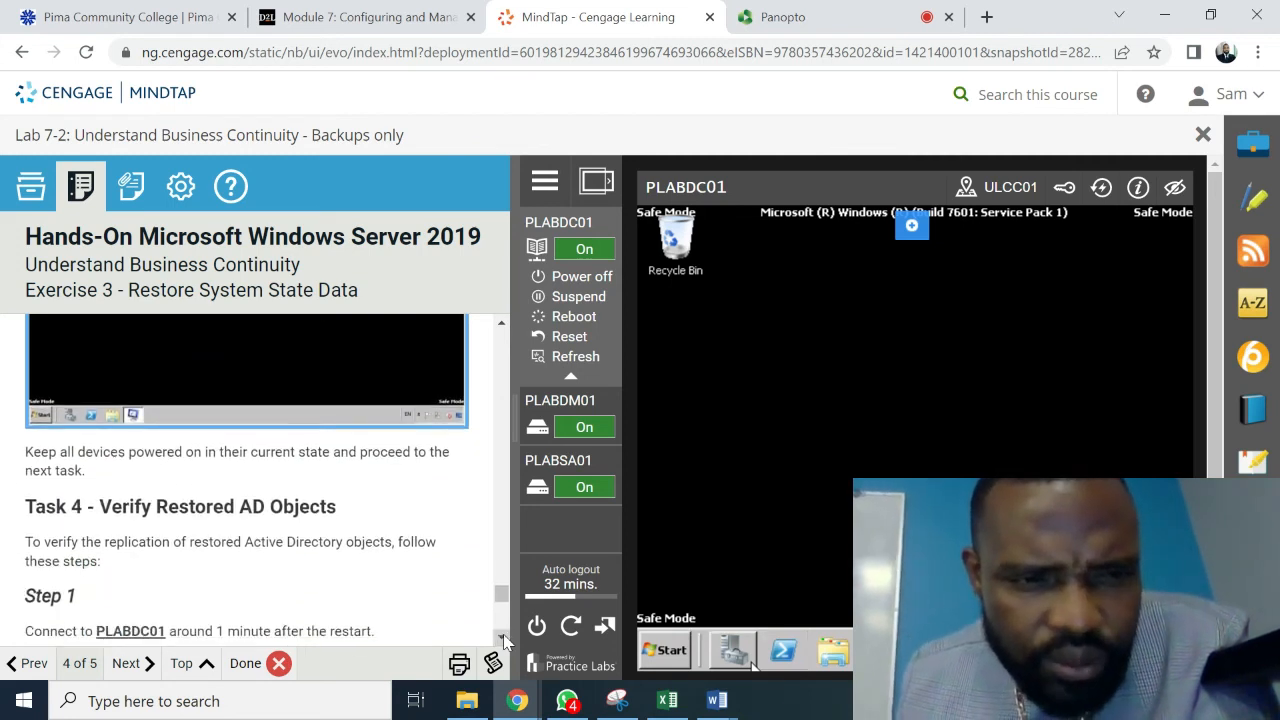
click(503, 640)
click(503, 640)
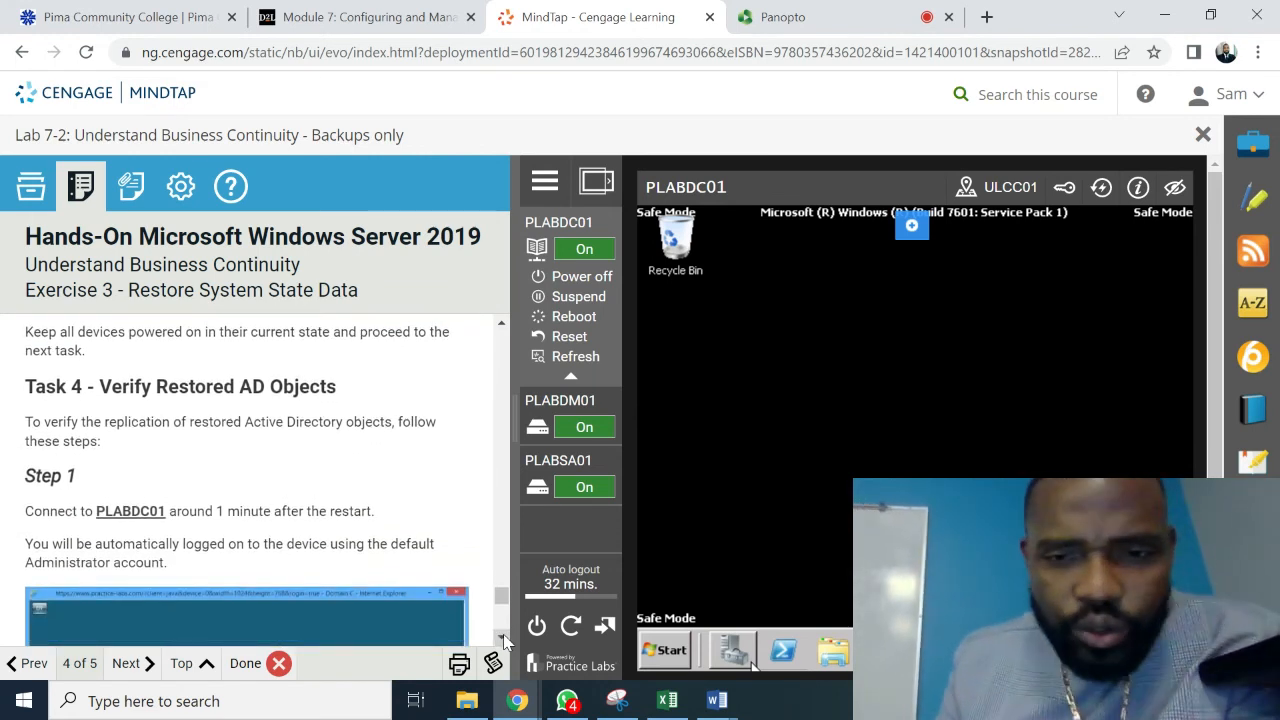
click(503, 640)
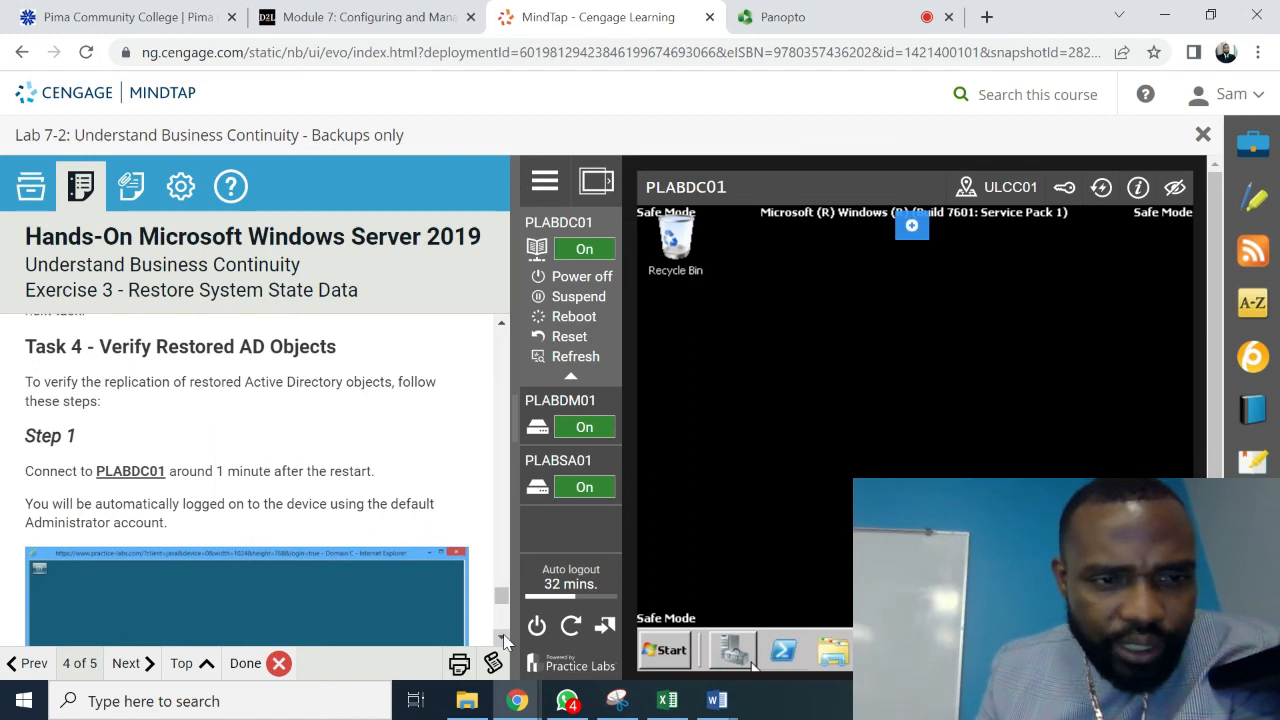
click(503, 640)
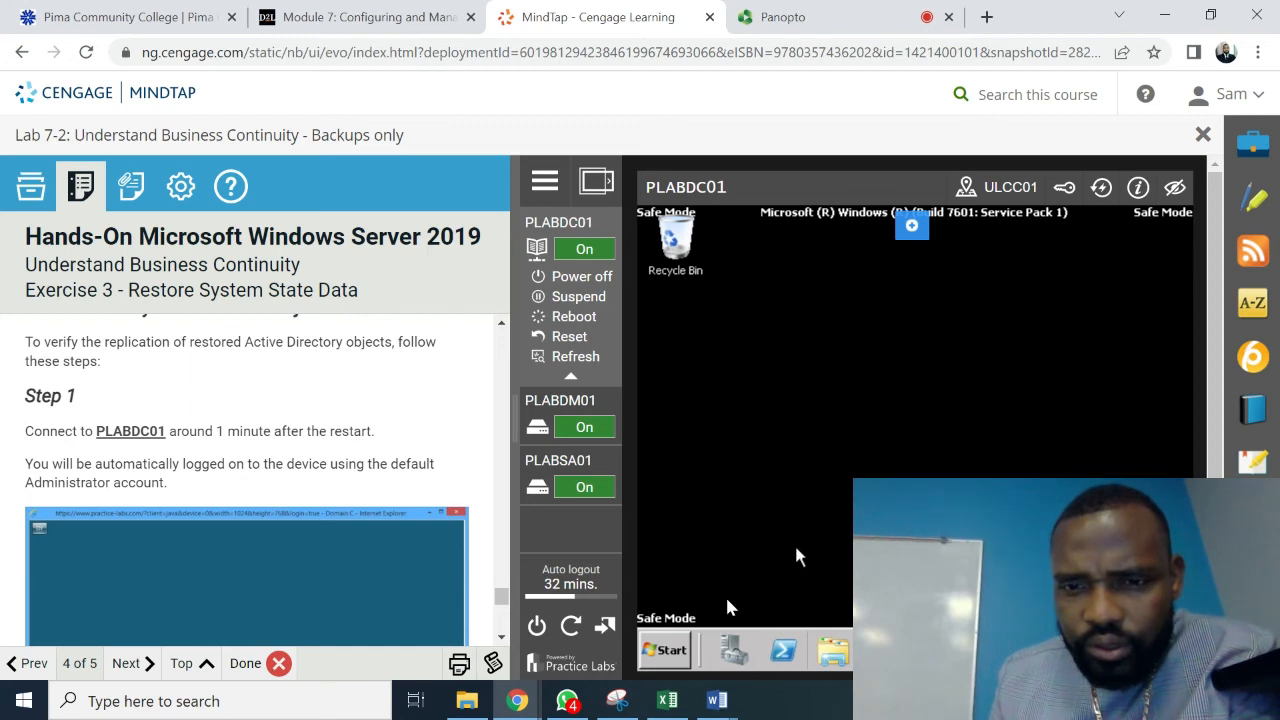
click(654, 664)
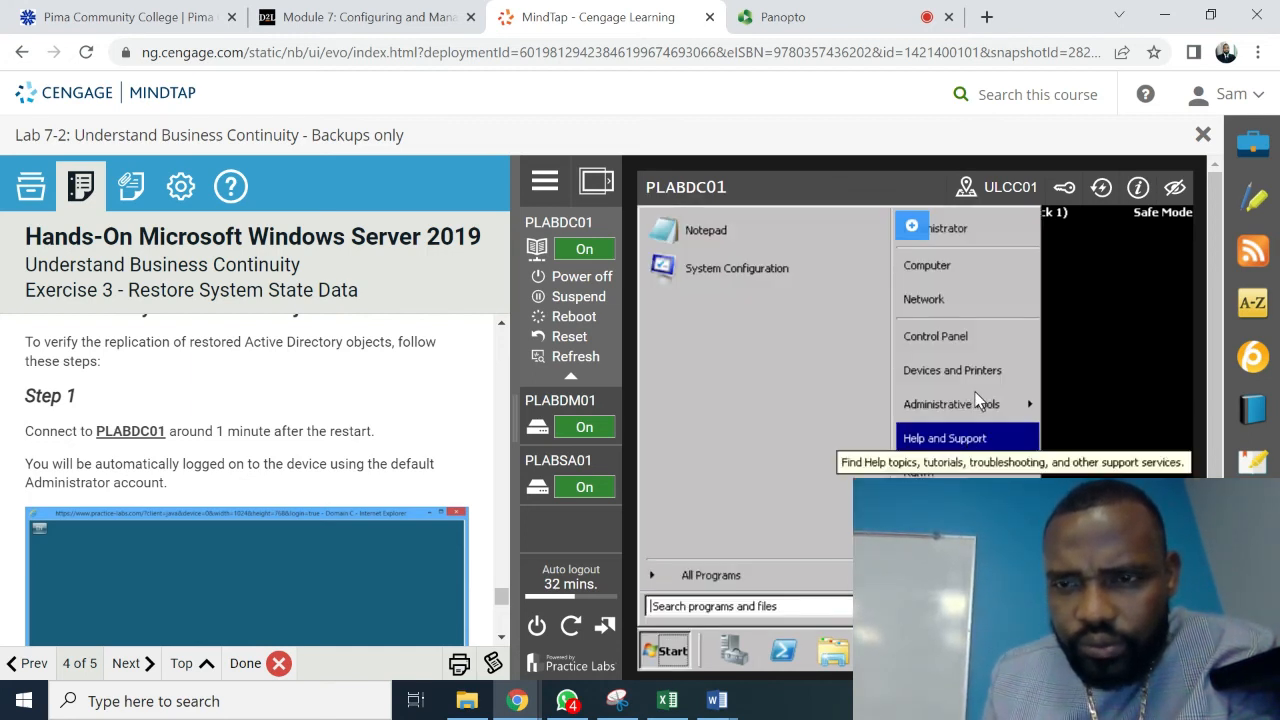
- Open System Configuration, confirm the Boot tab shows Safe boot with Active Directory repair, and close it with OK
mouse_move(979, 402)
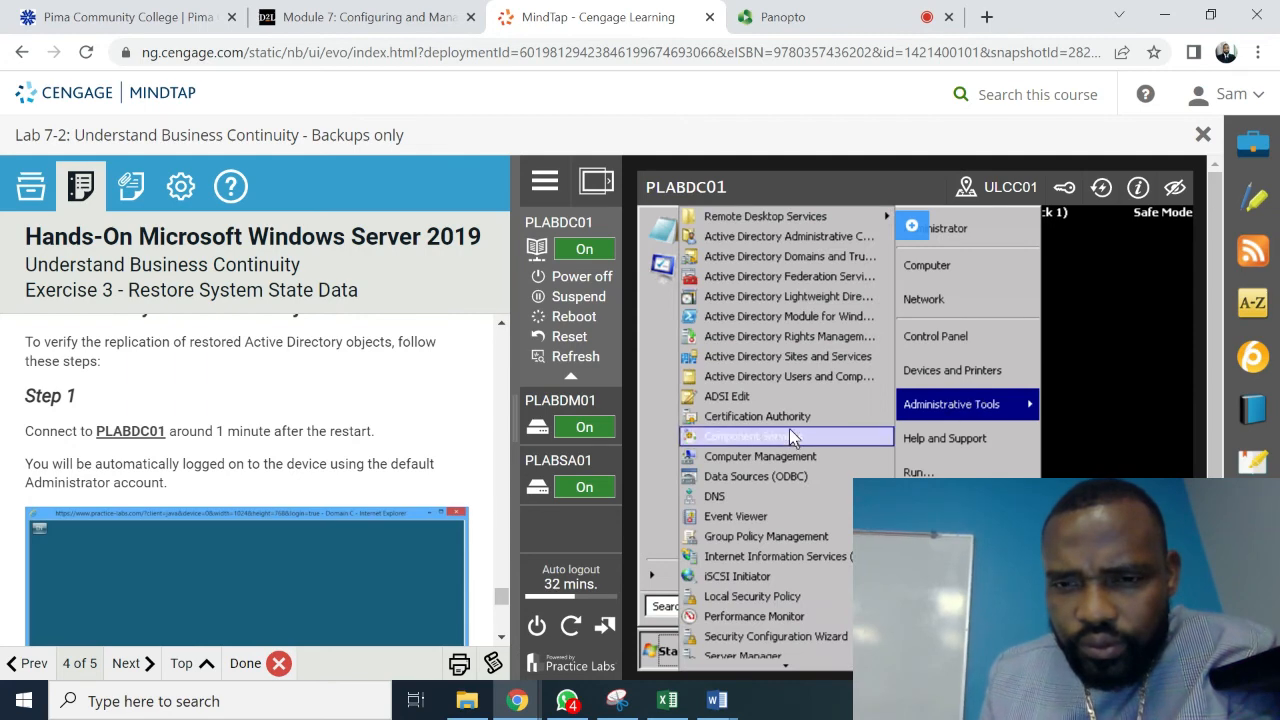
key(Down)
key(Down)
key(Down)
key(Down)
key(Down)
key(Down)
key(Down)
key(Down)
key(Down)
key(Down)
key(Down)
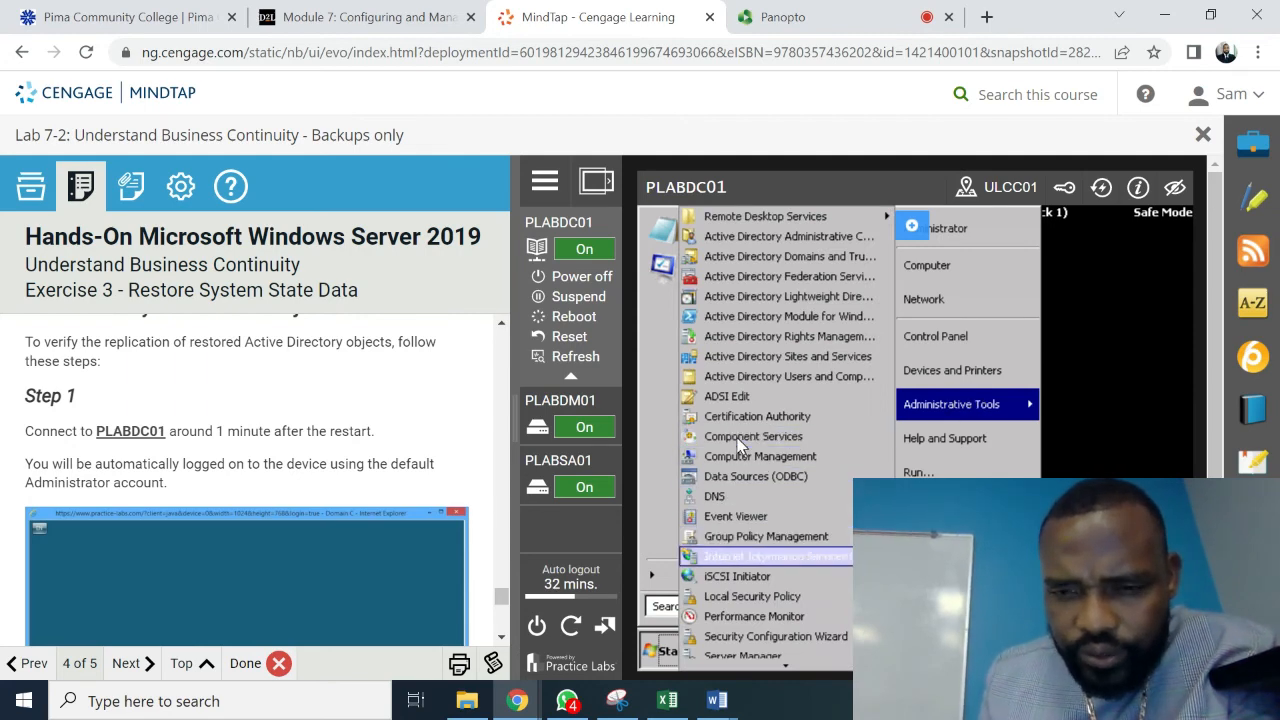
key(Down)
key(Down)
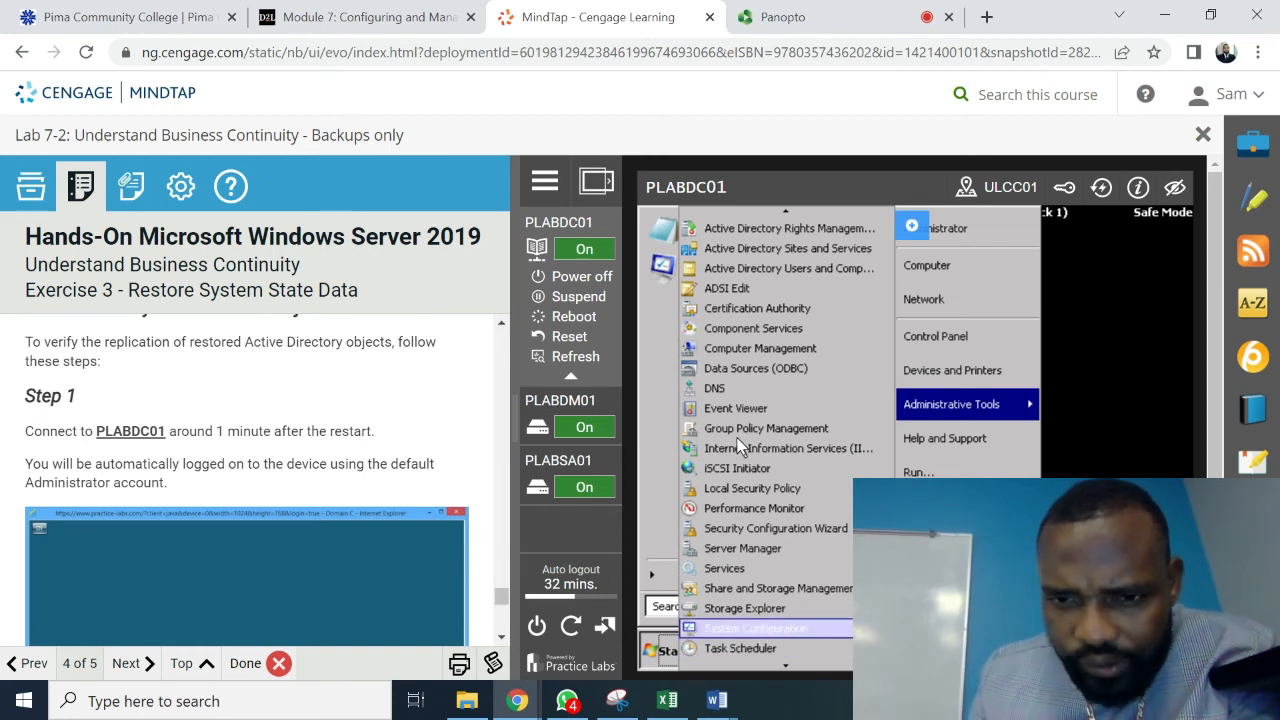
key(Up)
key(Return)
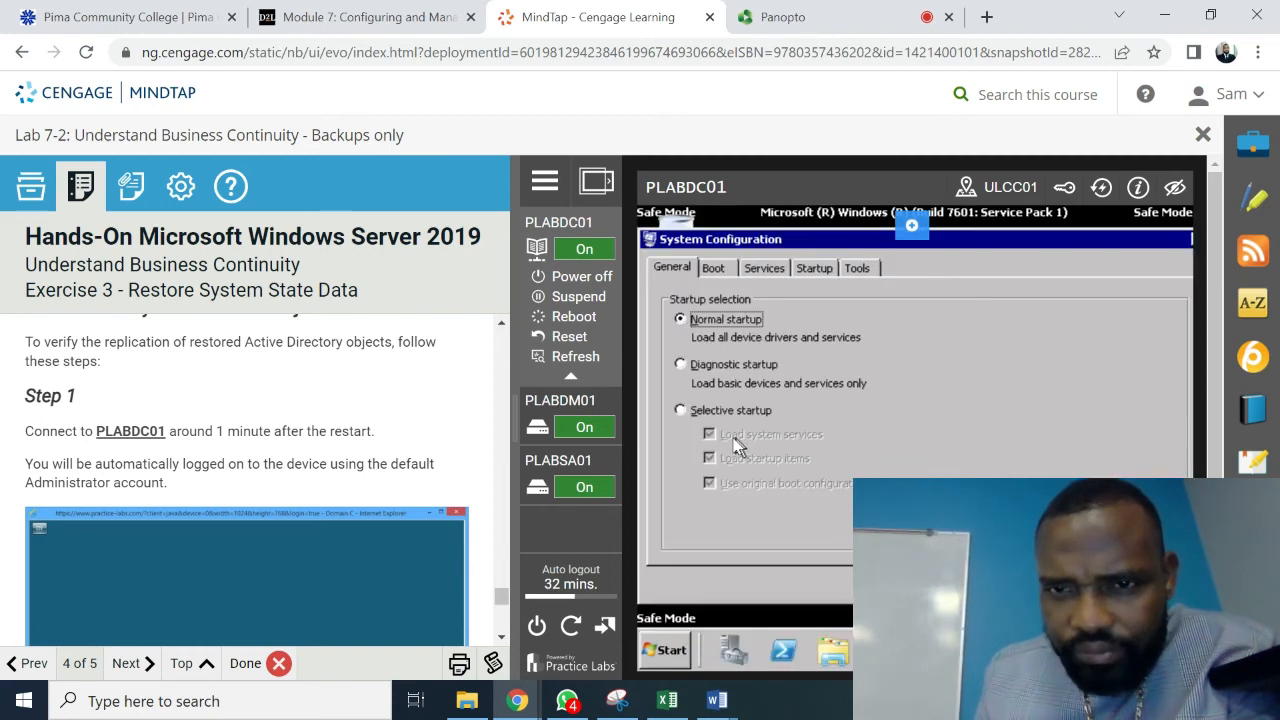
click(714, 269)
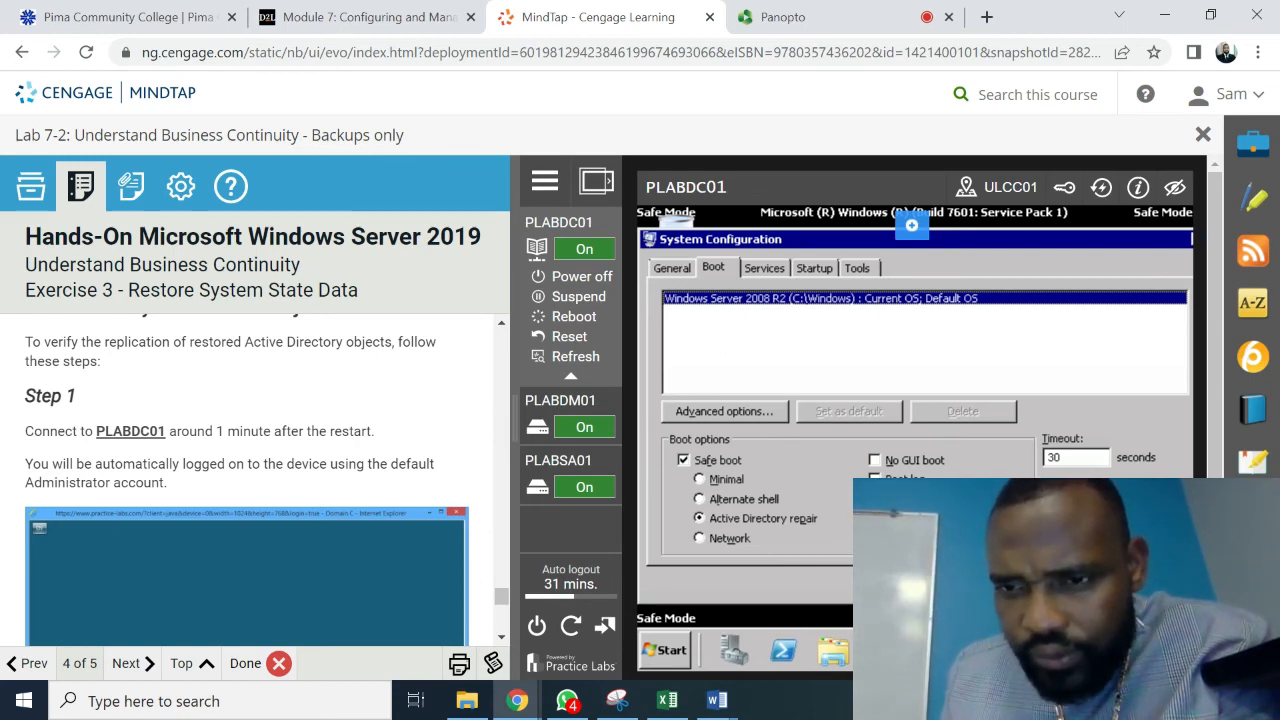
click(920, 585)
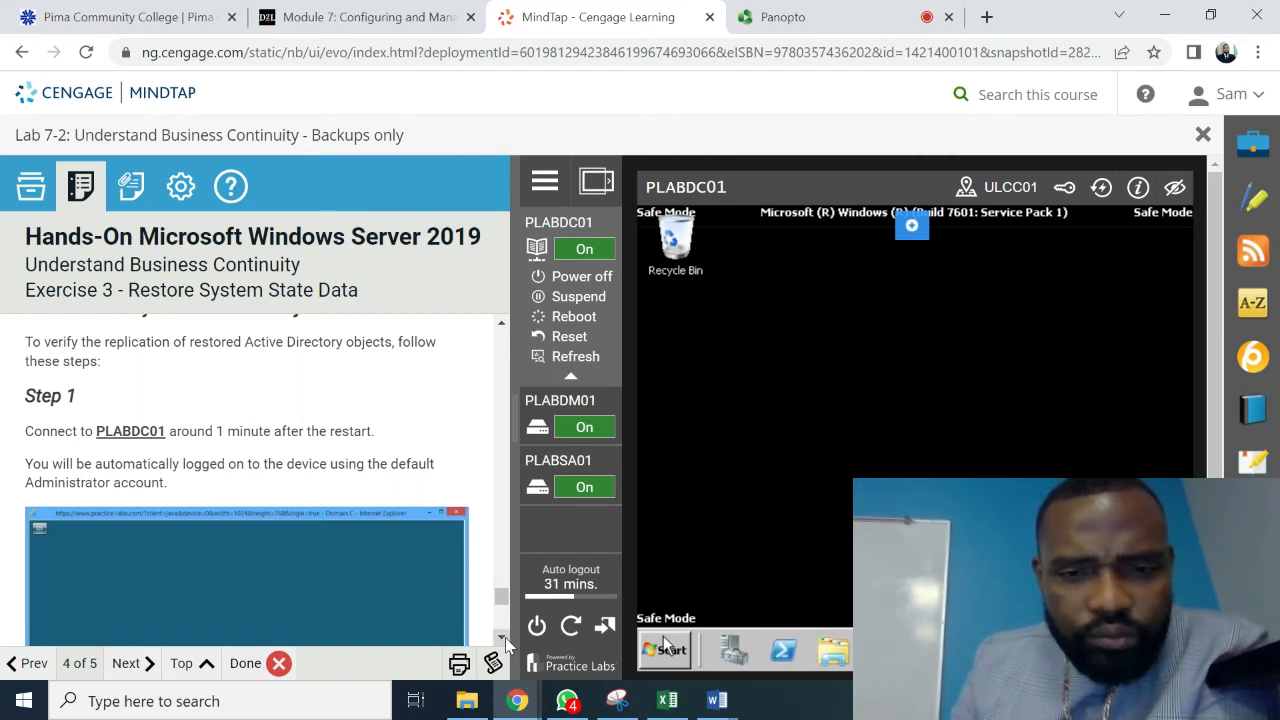
- Scroll the lab instructions down past Step 2 to Step 3 and its screenshot
scroll(505, 643, down, 2)
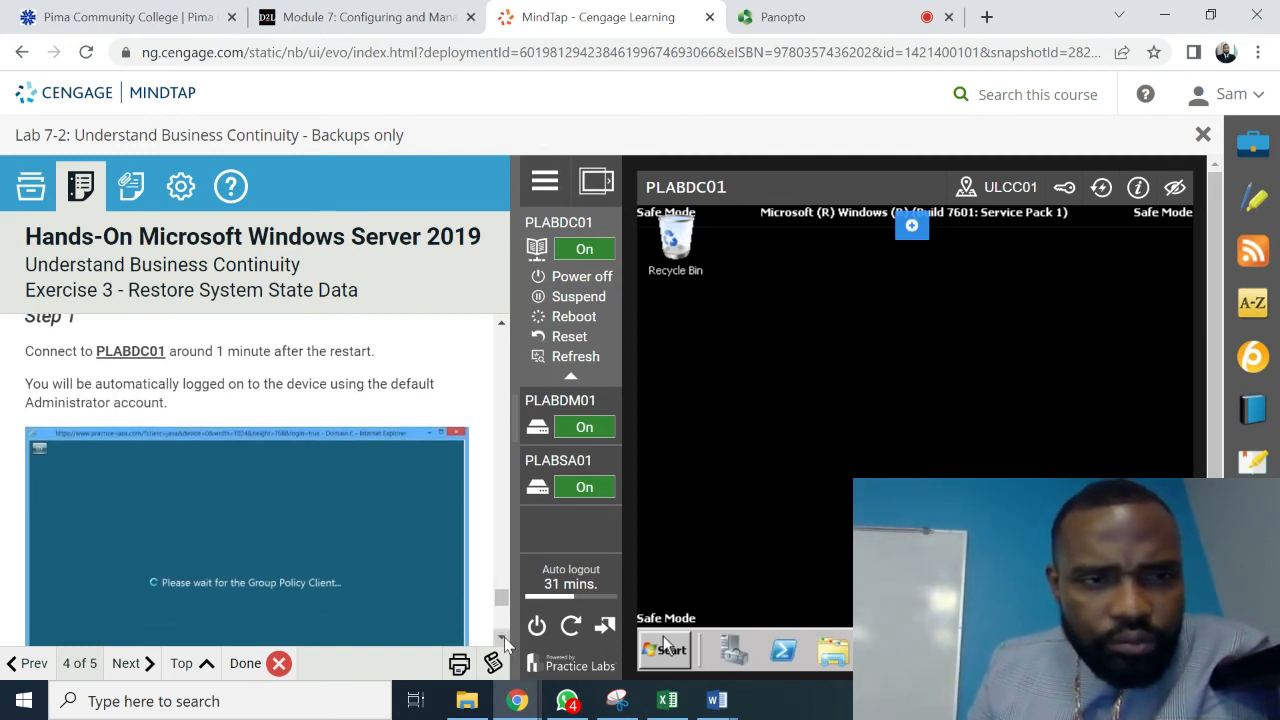
scroll(505, 643, down, 5)
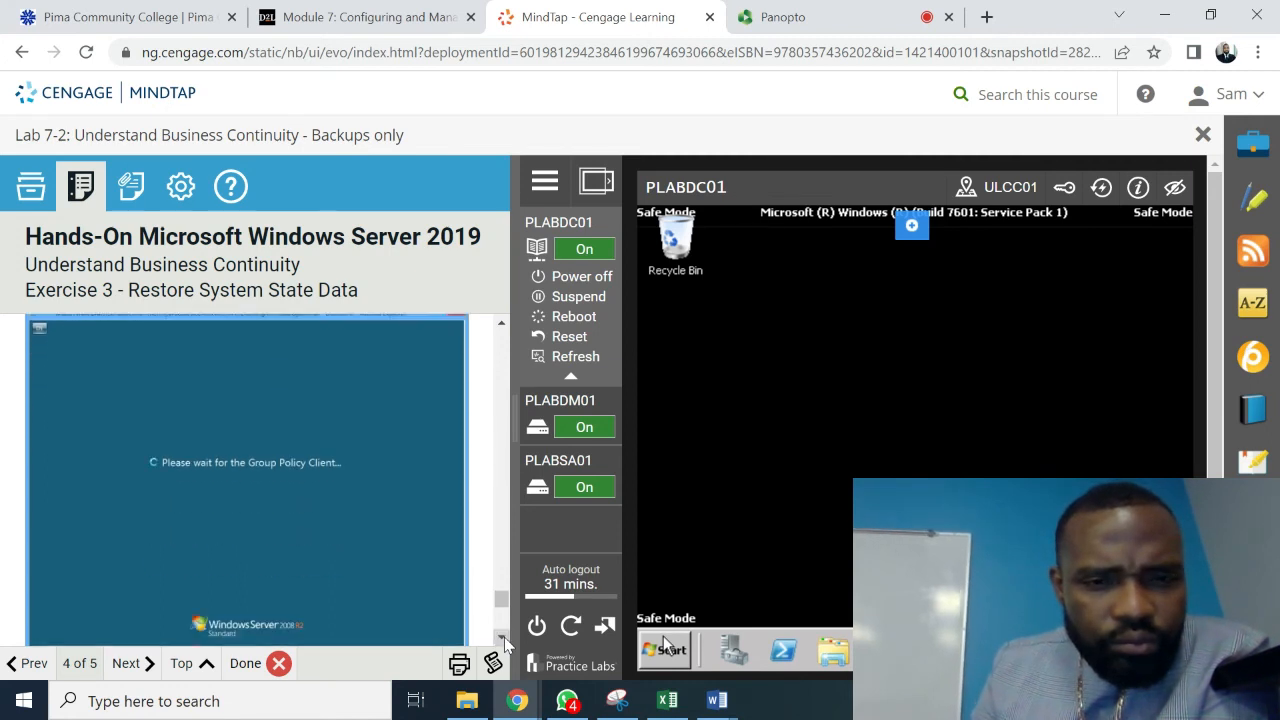
scroll(505, 643, down, 5)
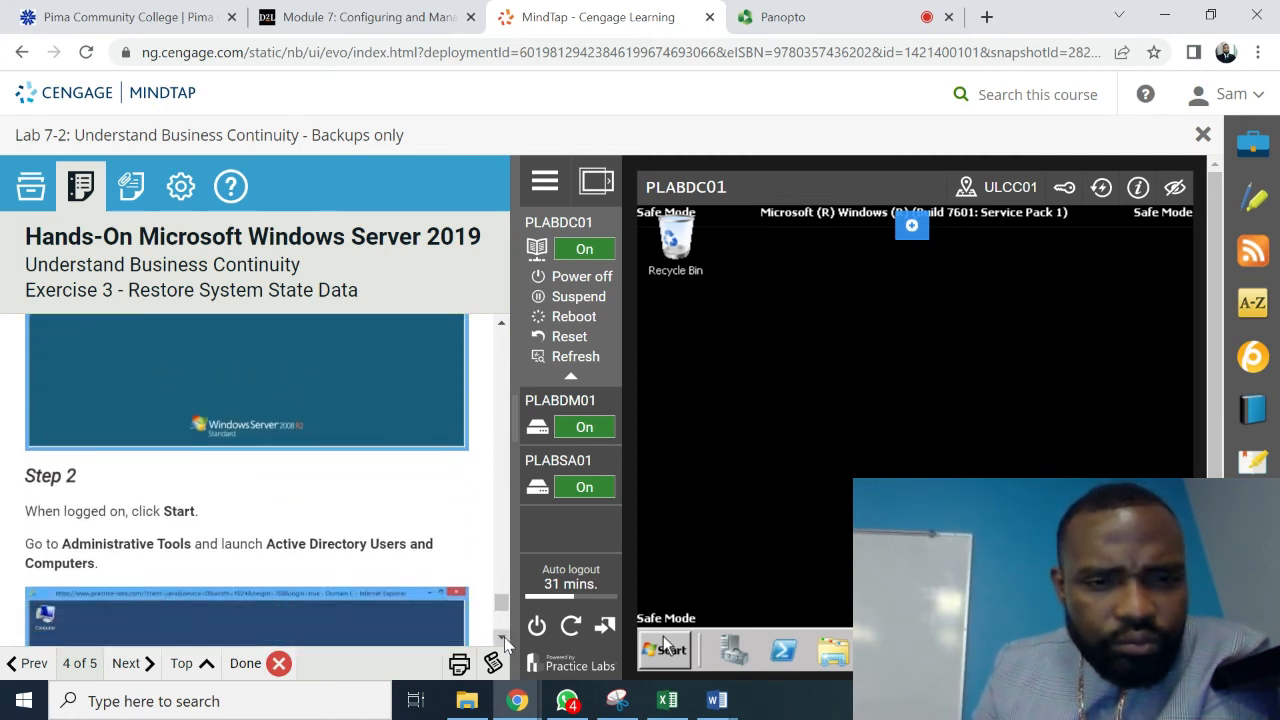
scroll(505, 643, down, 5)
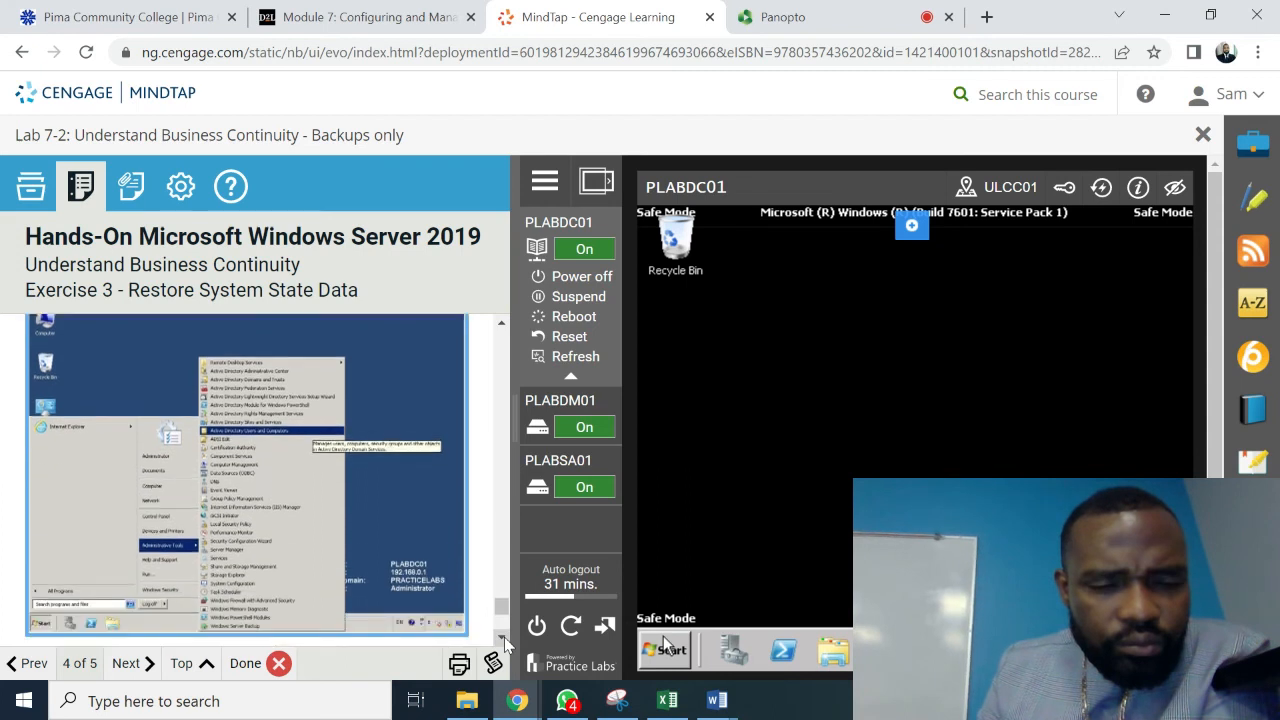
scroll(505, 643, down, 3)
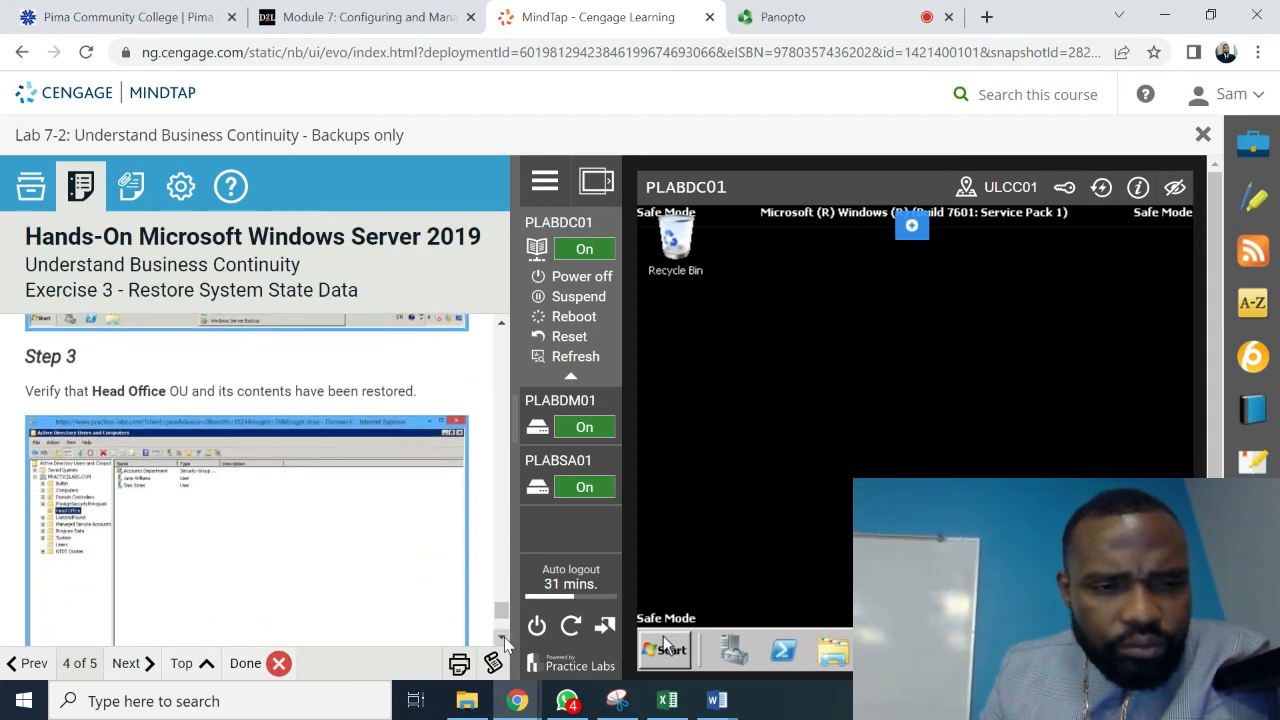
scroll(505, 643, down, 2)
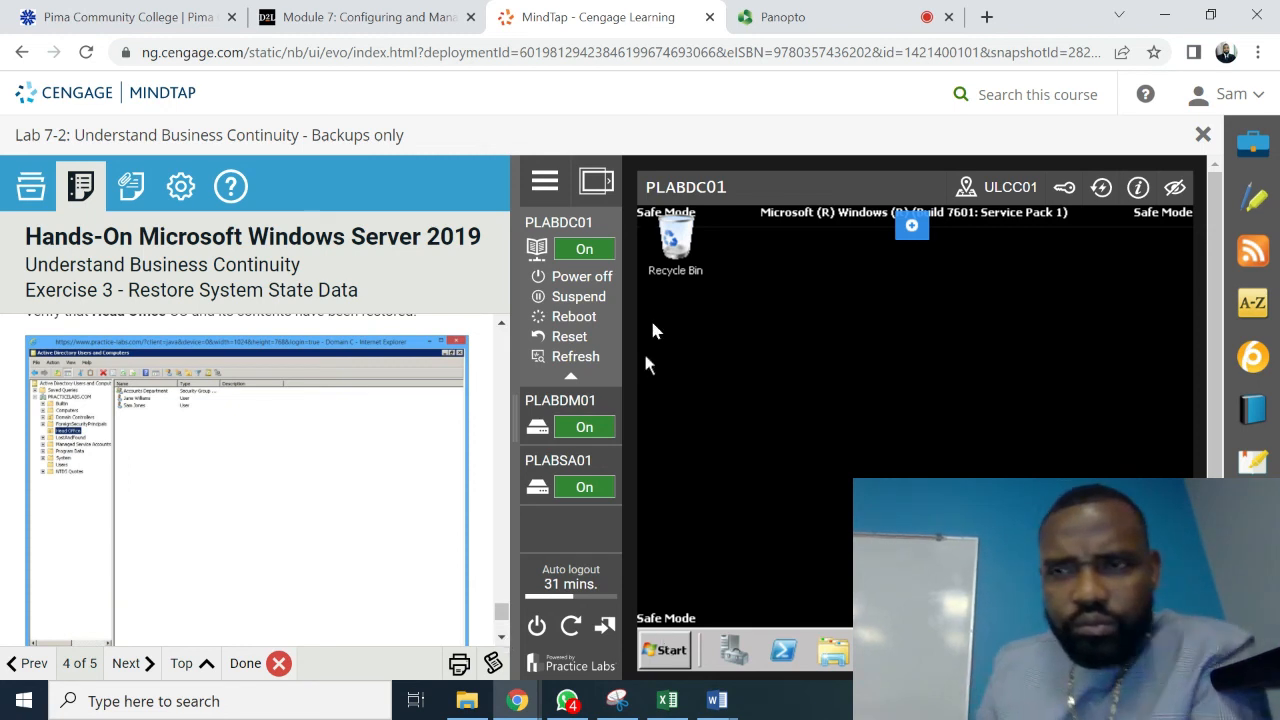
- Widen the remote device display to maximum width and dismiss the no-logon-servers error
click(597, 183)
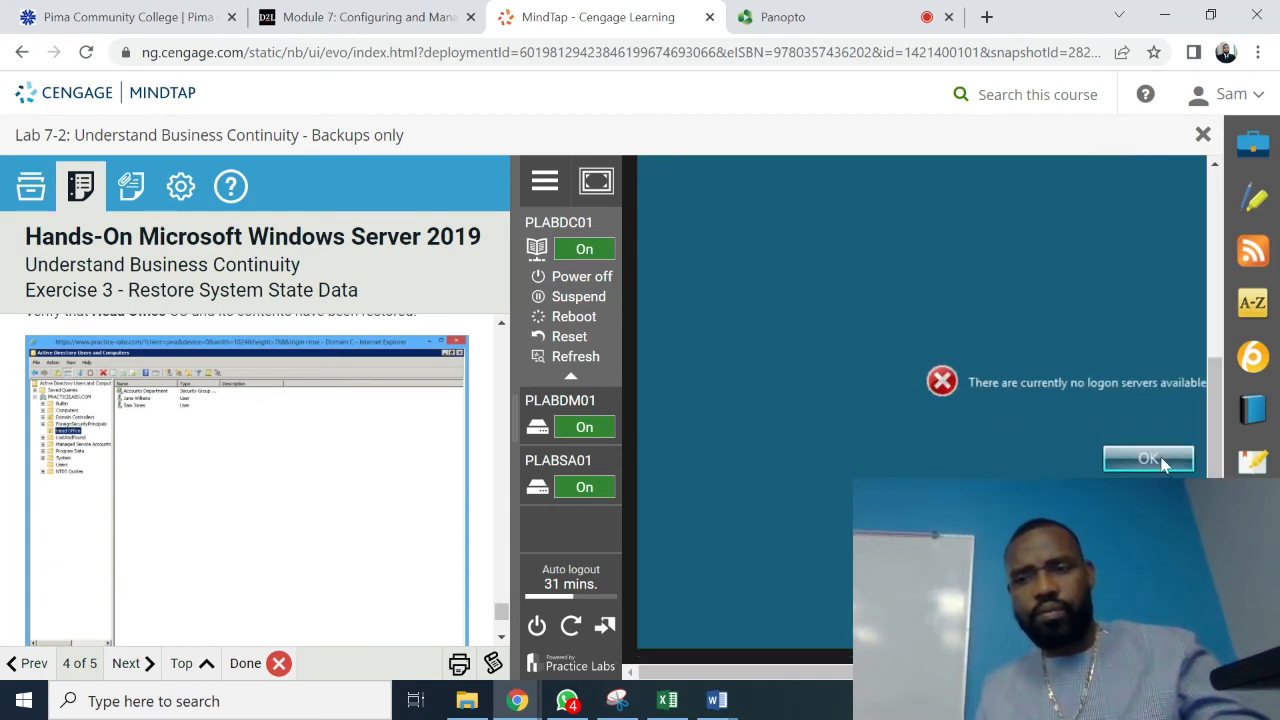
click(1149, 458)
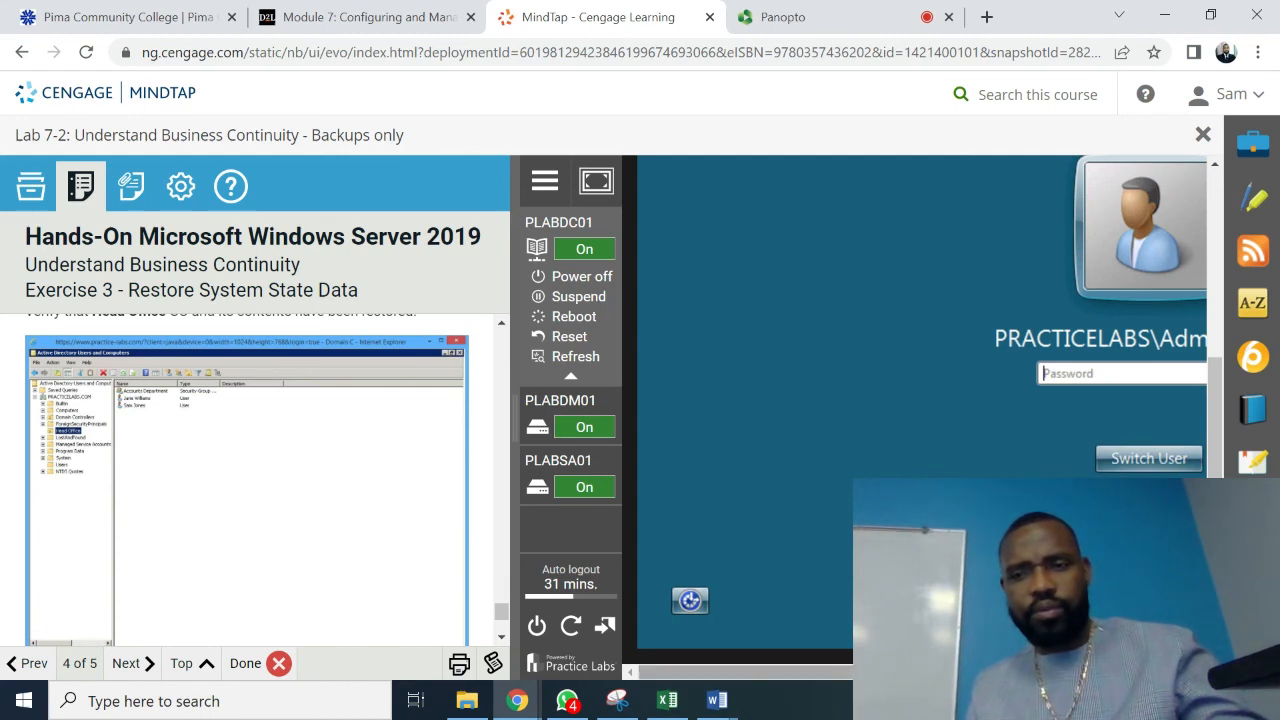
drag(950, 672, 1079, 672)
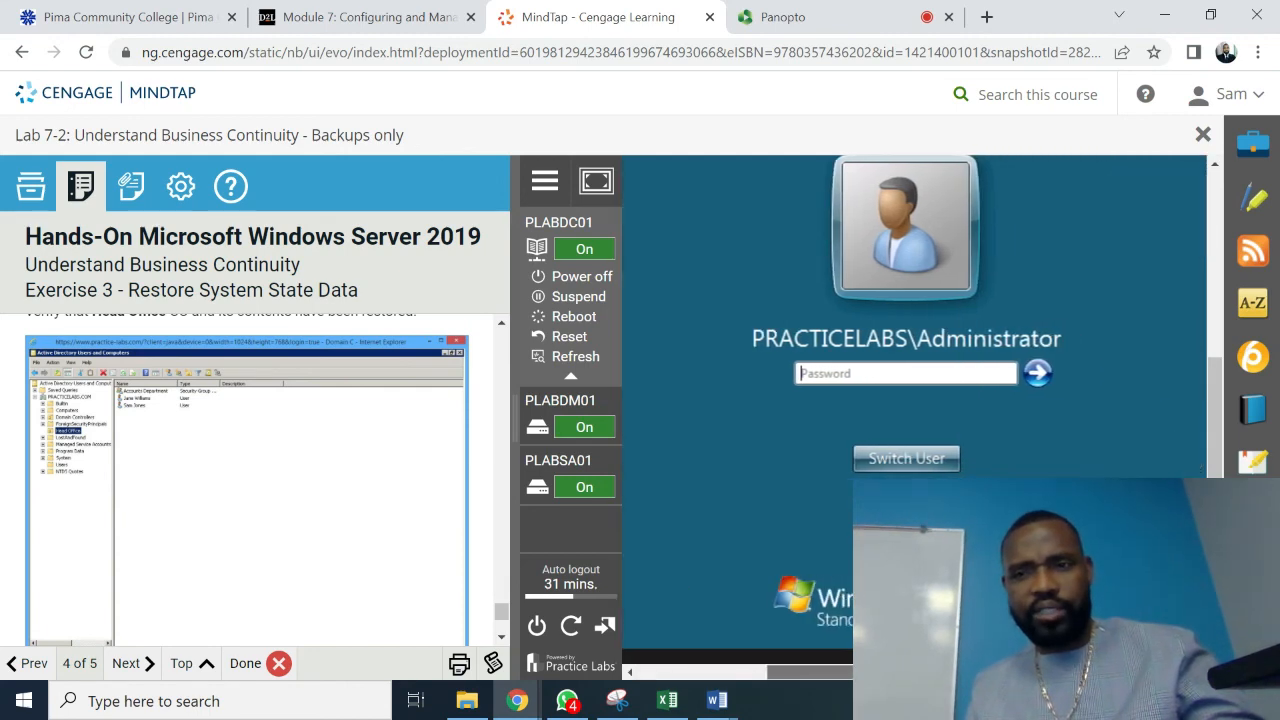
- Try logging on as domain Administrator with its password, dismiss the no-logon-servers error, then choose another user
click(820, 373)
key(Caps_Lock)
text(•)
key(Caps_Lock)
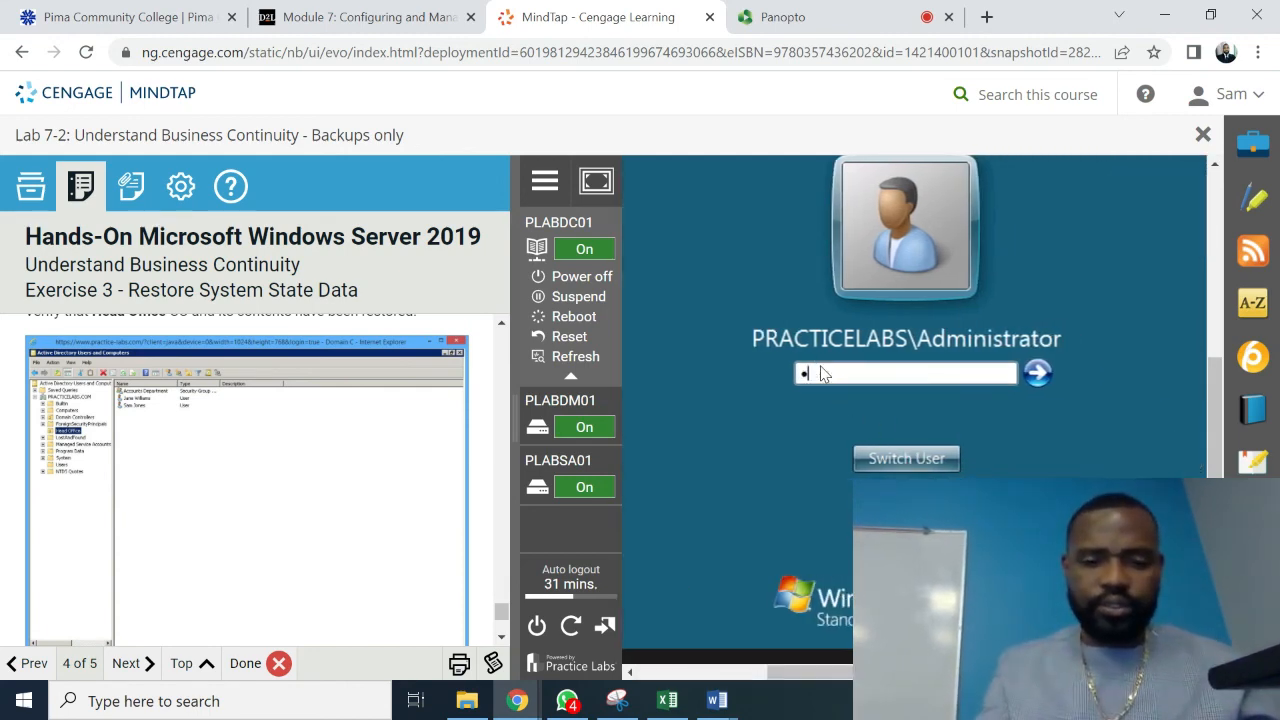
text(•••••••)
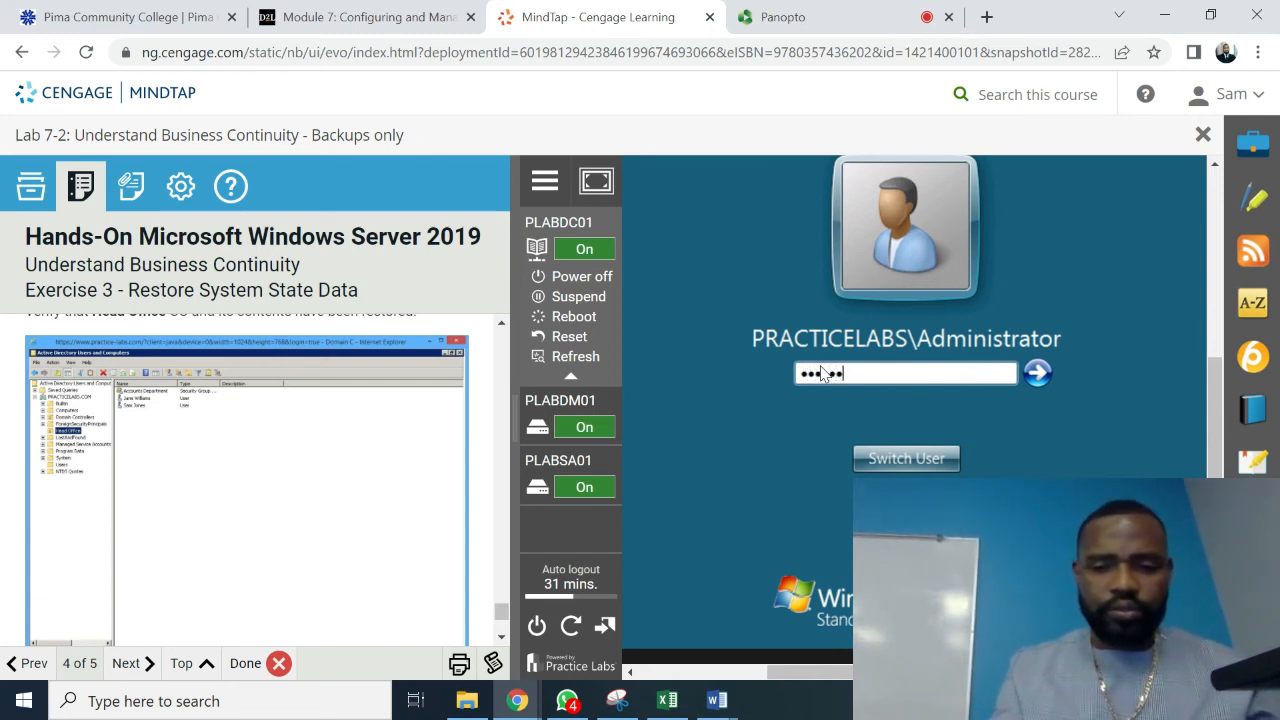
key(Return)
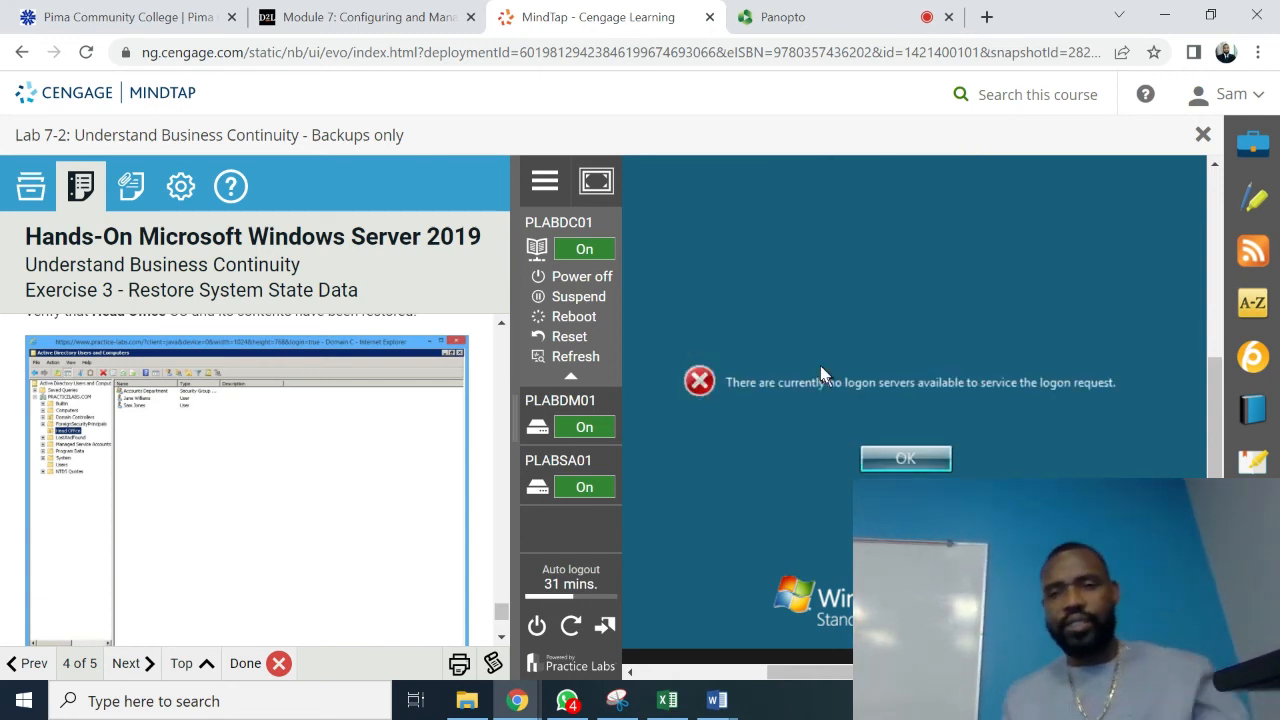
click(906, 461)
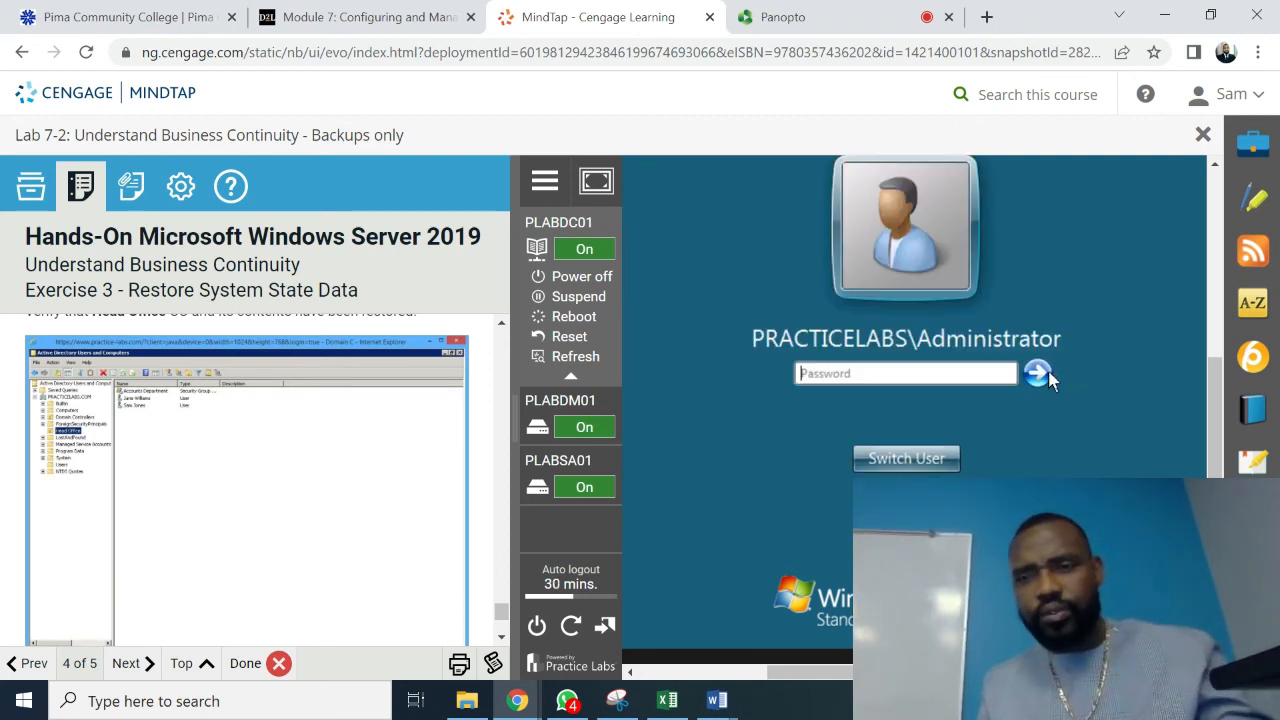
click(906, 459)
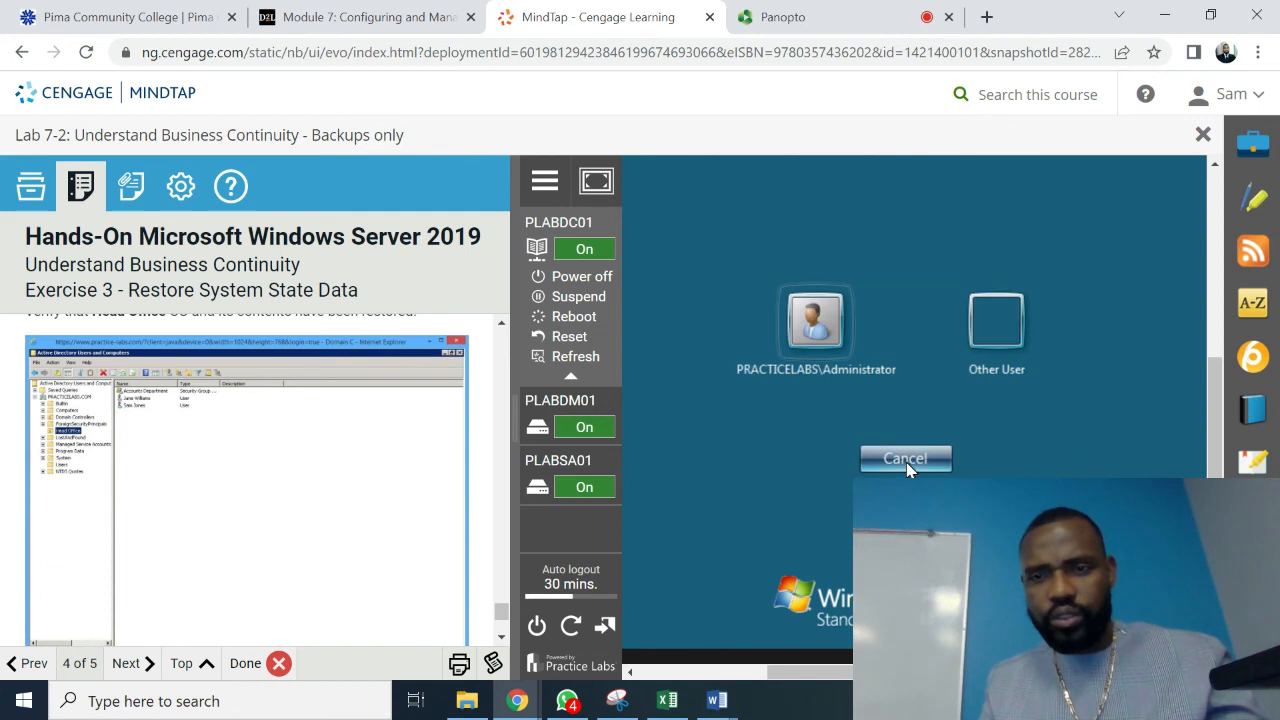
- Log on to PLABDC01 through Other User as the local .\administrator account with its password
click(996, 340)
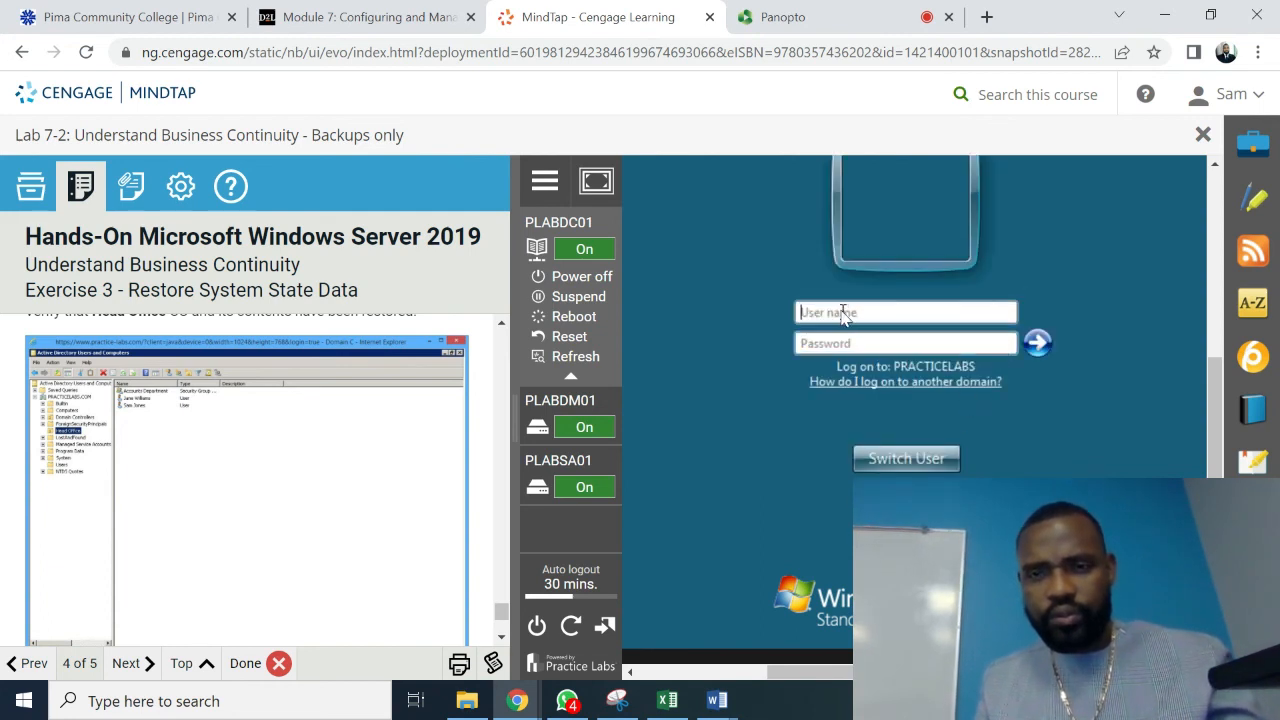
text(\)
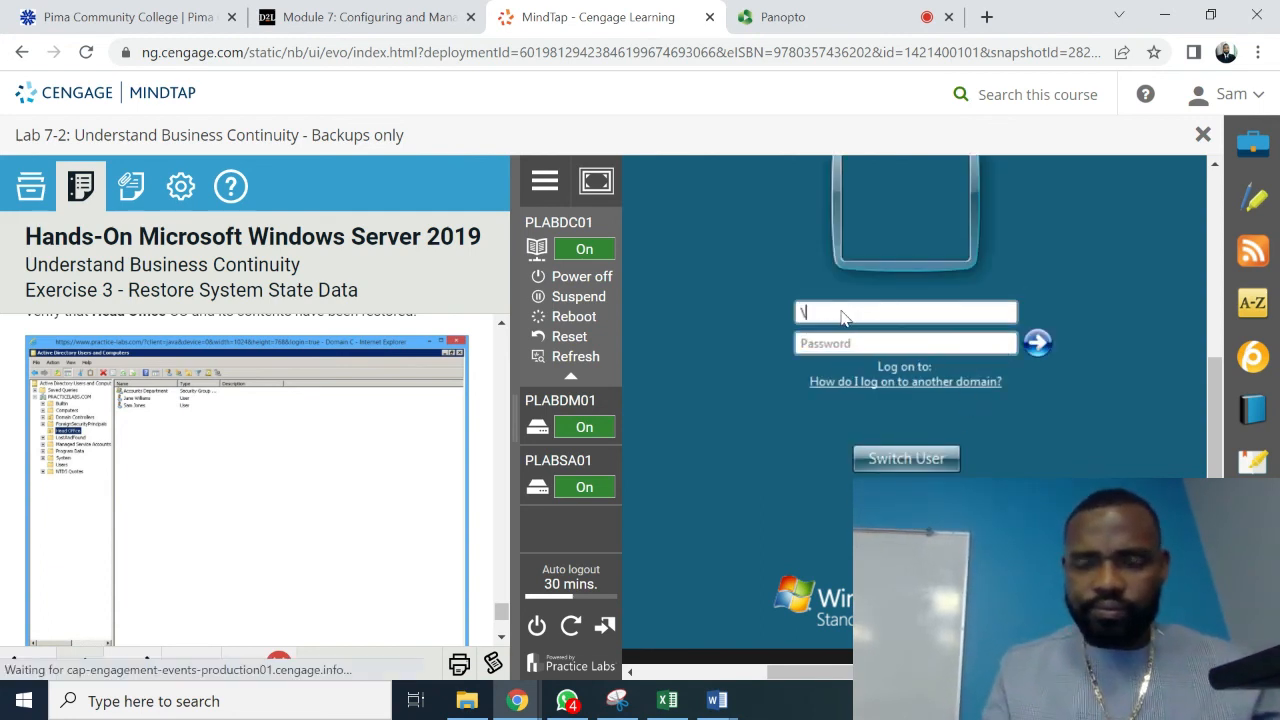
text(.)
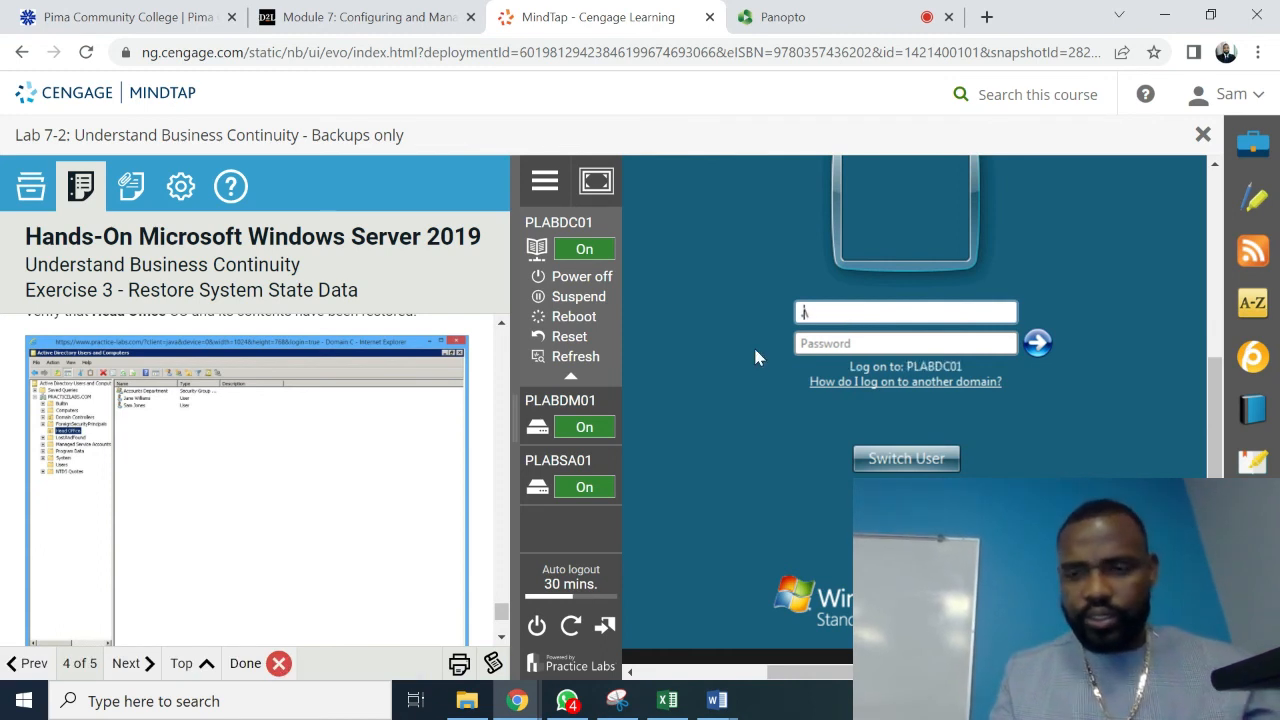
key(Right)
text(adm)
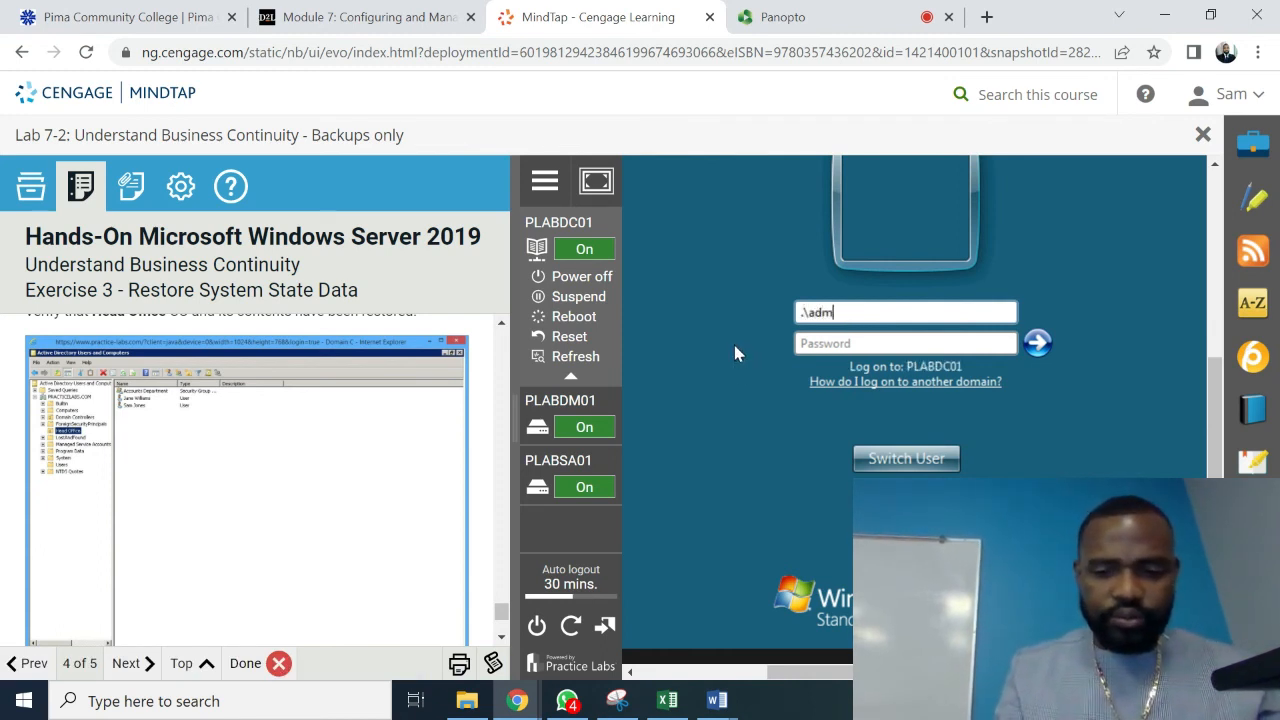
text(inistrator)
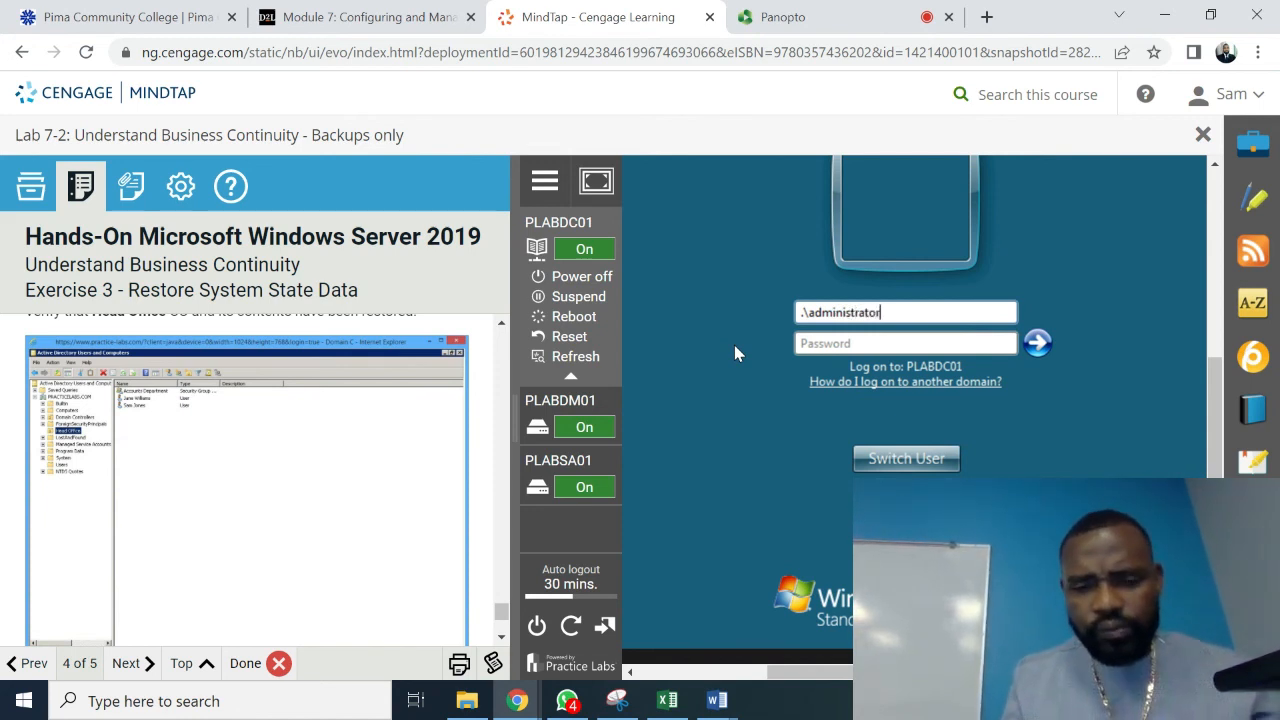
key(Caps_Lock)
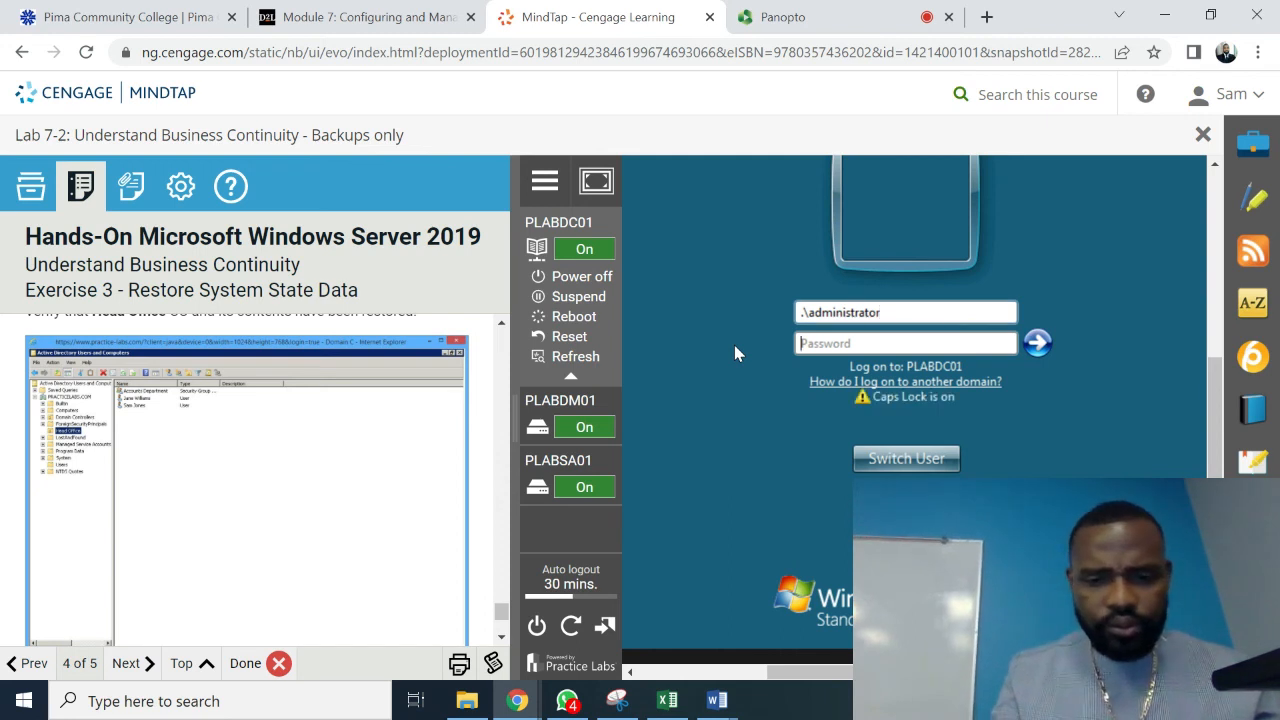
text(P)
key(Caps_Lock)
text(a)
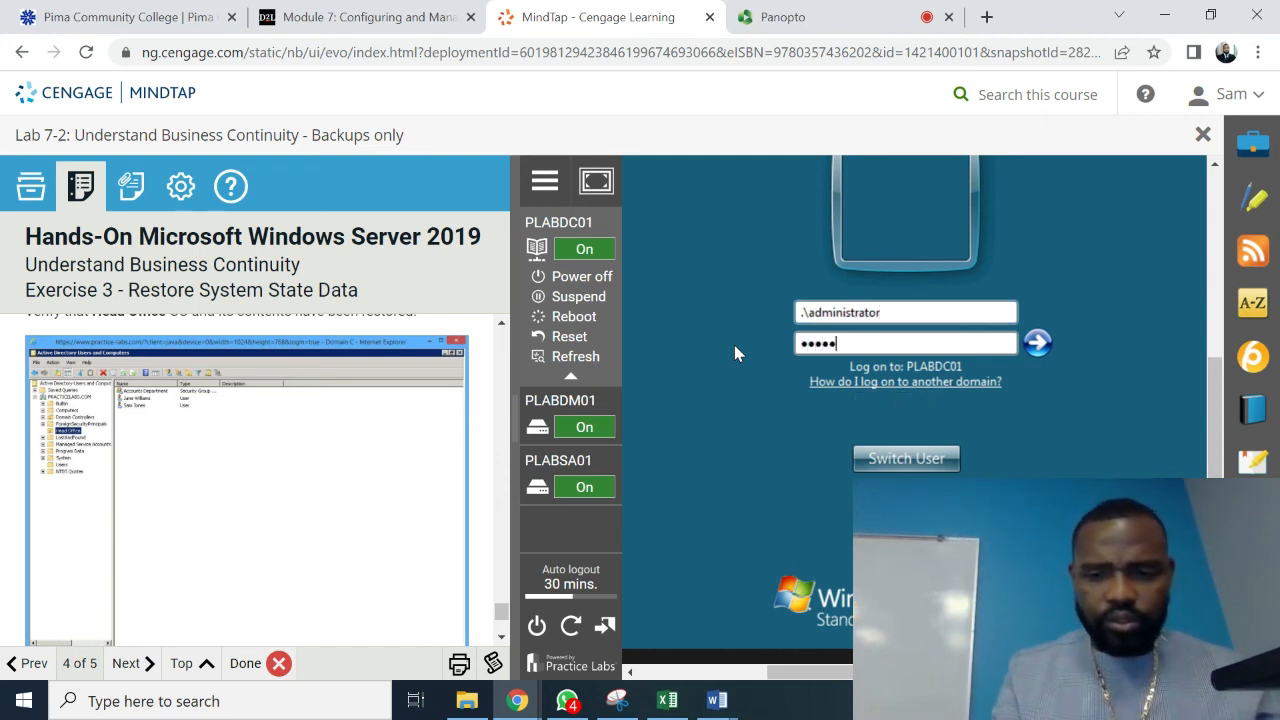
key(Return)
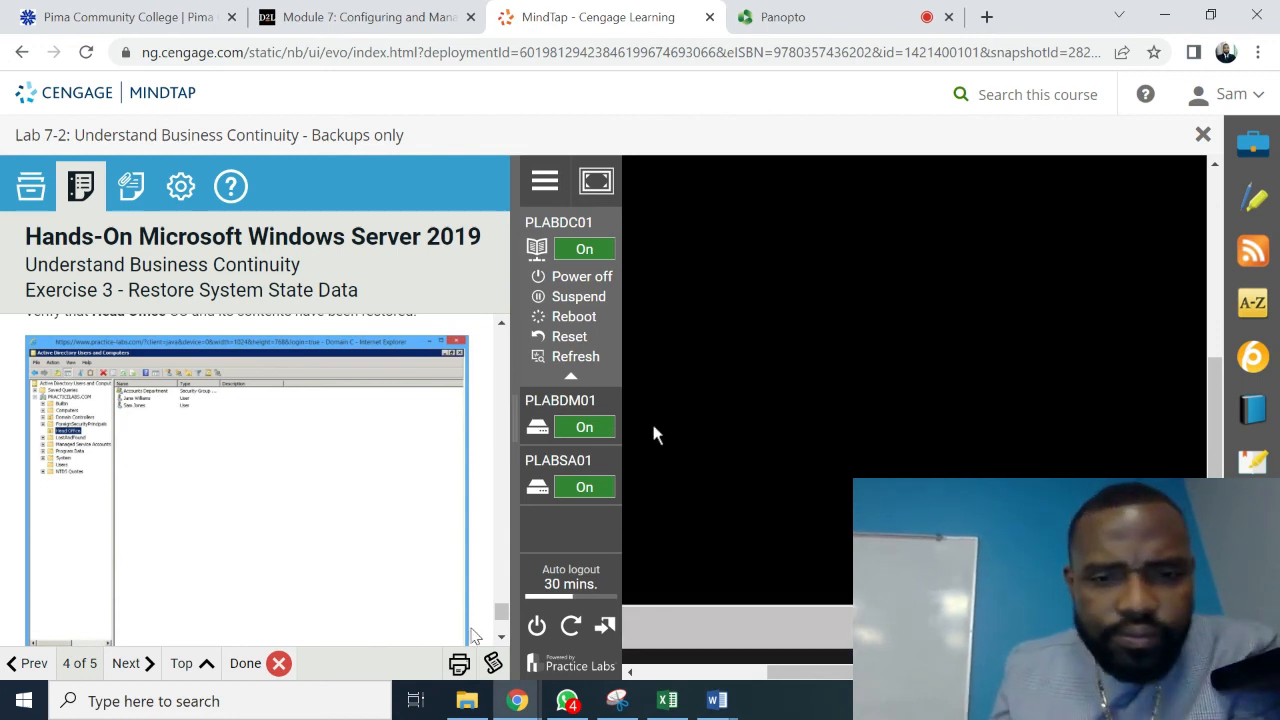
- Scroll the instructions back up to Step 2 and bring the server's taskbar into view in the console
click(502, 326)
click(502, 326)
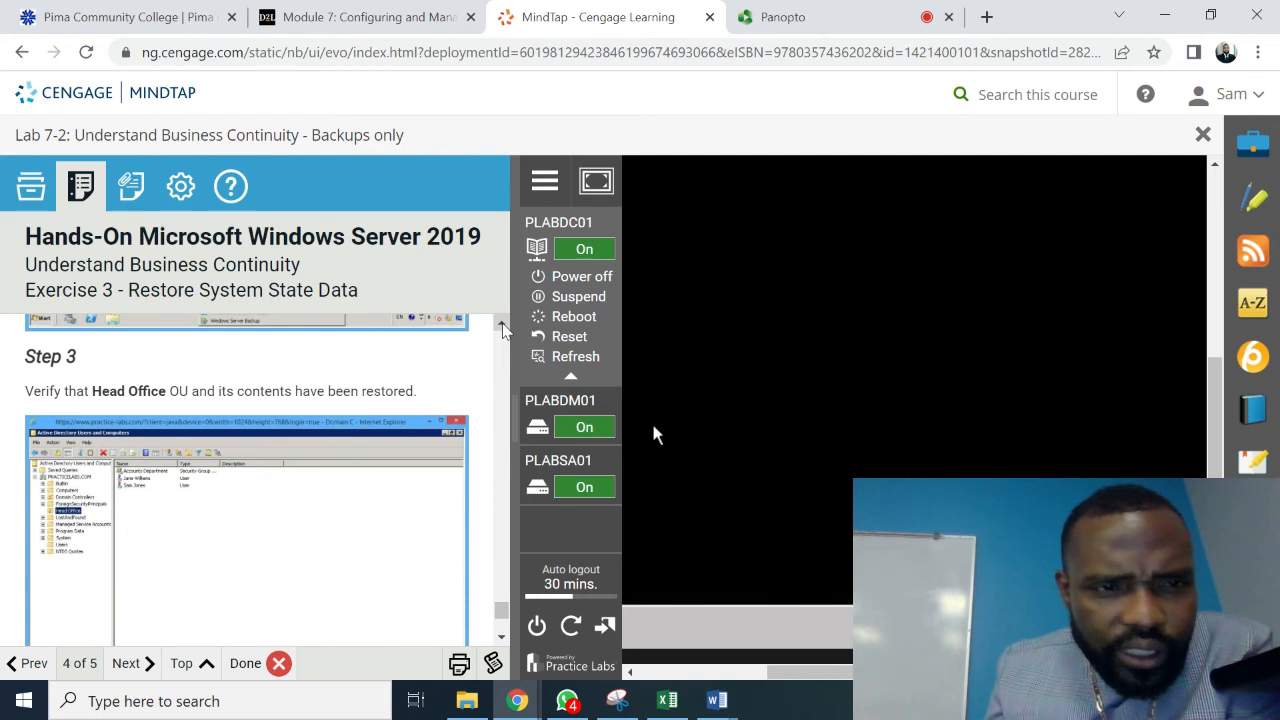
click(503, 325)
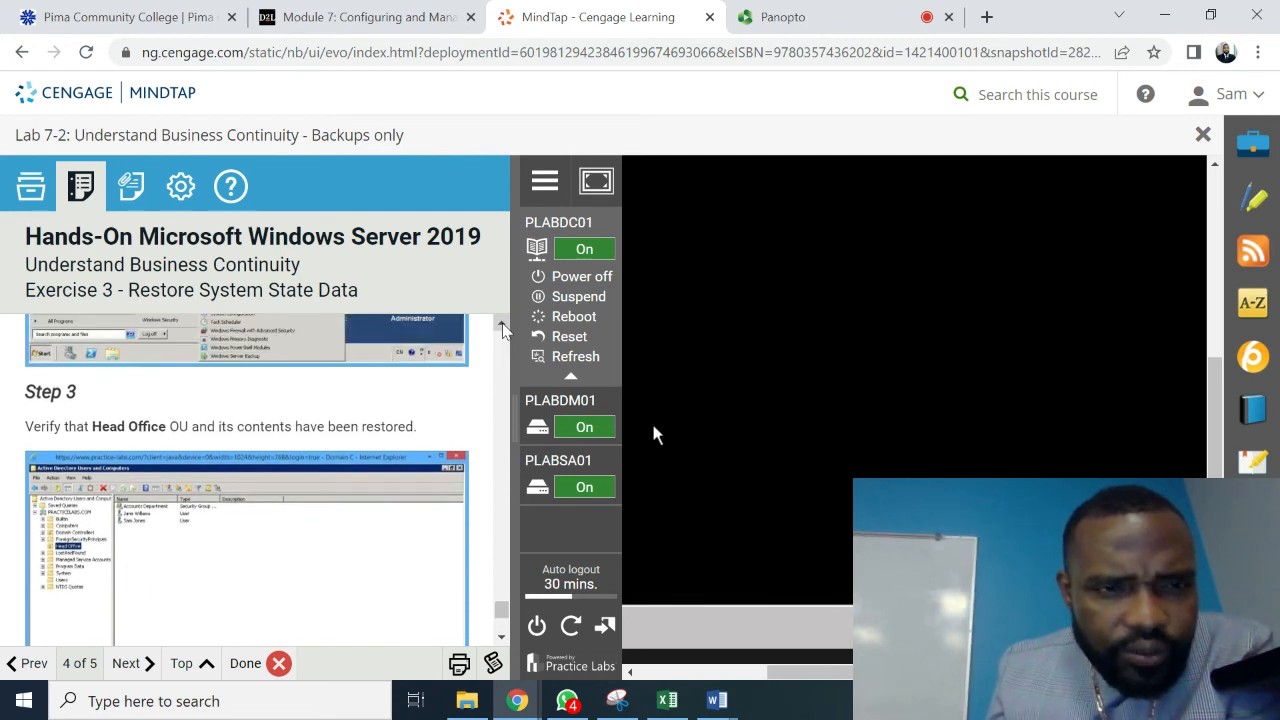
click(503, 325)
click(503, 325)
click(503, 325)
click(503, 325)
click(503, 325)
click(503, 326)
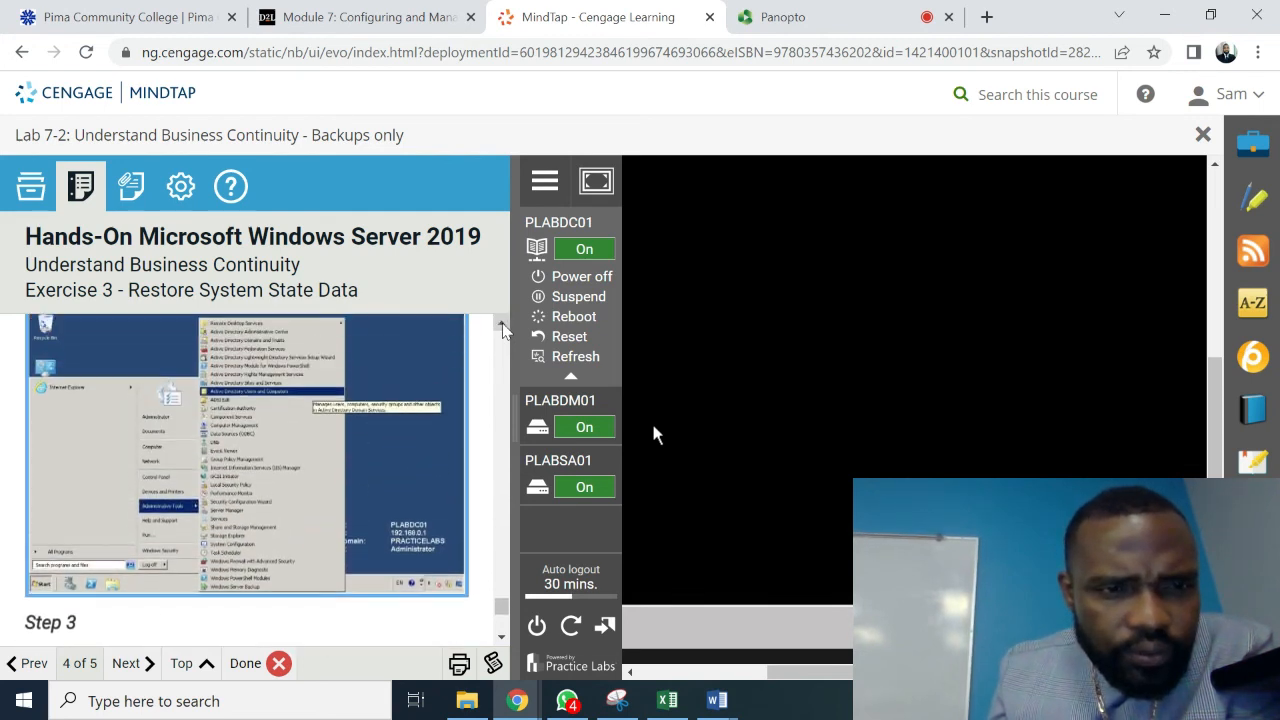
click(503, 326)
click(503, 326)
click(503, 326)
click(503, 326)
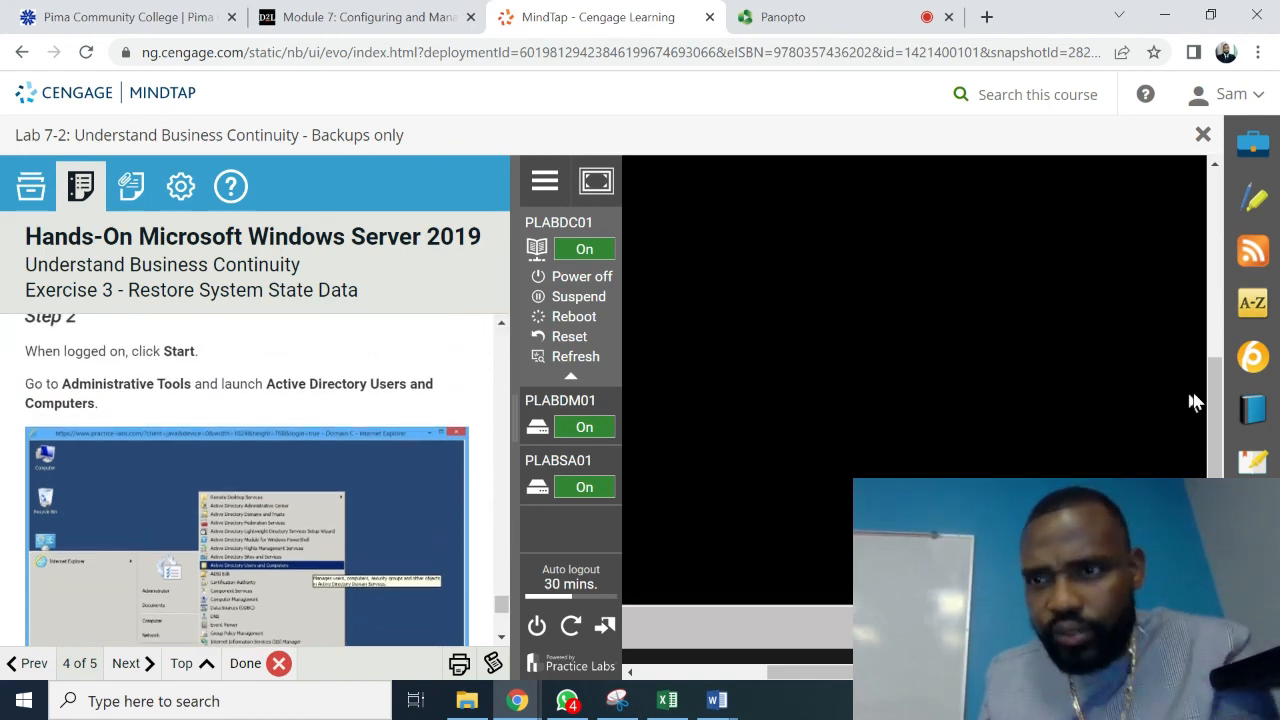
drag(1220, 435, 1208, 458)
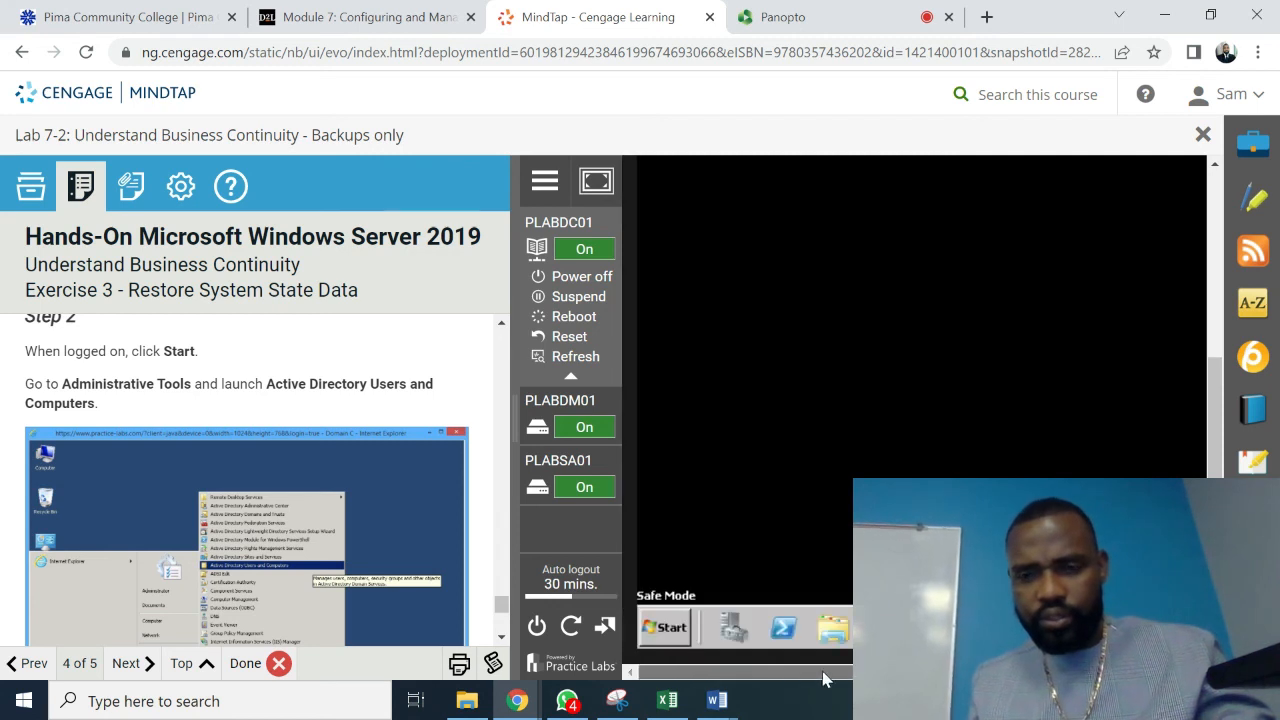
- Launch Active Directory Users and Computers from Administrative Tools, accepting the domain services warning
click(668, 628)
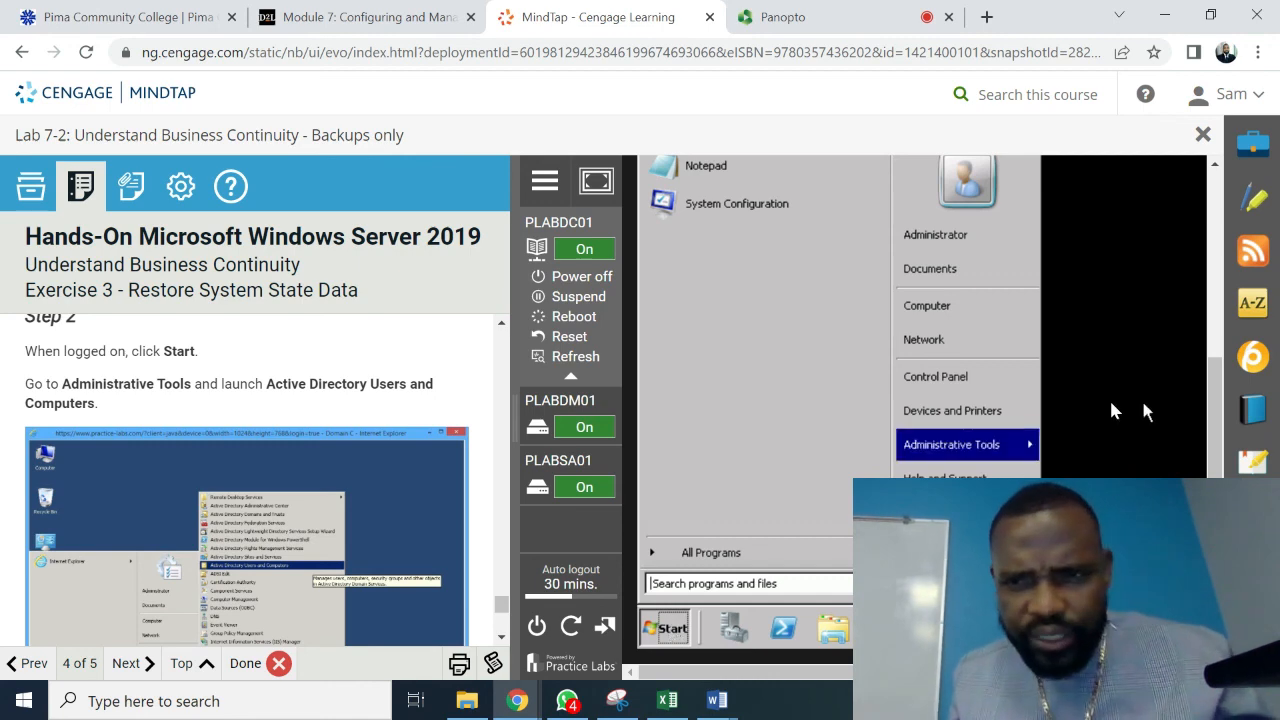
mouse_move(988, 453)
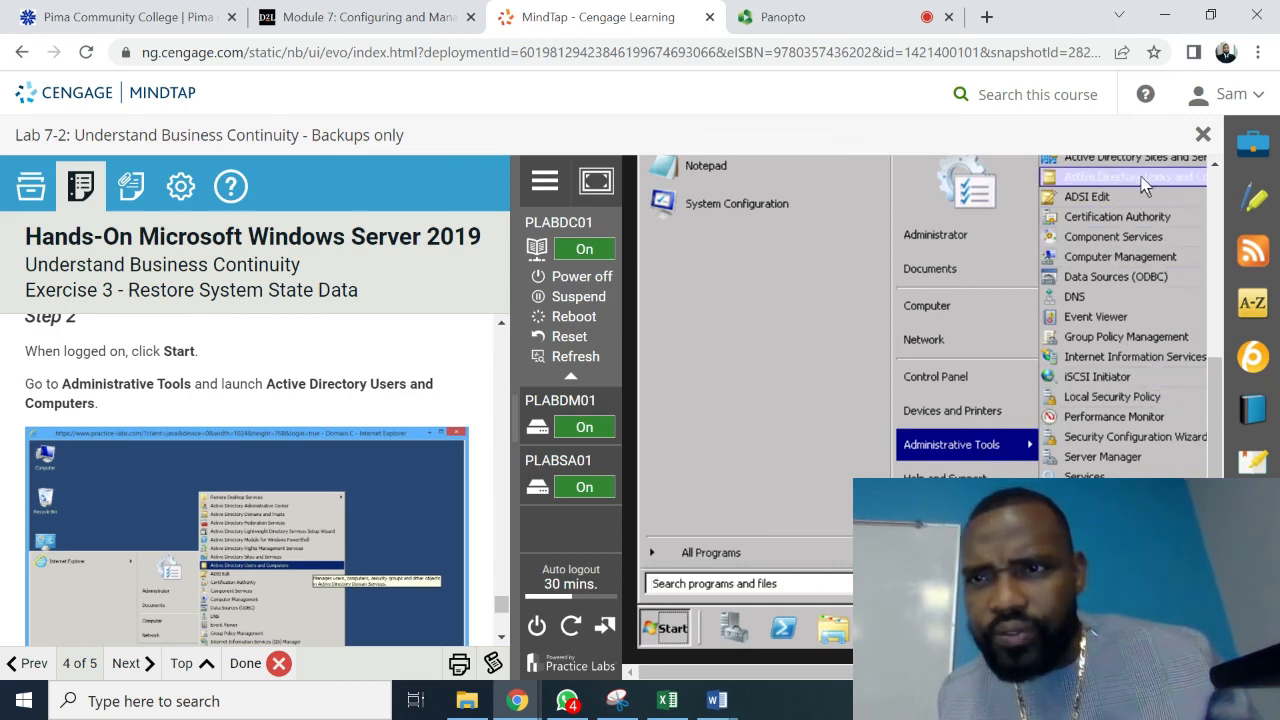
click(1141, 178)
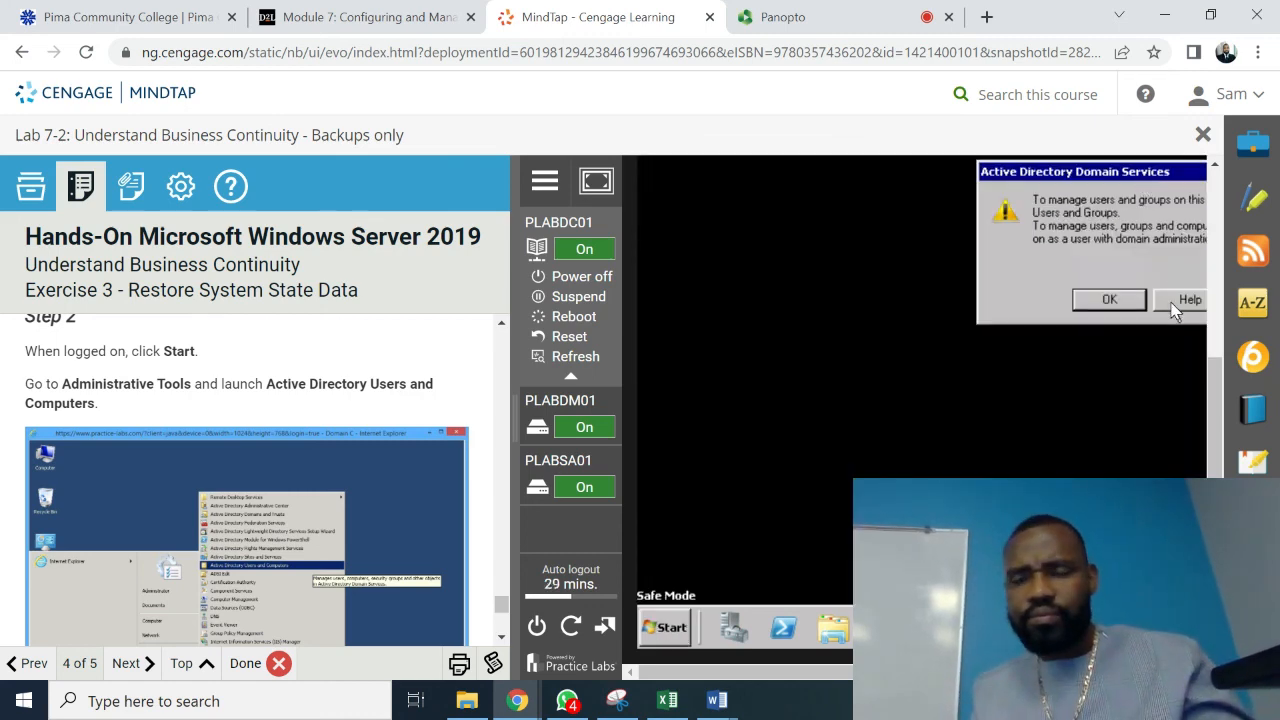
click(1117, 302)
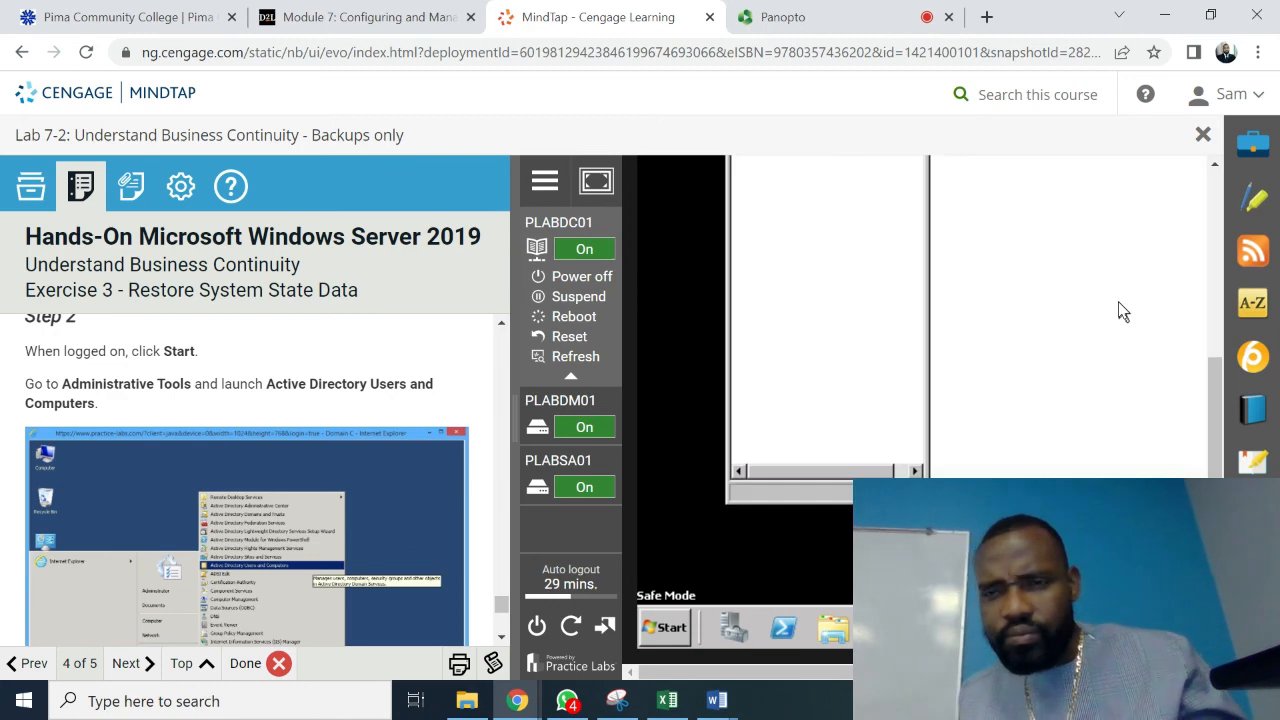
drag(1214, 387, 1219, 236)
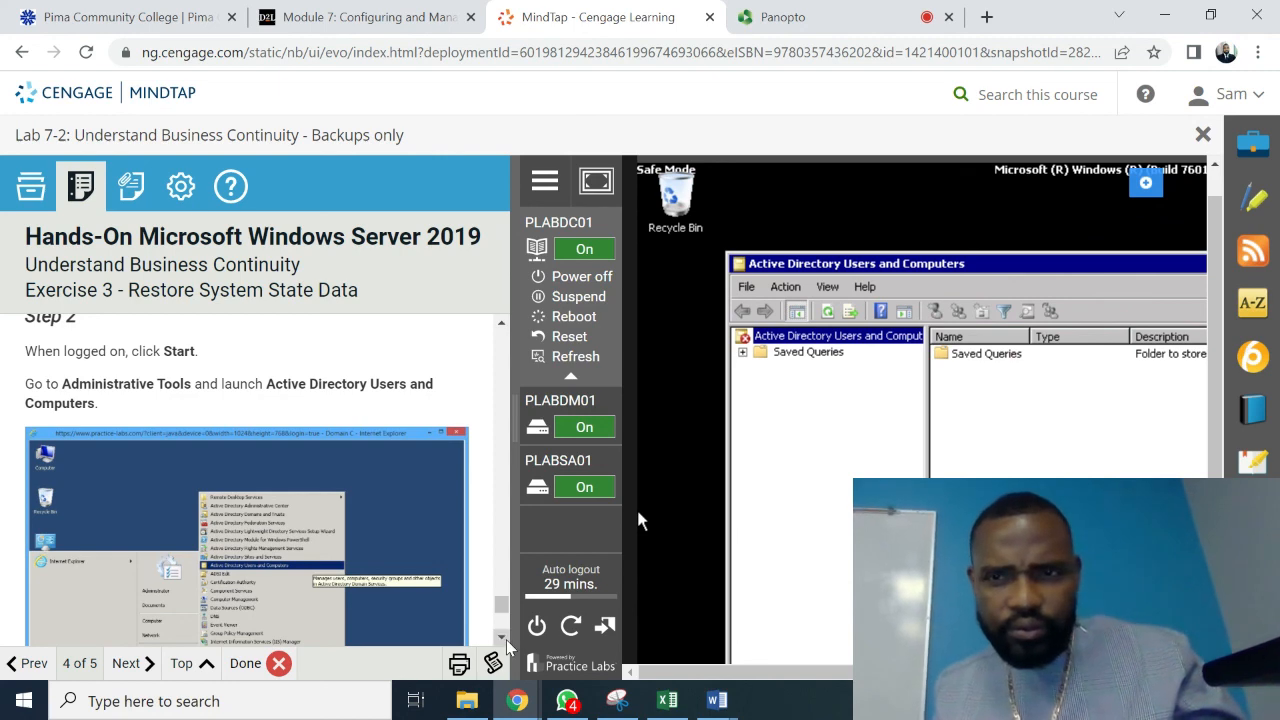
- Scroll the instructions to Step 3 and open the Saved Queries folder in the directory tree
scroll(506, 640, down, 2)
scroll(507, 646, down, 5)
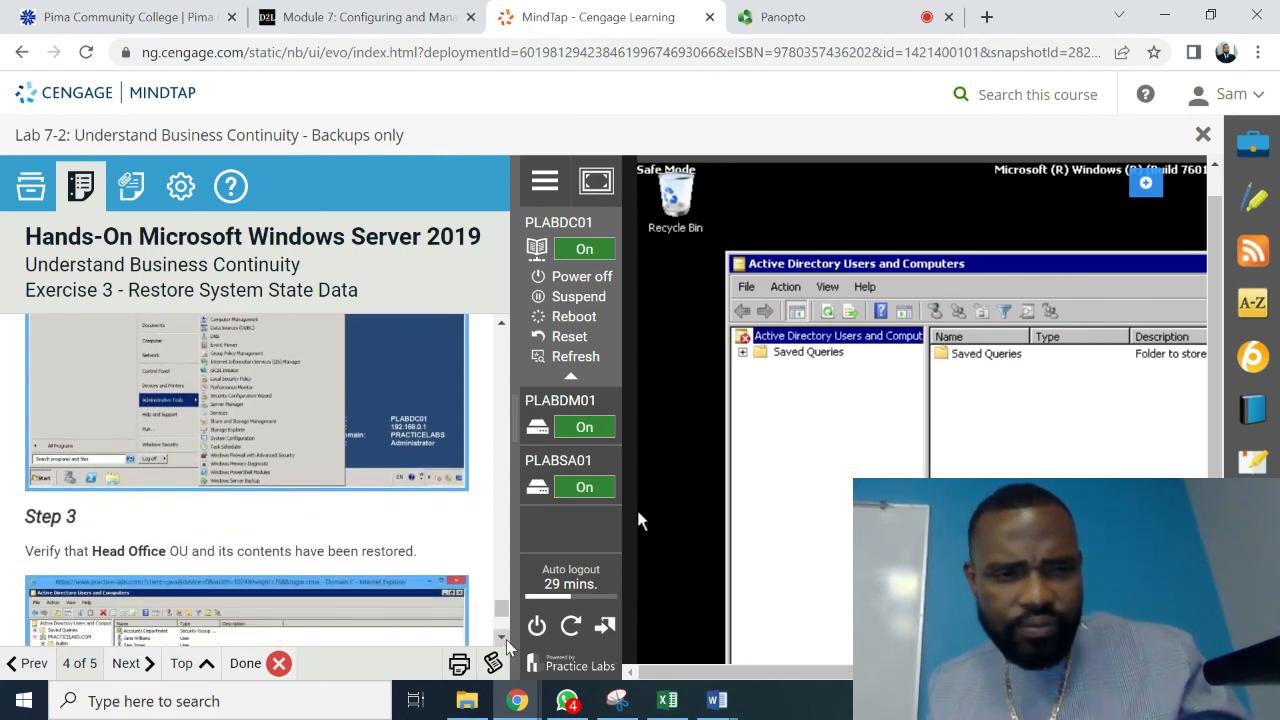
scroll(506, 646, down, 2)
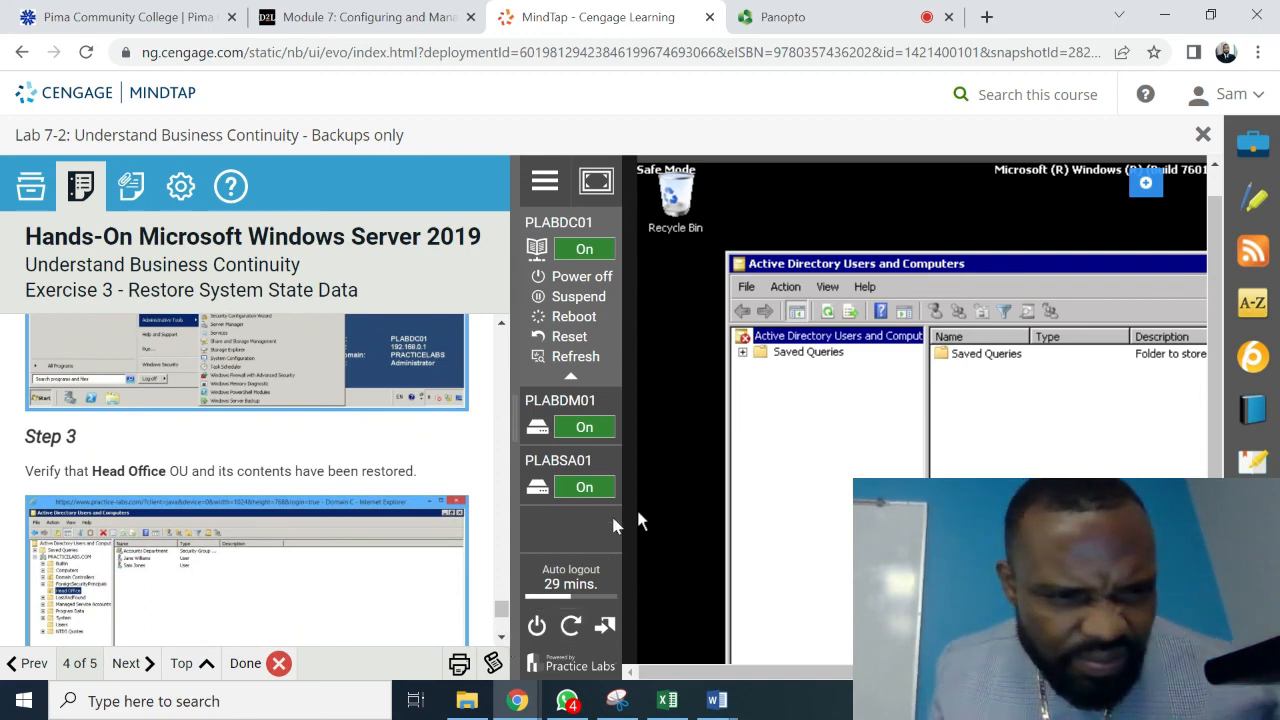
click(763, 350)
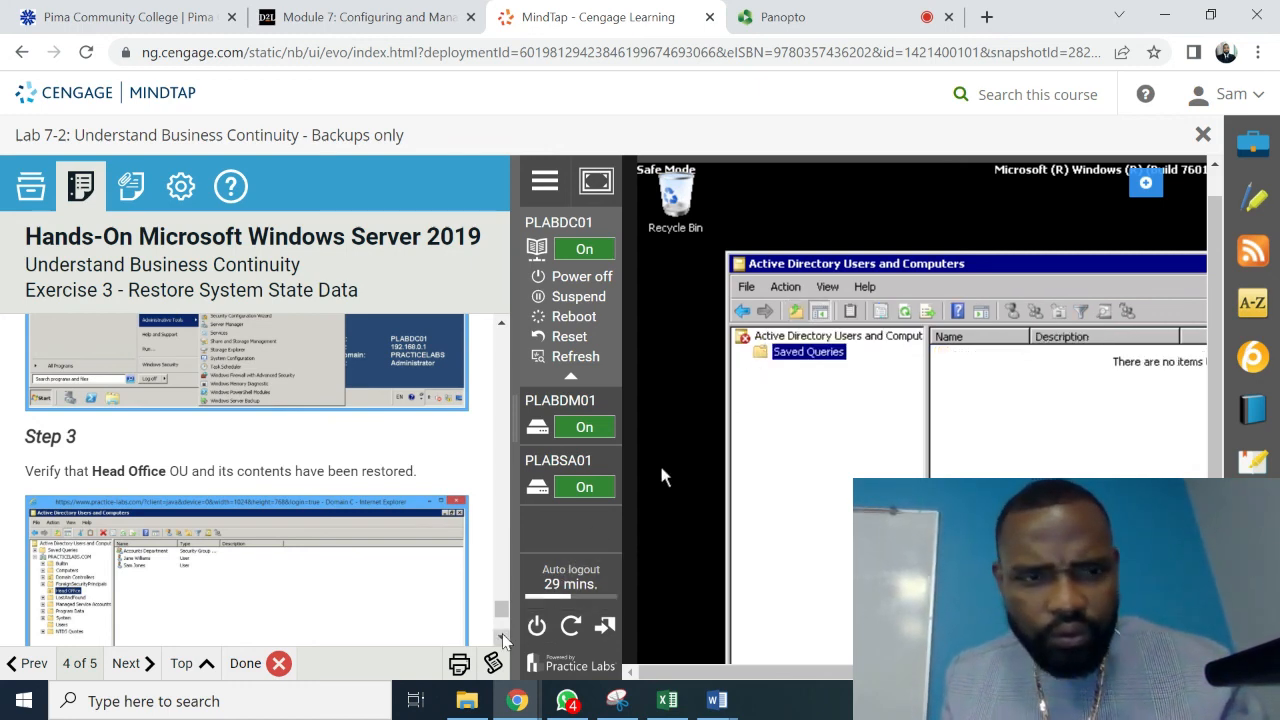
- Check the tree root and Saved Queries again, finding no domain or Head Office OU, and read to the closing note
scroll(502, 640, down, 1)
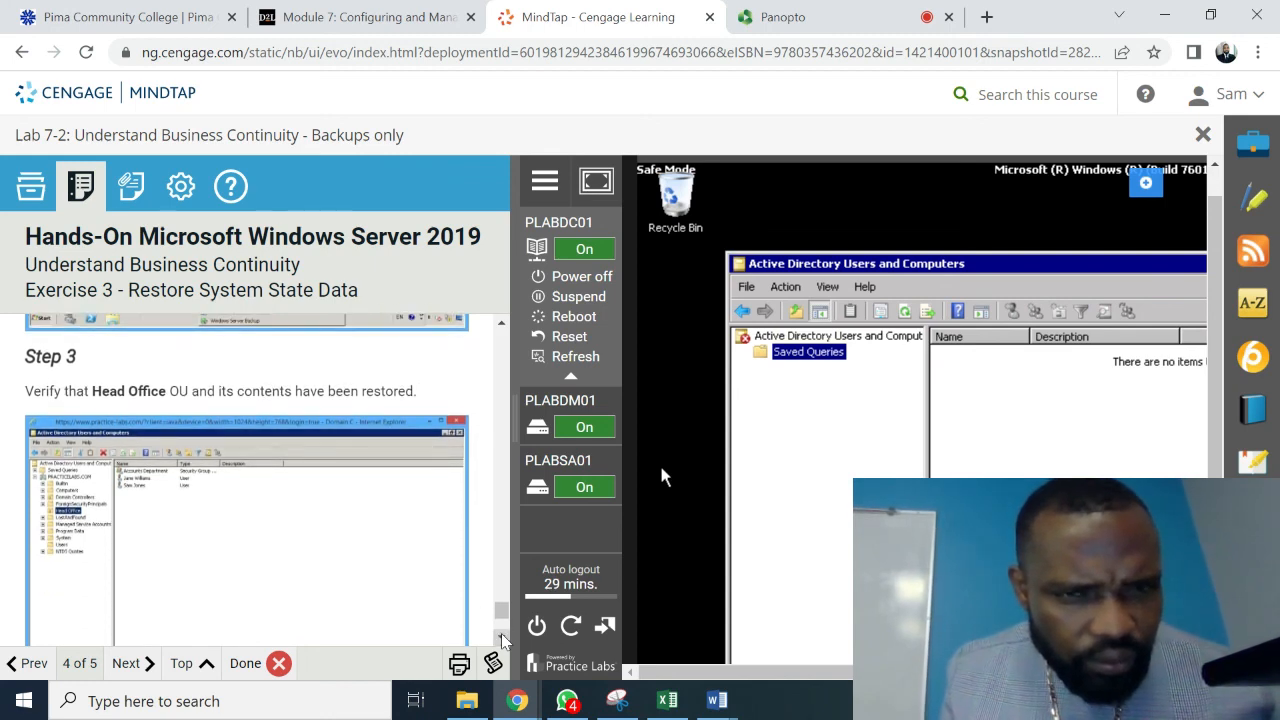
scroll(502, 640, down, 1)
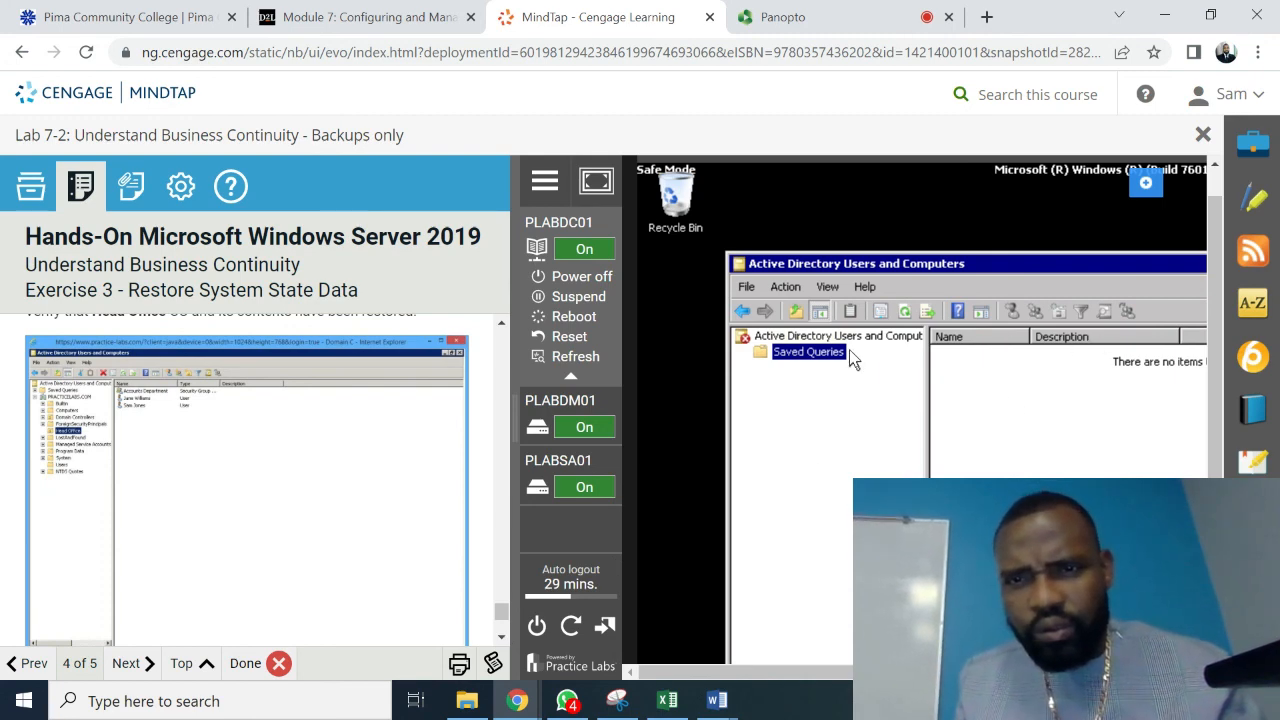
click(820, 338)
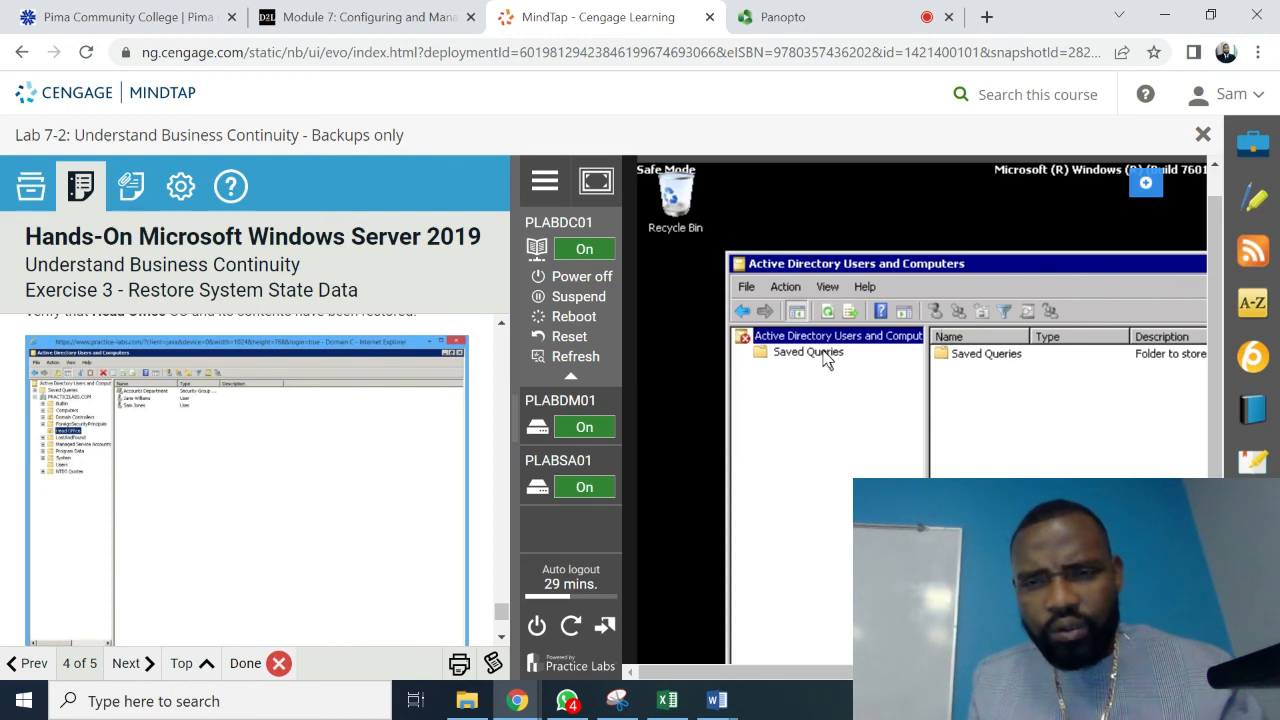
click(808, 352)
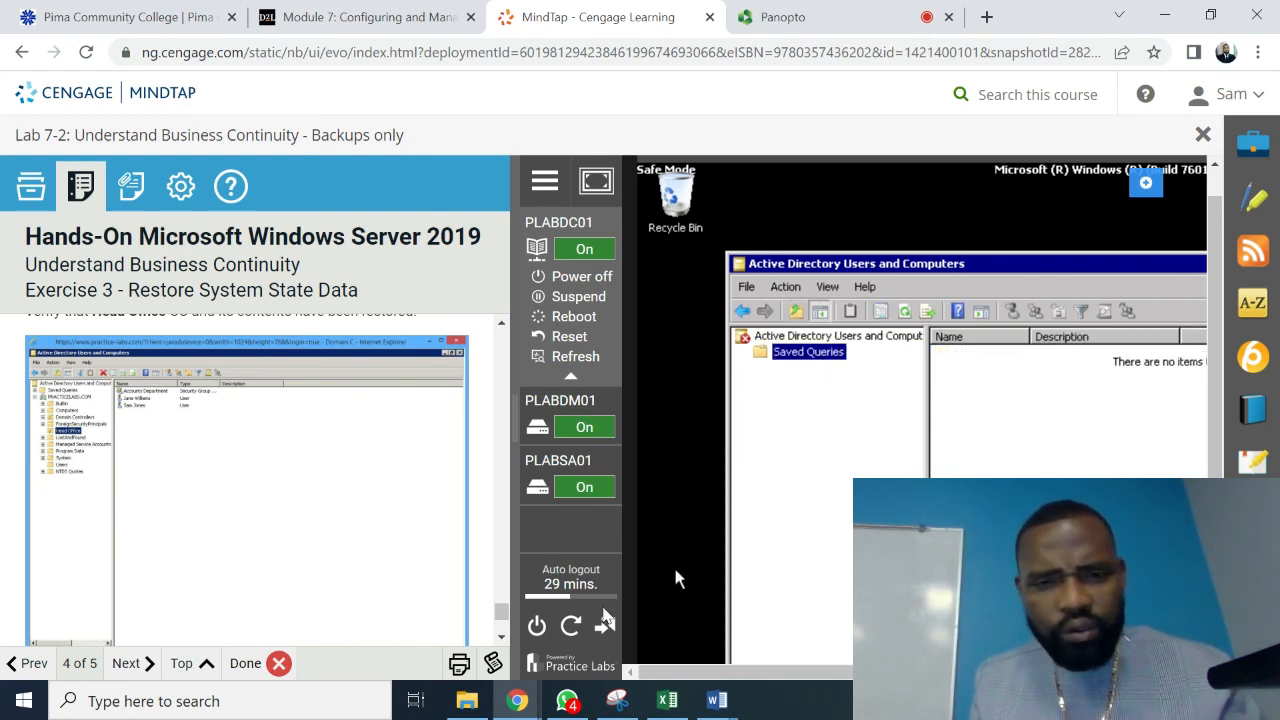
scroll(503, 638, down, 3)
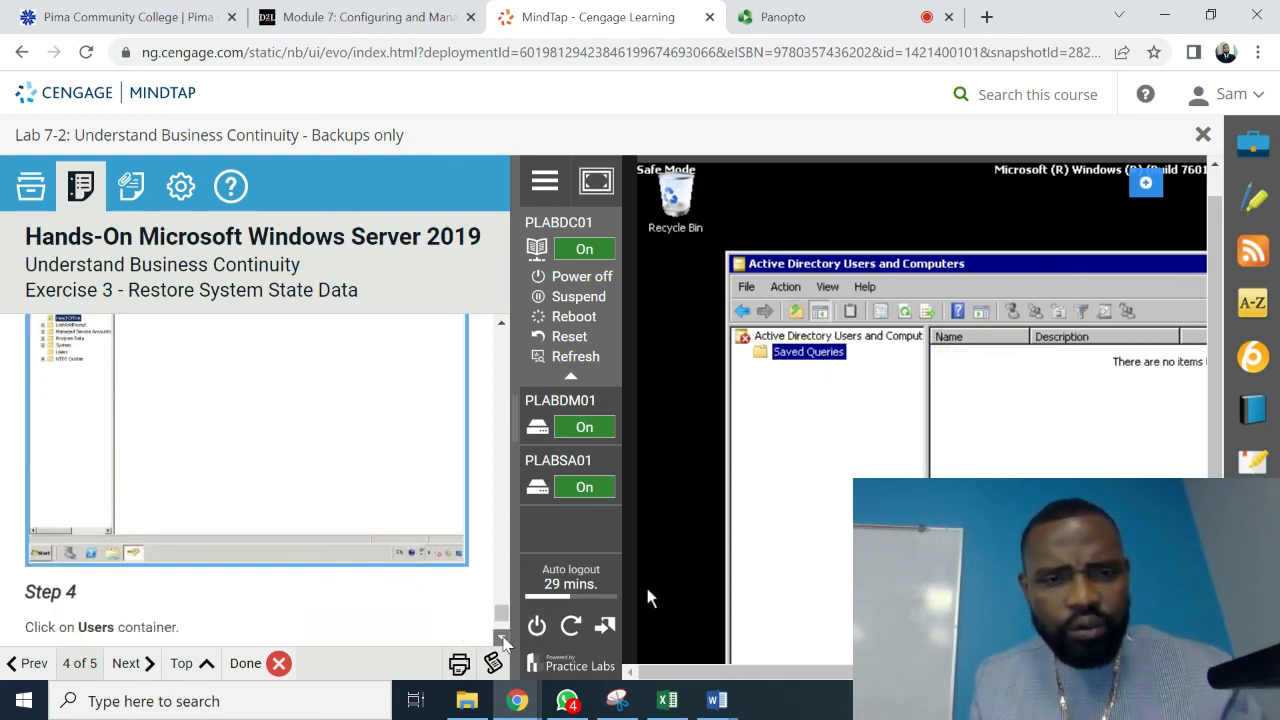
scroll(503, 640, down, 10)
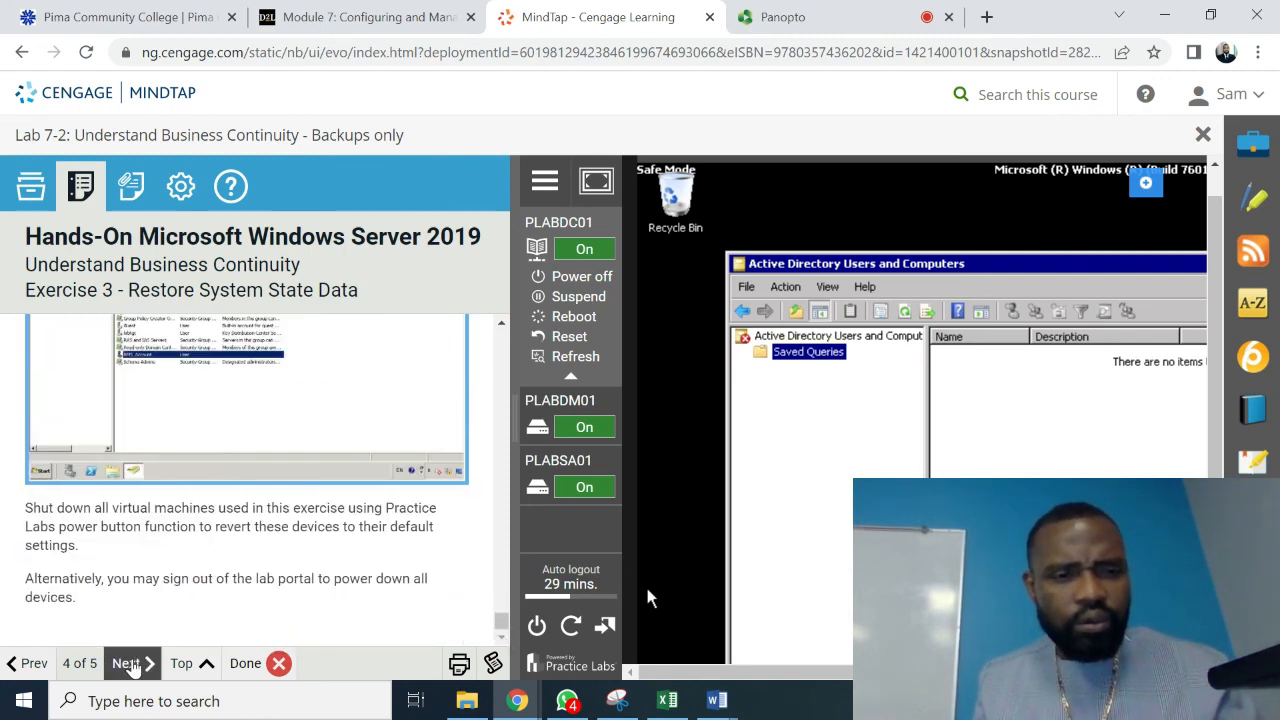
- Advance to the lab Summary page and close Active Directory Users and Computers on the server
click(131, 663)
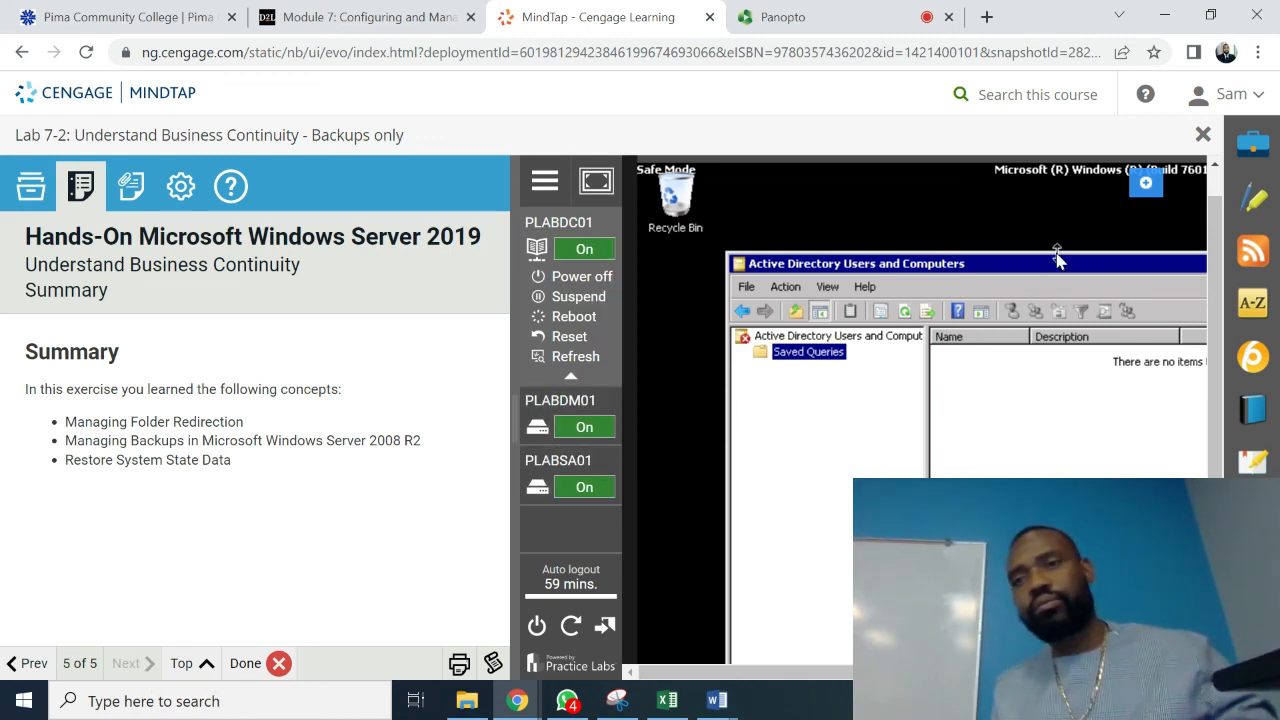
drag(1055, 270, 1090, 233)
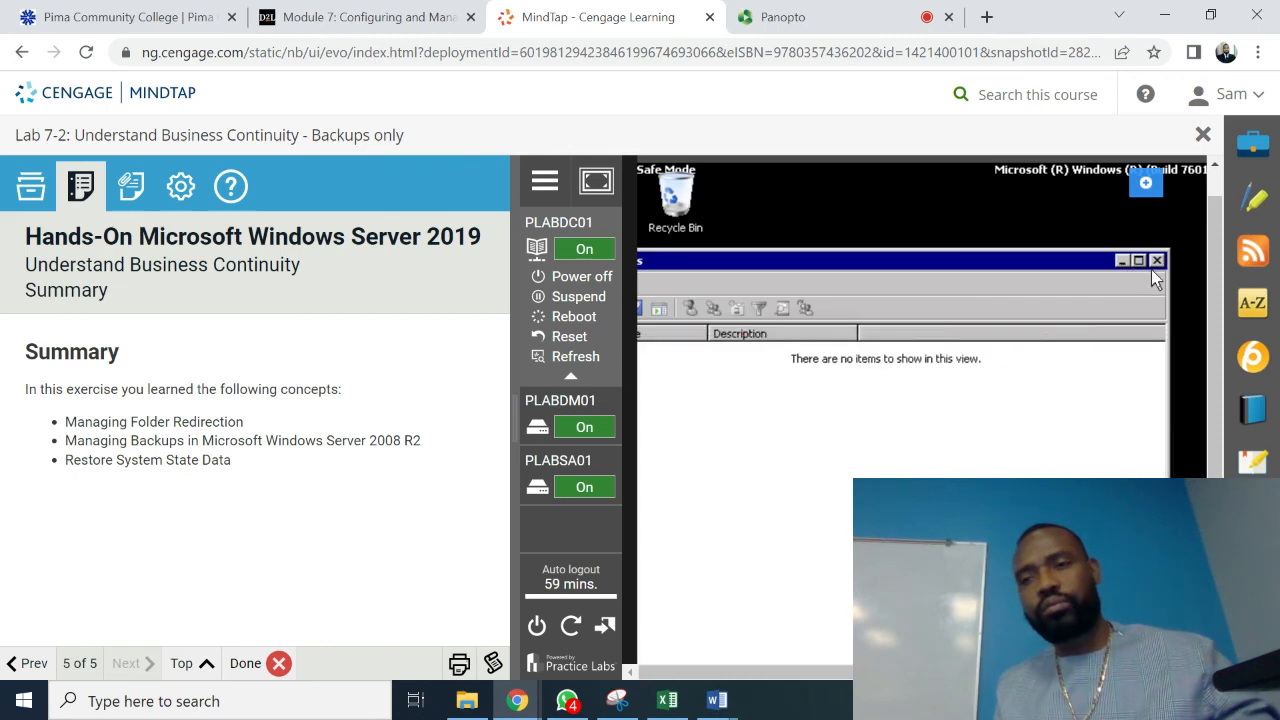
click(1156, 261)
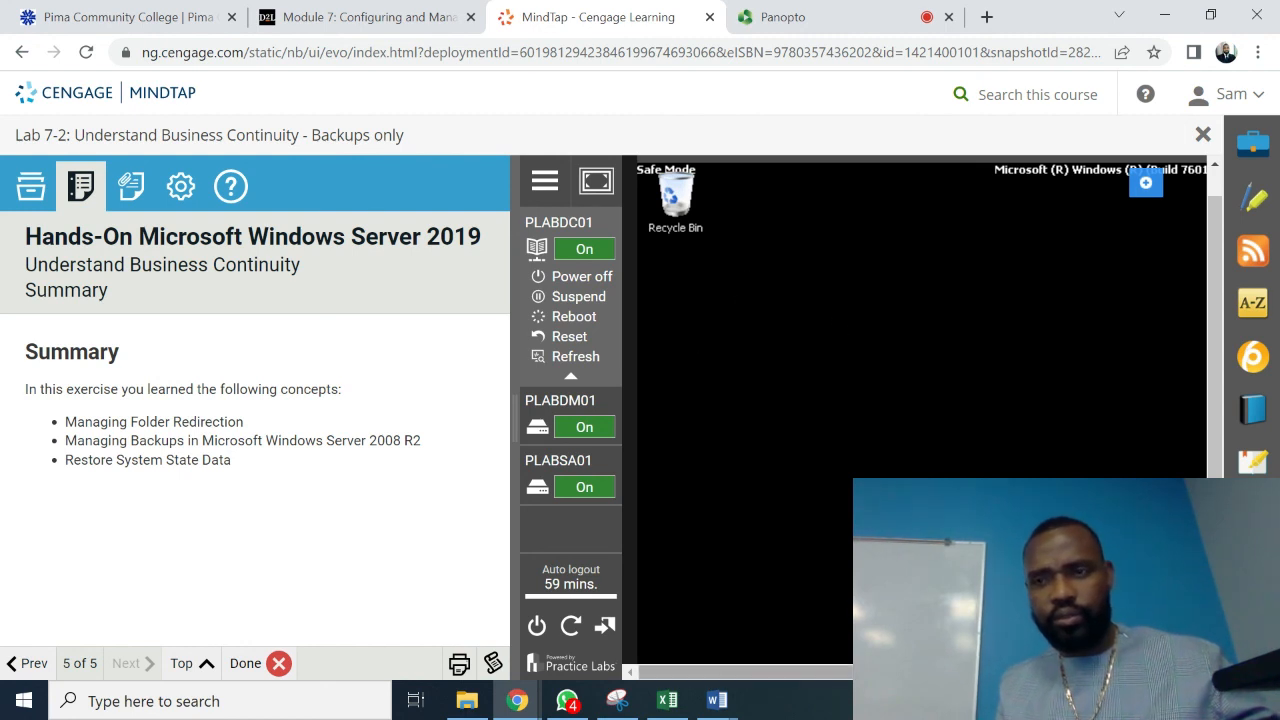
- Mark the lab module Done and switch to the Panopto recording tab
drag(905, 672, 1150, 672)
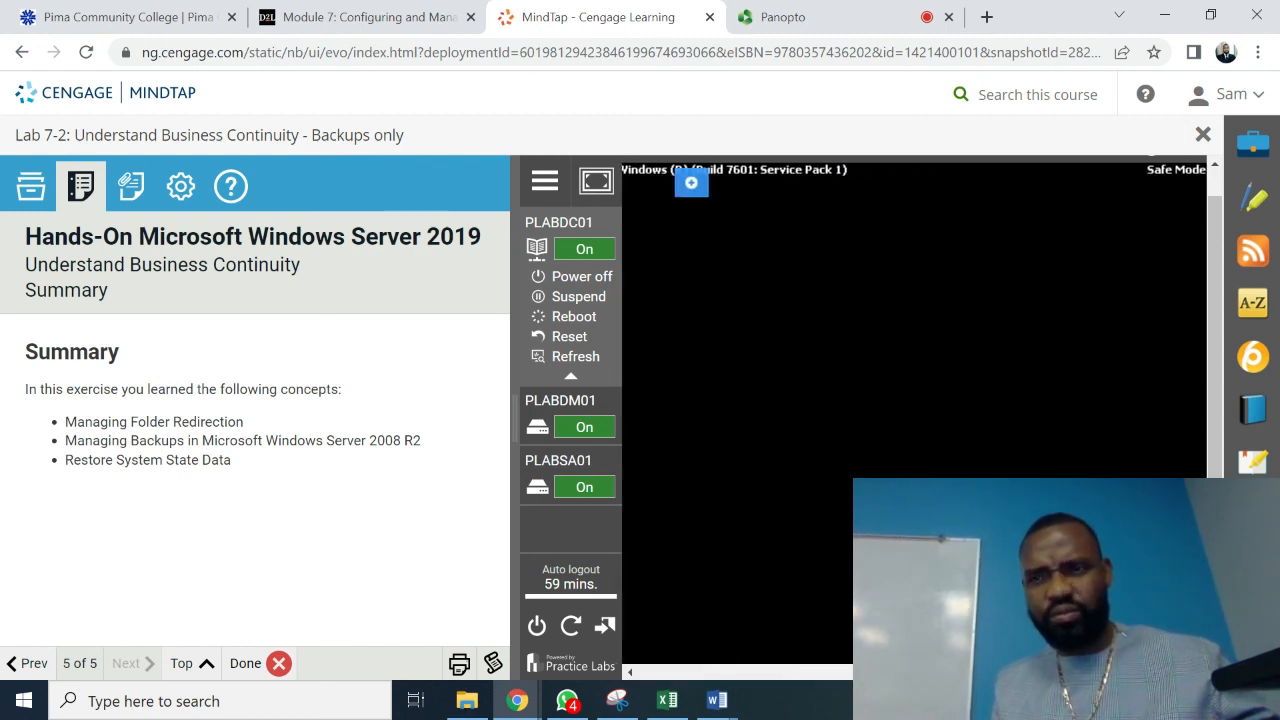
drag(1213, 412, 1210, 325)
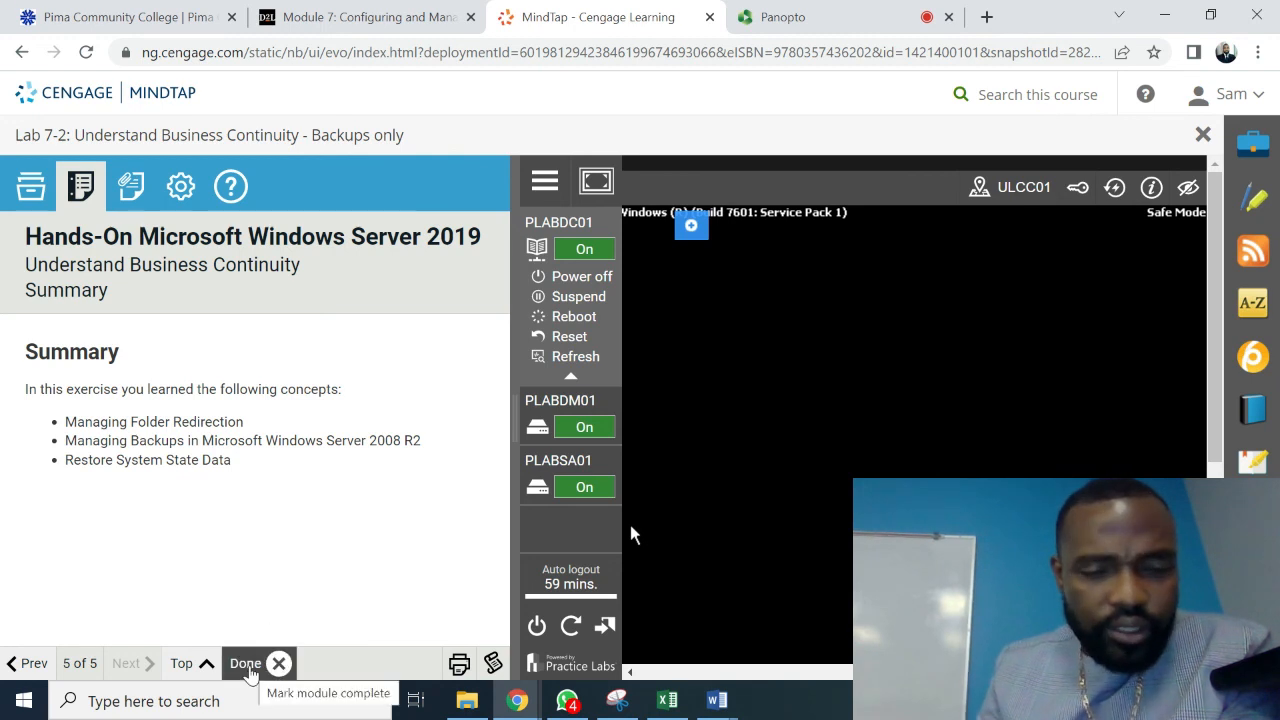
click(250, 672)
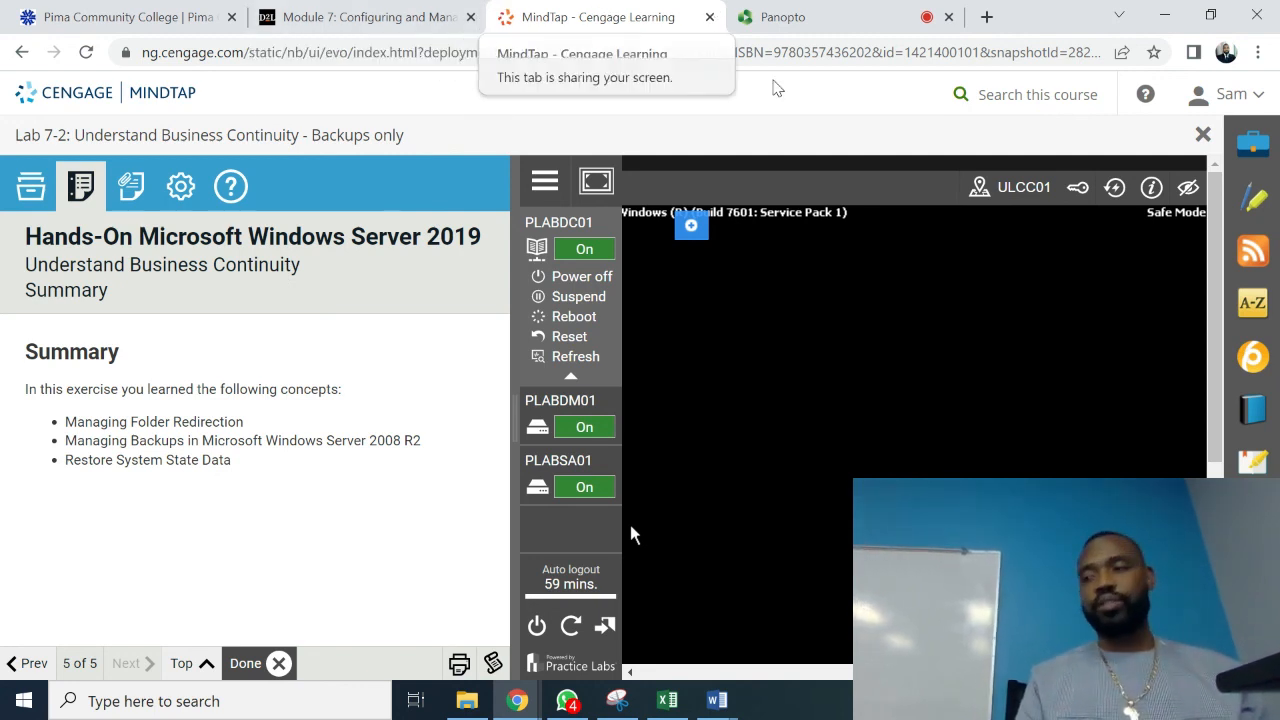
click(806, 20)
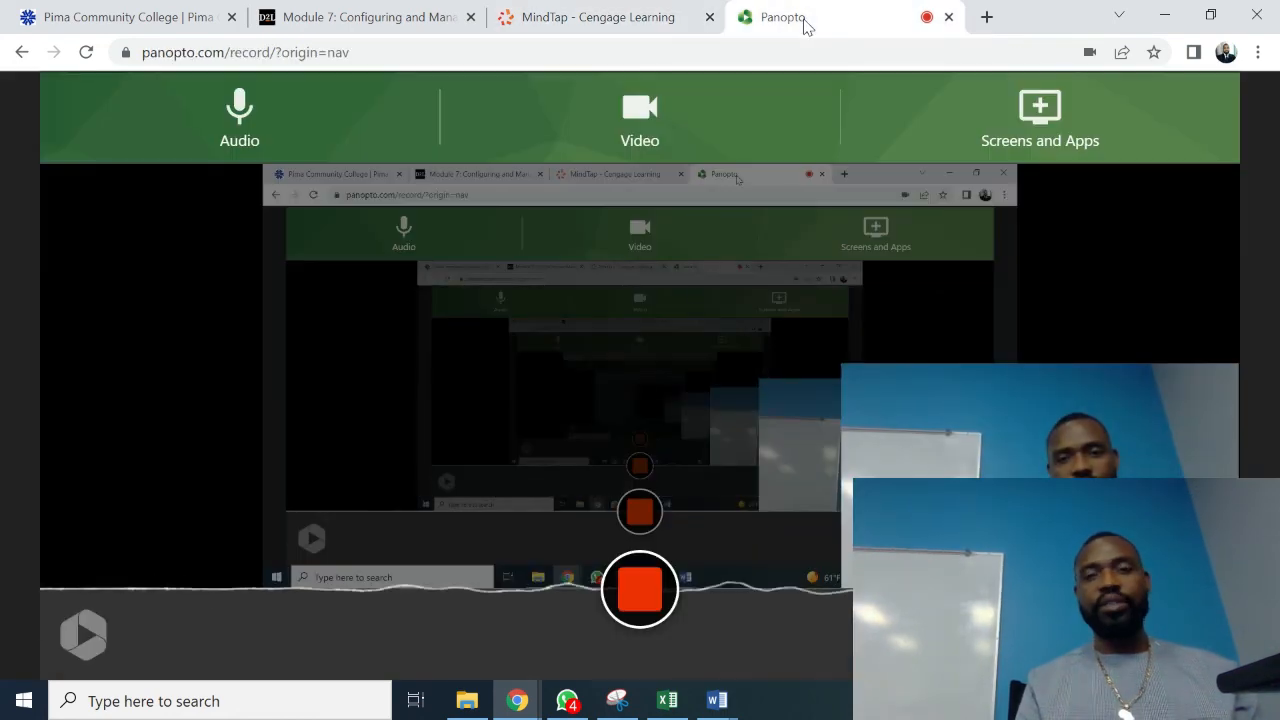